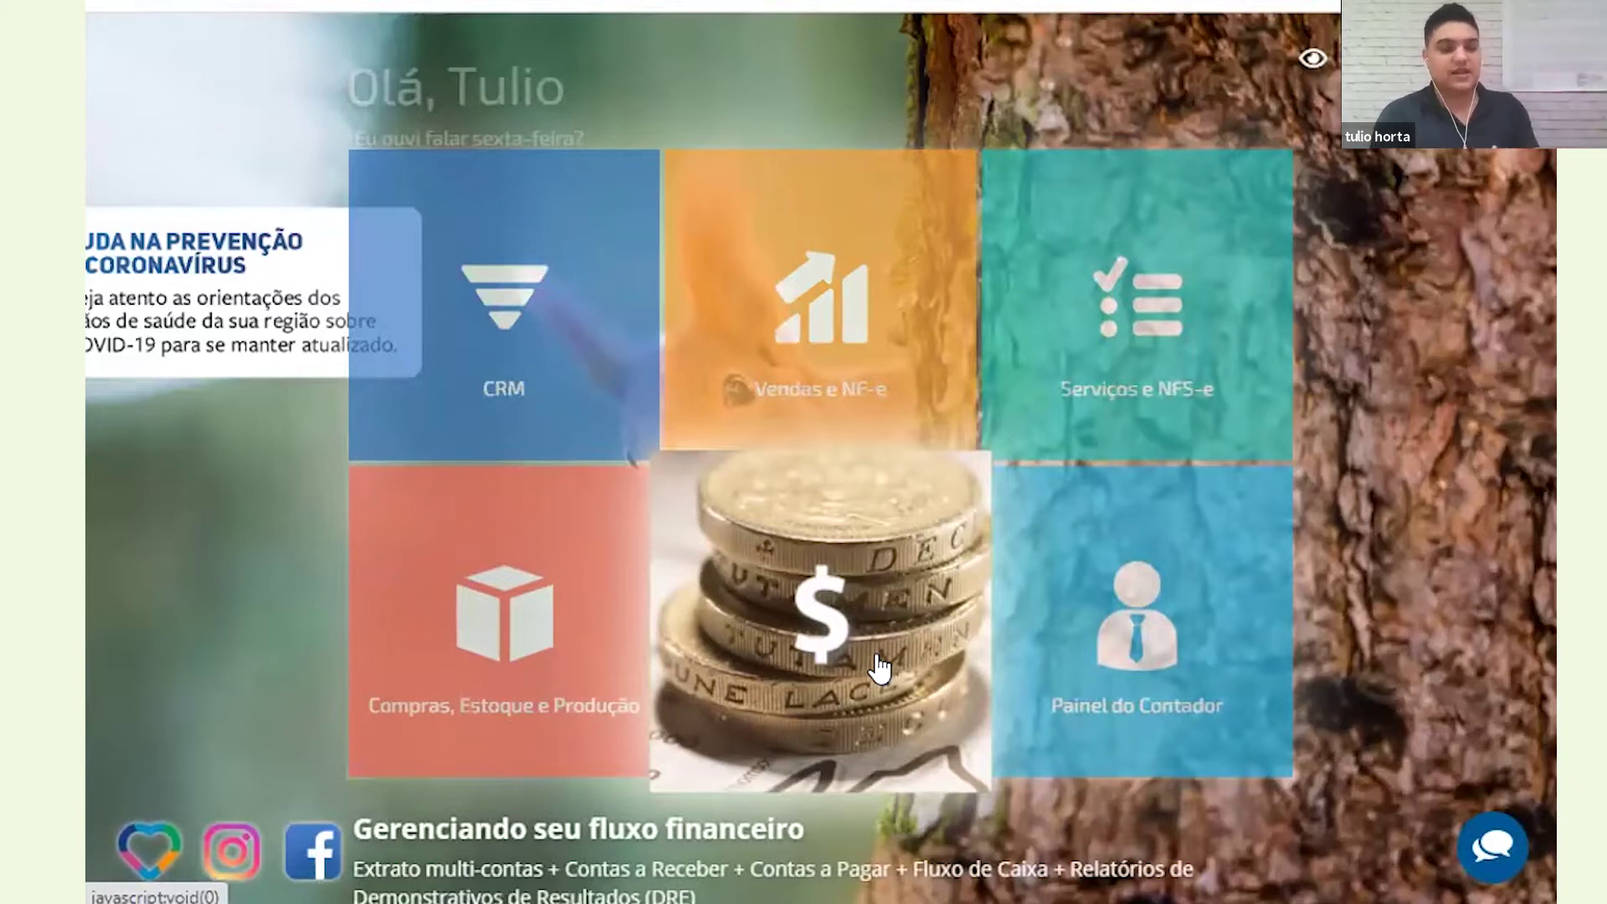
Open the finance module and look over its daily summary and step-by-step guide
left_click(877, 666)
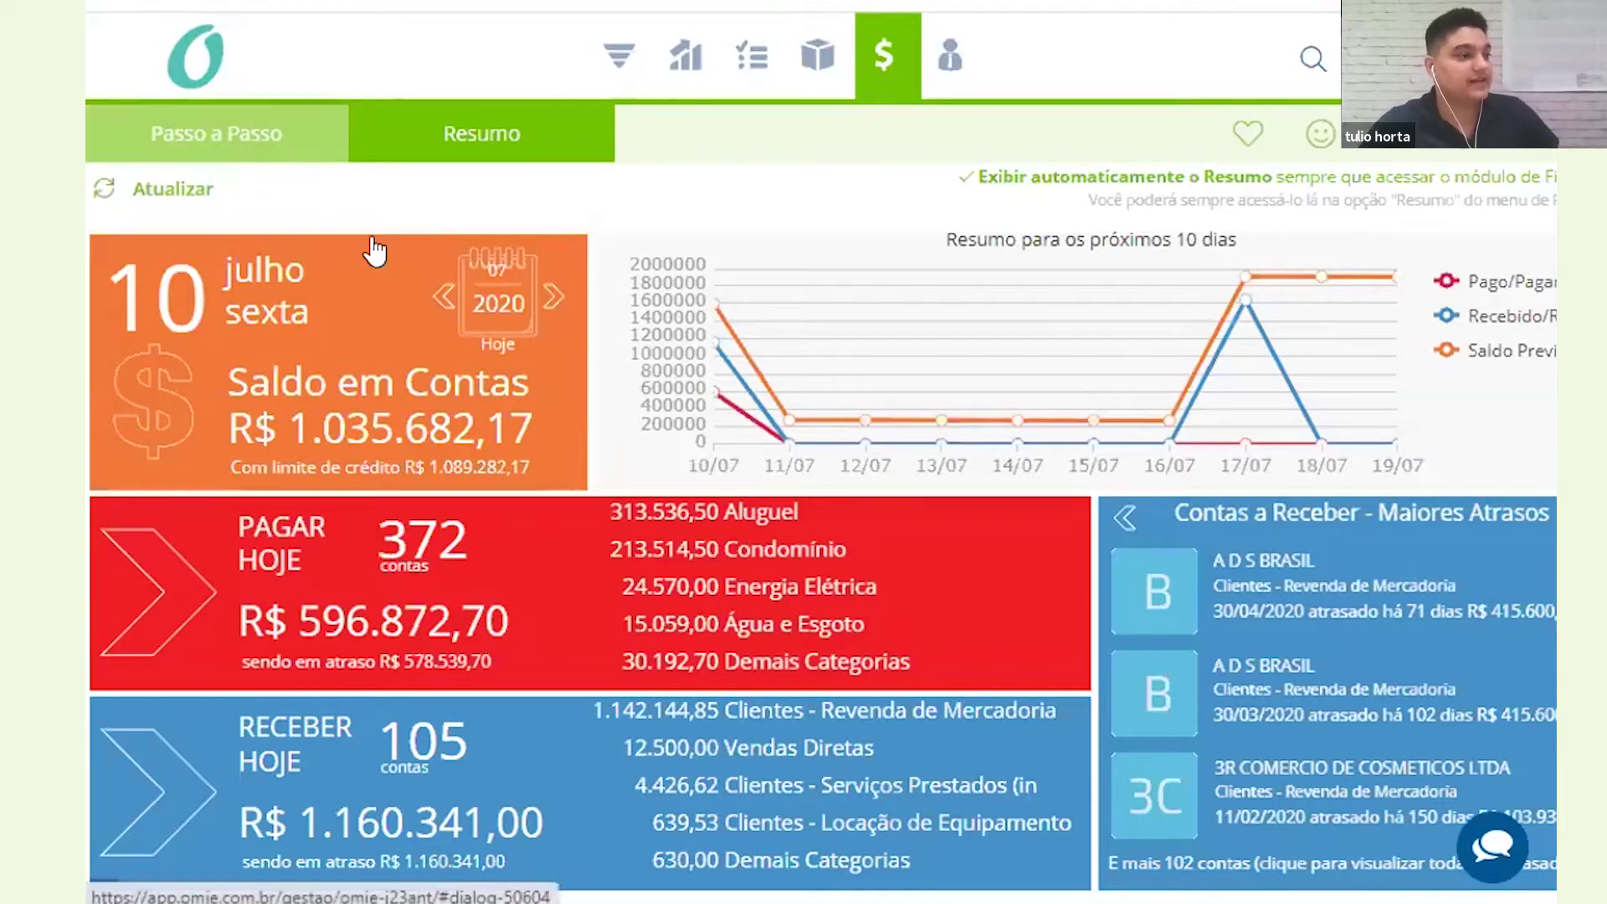
left_click(268, 134)
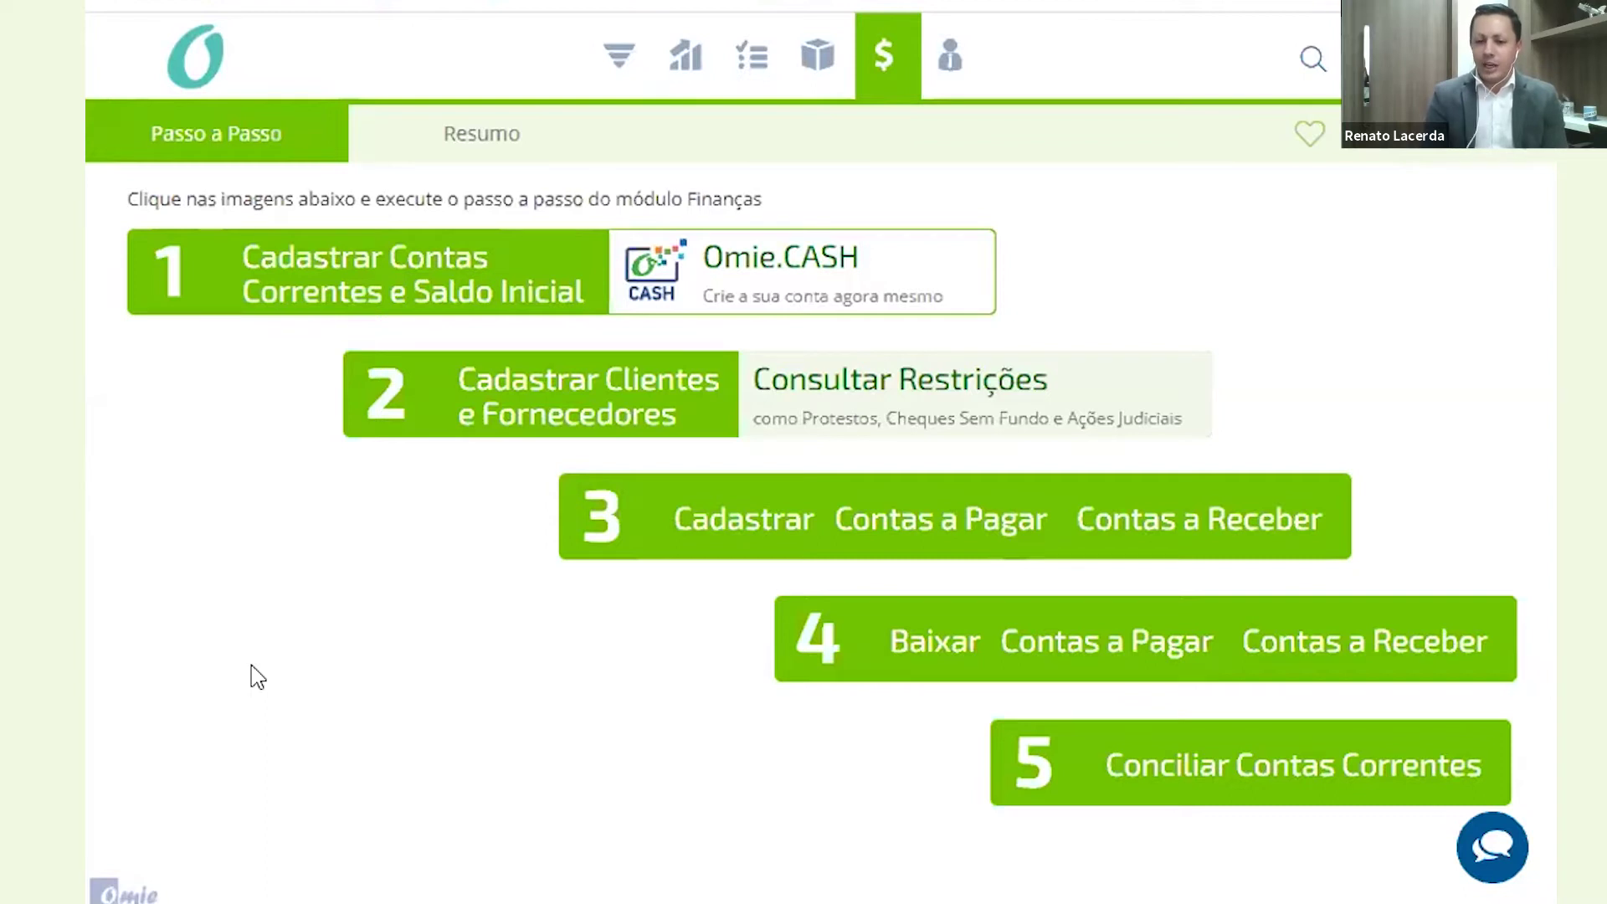
left_click(516, 118)
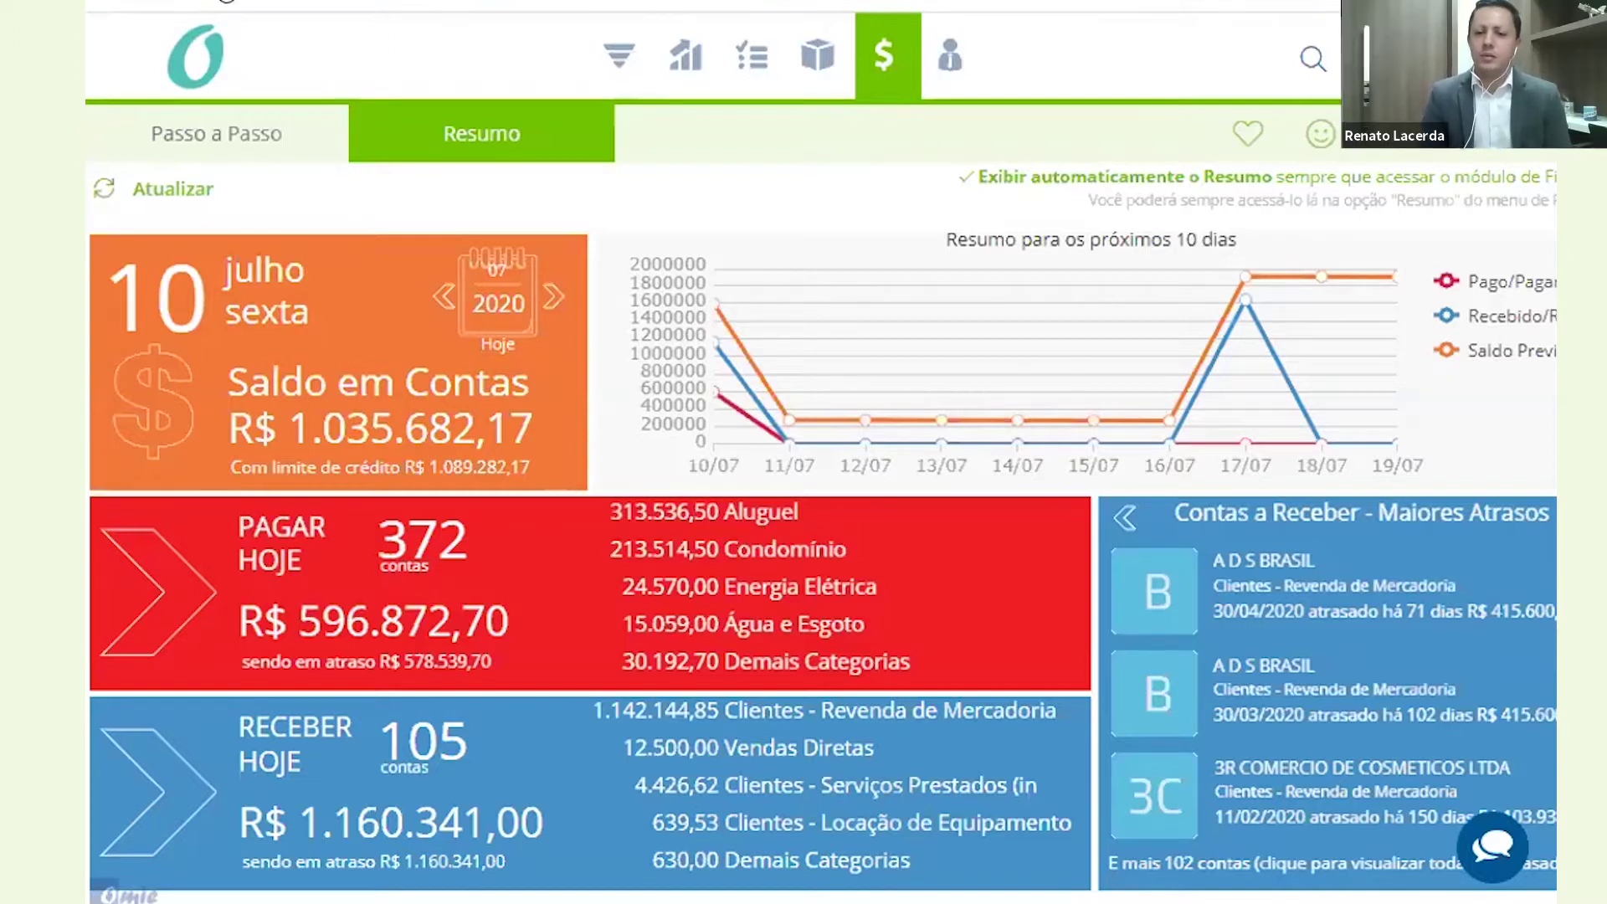
left_click(216, 133)
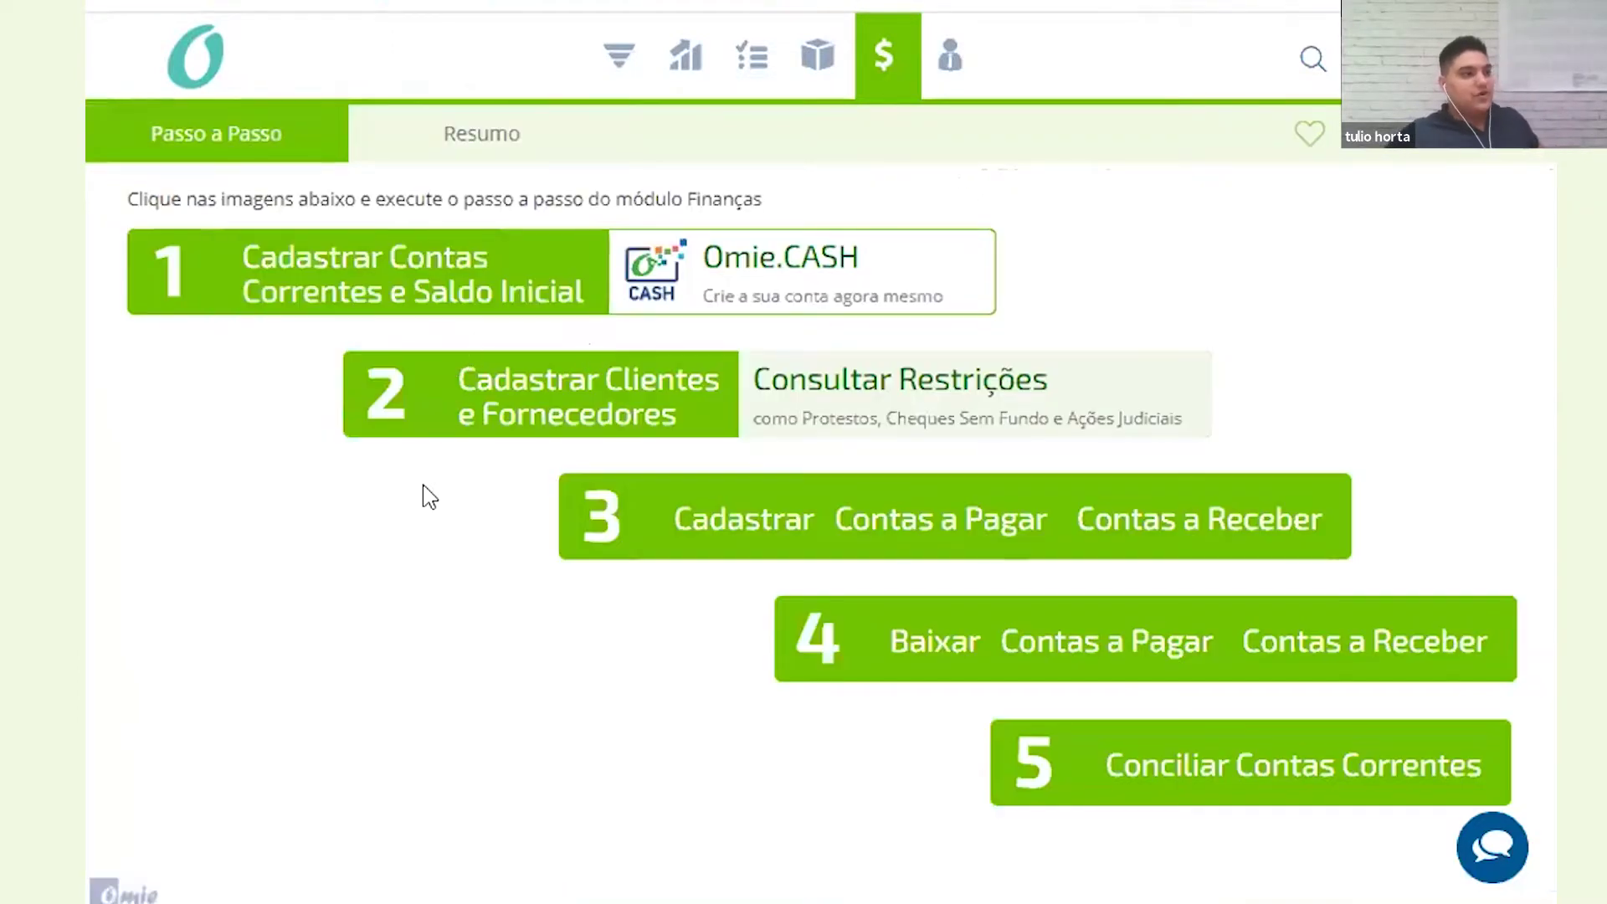
View the clients and suppliers register and try the restrictions lookup from the finance guide
left_click(563, 381)
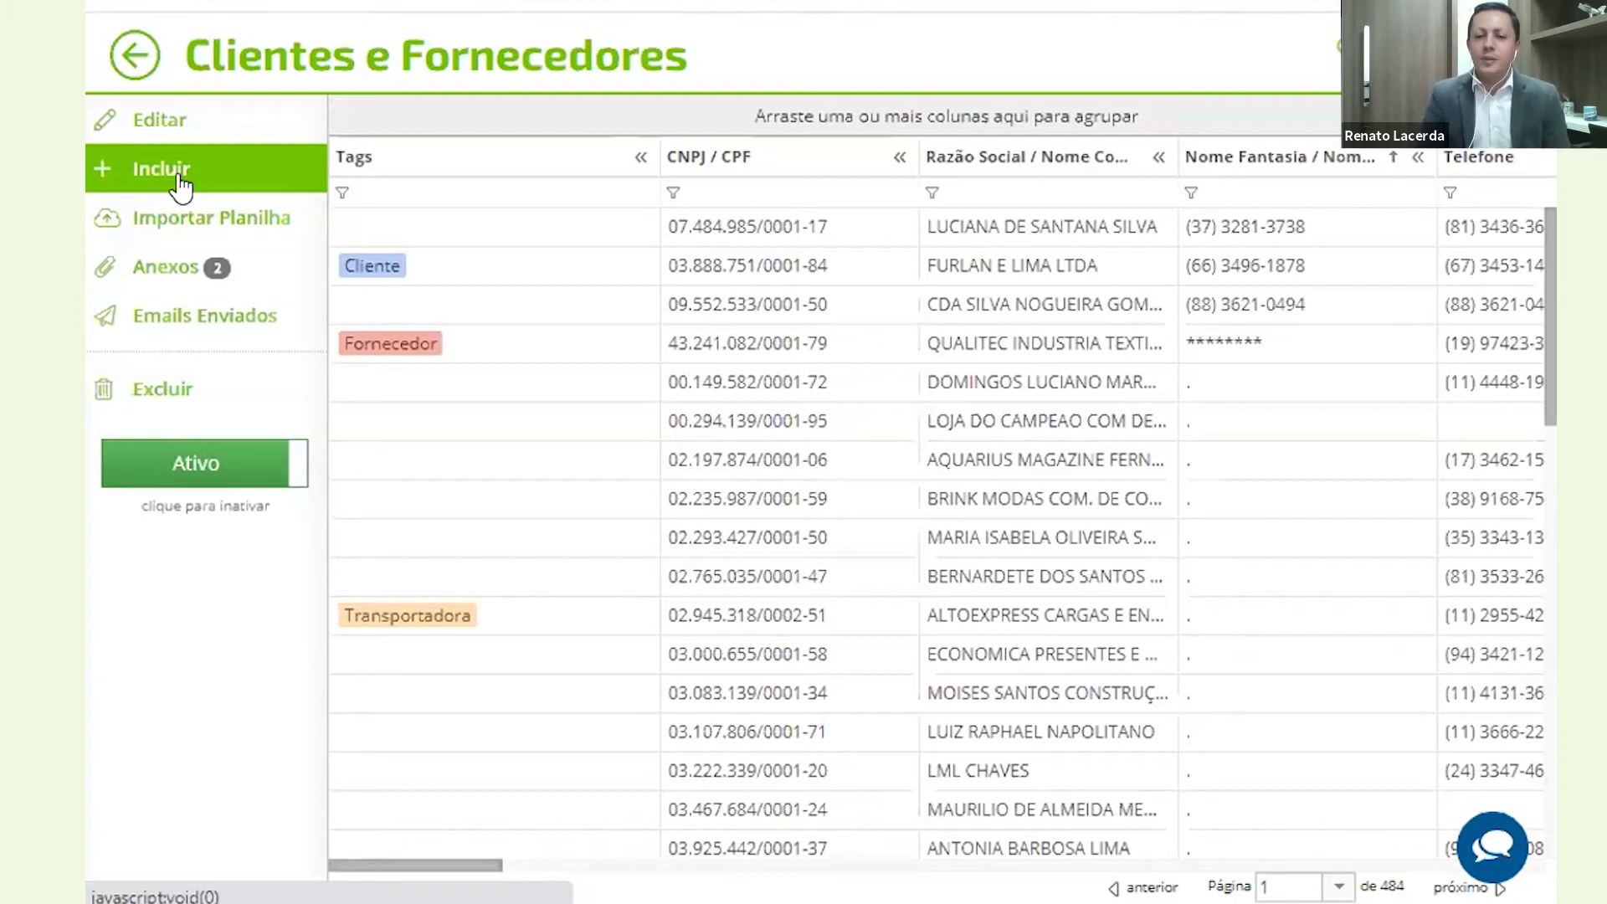
left_click(182, 116)
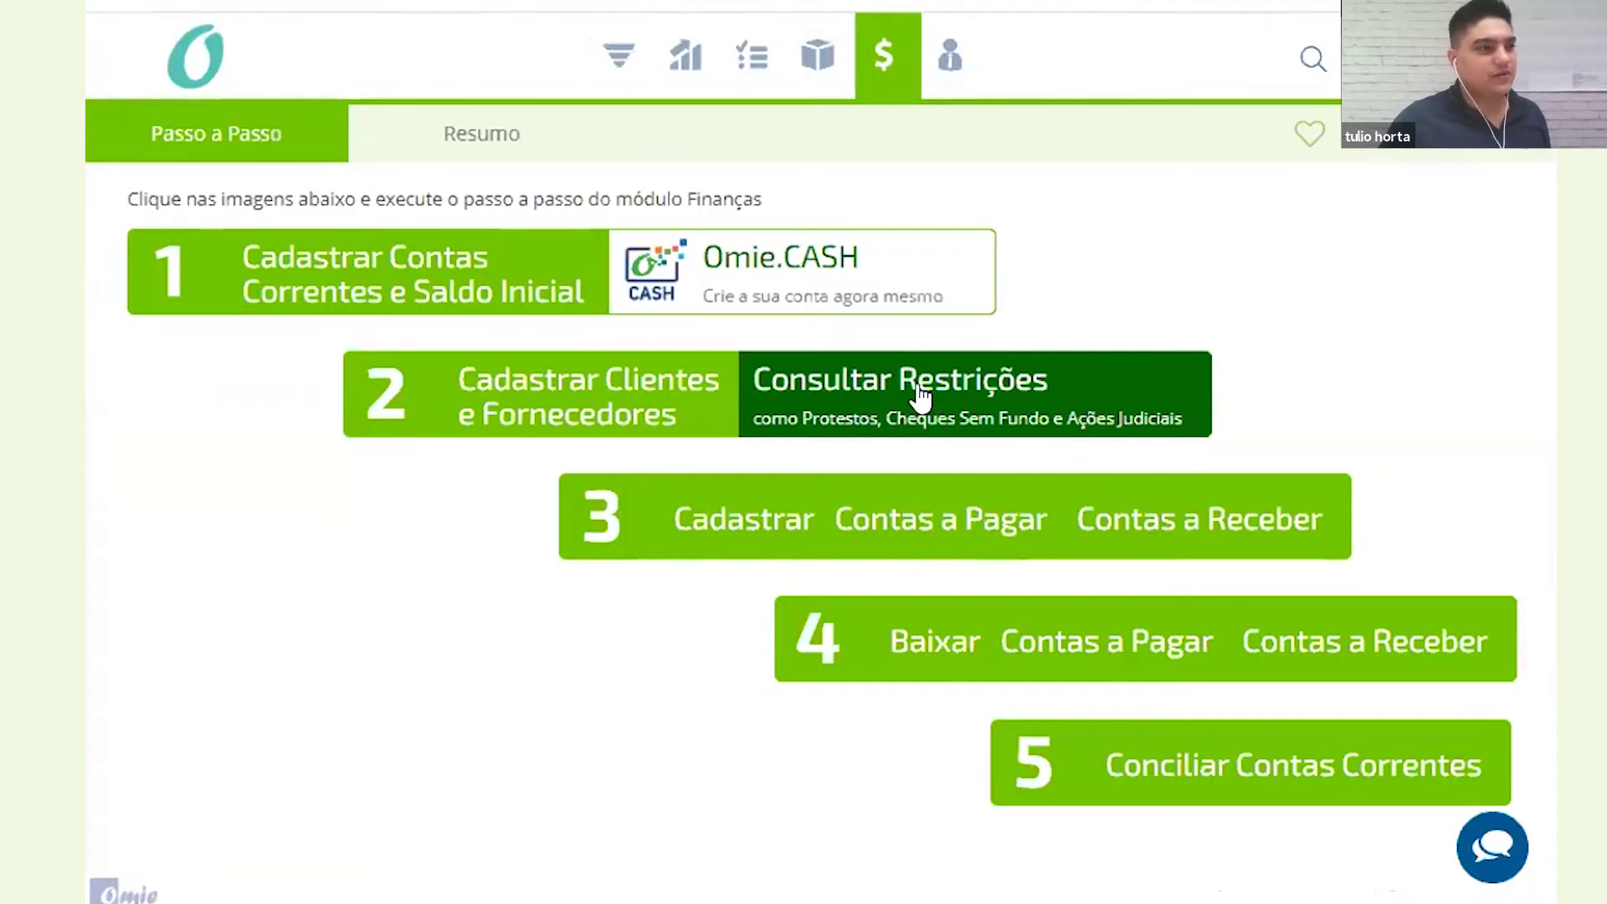
left_click(878, 413)
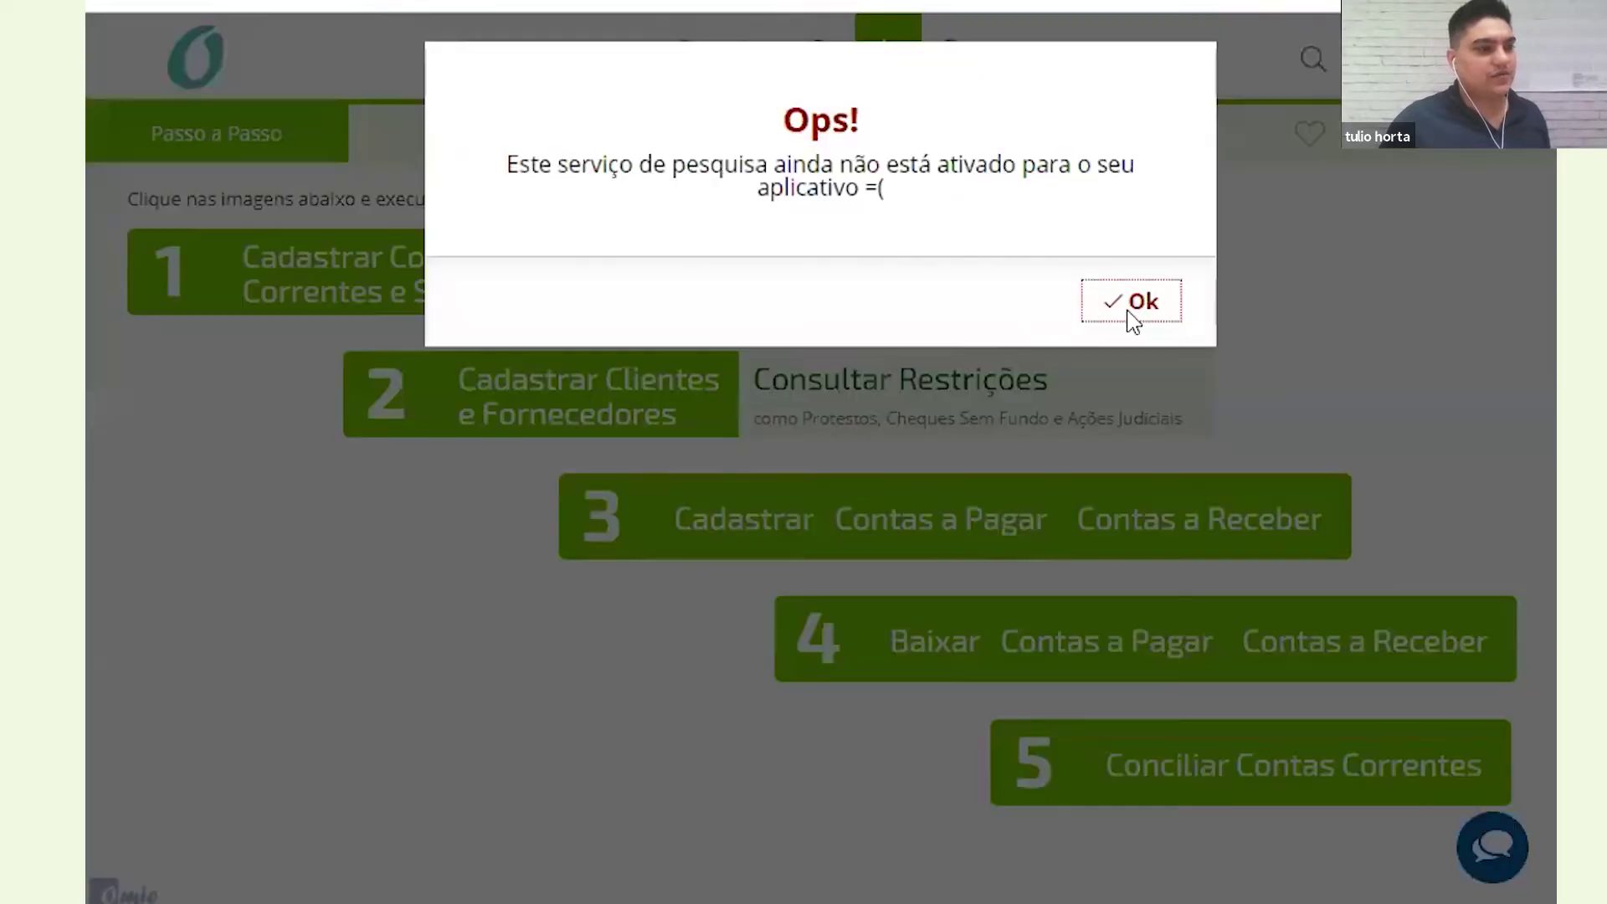
left_click(1129, 318)
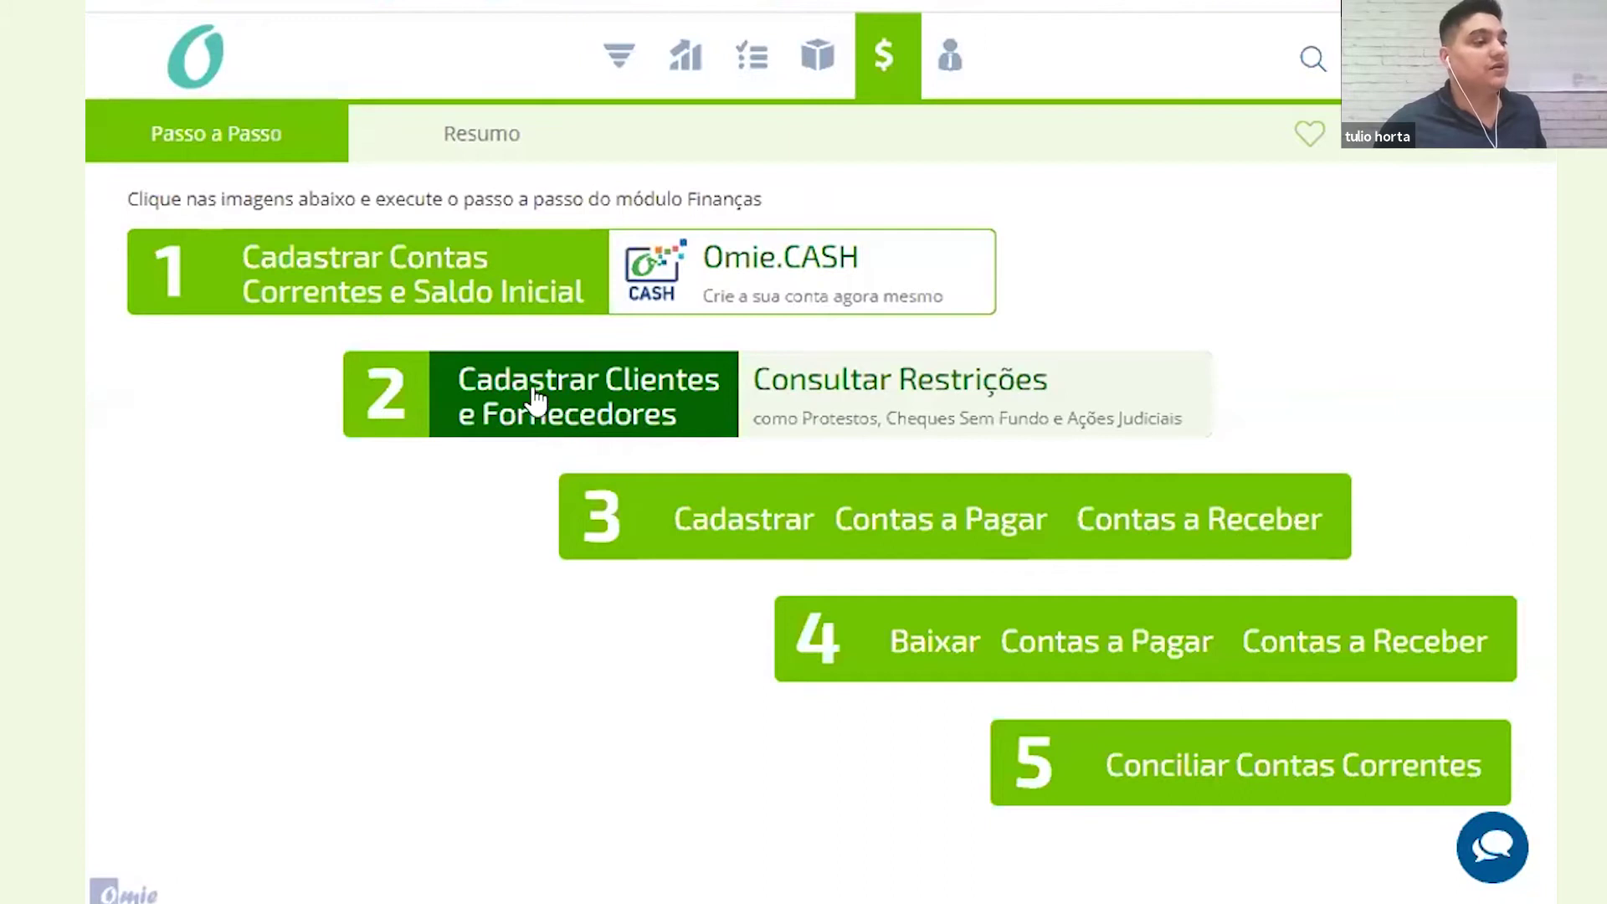
left_click_drag(563, 410, 452, 638)
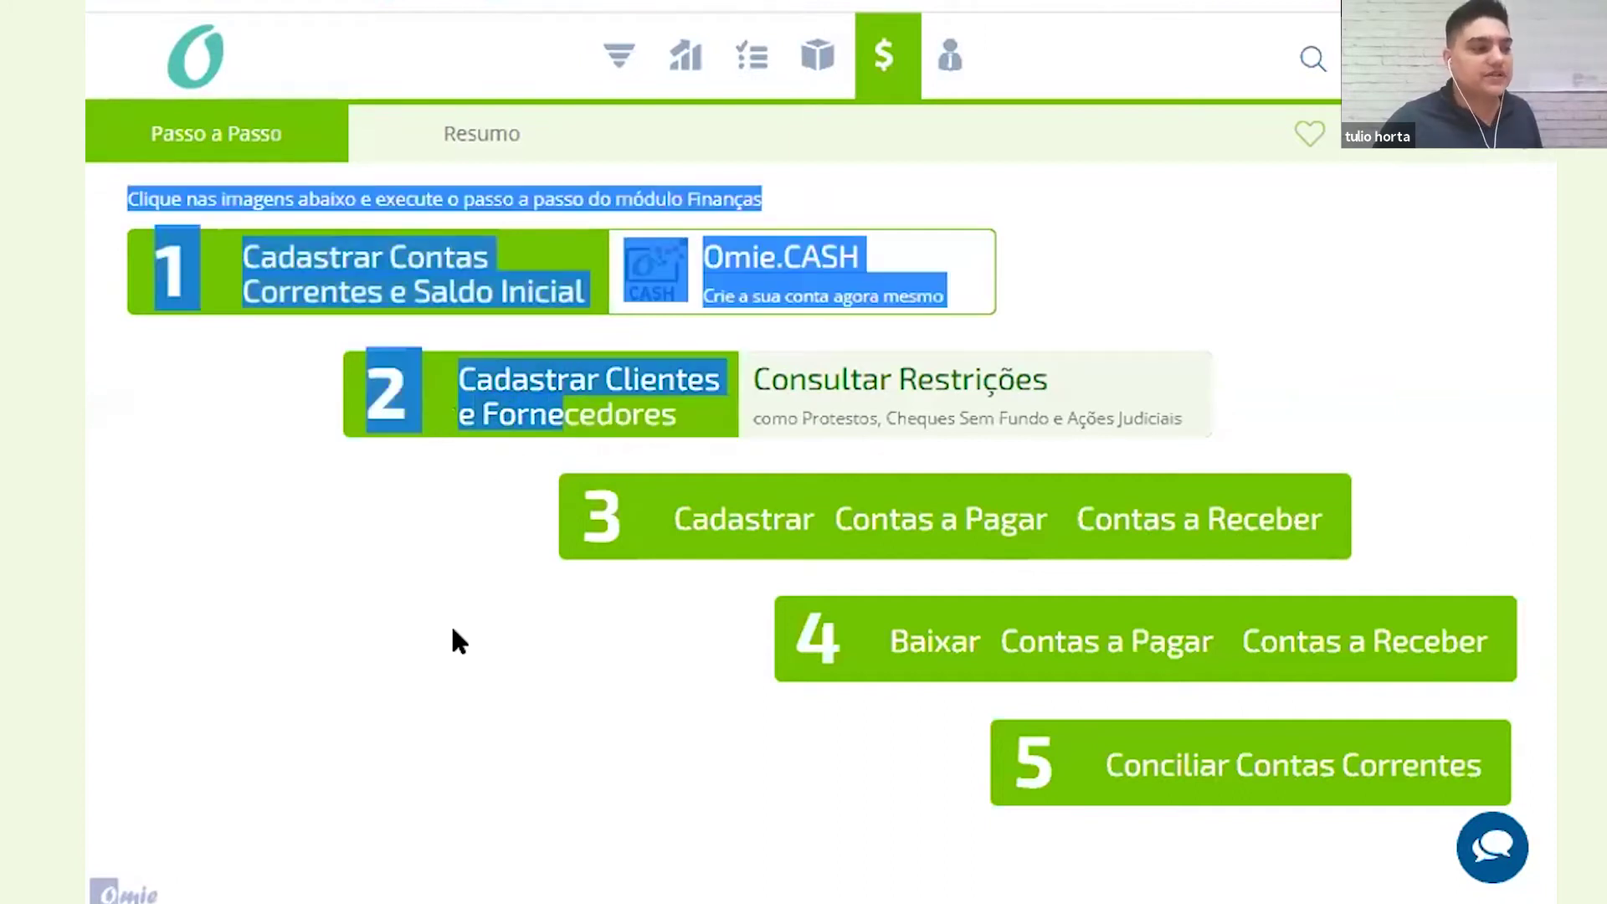
left_click(460, 592)
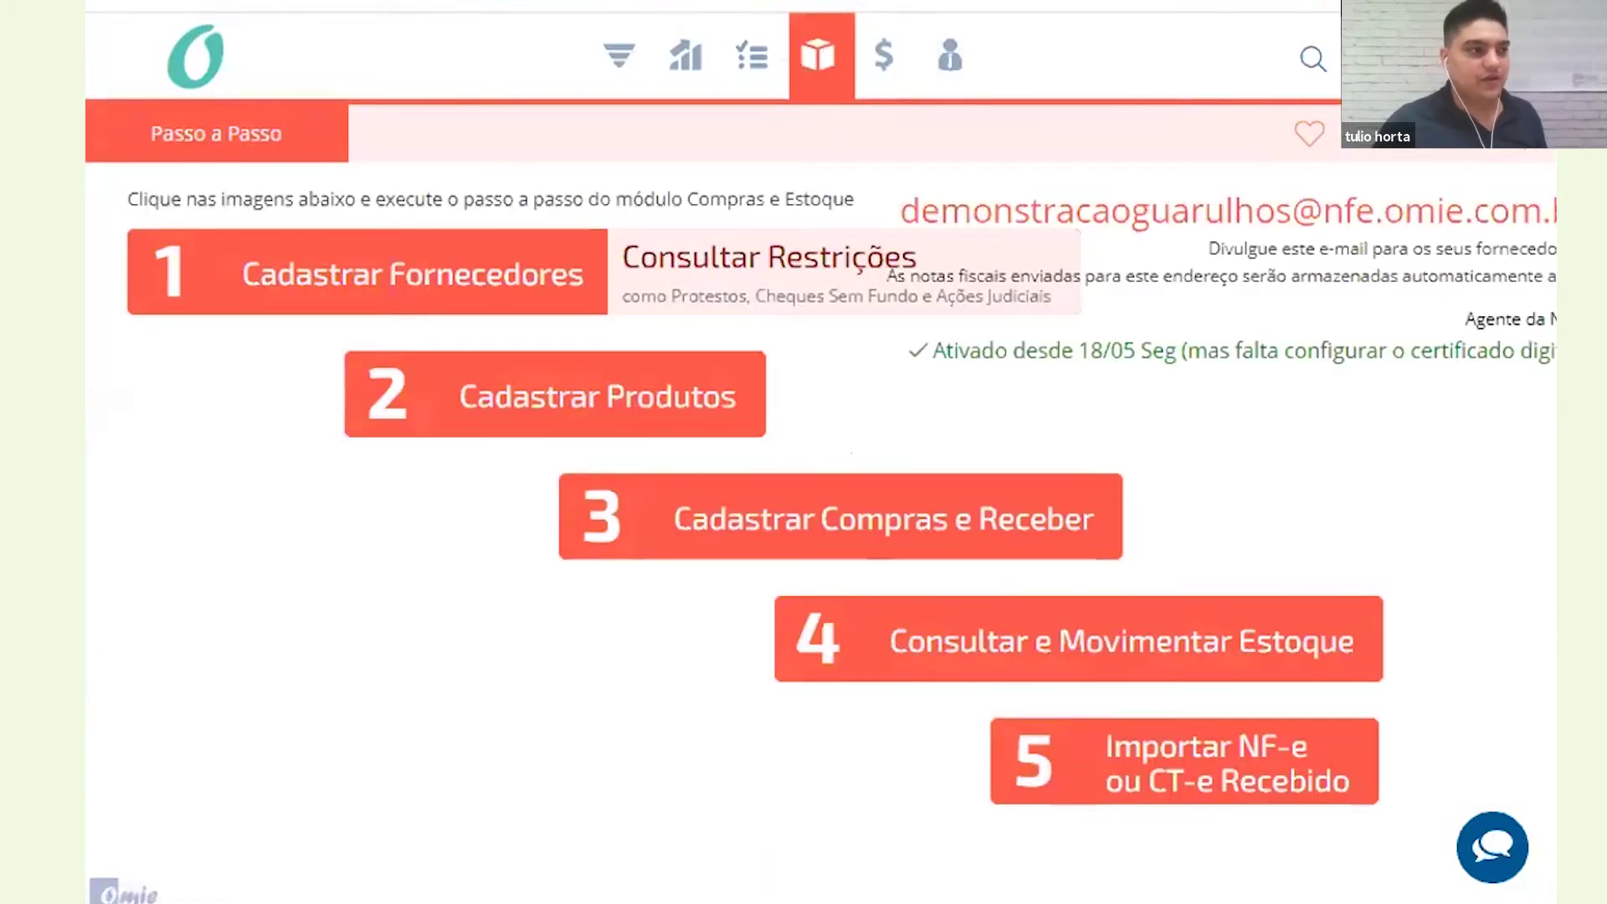
On the purchases board, inspect the additional information and purchase category options of the 11/06 COMERCIAL ARAMEL LTDA - ME invoice
left_click(808, 545)
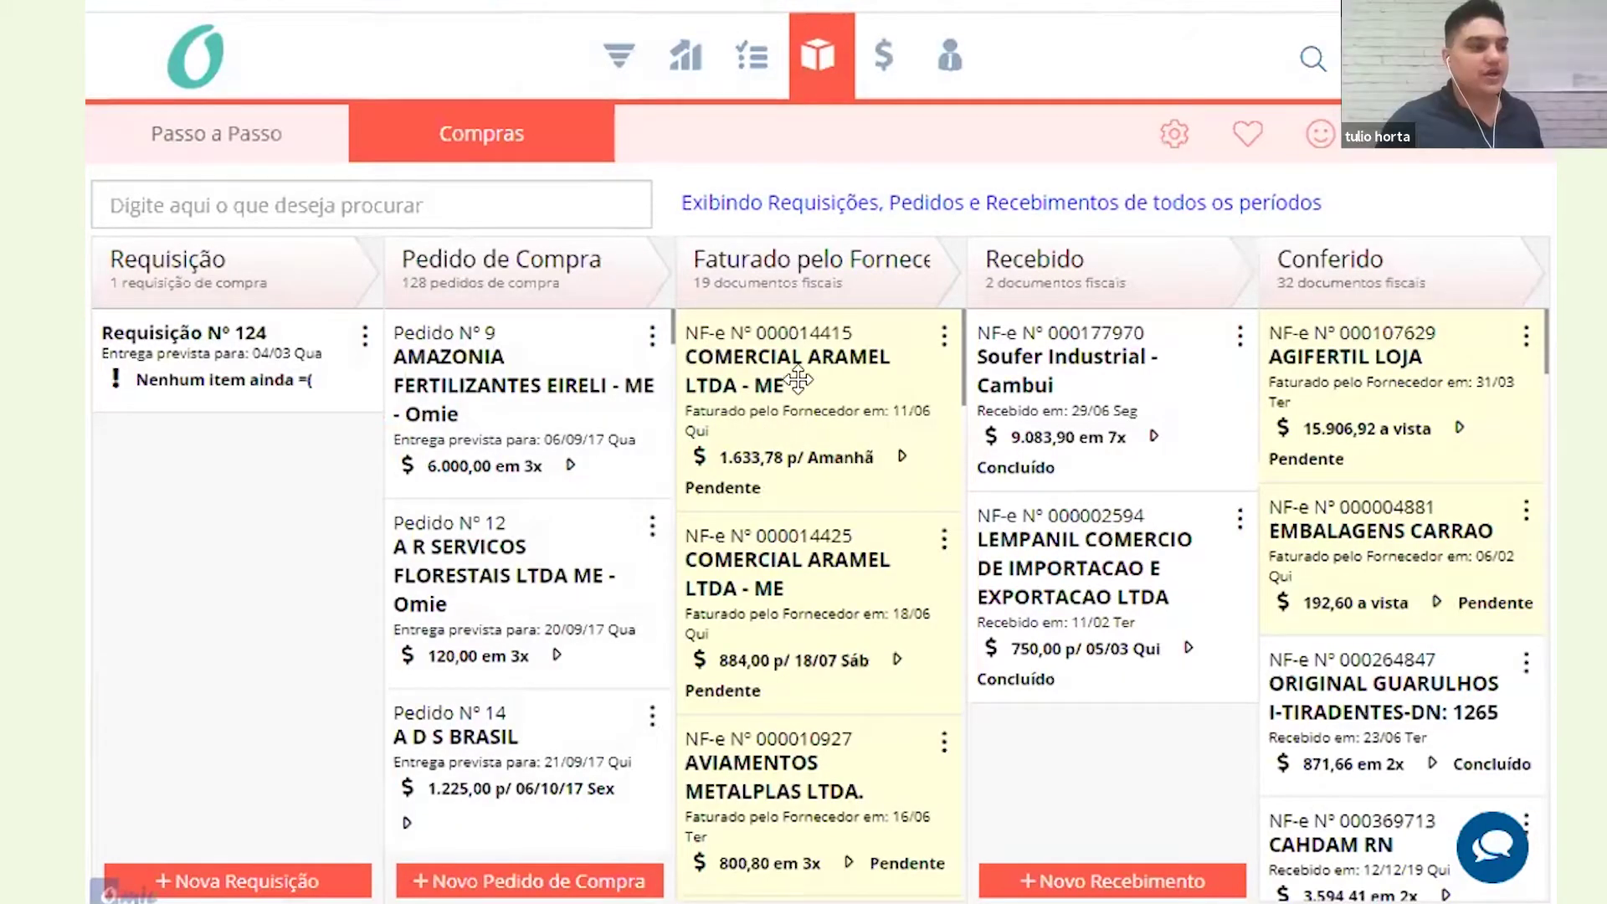
left_click(796, 456)
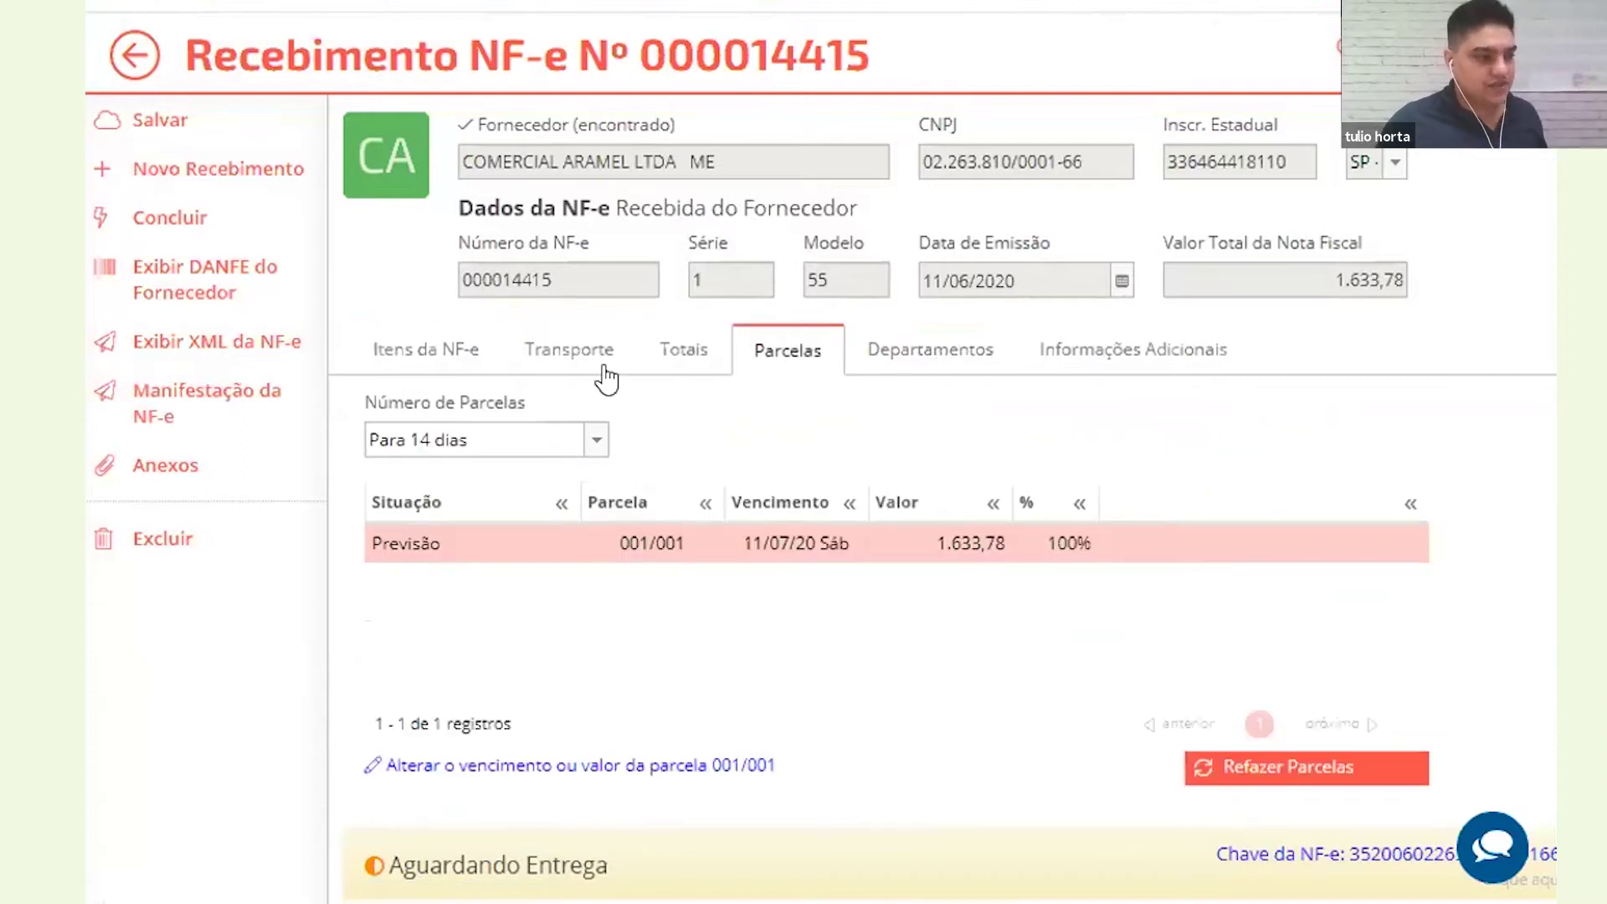
left_click(1122, 369)
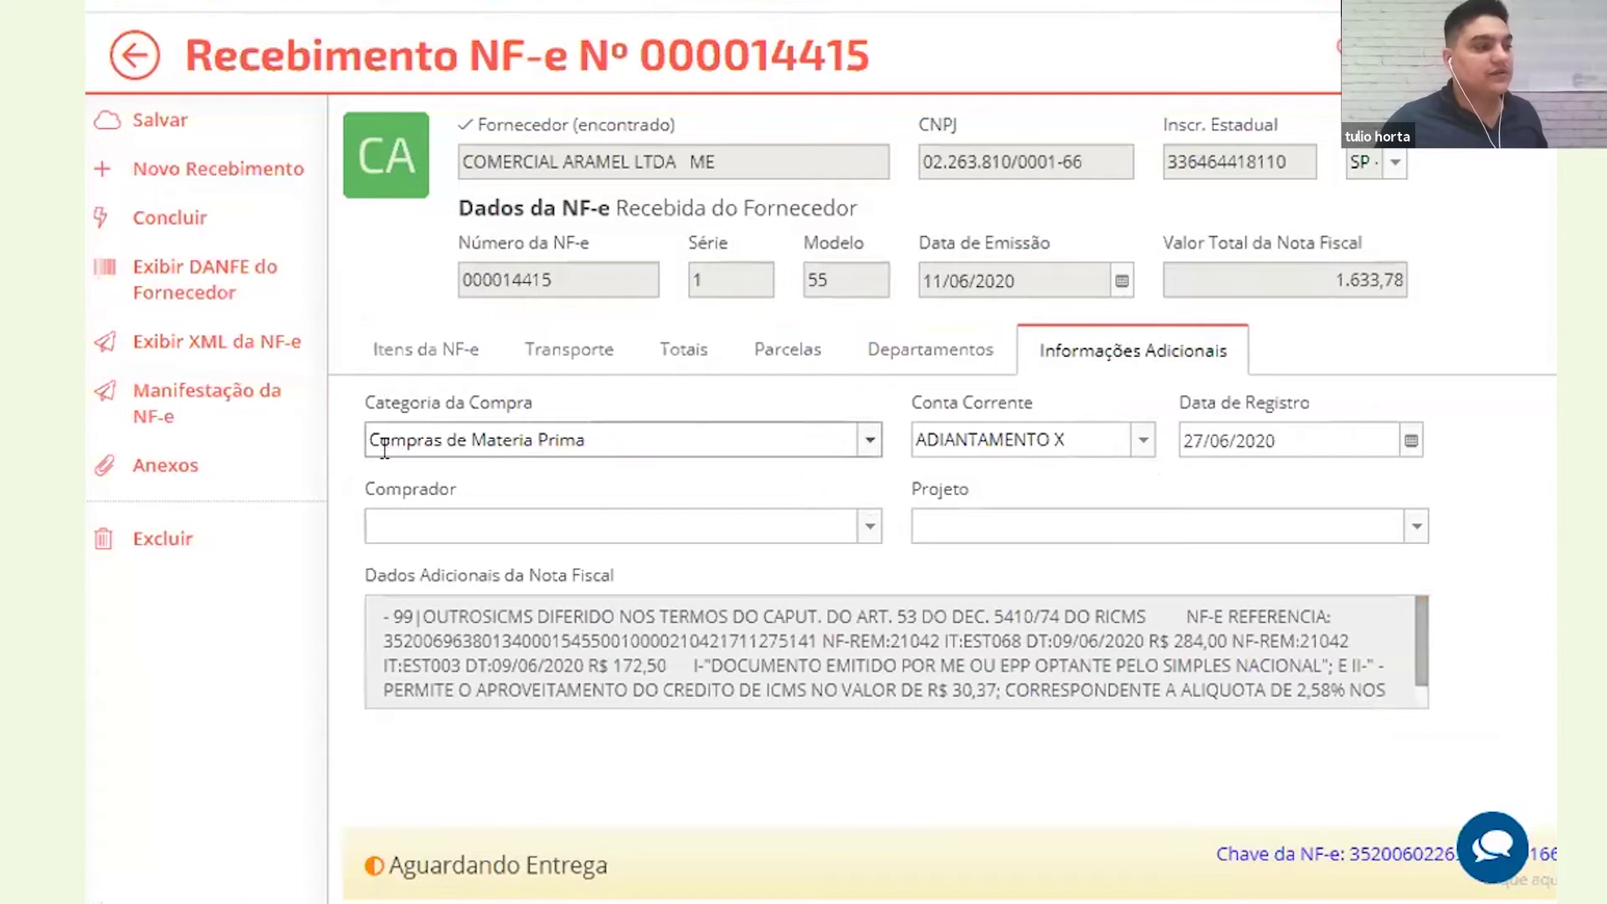
left_click(384, 444)
left_click(868, 439)
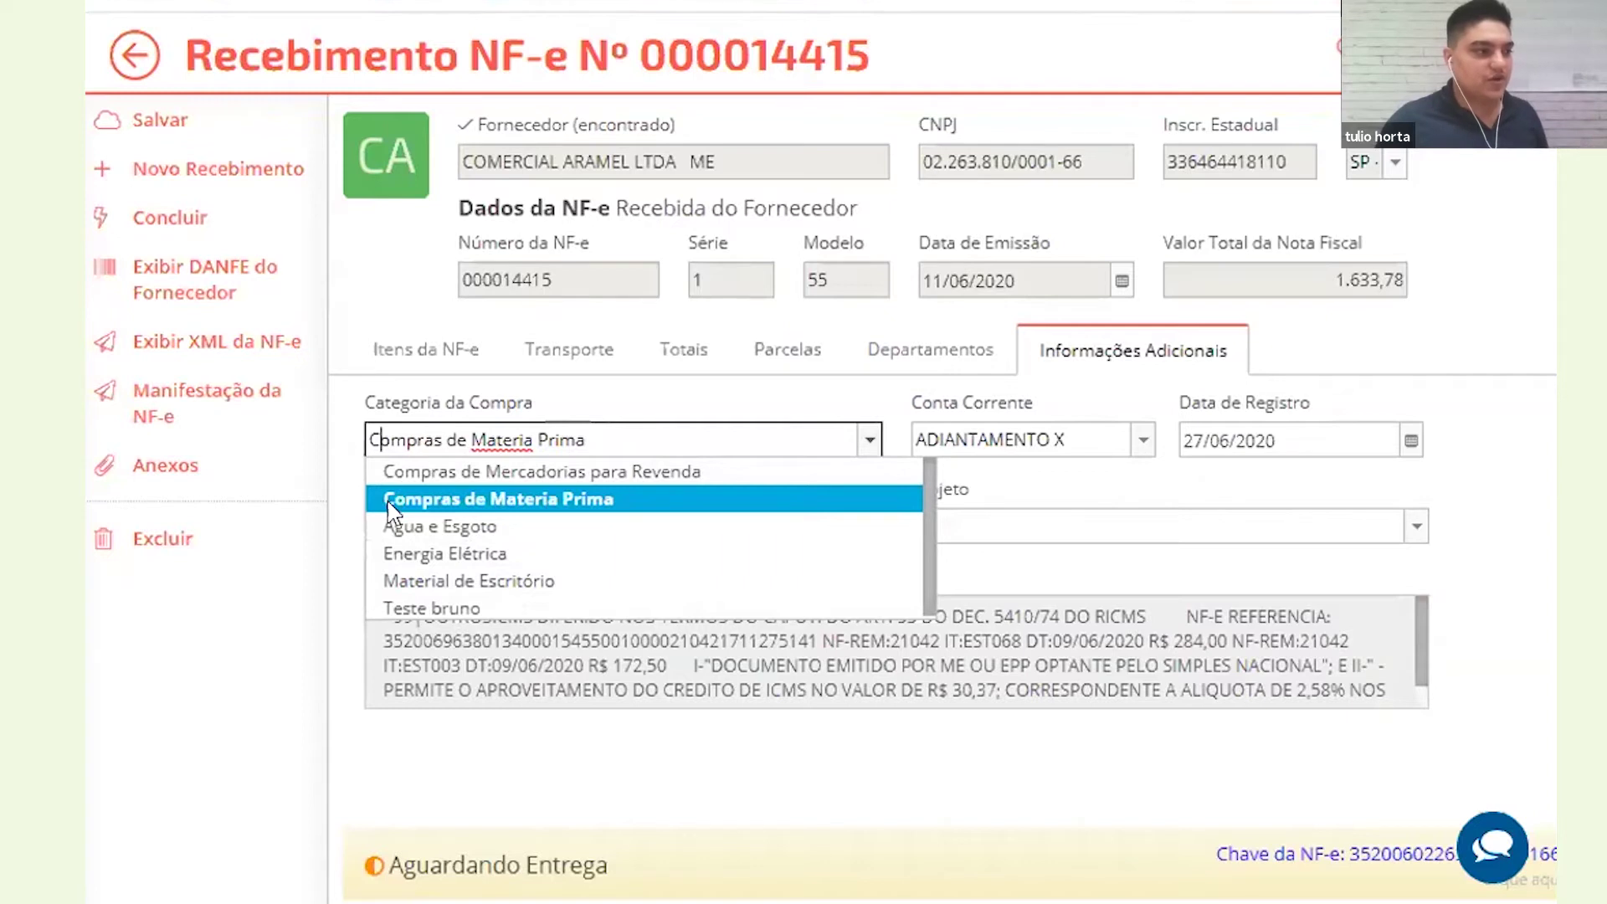
left_click(144, 67)
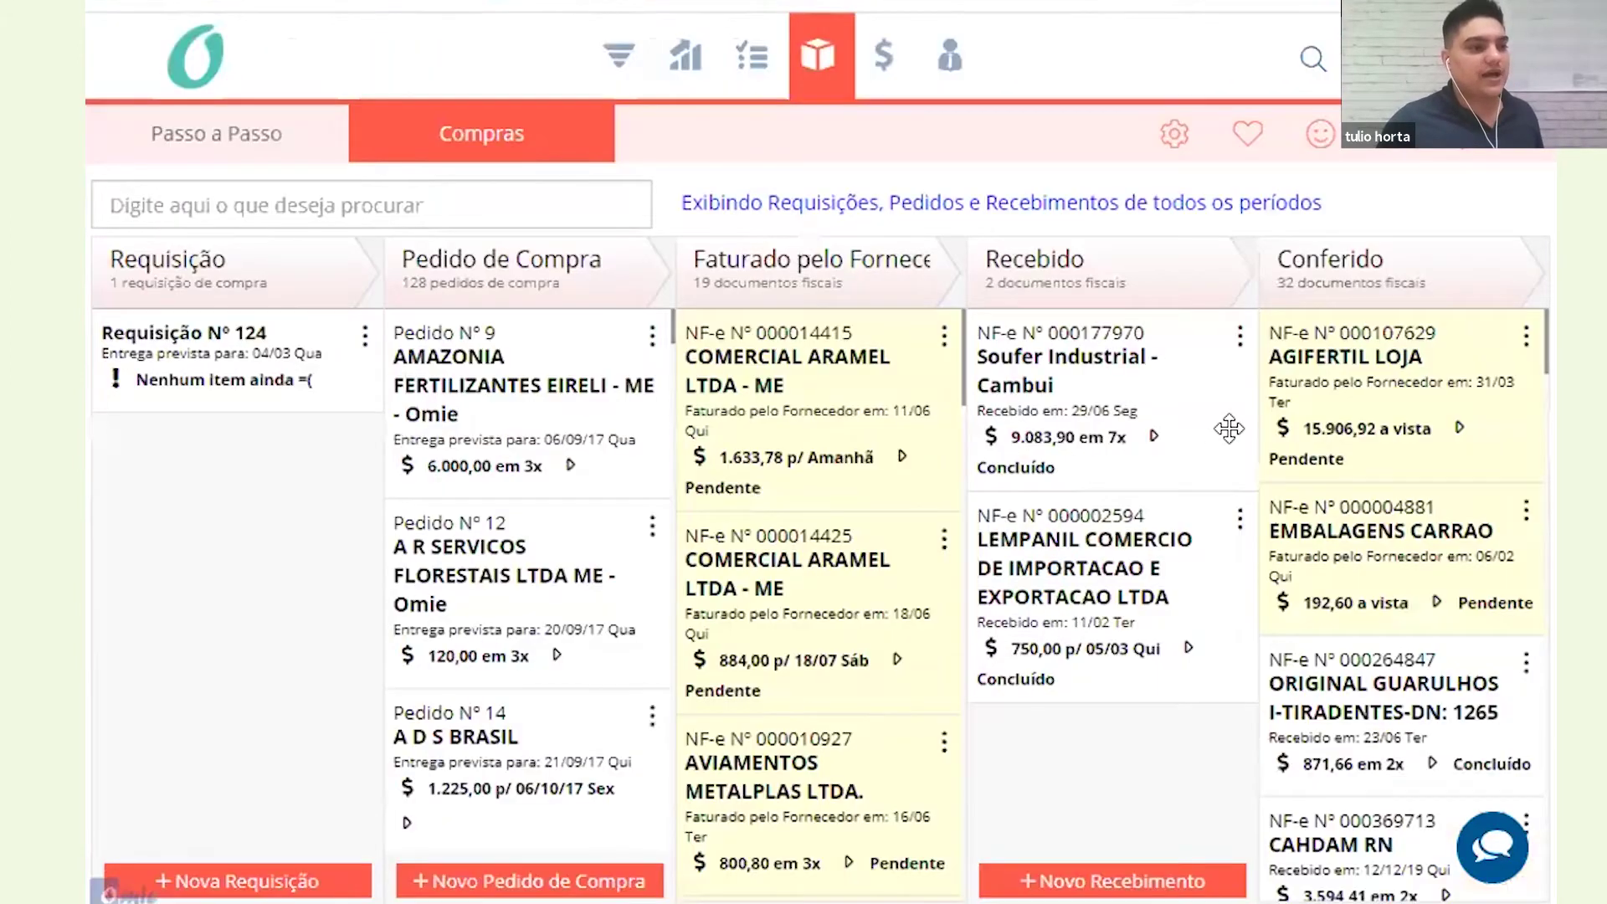
Try to receive the 11/06 COMERCIAL ARAMEL LTDA - ME invoice with Bradesco as its checking account
mouse_move(920, 498)
left_mouse_down()
mouse_move(902, 508)
mouse_move(1105, 507)
mouse_move(921, 521)
left_mouse_up()
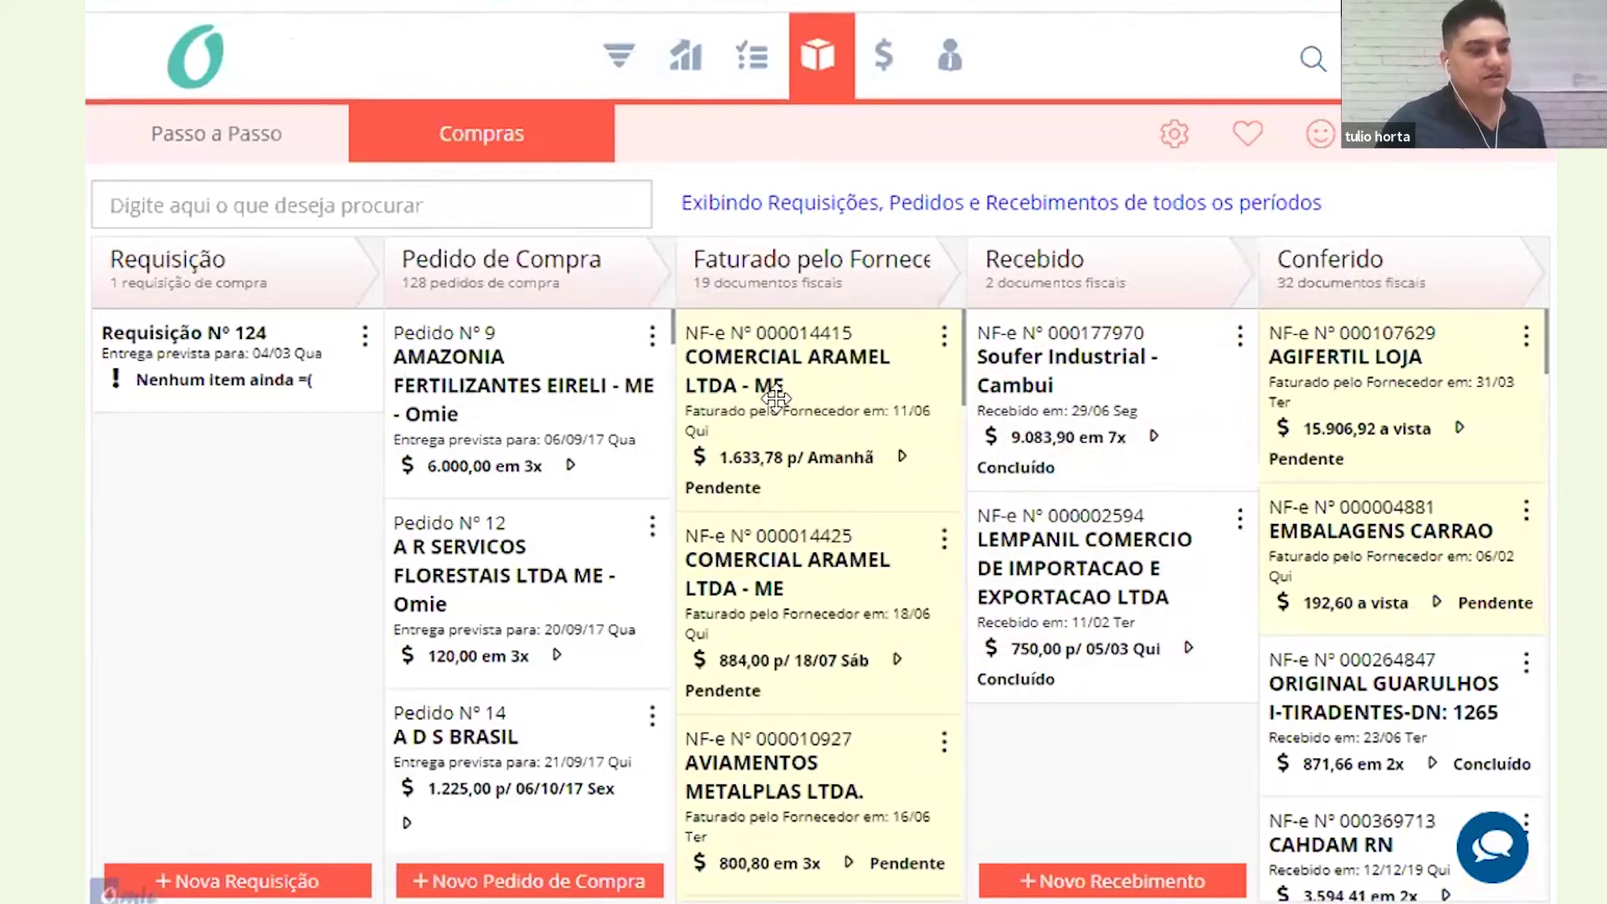
left_click_drag(803, 394, 1184, 488)
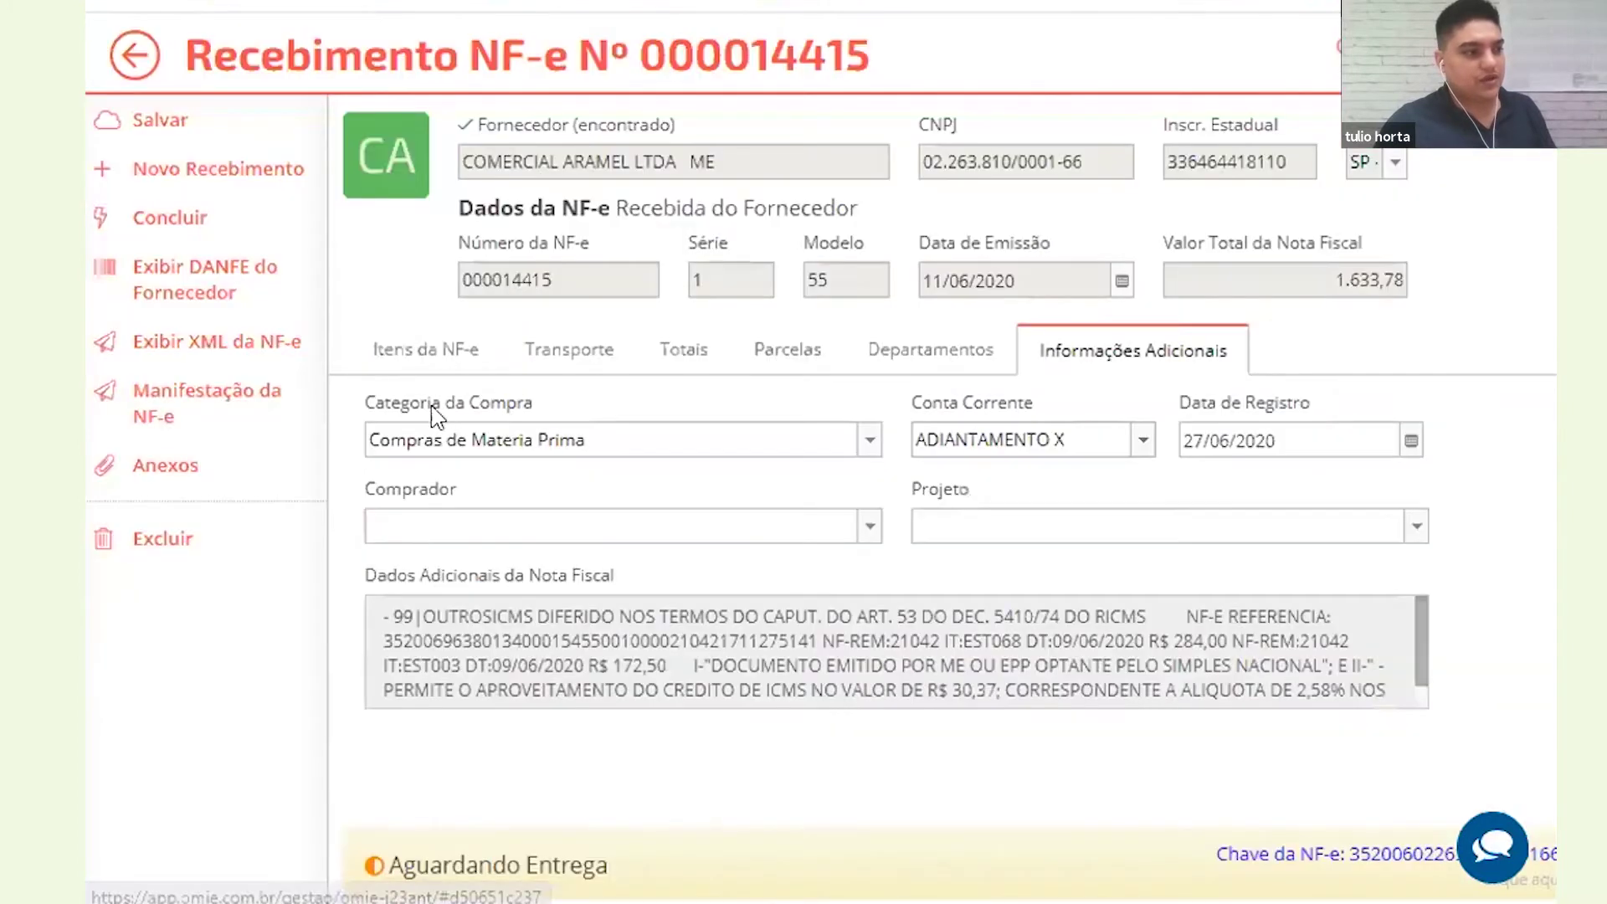
left_click(1143, 440)
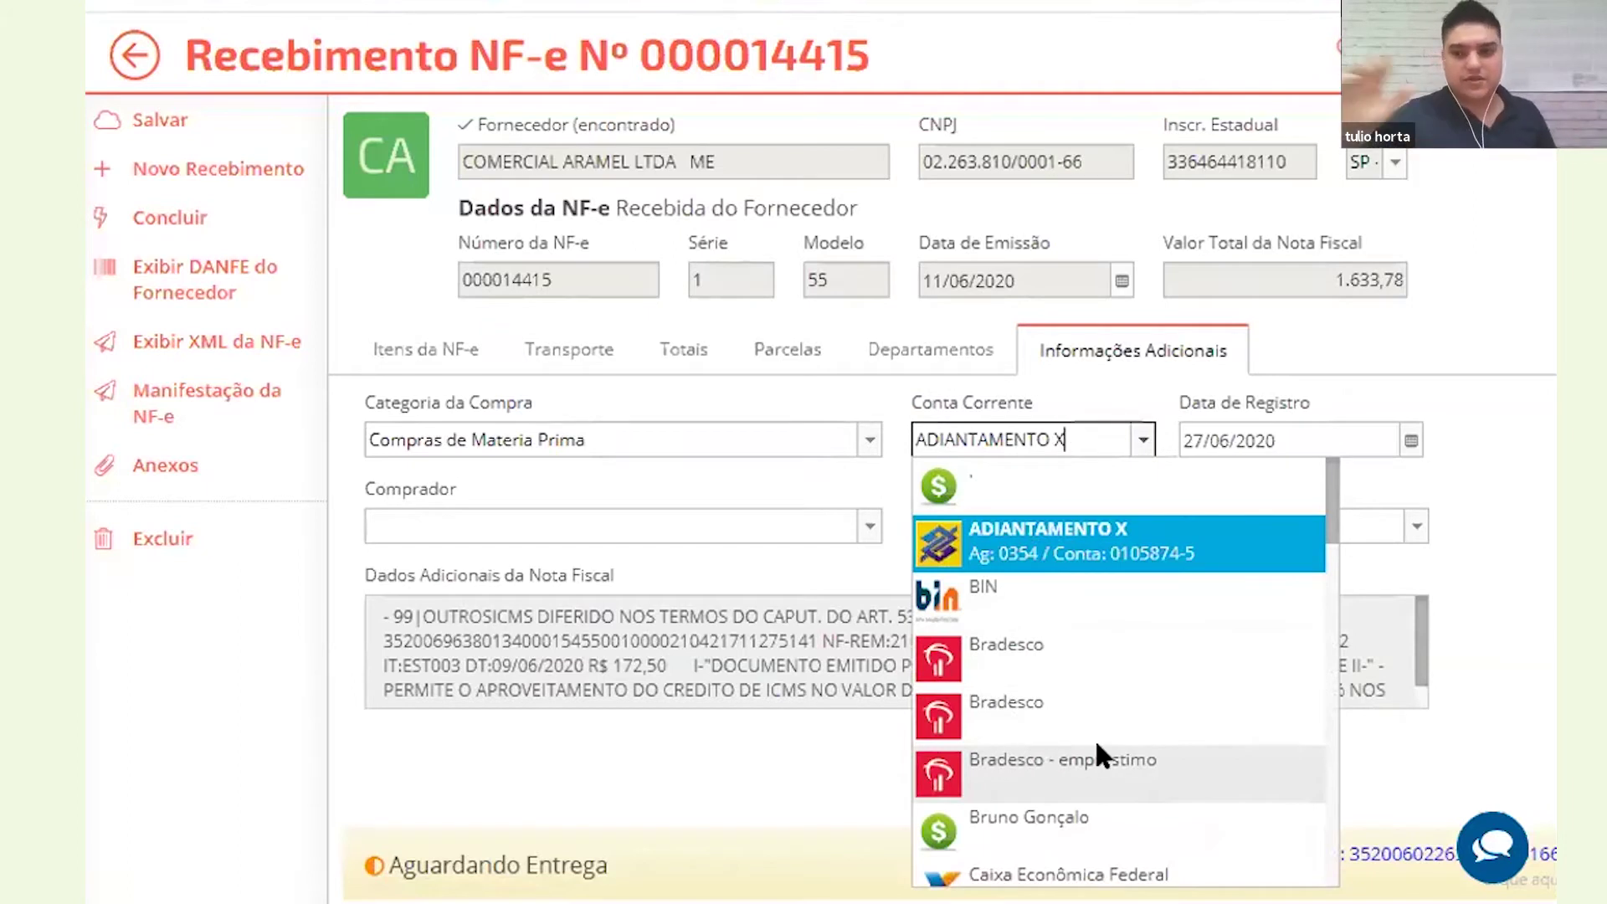
left_click(977, 656)
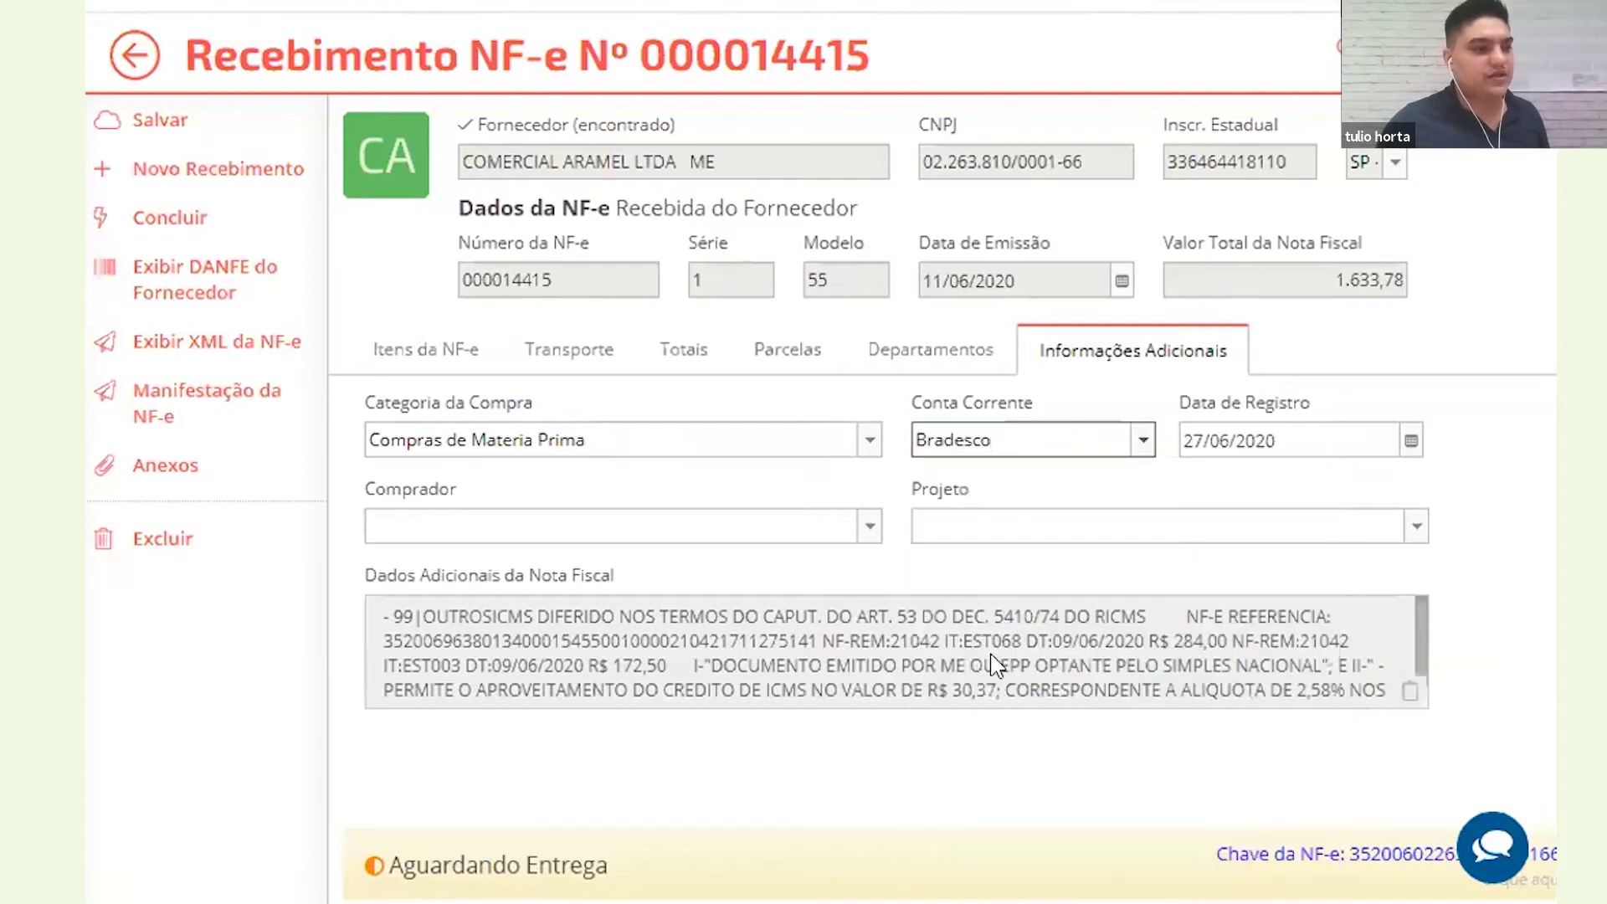
Review all columns of the invoice's item list and discard the changes made to the receipt
left_click(409, 365)
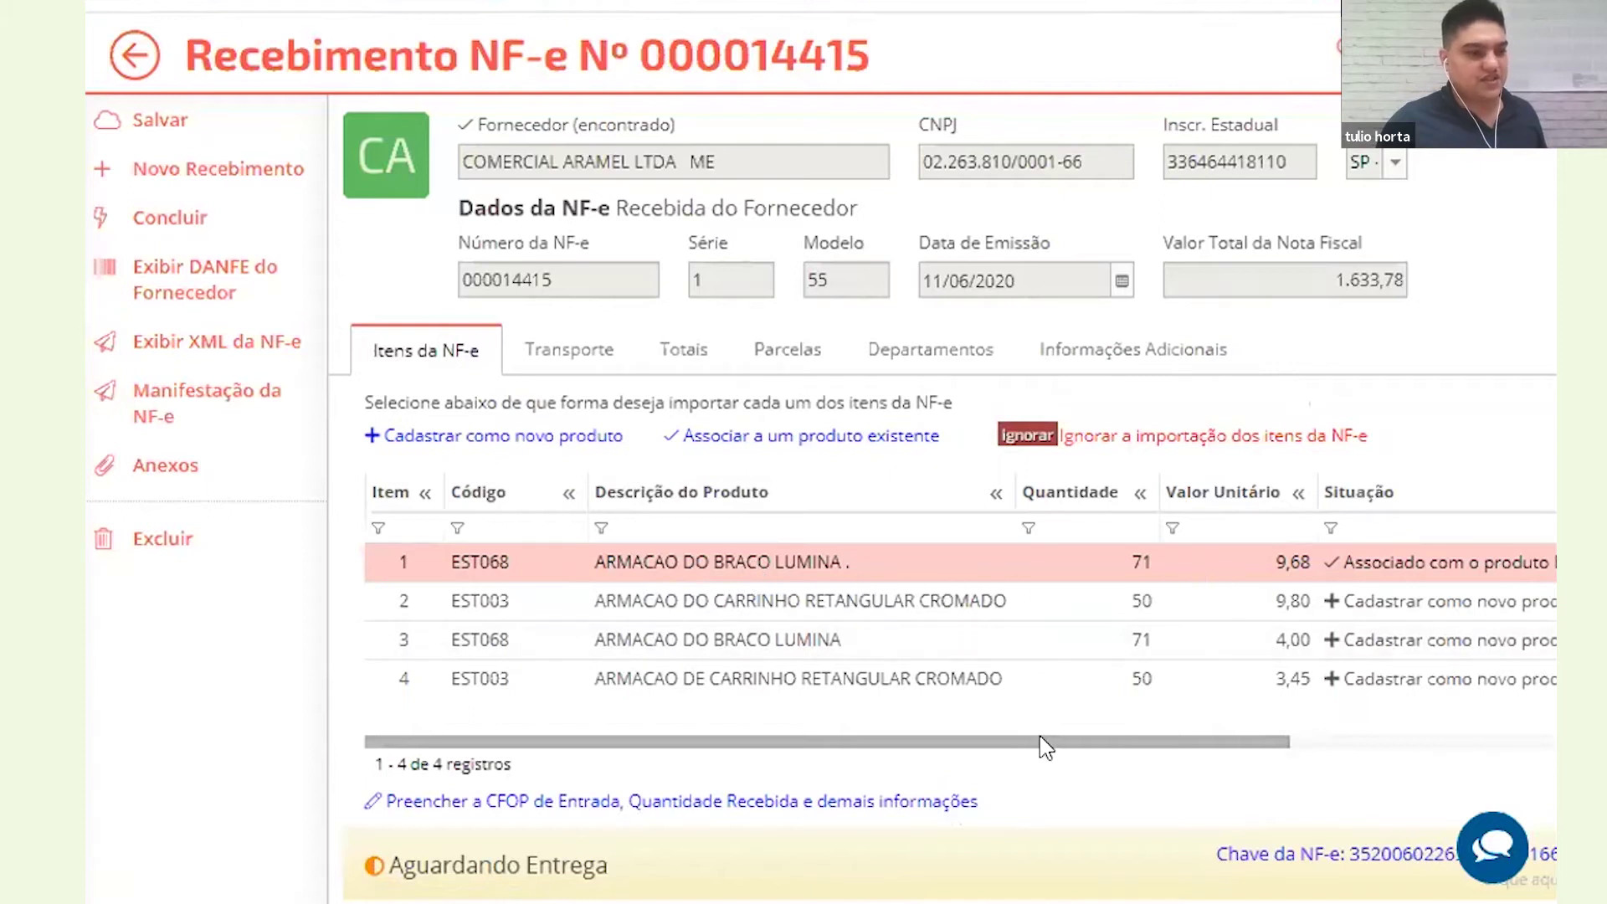
left_click_drag(1052, 743, 1544, 740)
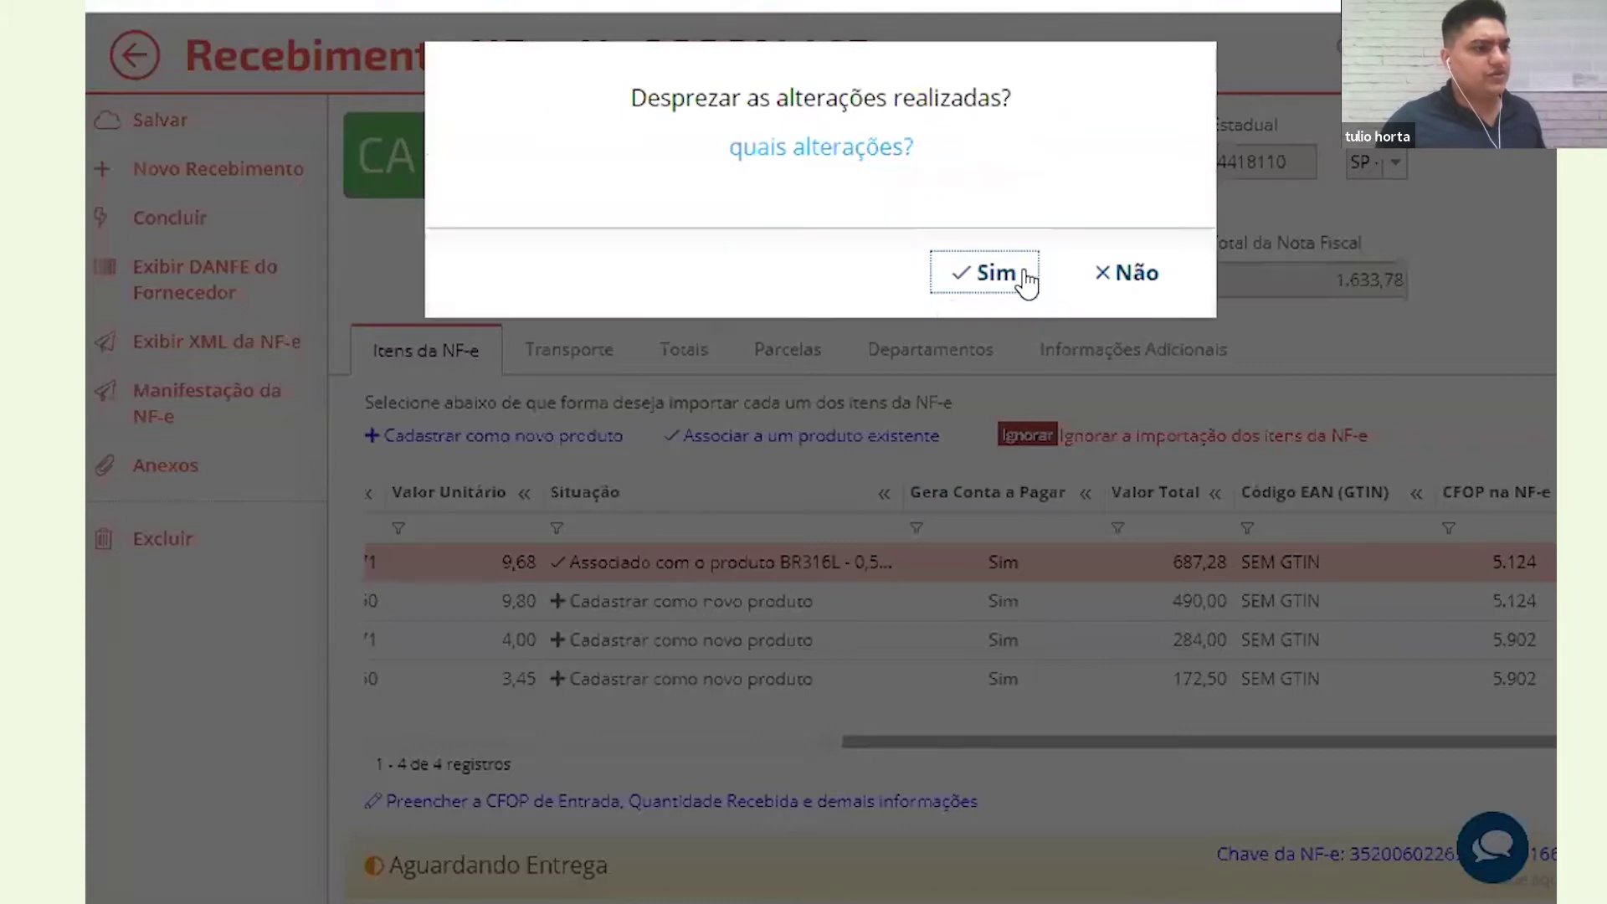
left_click(1024, 273)
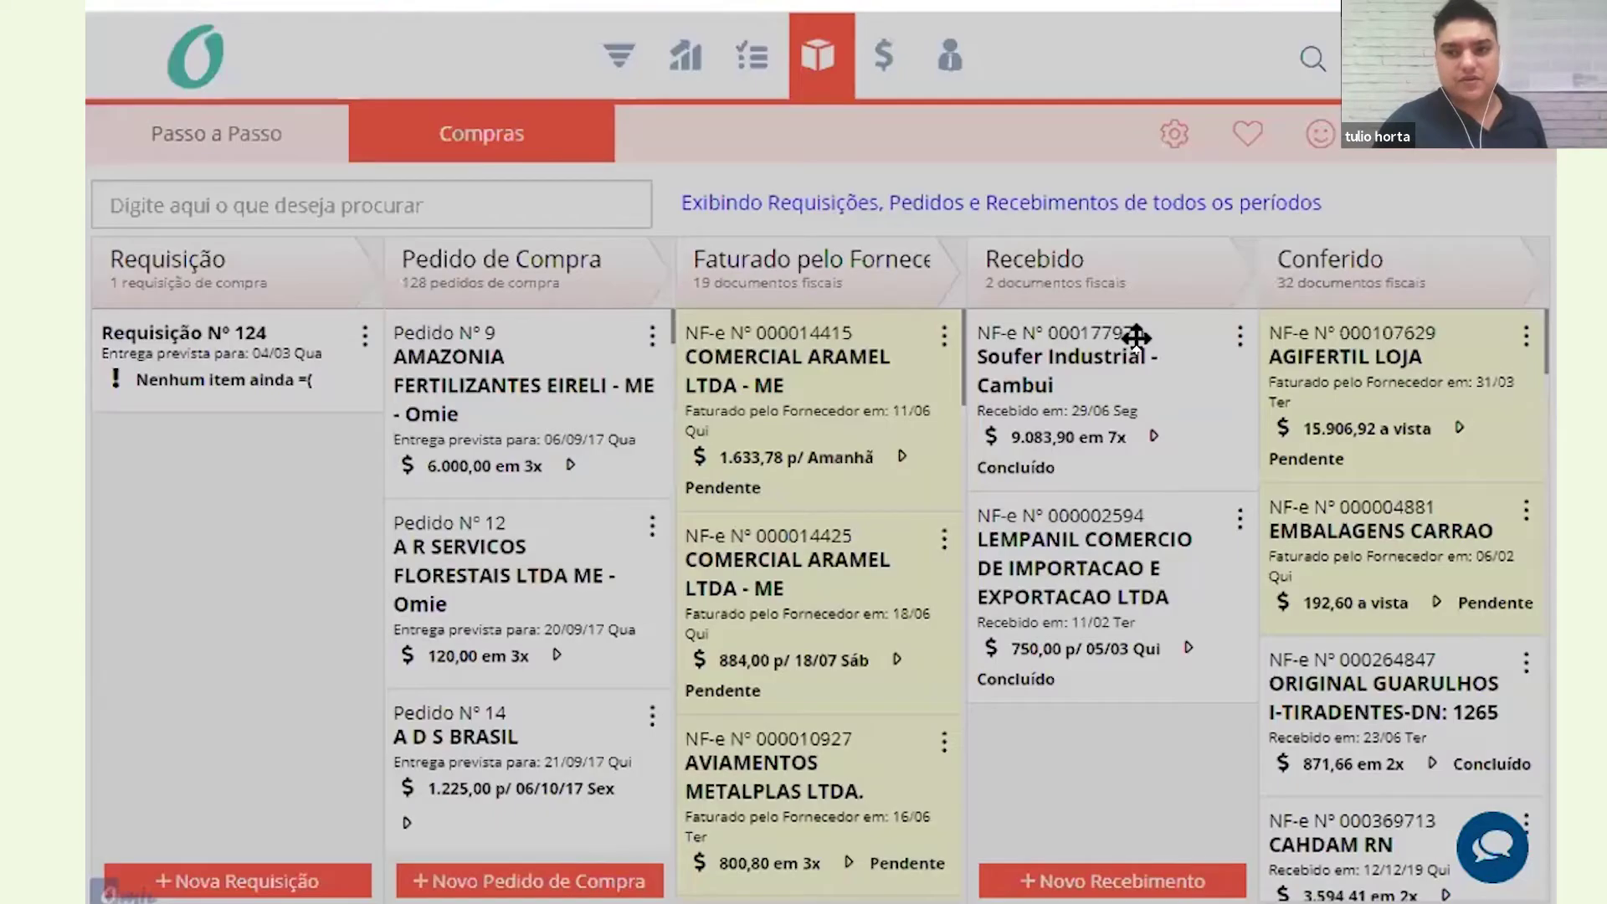
Move the 11/06 COMERCIAL ARAMEL LTDA - ME invoice to the Recebido stage and return to the finance module
left_click_drag(782, 338, 776, 221)
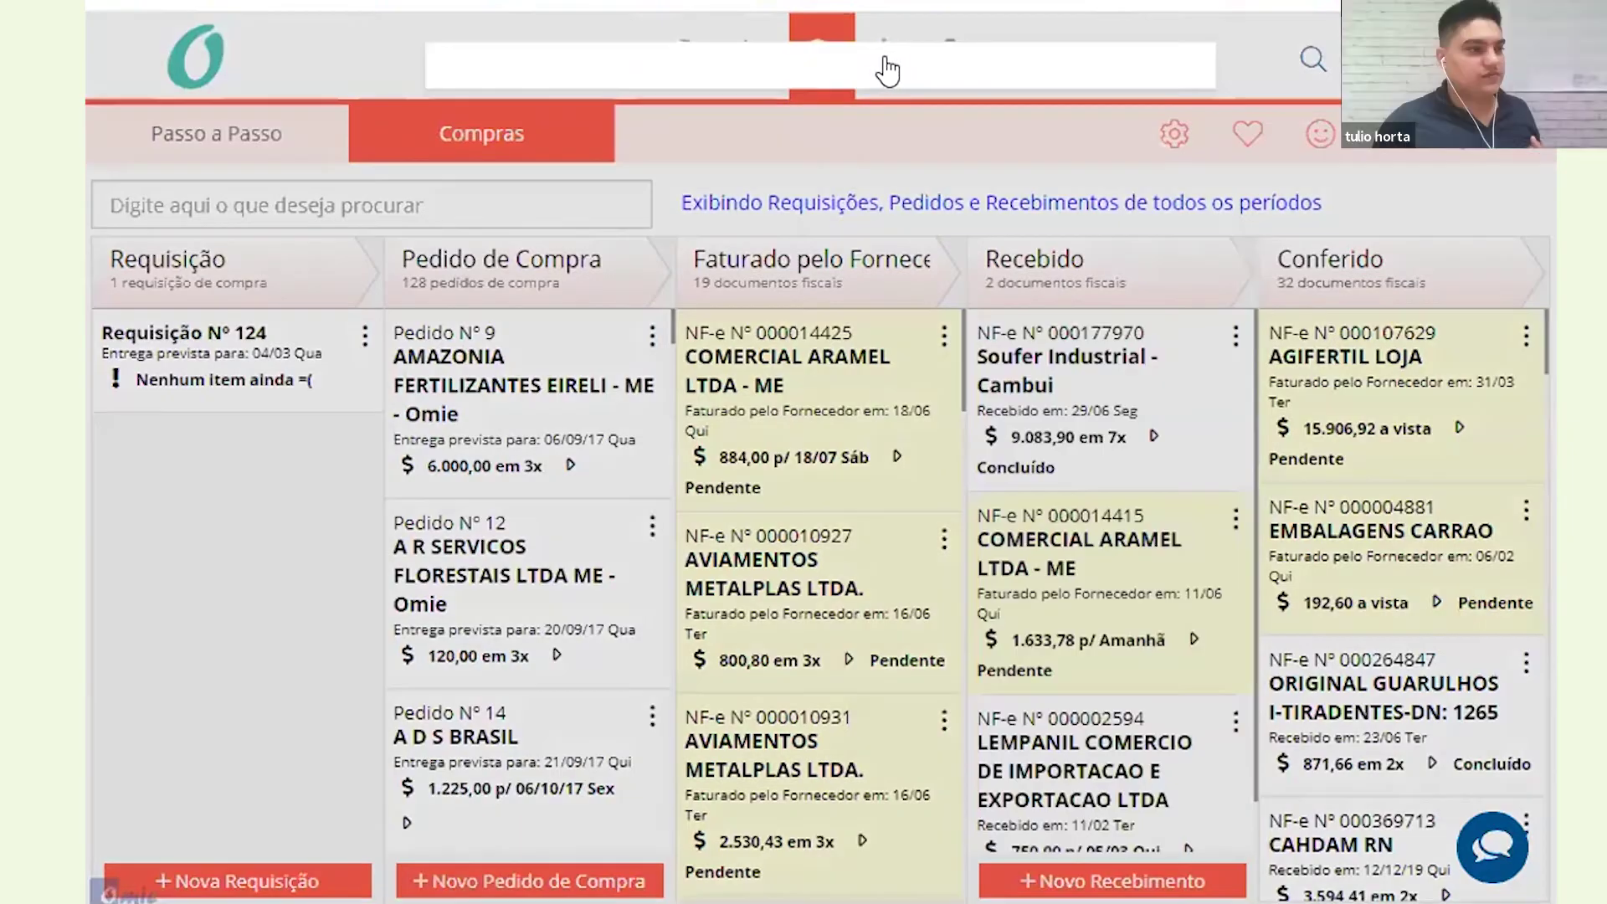
left_click(887, 67)
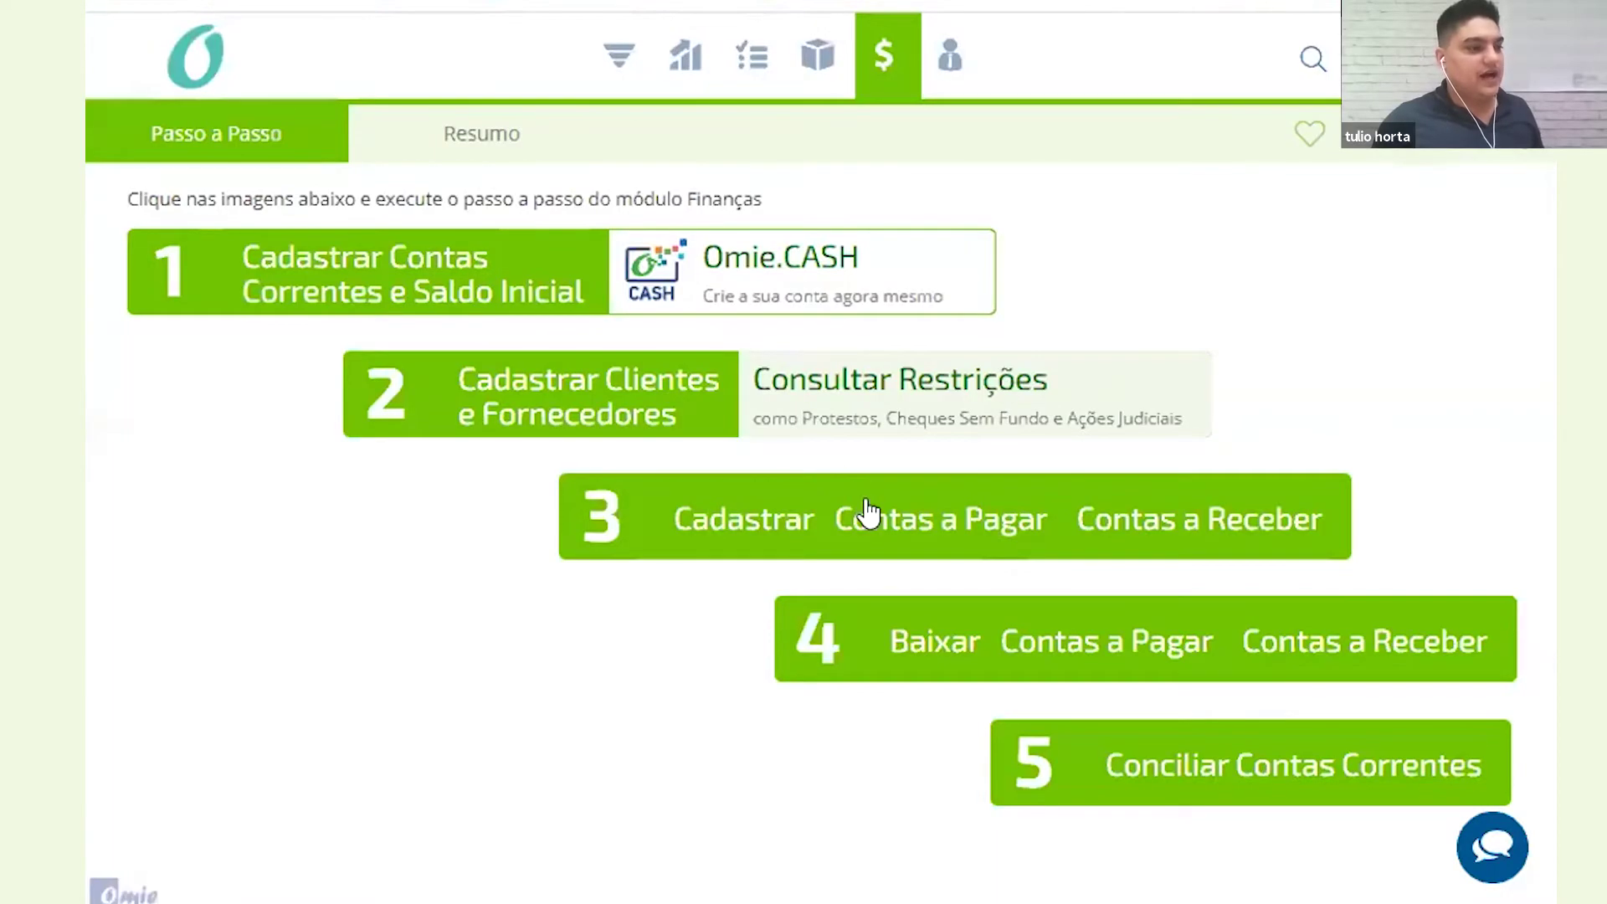
Fill in a new account payable for J.A.C.S. FACHADAS E LUMINOSOS due 17/07/2020 and discard it
left_click(847, 519)
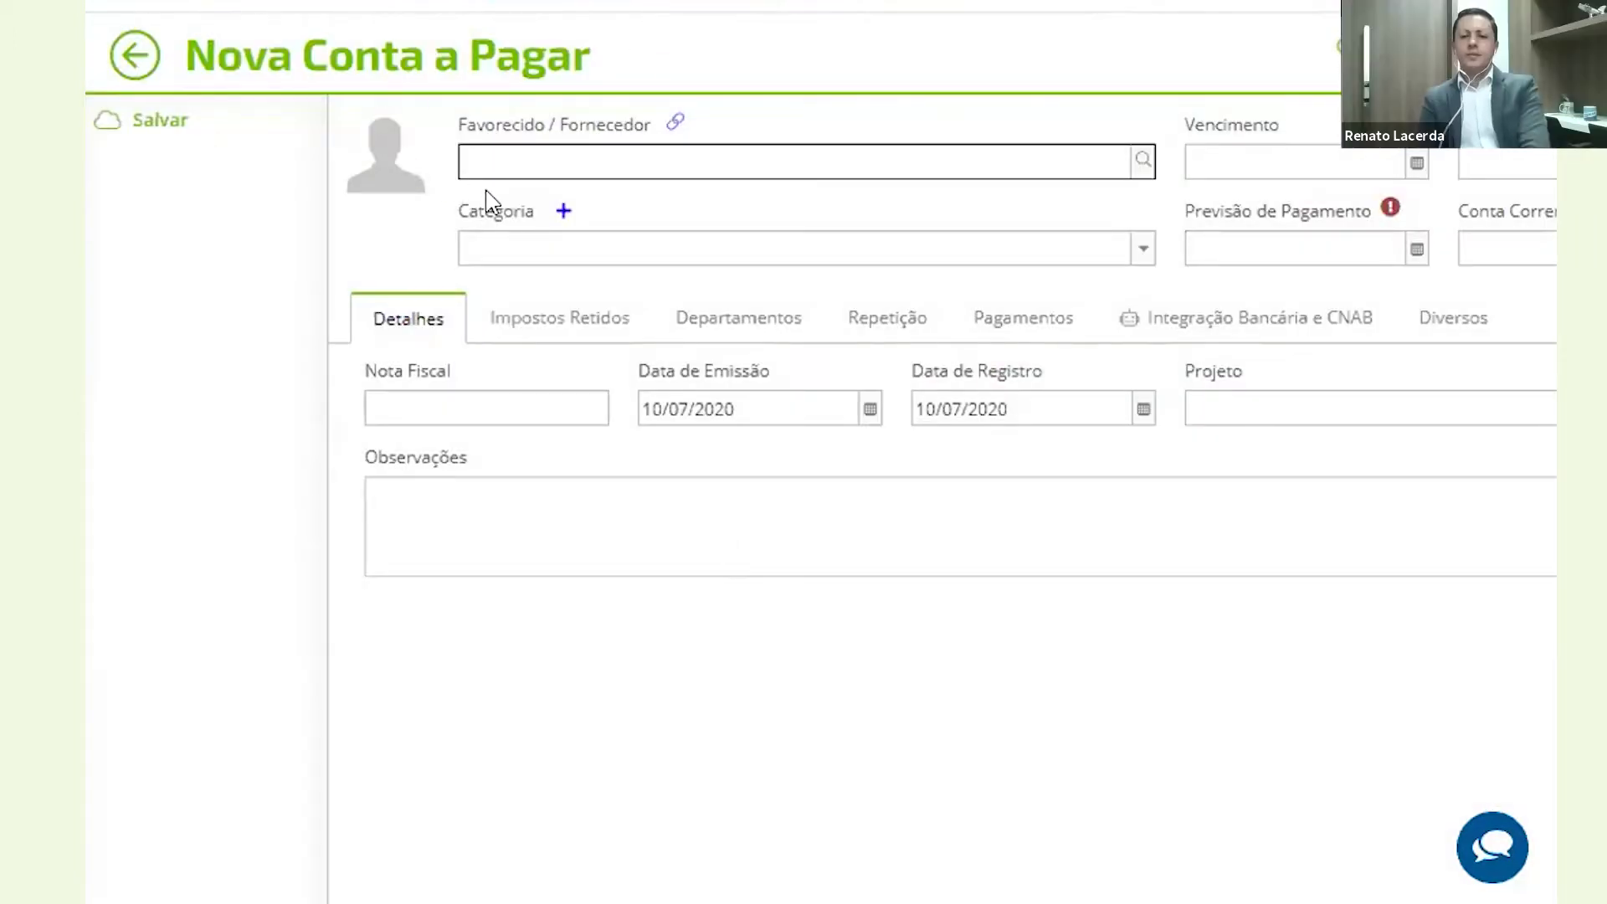
left_click(521, 172)
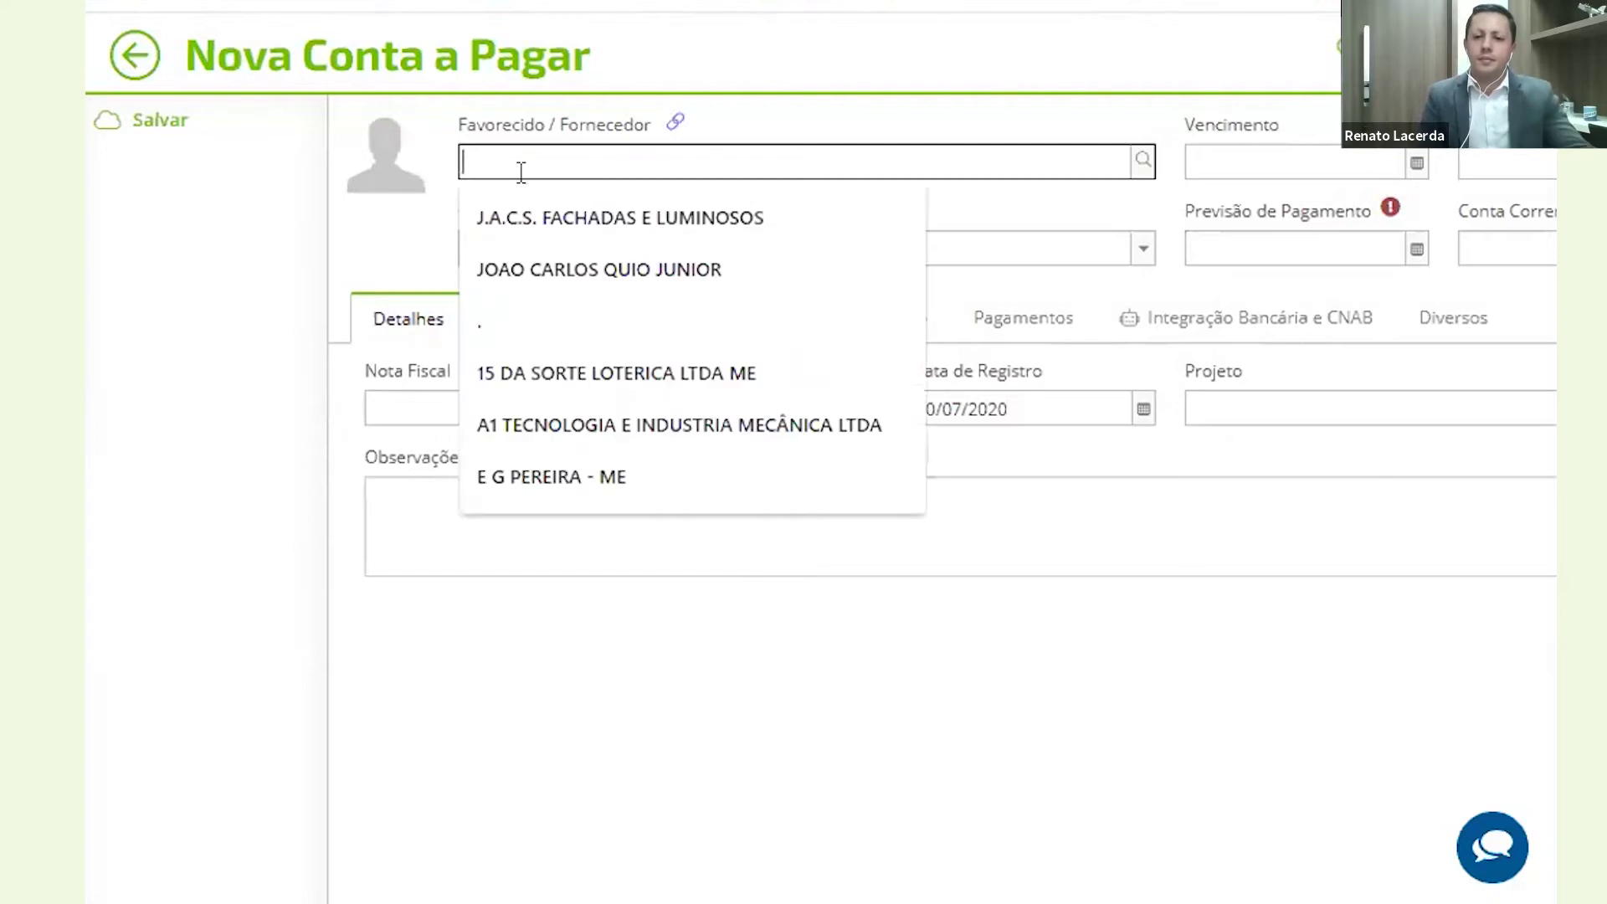
left_click(538, 217)
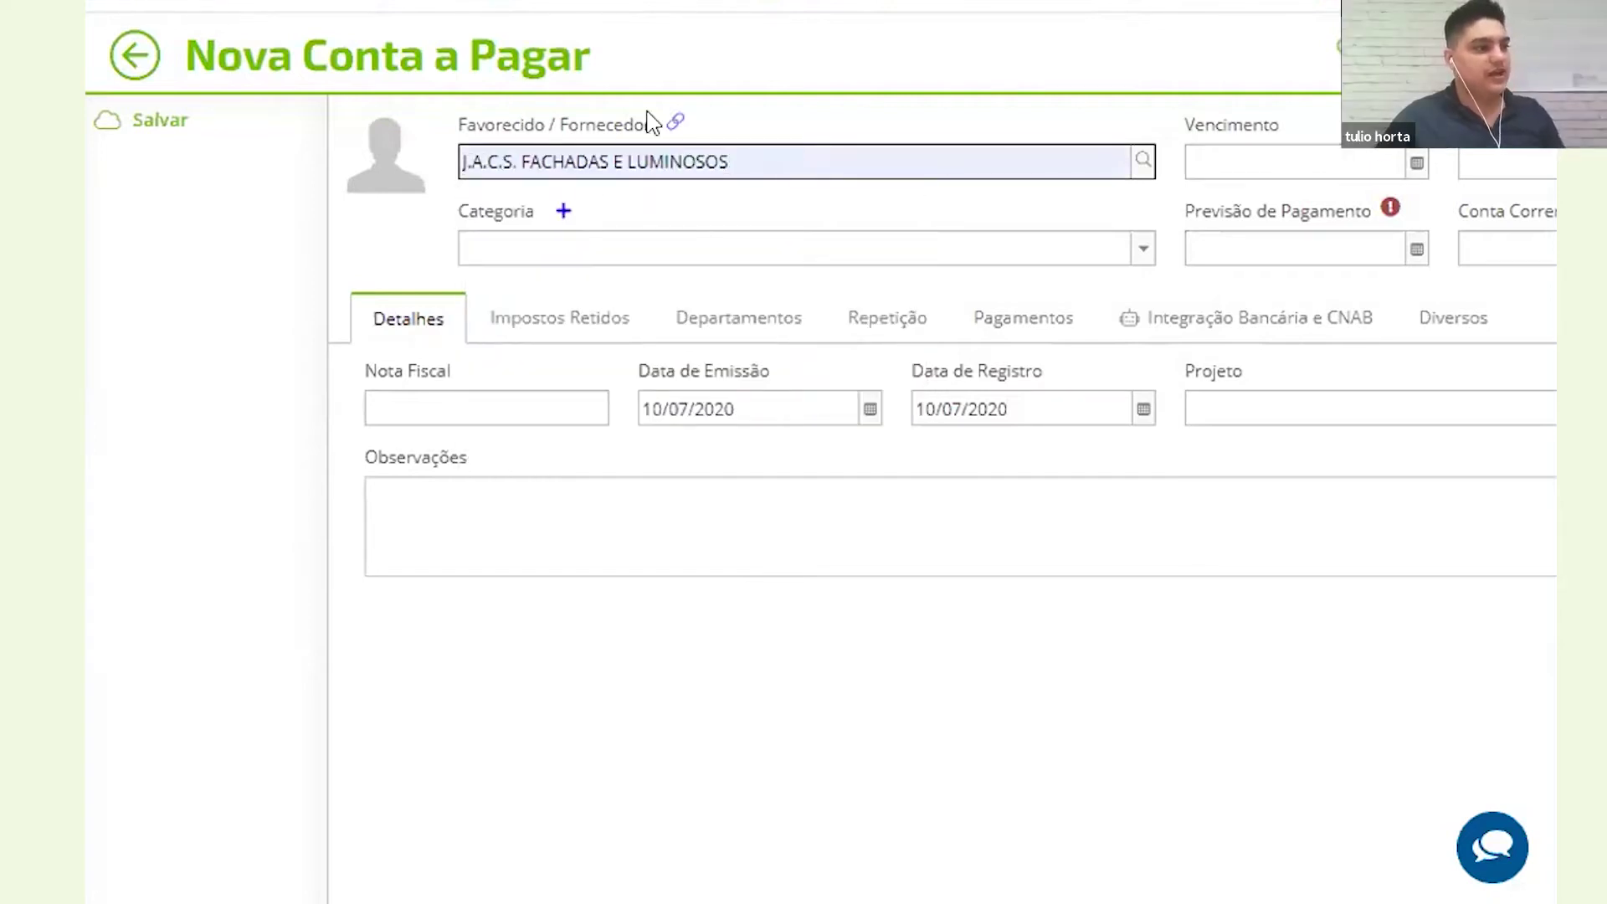
left_click(1248, 162)
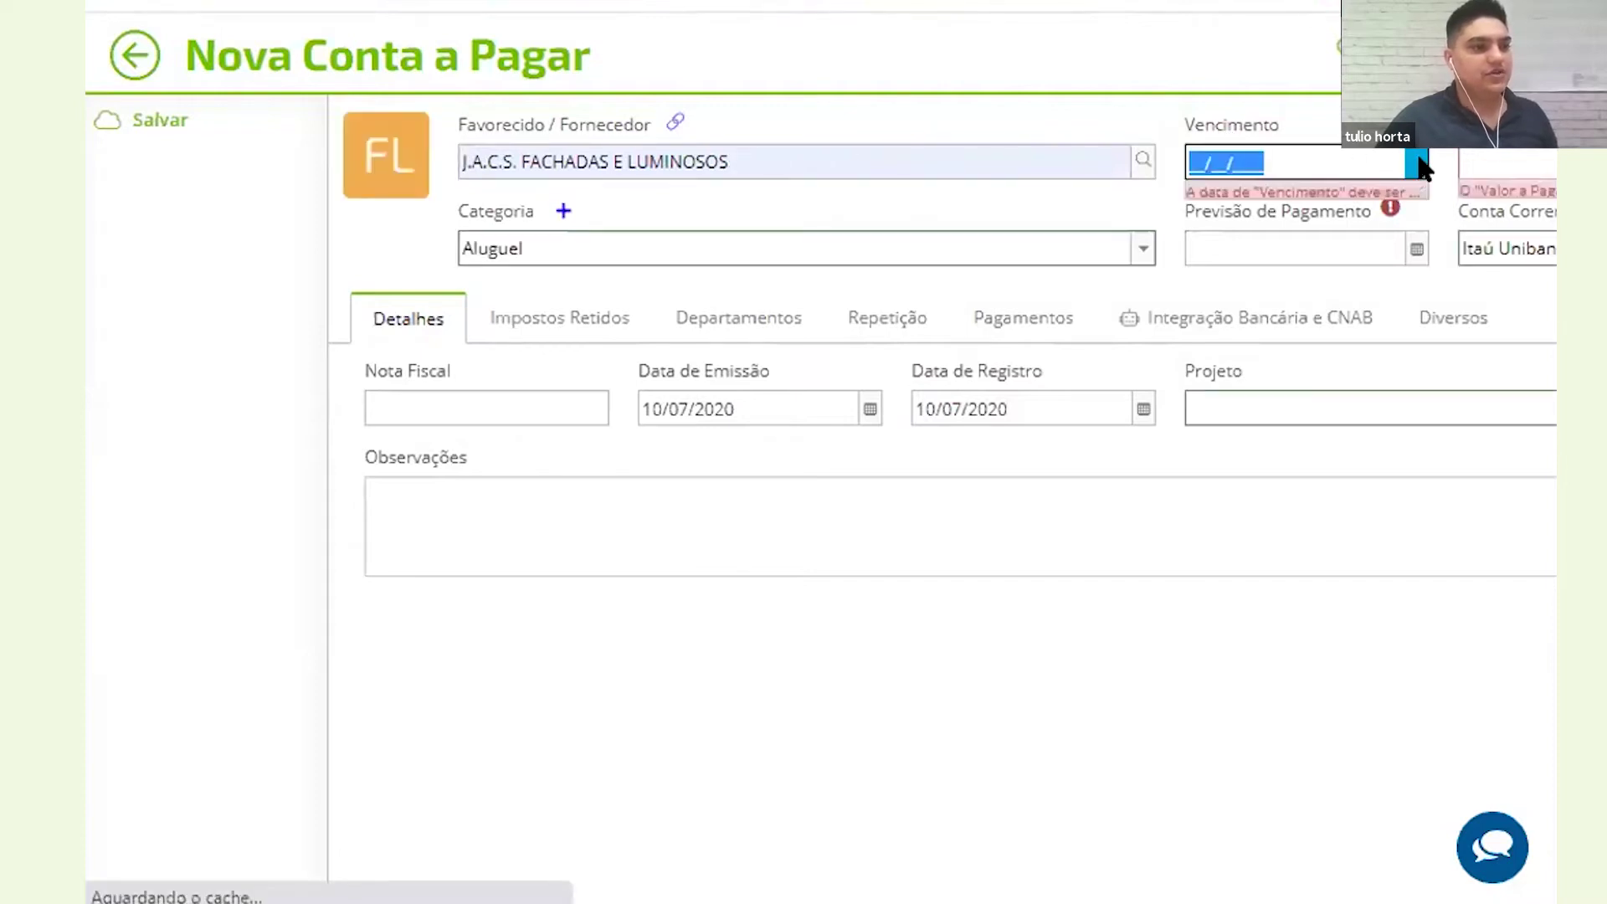
left_click(1416, 159)
left_click(1485, 354)
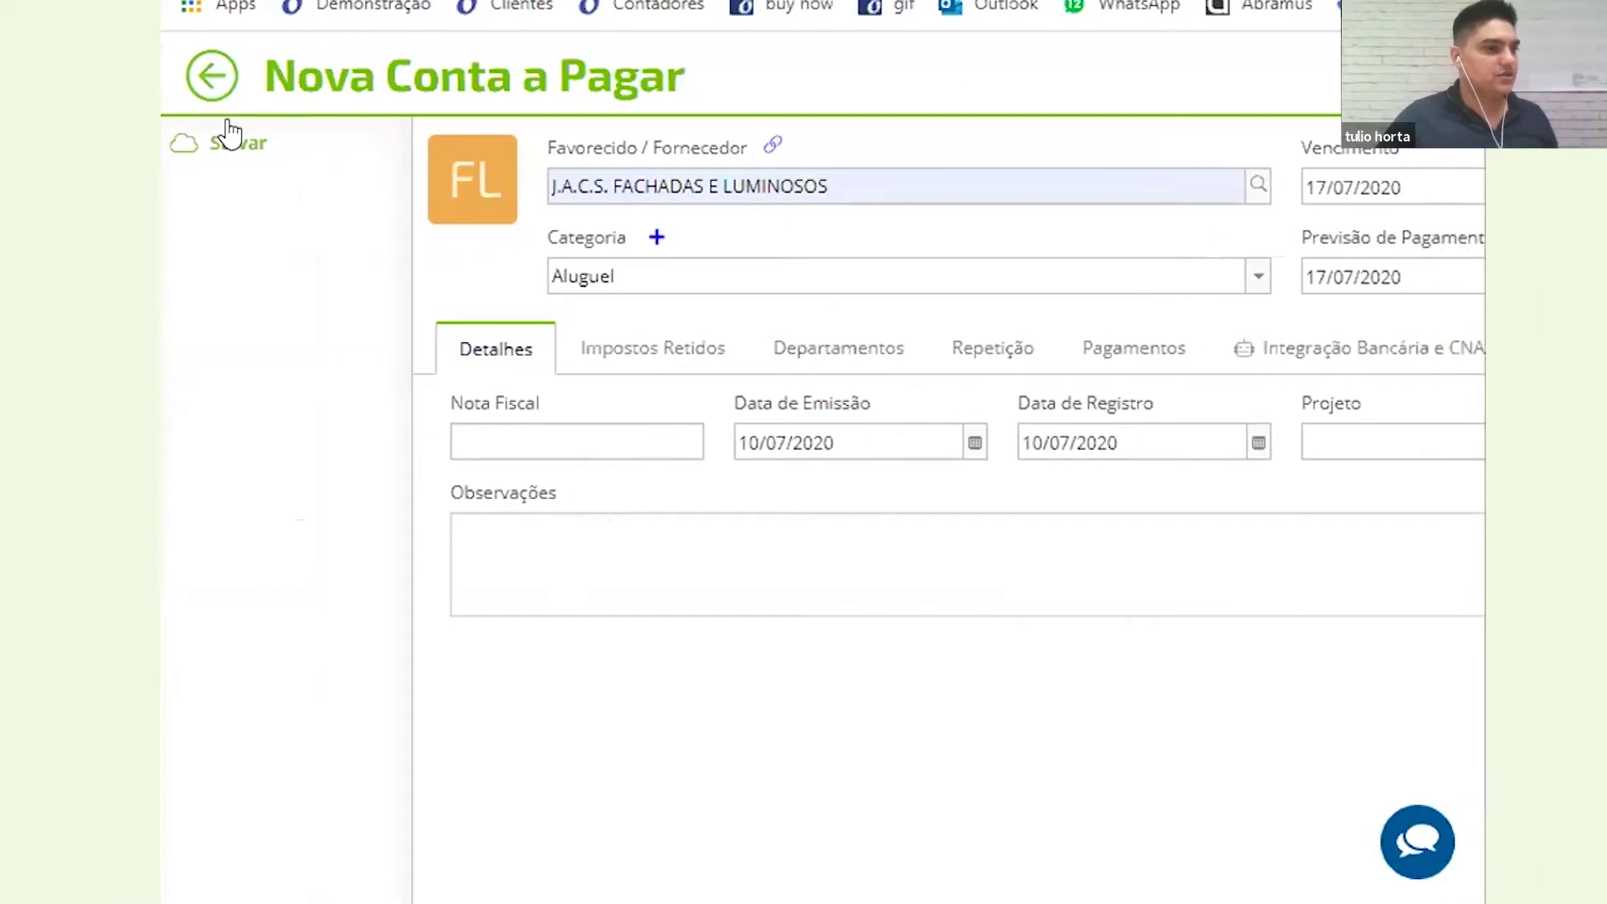
left_click(236, 96)
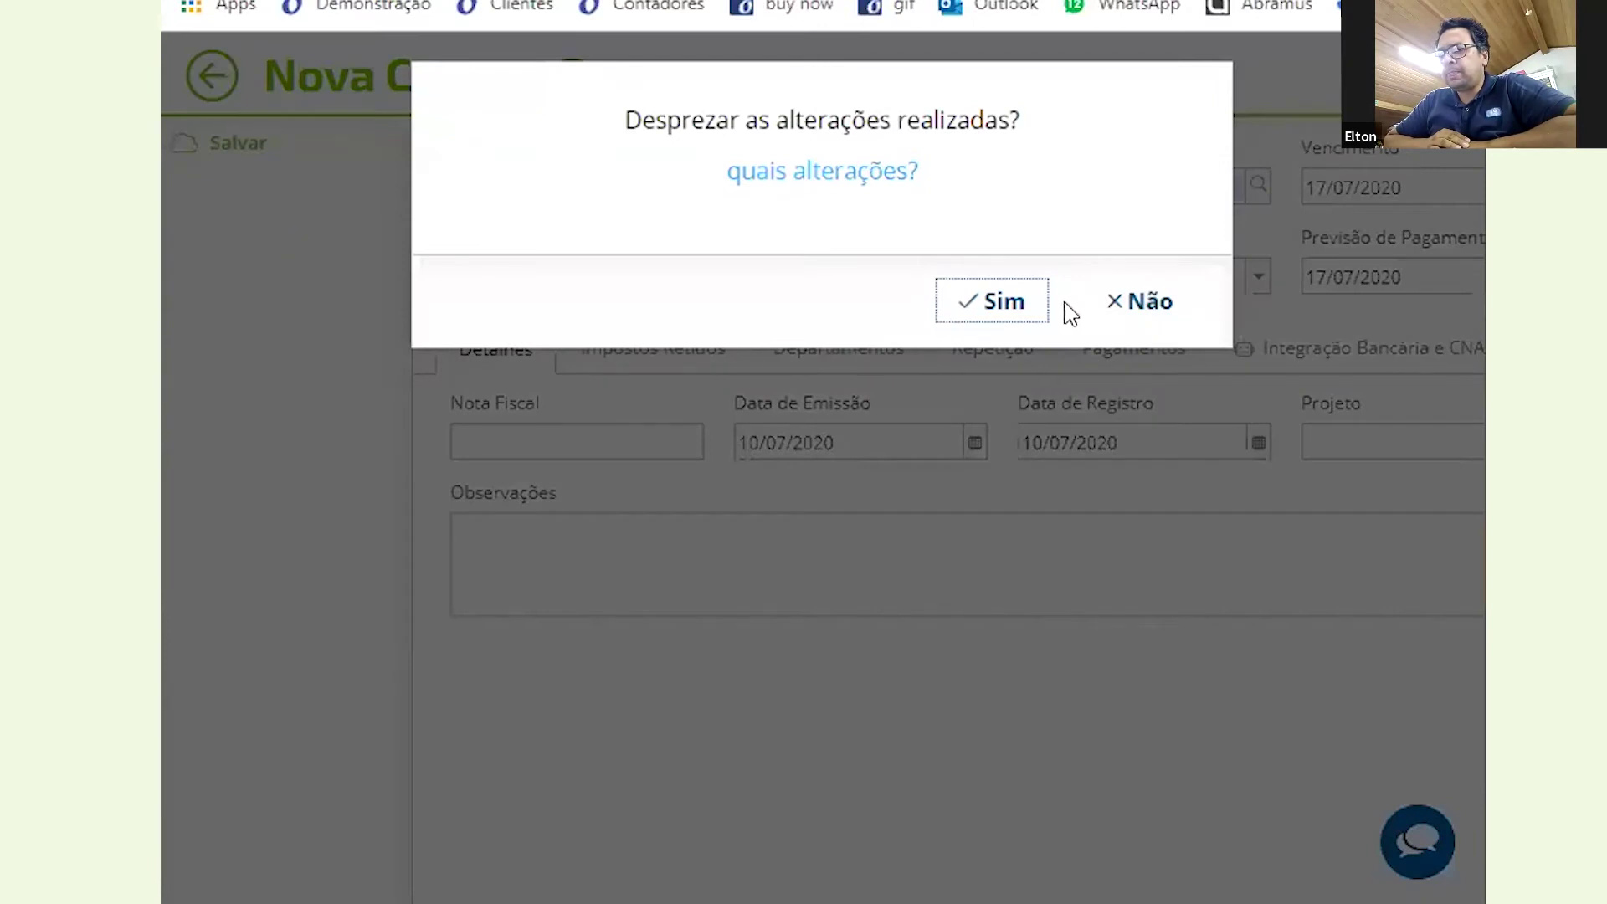
left_click(1000, 310)
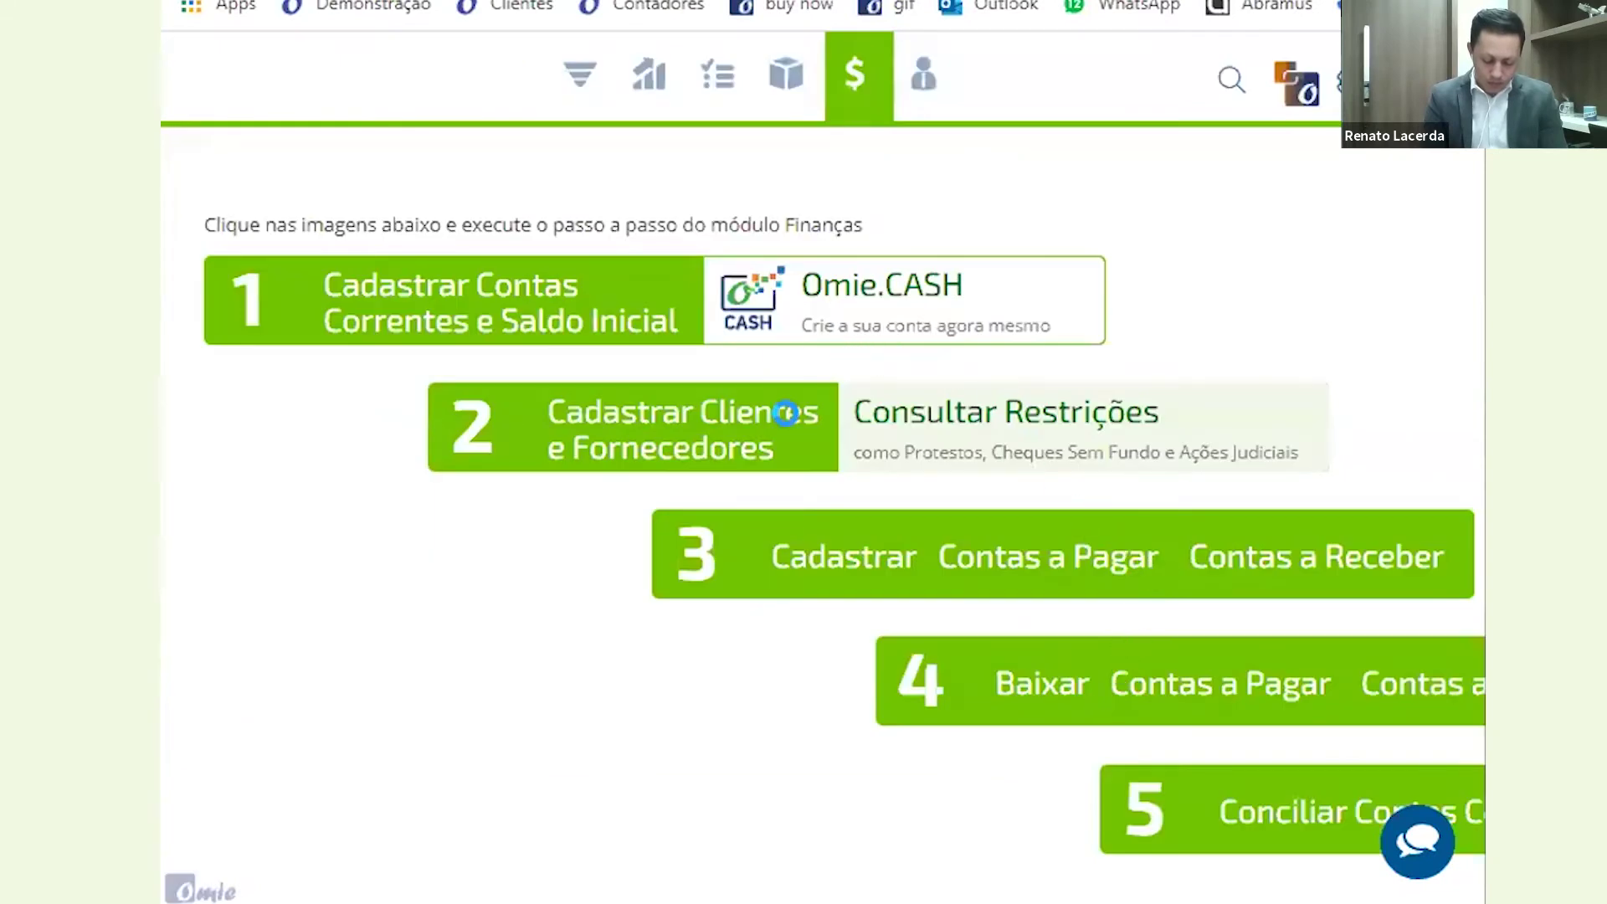
Open the supplier NF-e import setup, with its receiving e-mail address and Agente da NF-e option, in the purchasing module
left_click(754, 460)
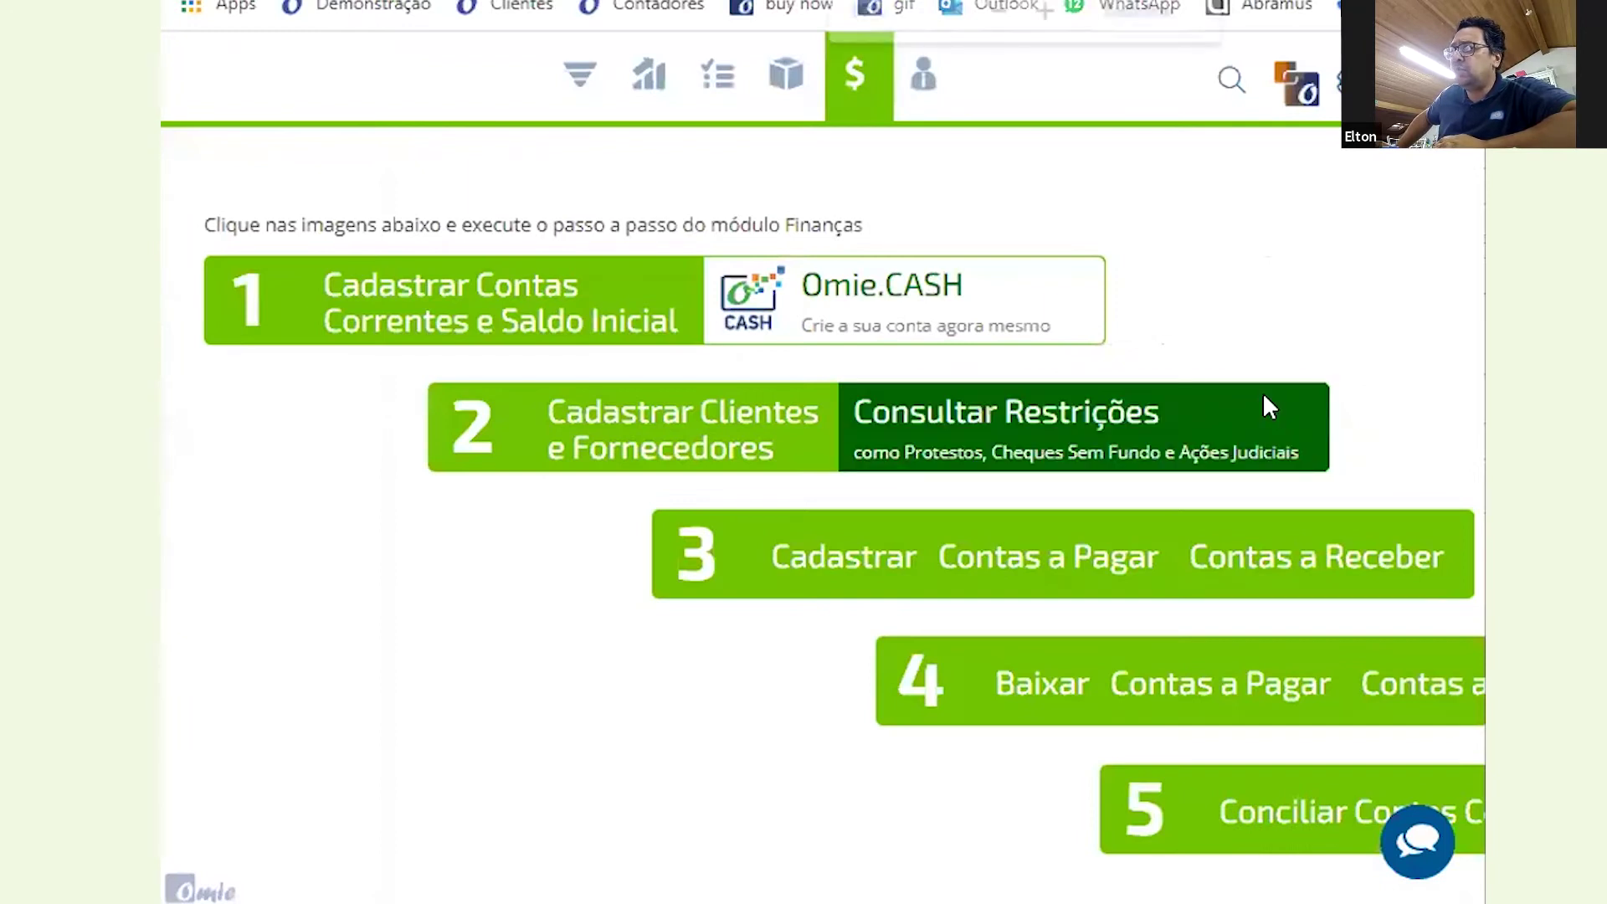
key("ctrl+minus")
key("ctrl+minus")
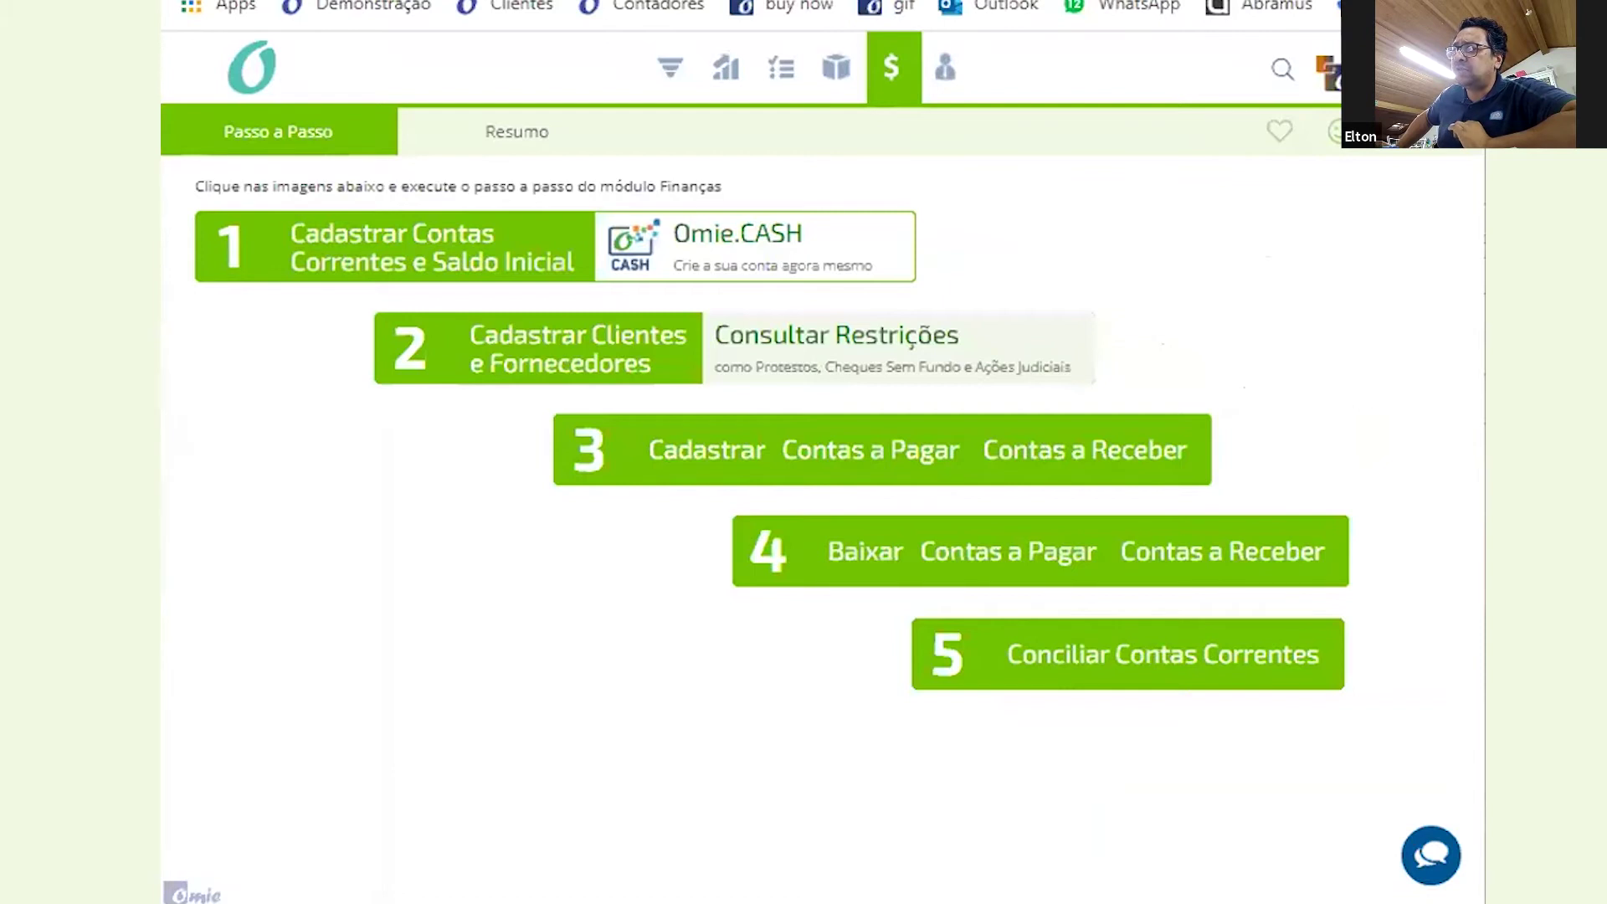
left_click(836, 67)
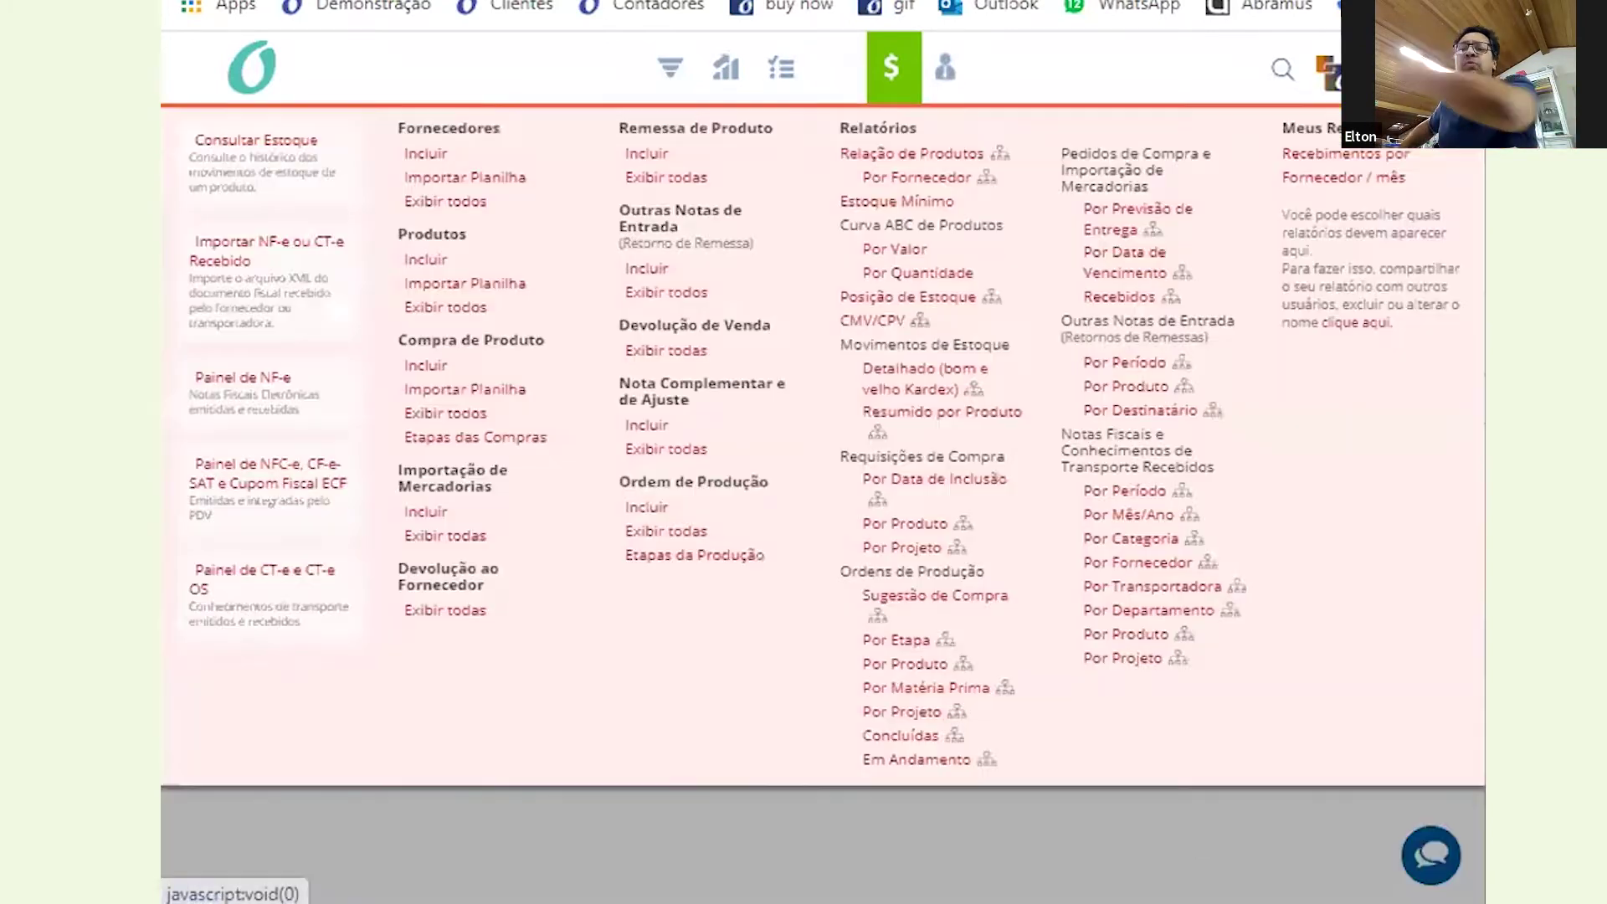
left_click(324, 129)
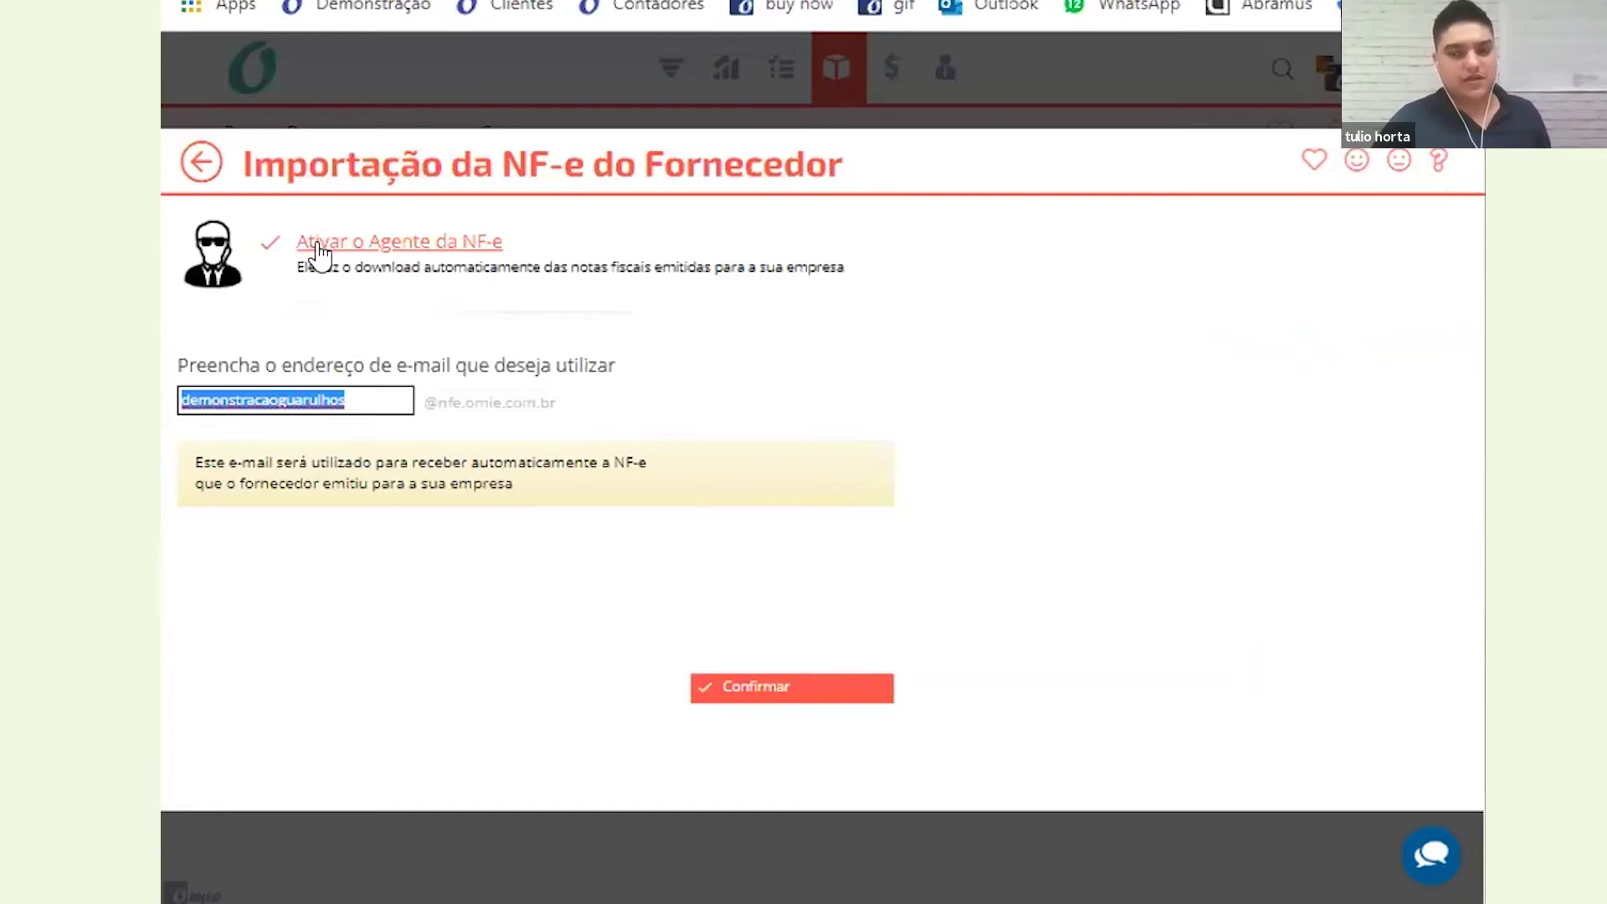
Check the Agente da NF-e activation status and its option in the supplier NF-e import setup, and close the setup
left_click(198, 175)
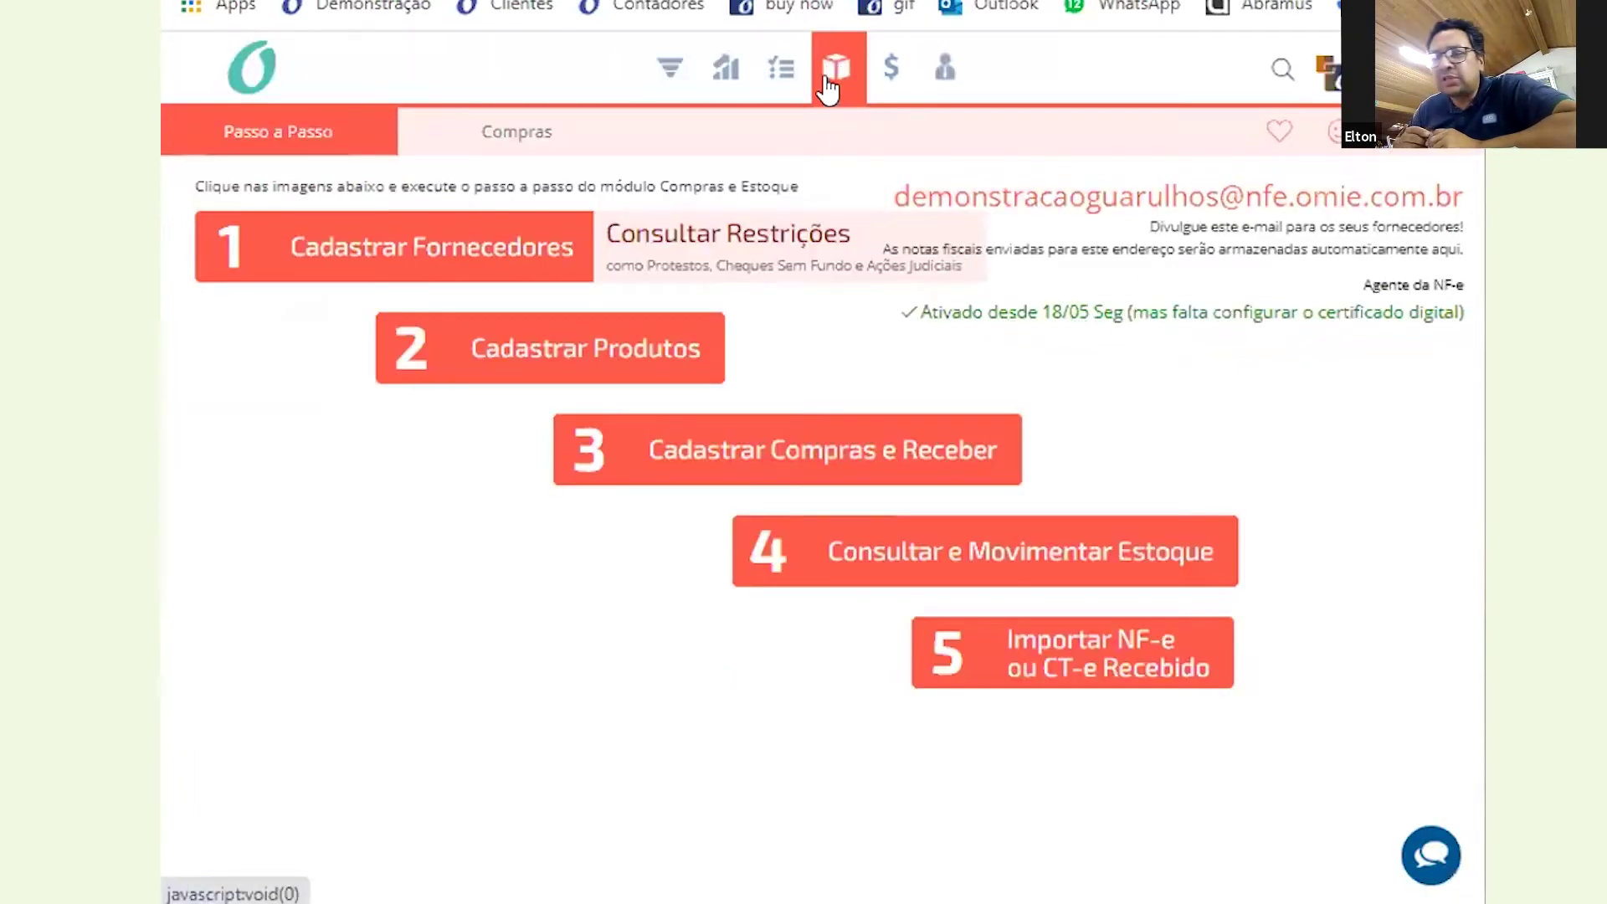
mouse_move(828, 88)
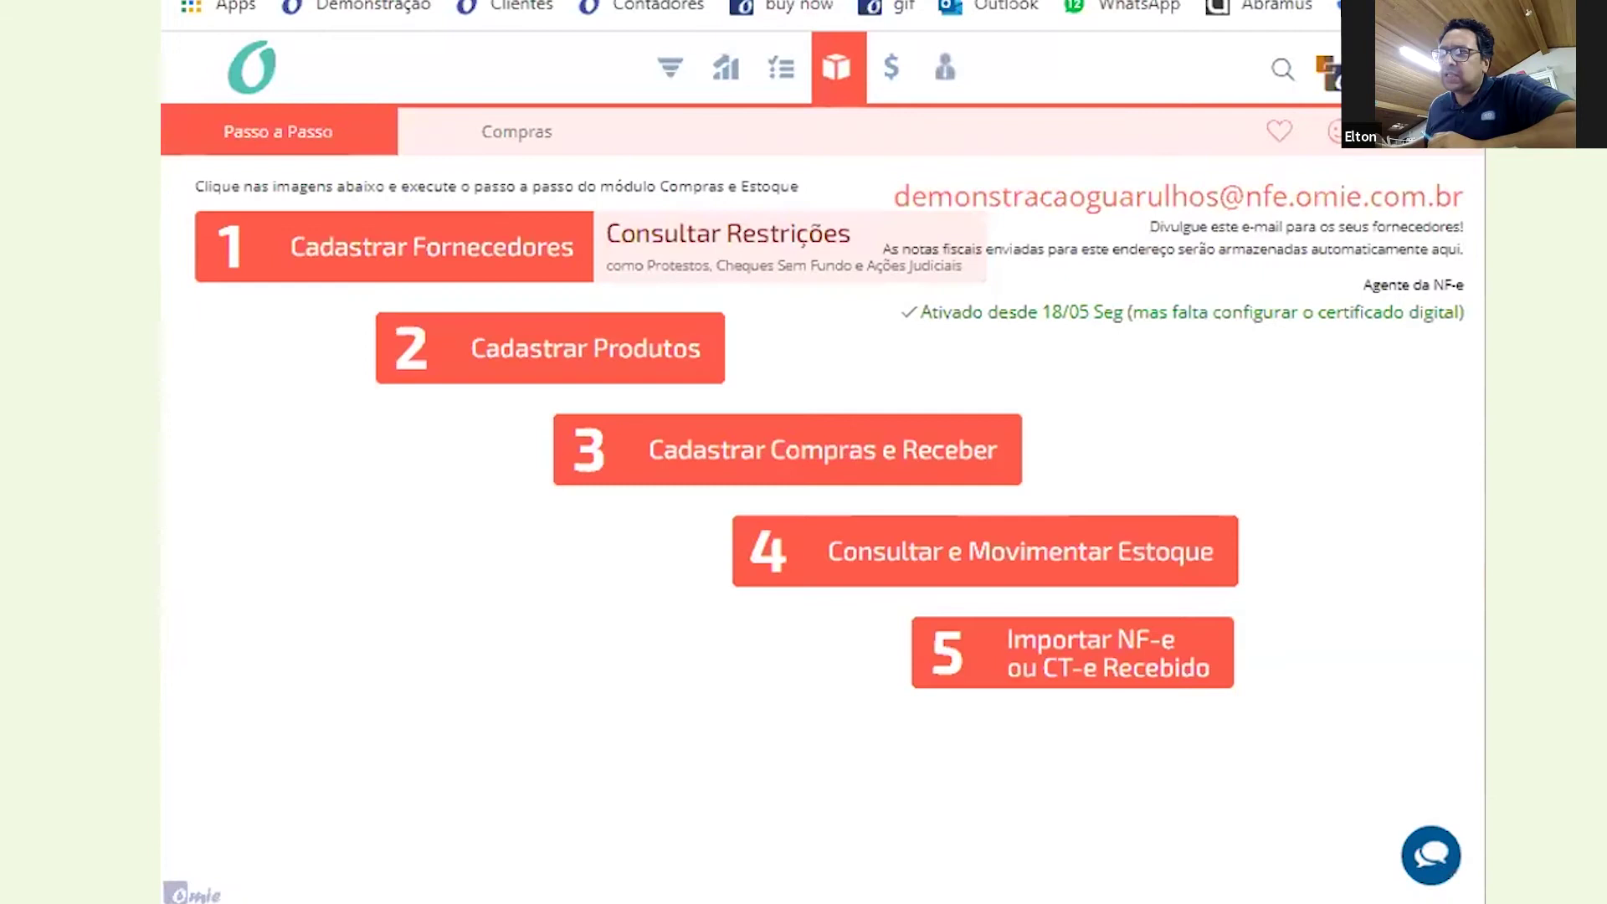
mouse_move(1049, 311)
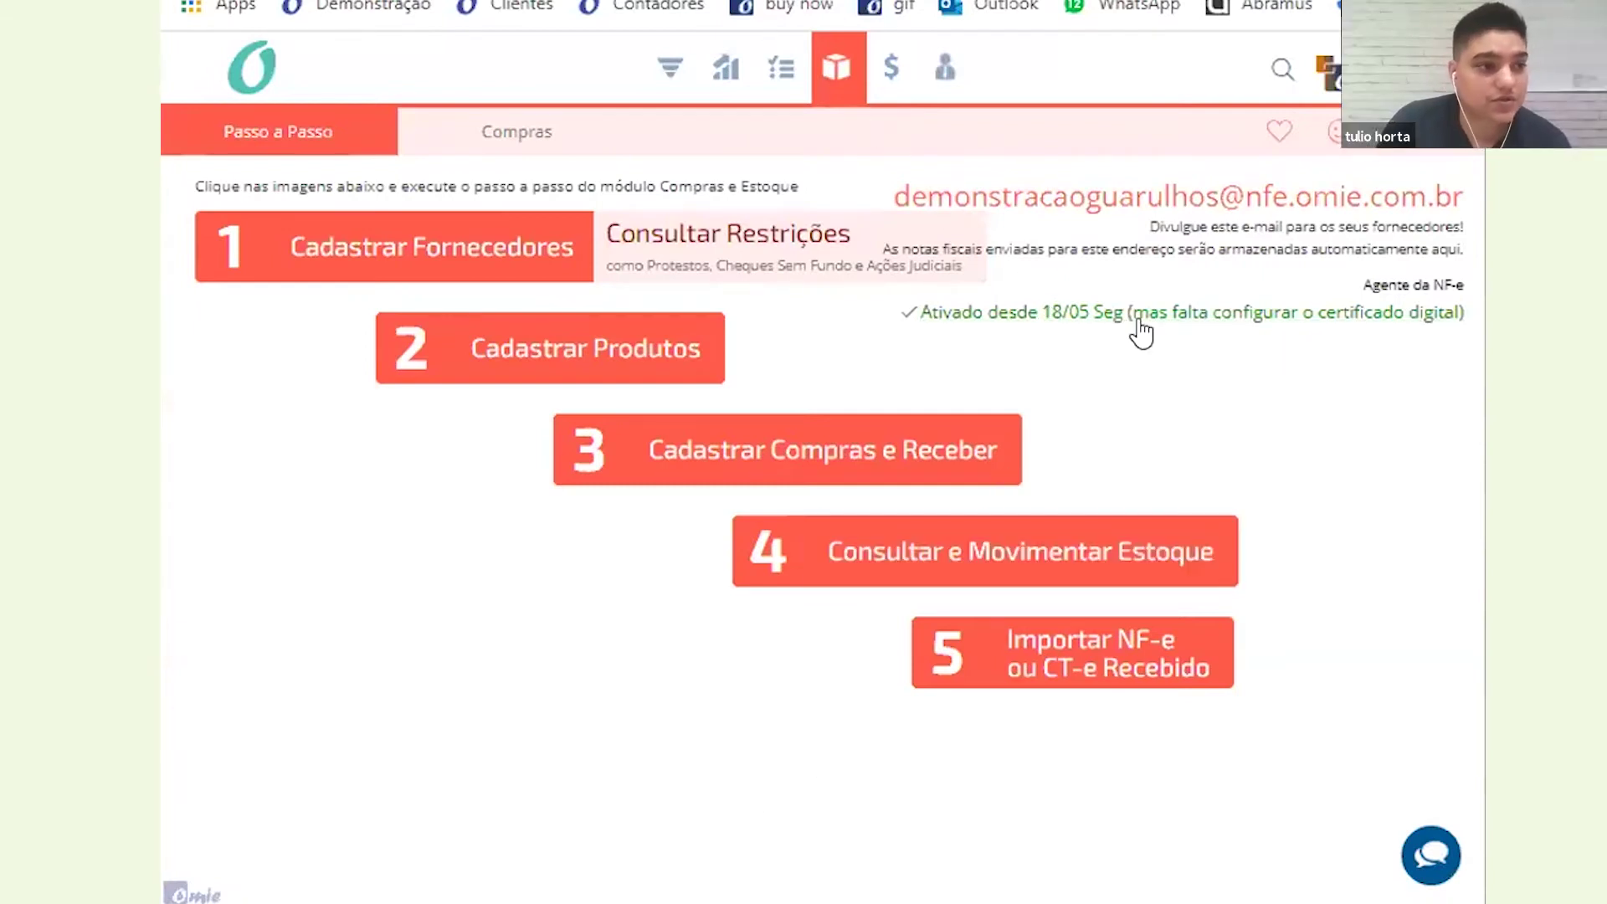
left_click(1206, 313)
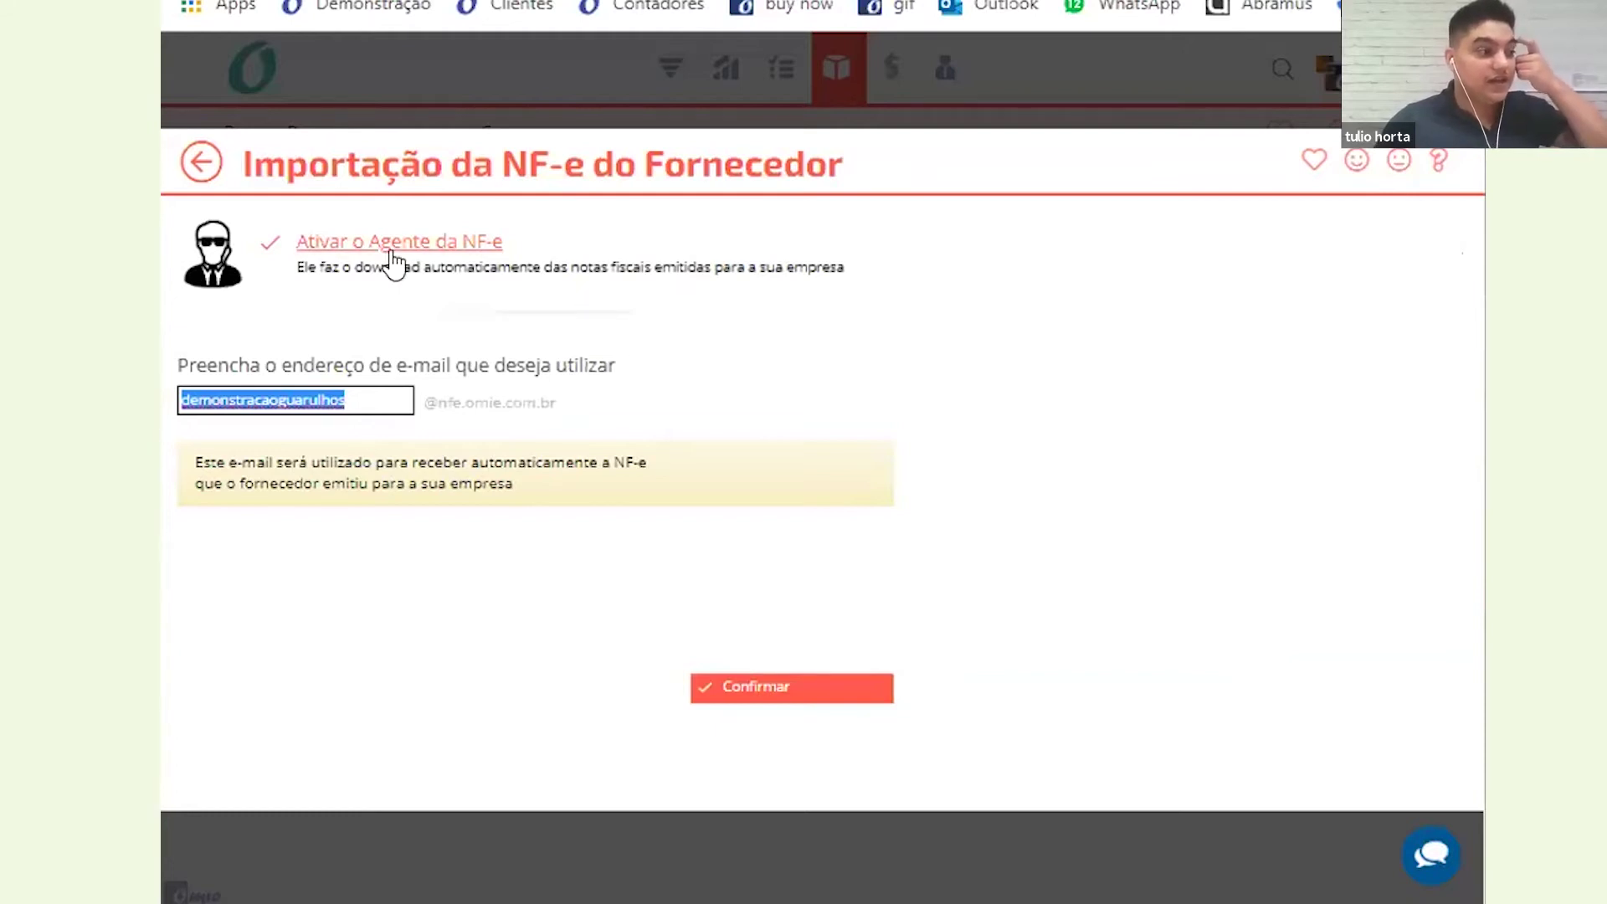
left_click(201, 167)
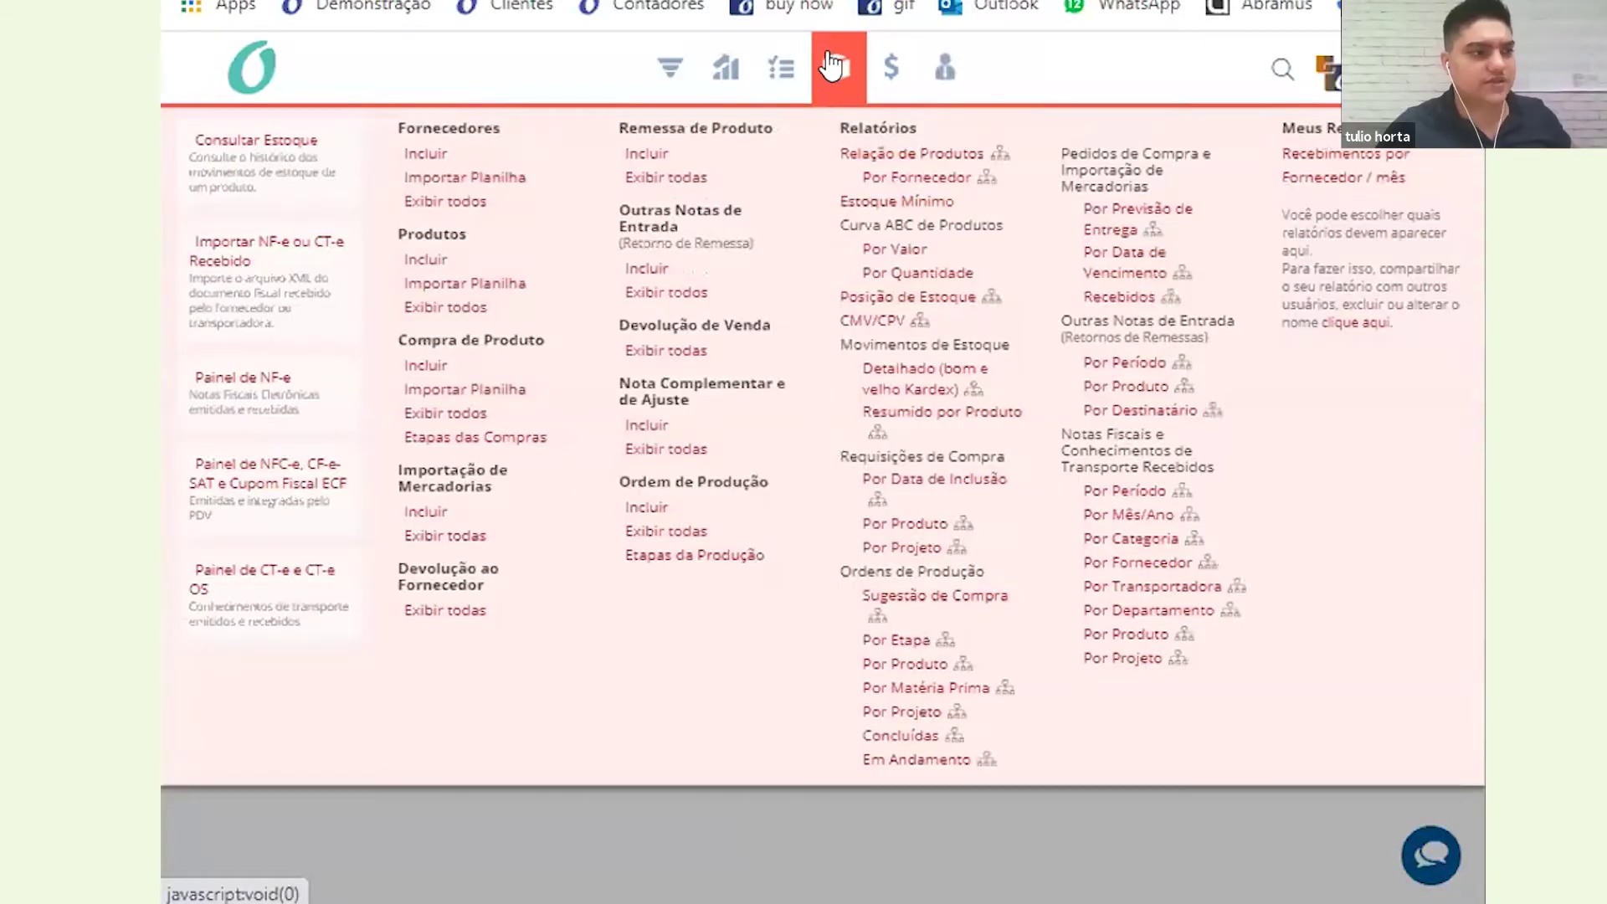
Deactivate the Agente da NF-e in the purchasing module's supplier NF-e import setup and confirm
left_click(831, 65)
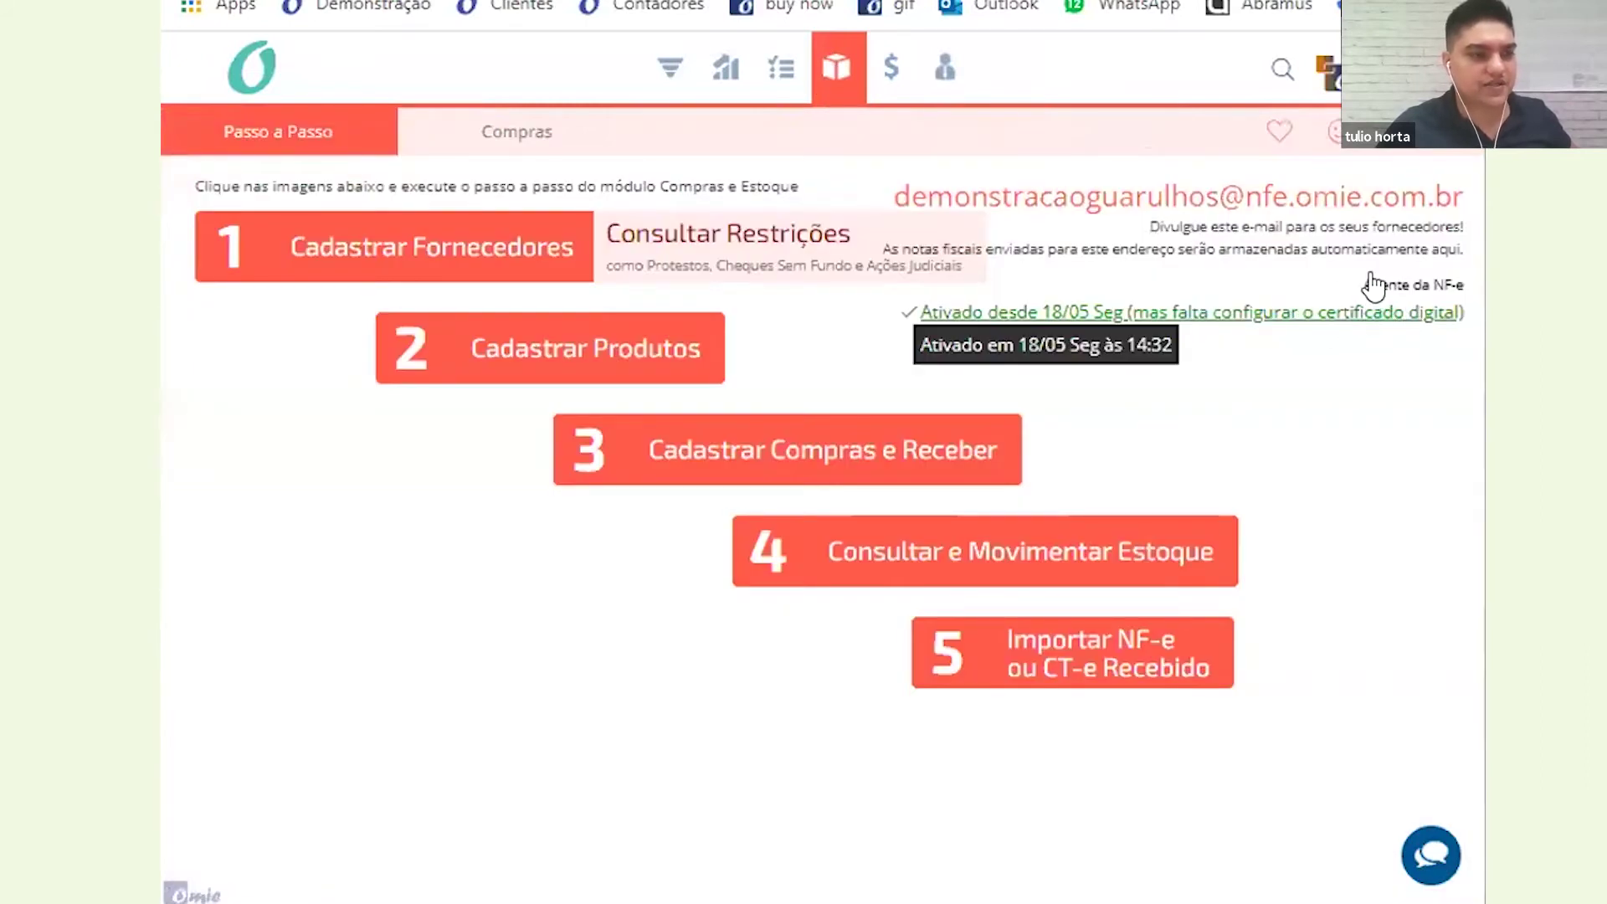
mouse_move(1395, 314)
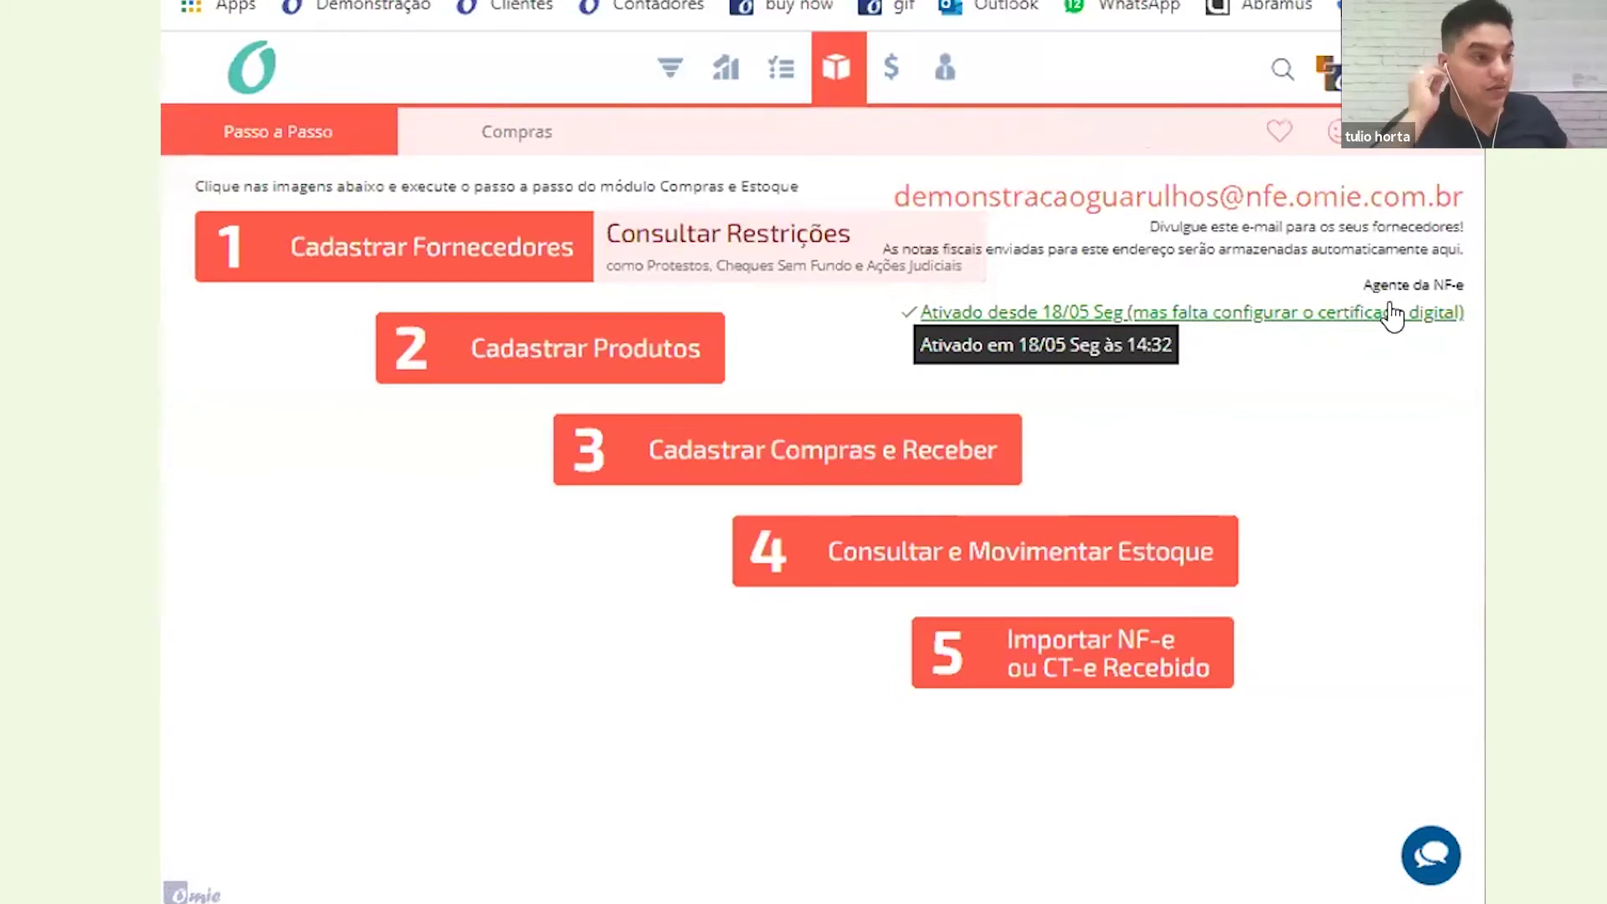
left_click(1392, 313)
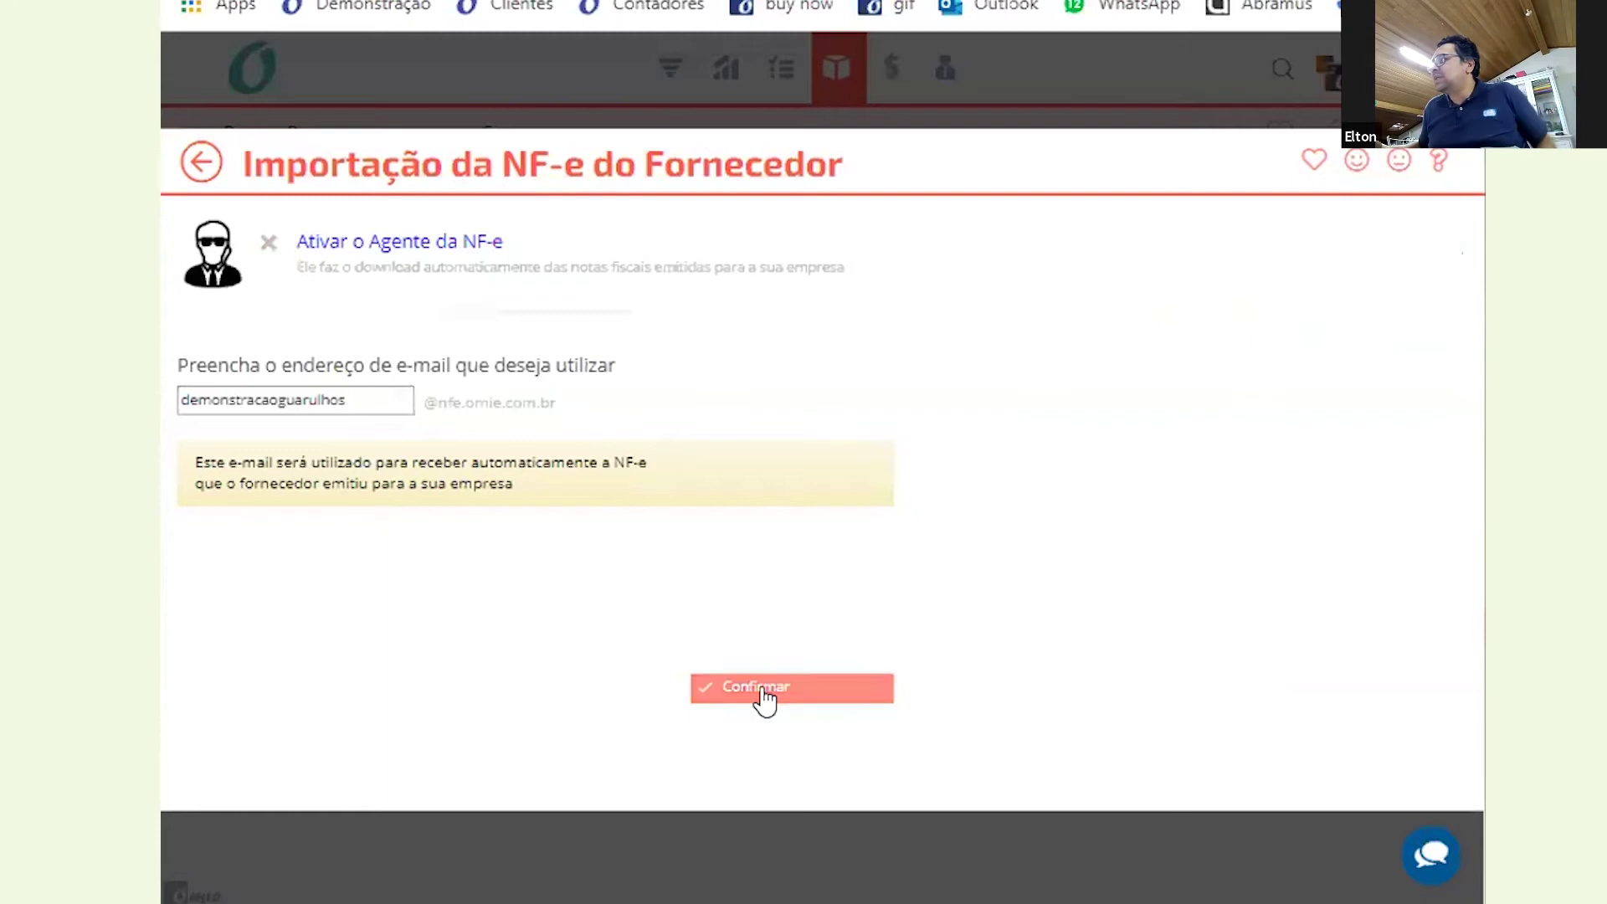
left_click(760, 698)
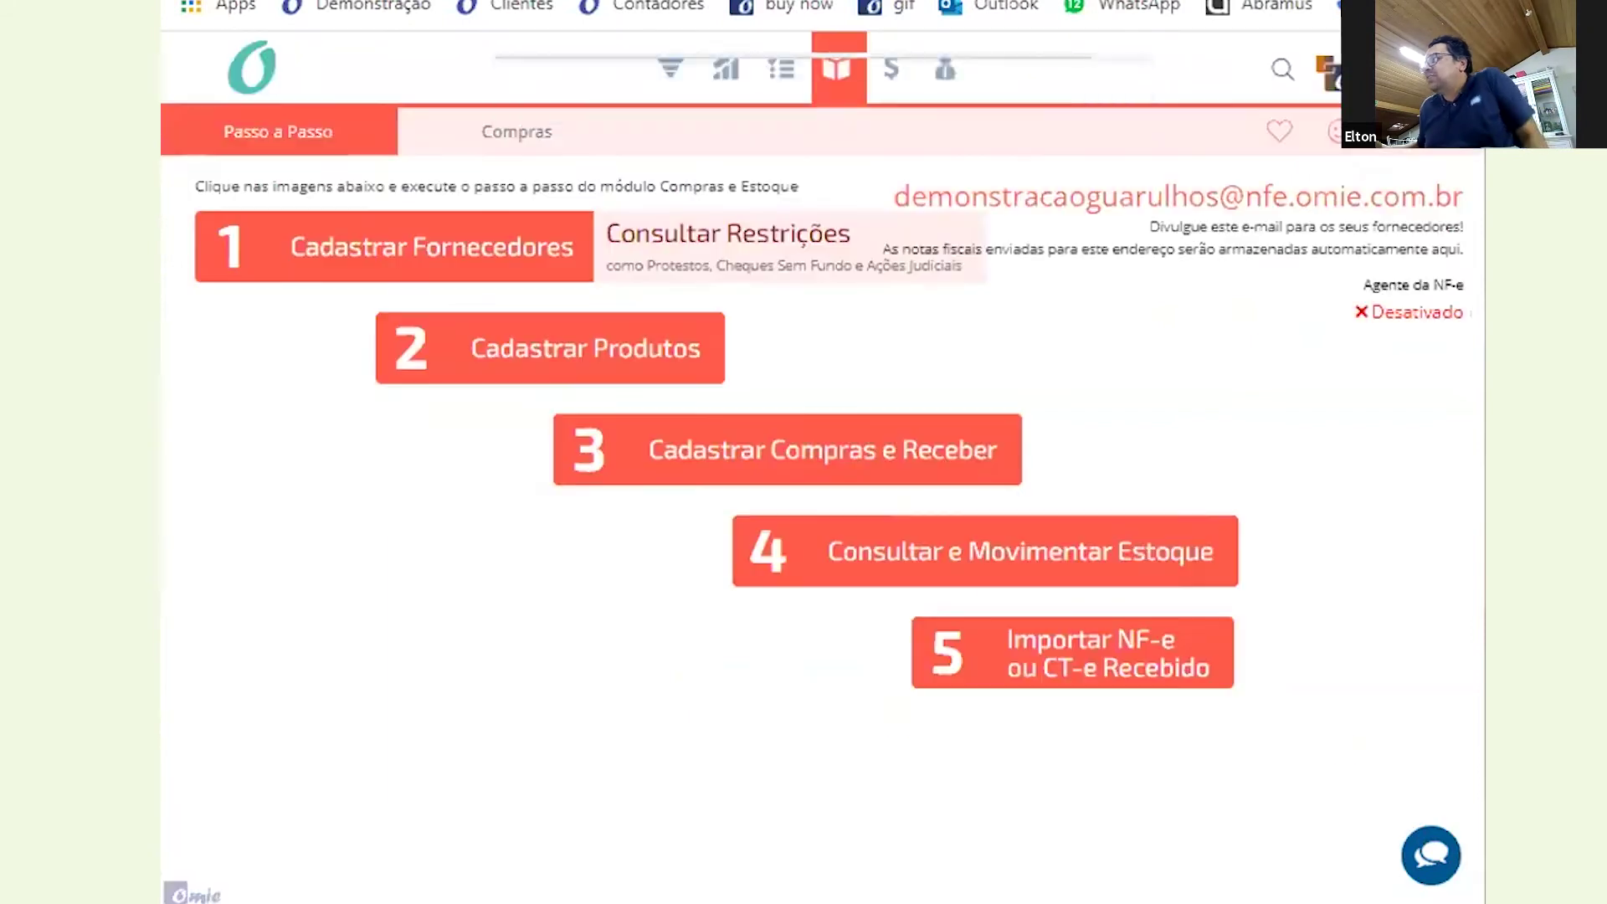
Reactivate the Agente da NF-e in the supplier NF-e import setup and confirm
left_click(1414, 313)
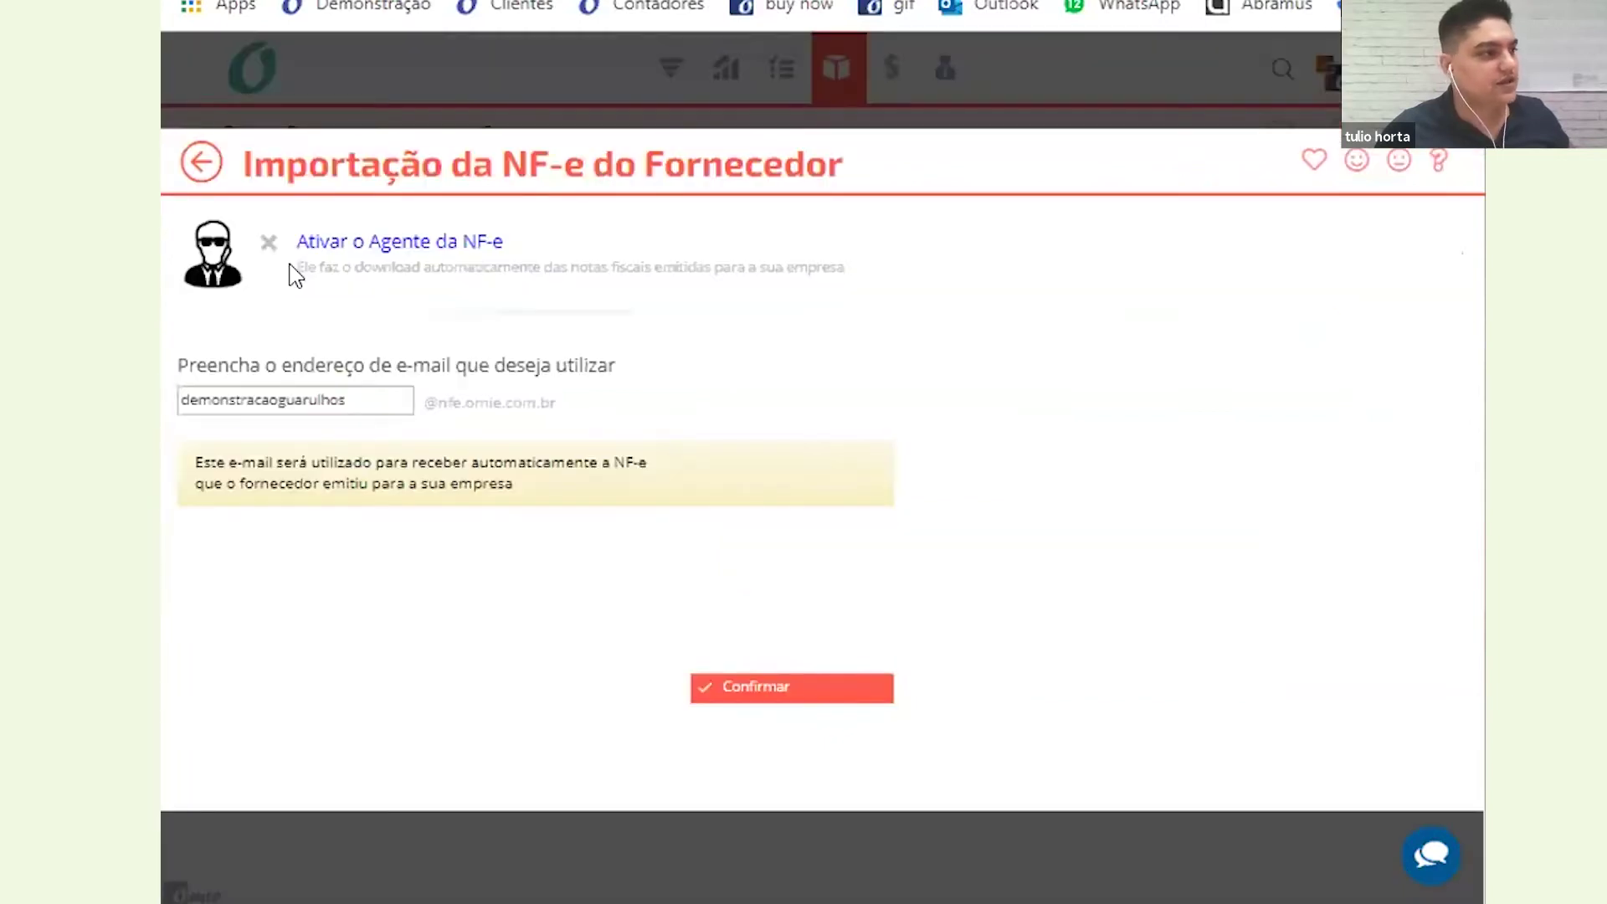
left_click(356, 249)
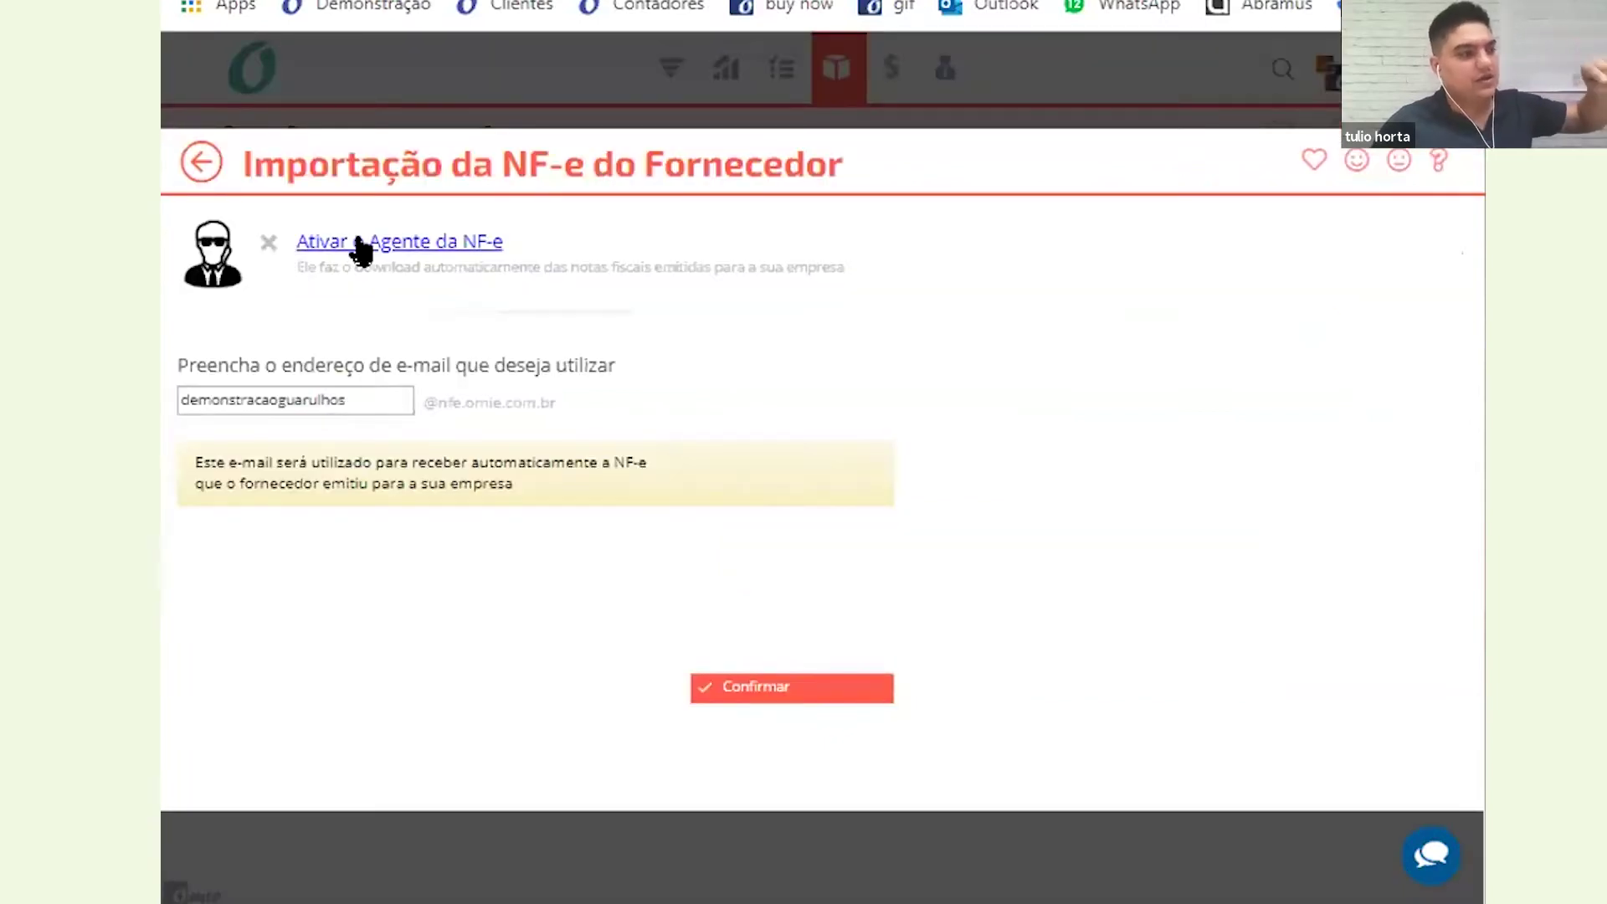
left_click(360, 248)
left_click(766, 680)
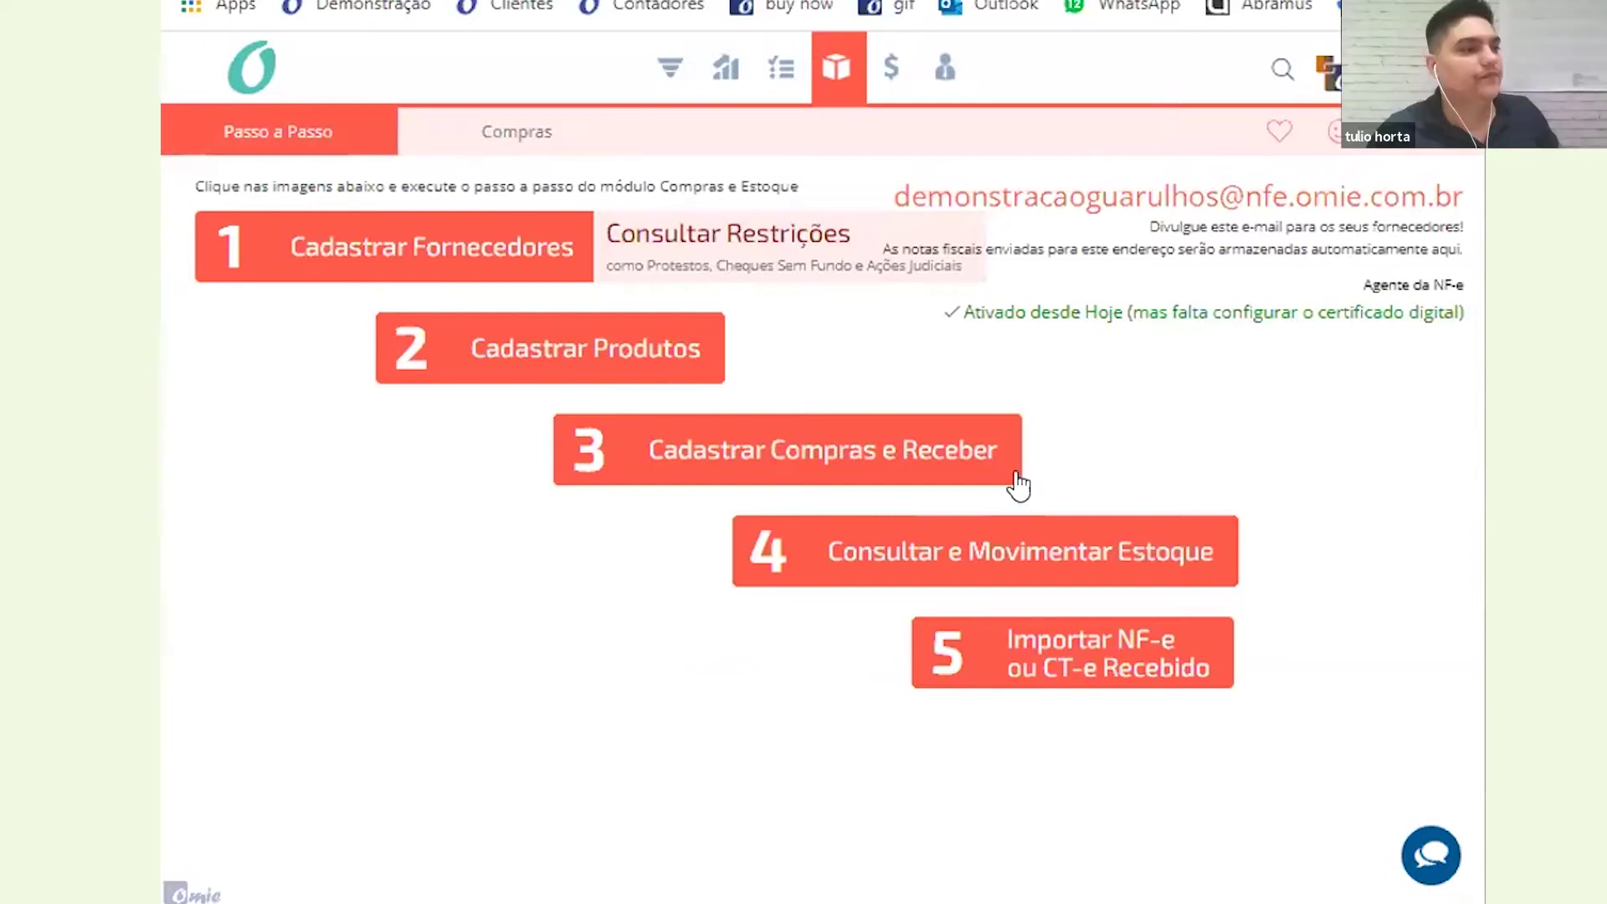
Start a new account payable by manual insertion in the finance module
left_click(885, 73)
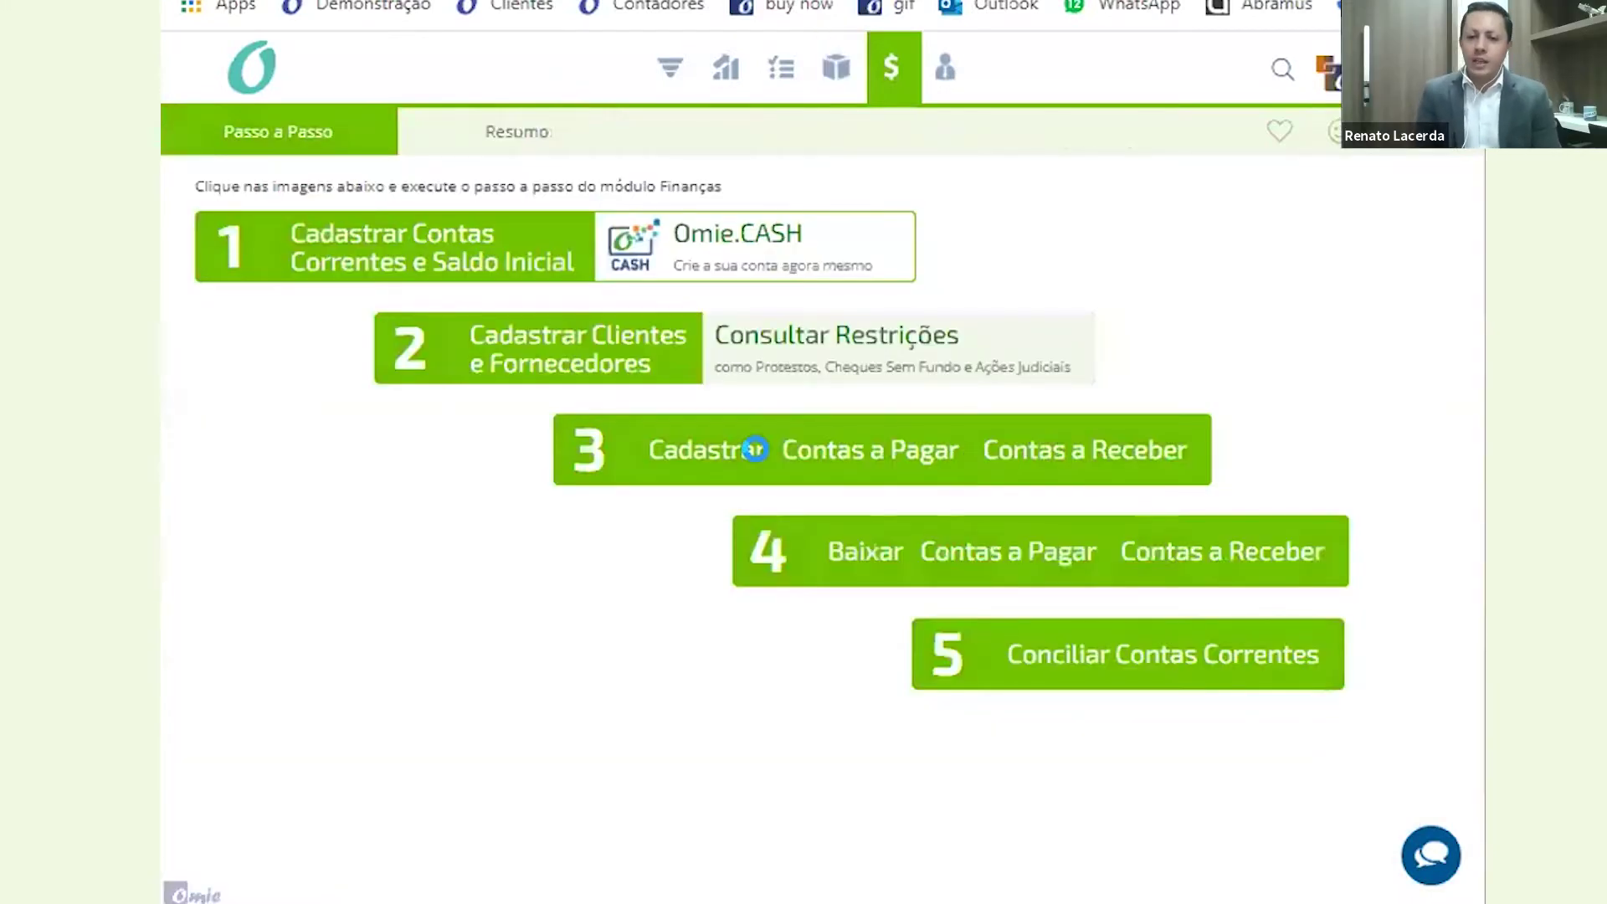
left_click(758, 466)
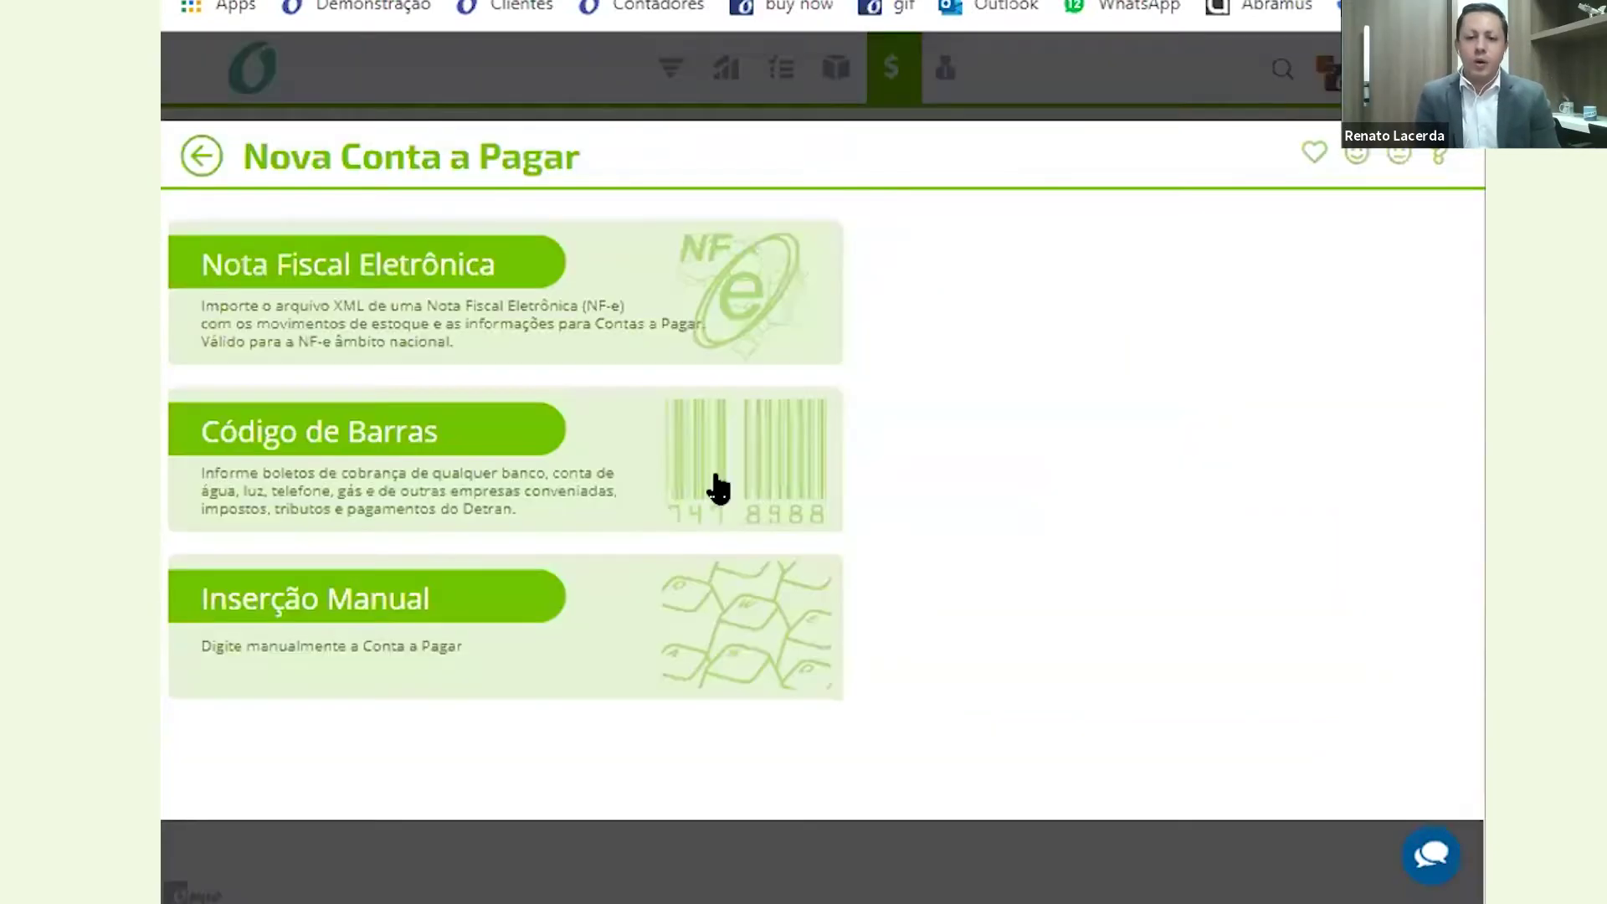
left_click(566, 634)
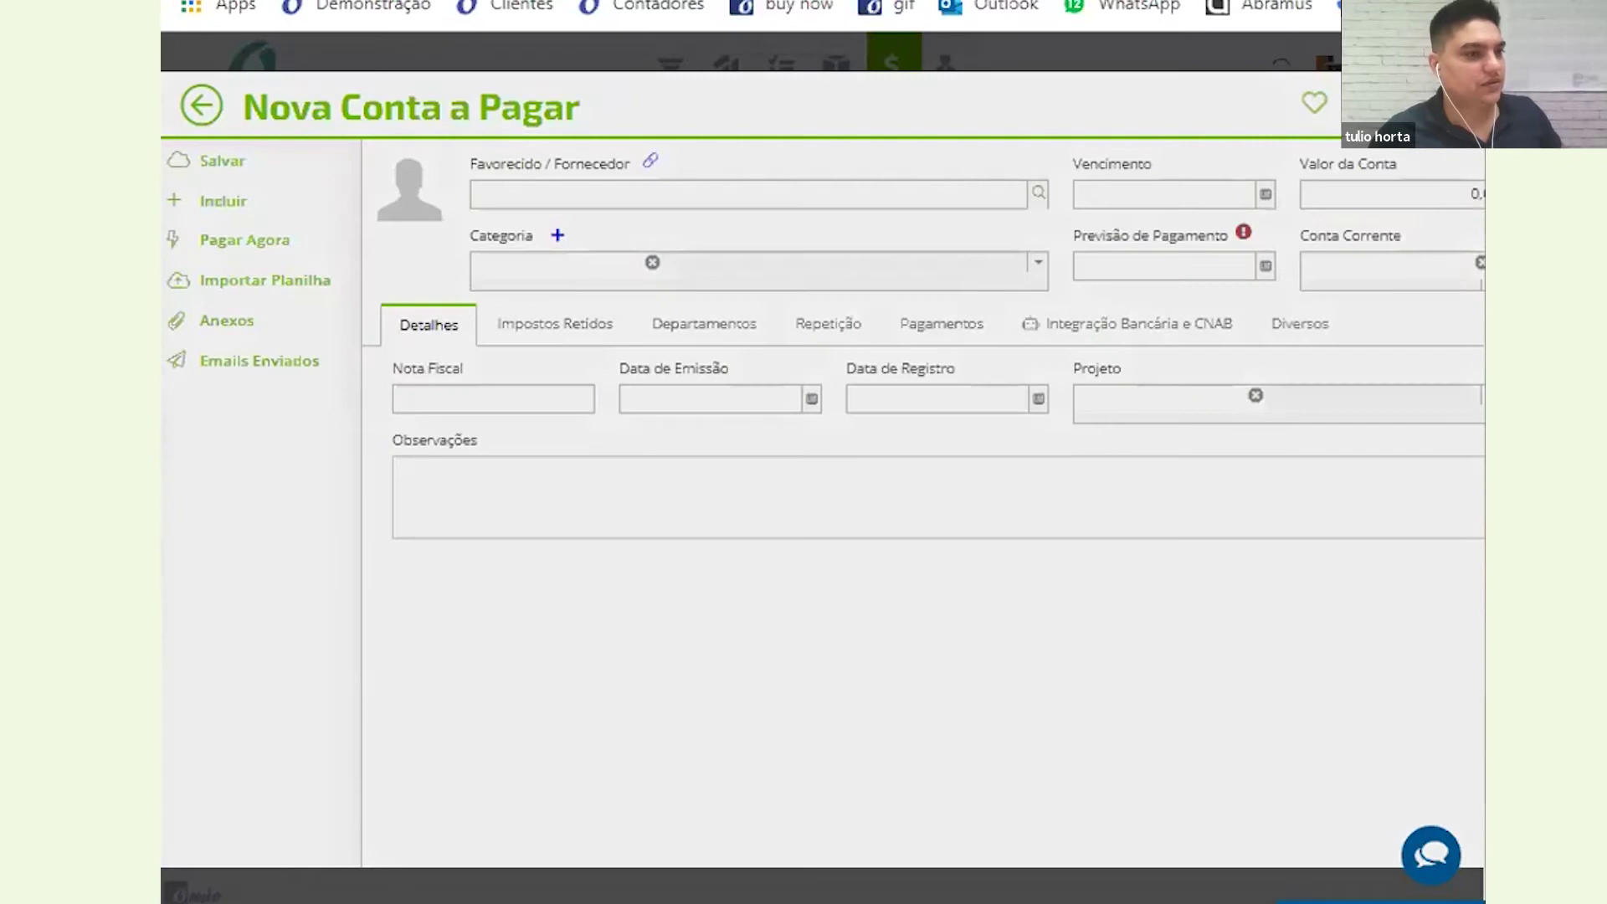
key("ctrl+minus")
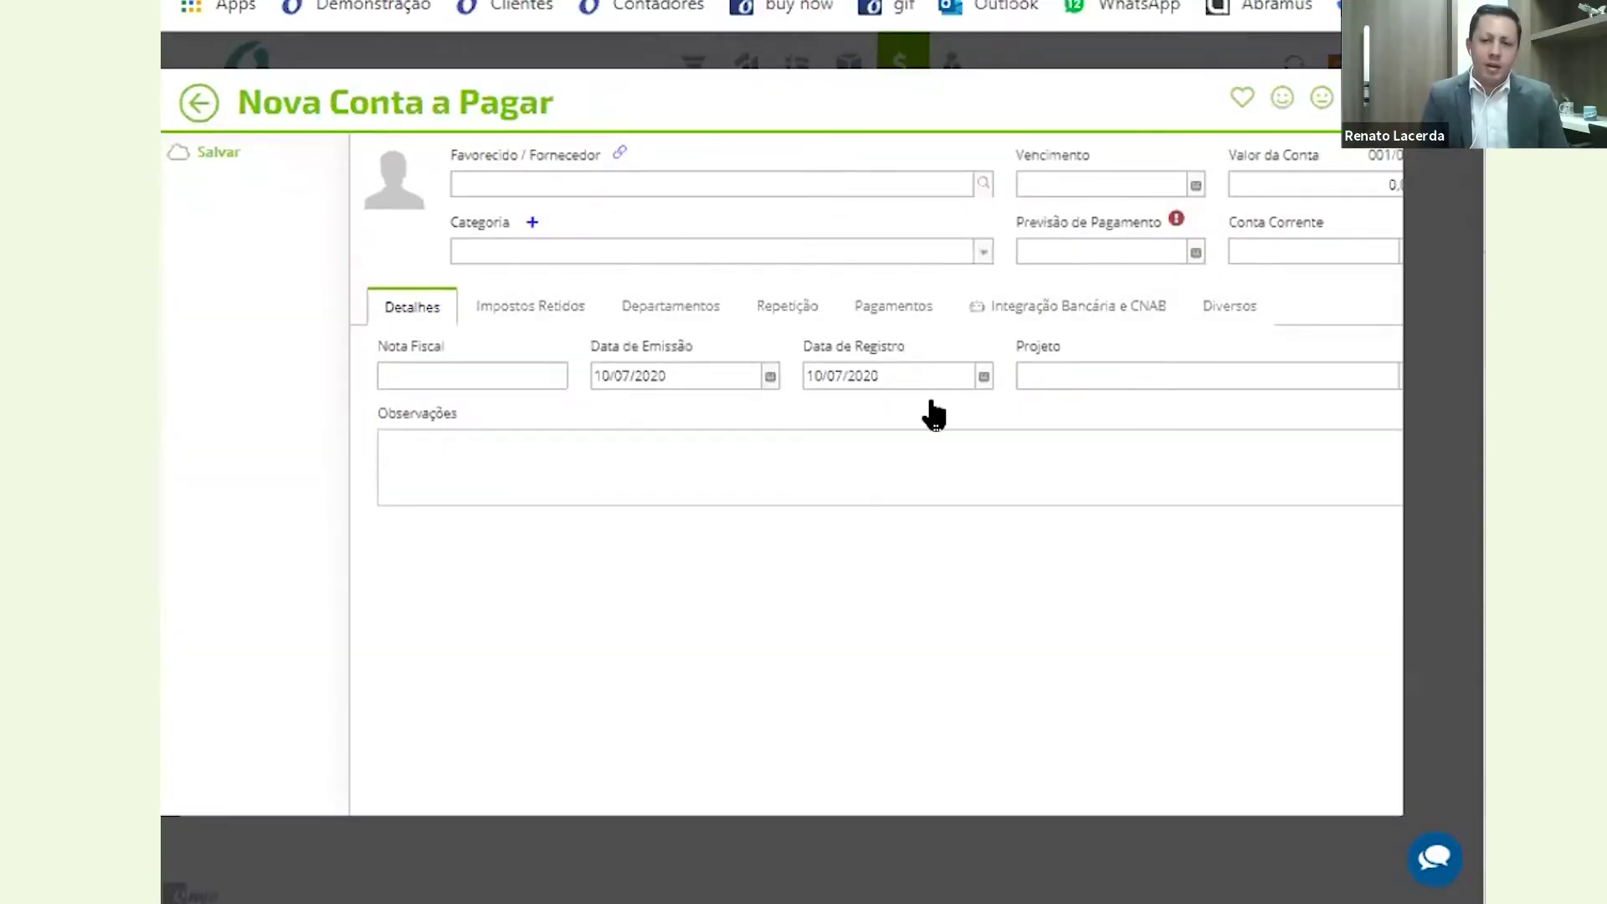
key("Escape")
left_click(899, 536)
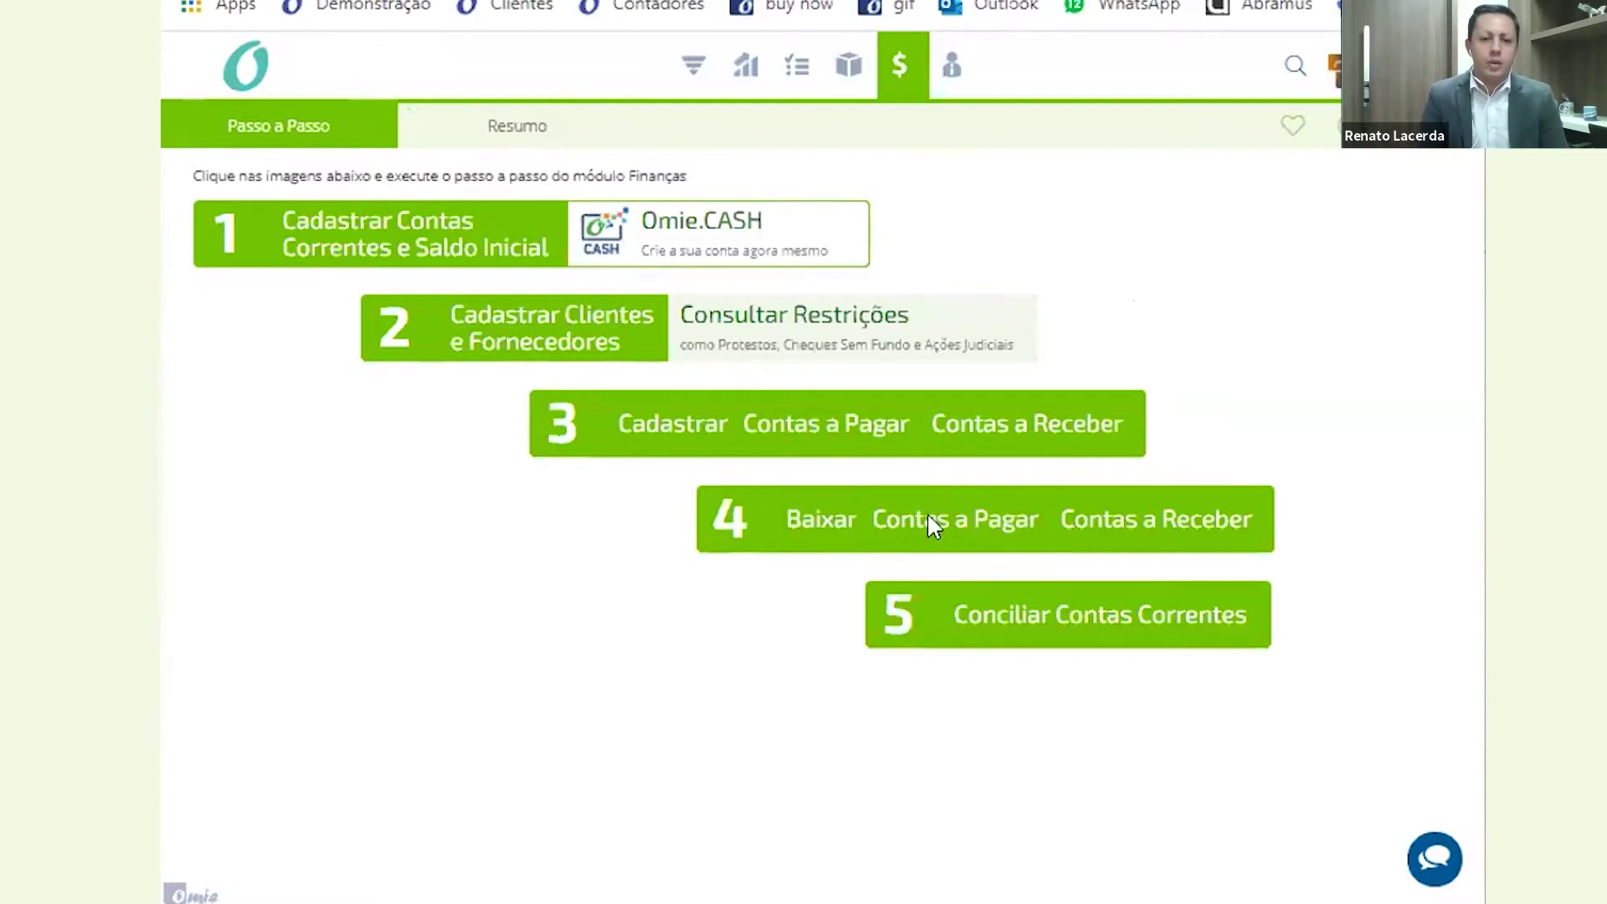
key("Escape")
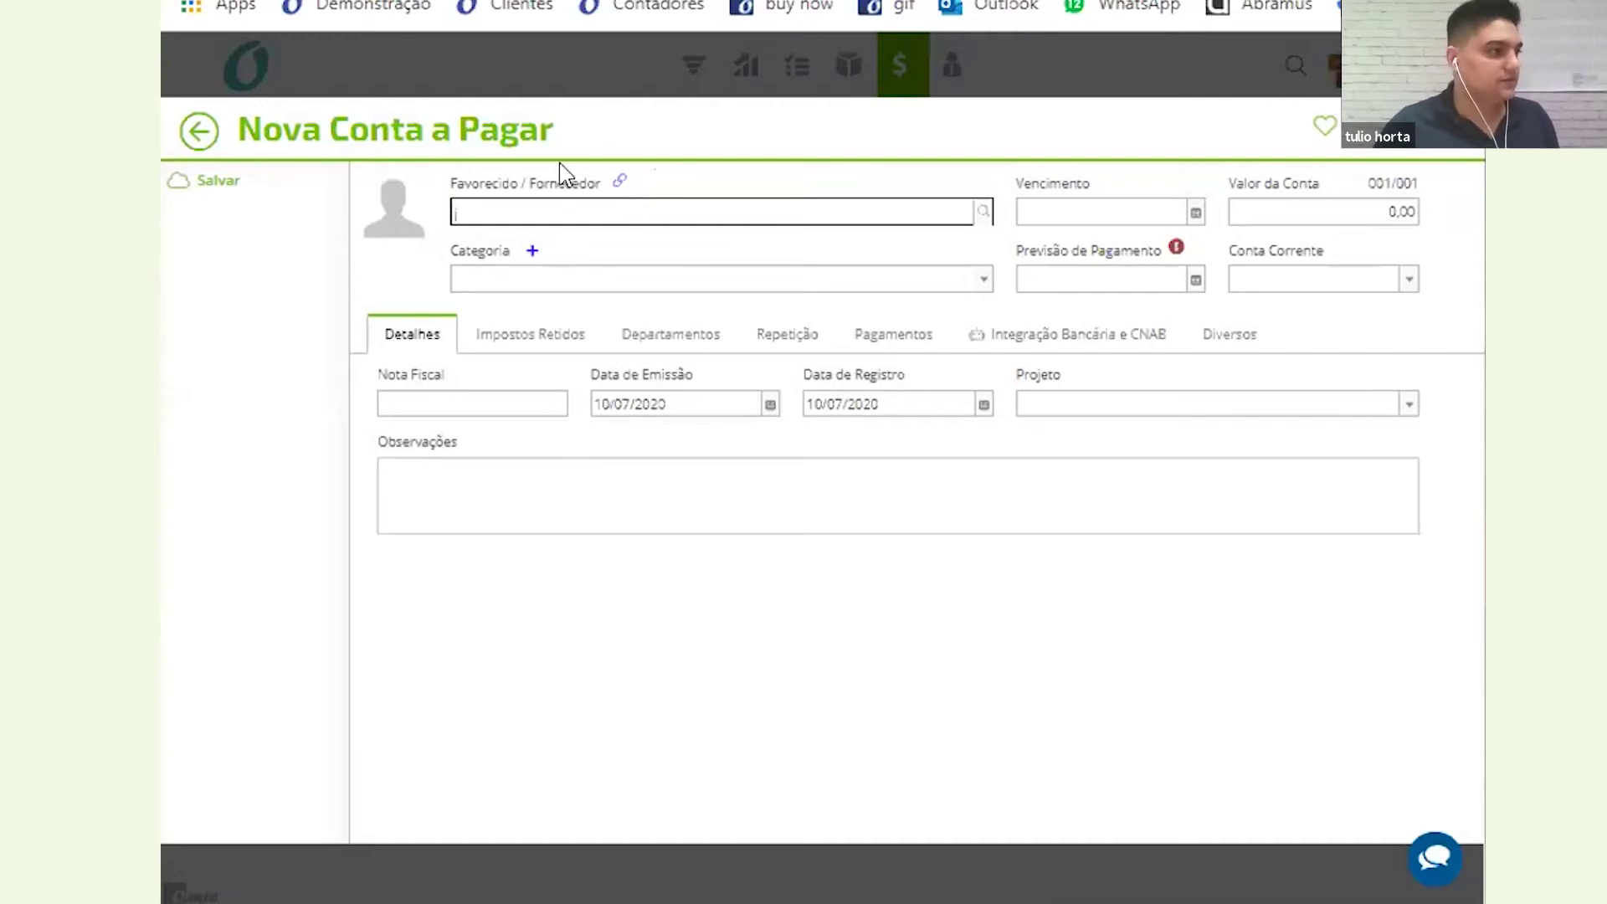
Fill in the account payable with supplier J.A.C.S. FACHADAS E LUMINOSOS, due date 10/07/2020 and value 200
left_click(540, 215)
left_click(538, 262)
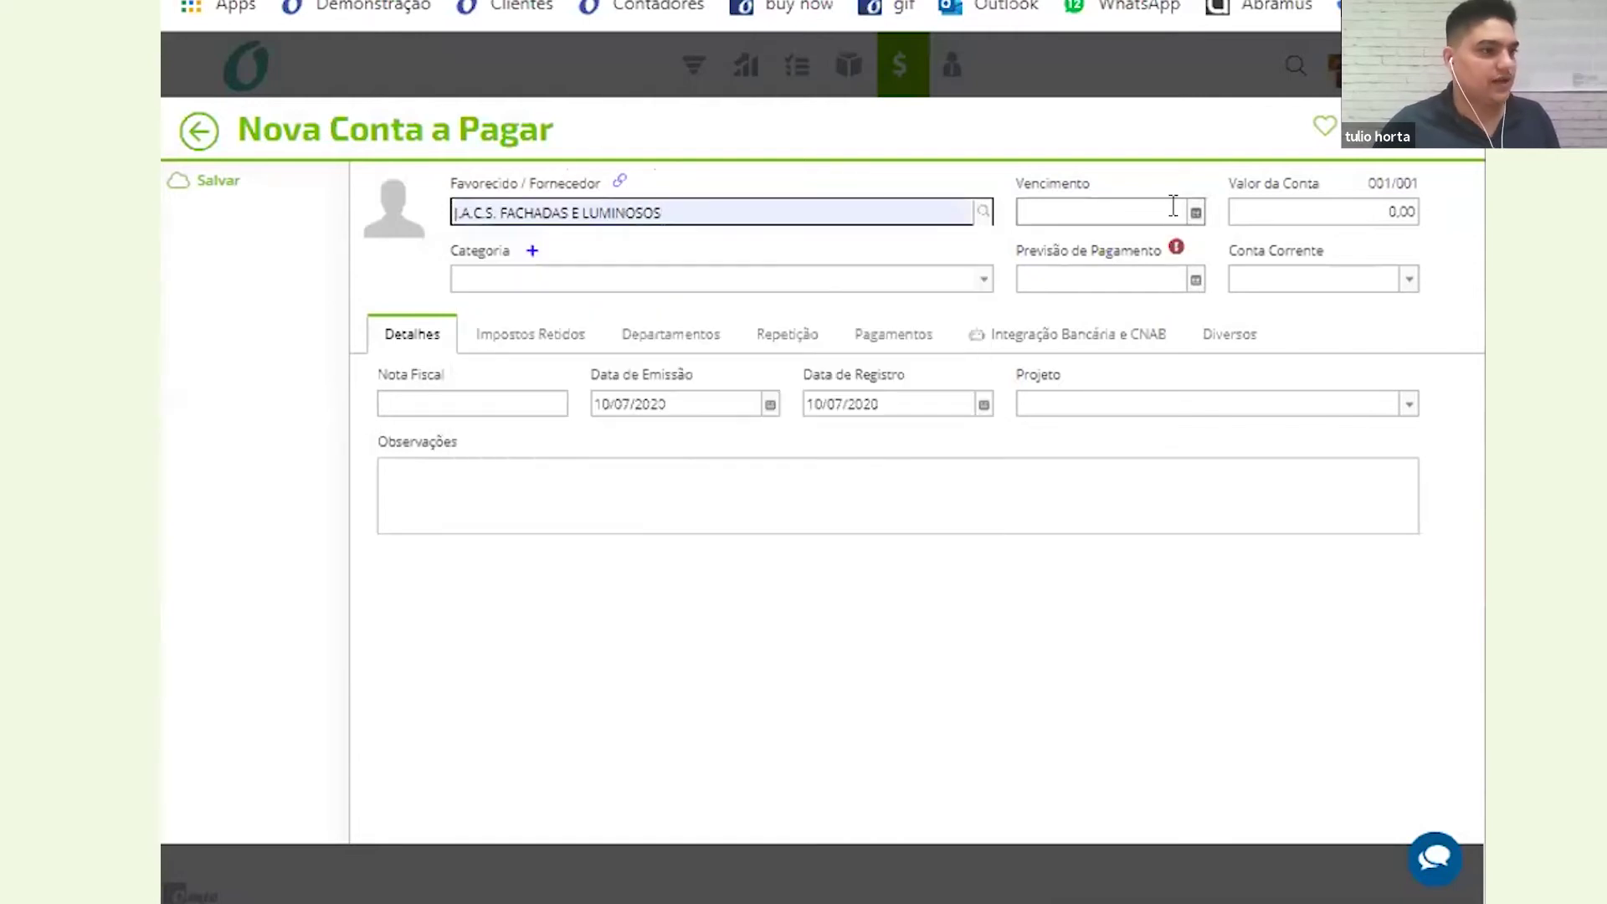
left_click(1172, 216)
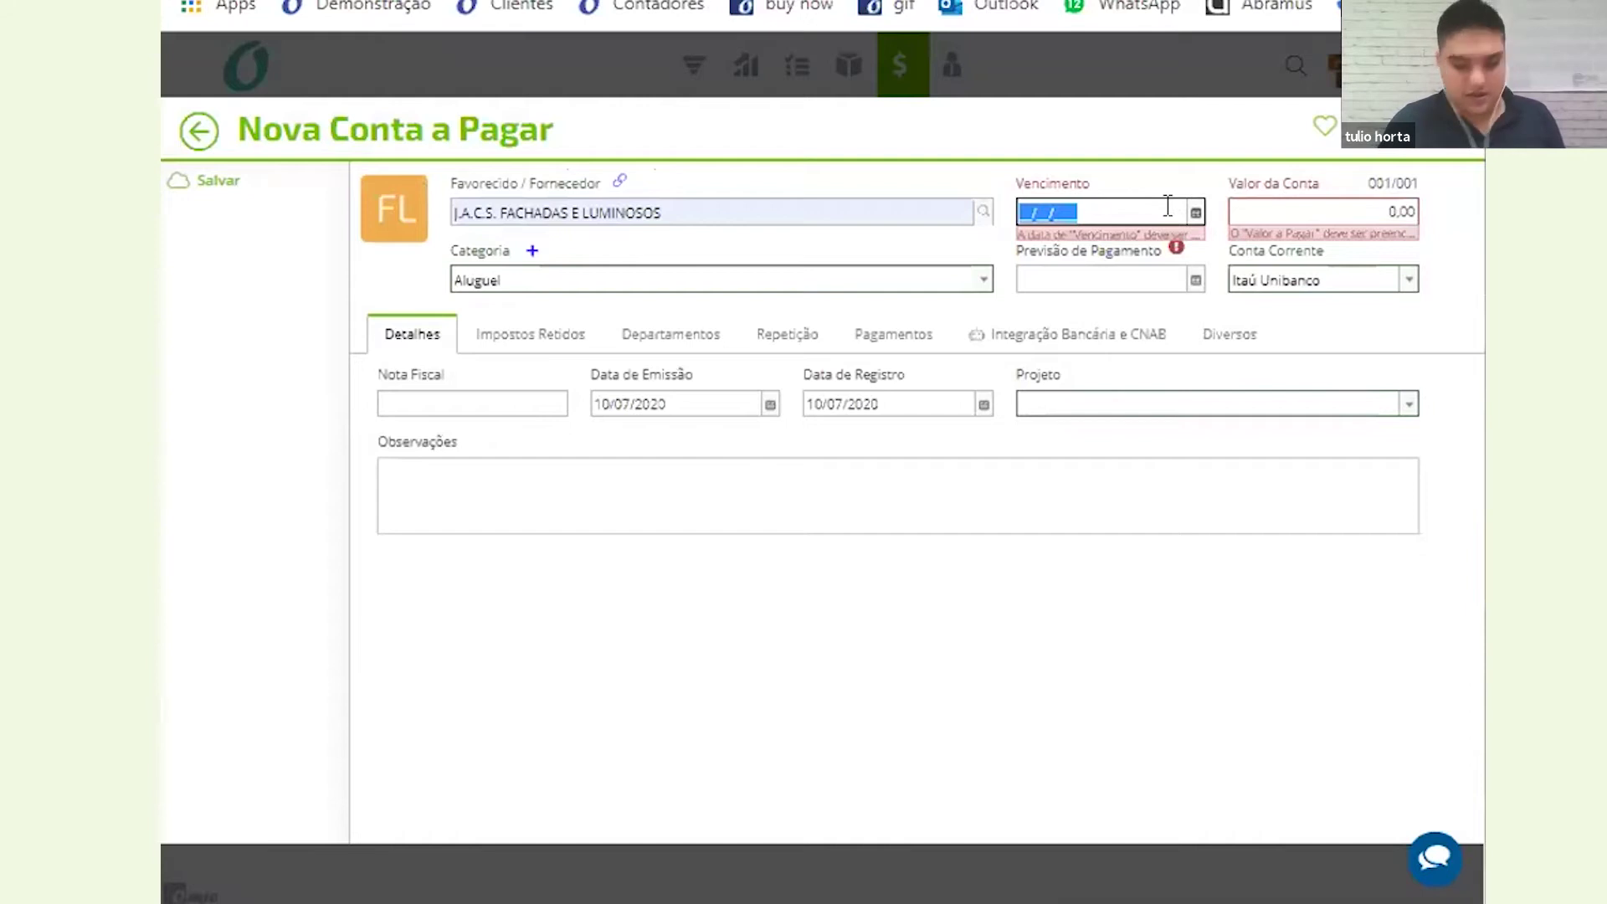
type("10/07/2020")
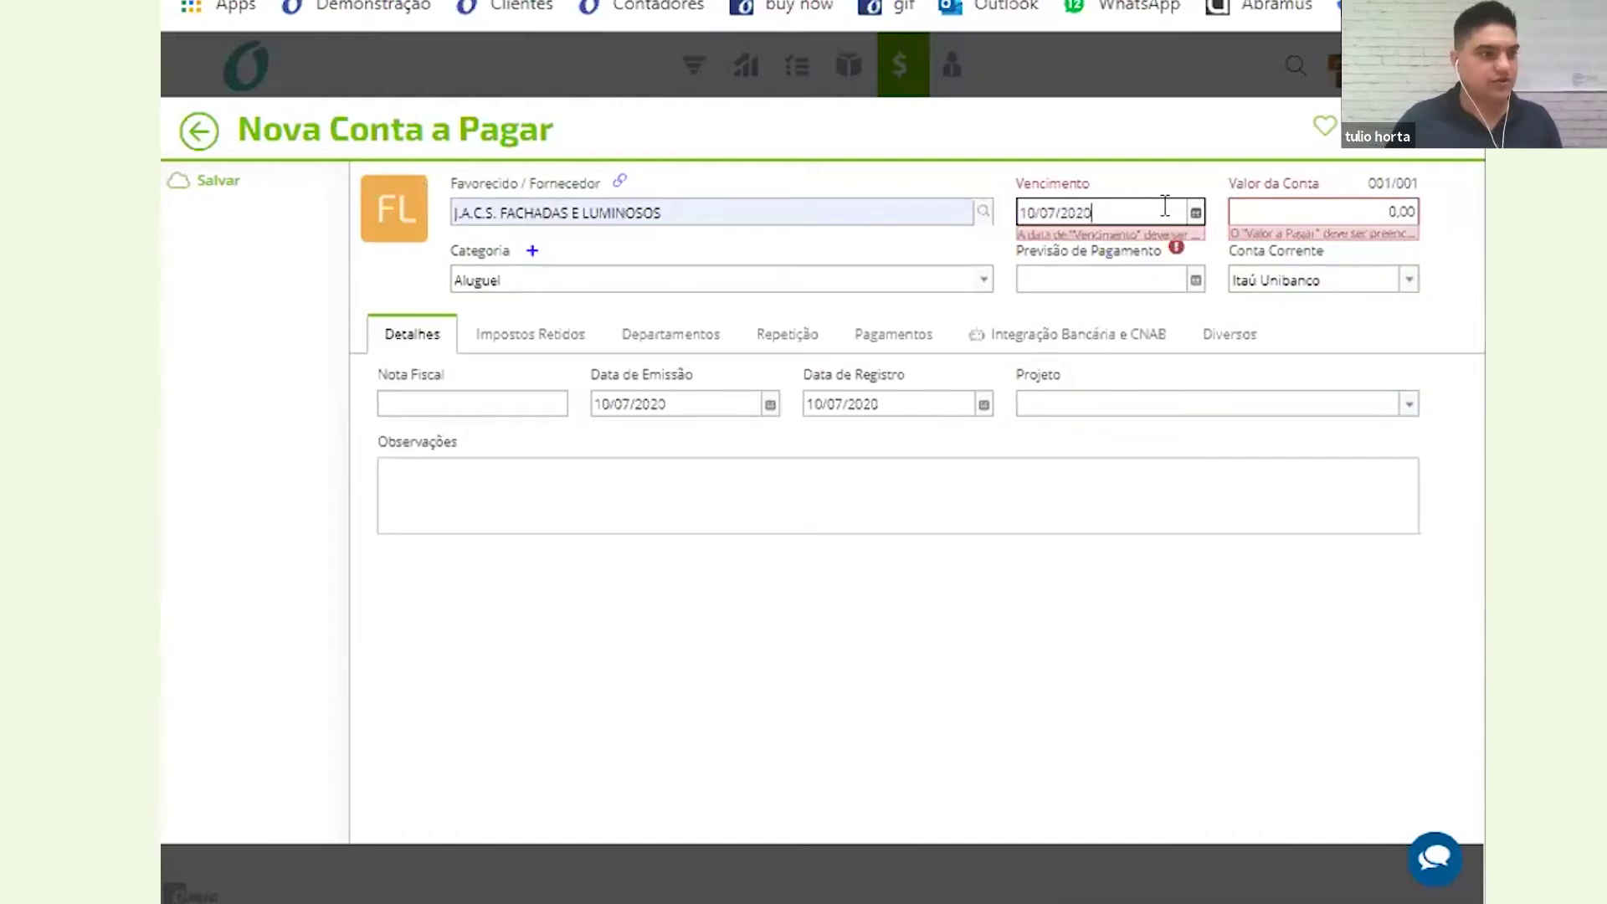
key("Tab")
type("200")
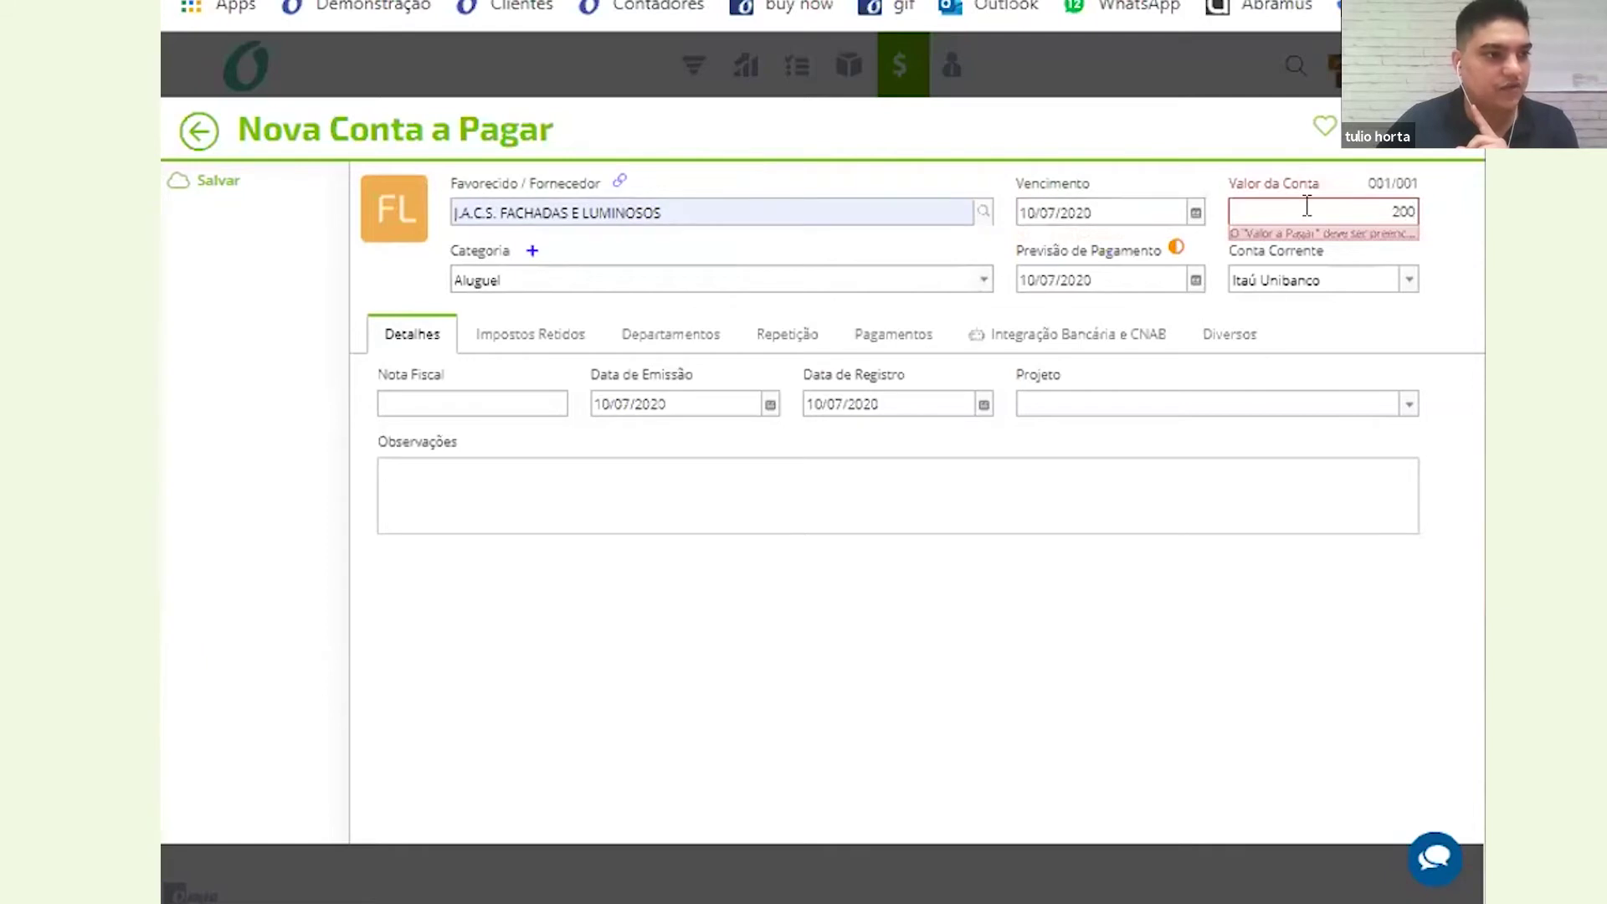
Review the expense categories available for the account payable, around the Despesas Administrativas group
left_click(510, 279)
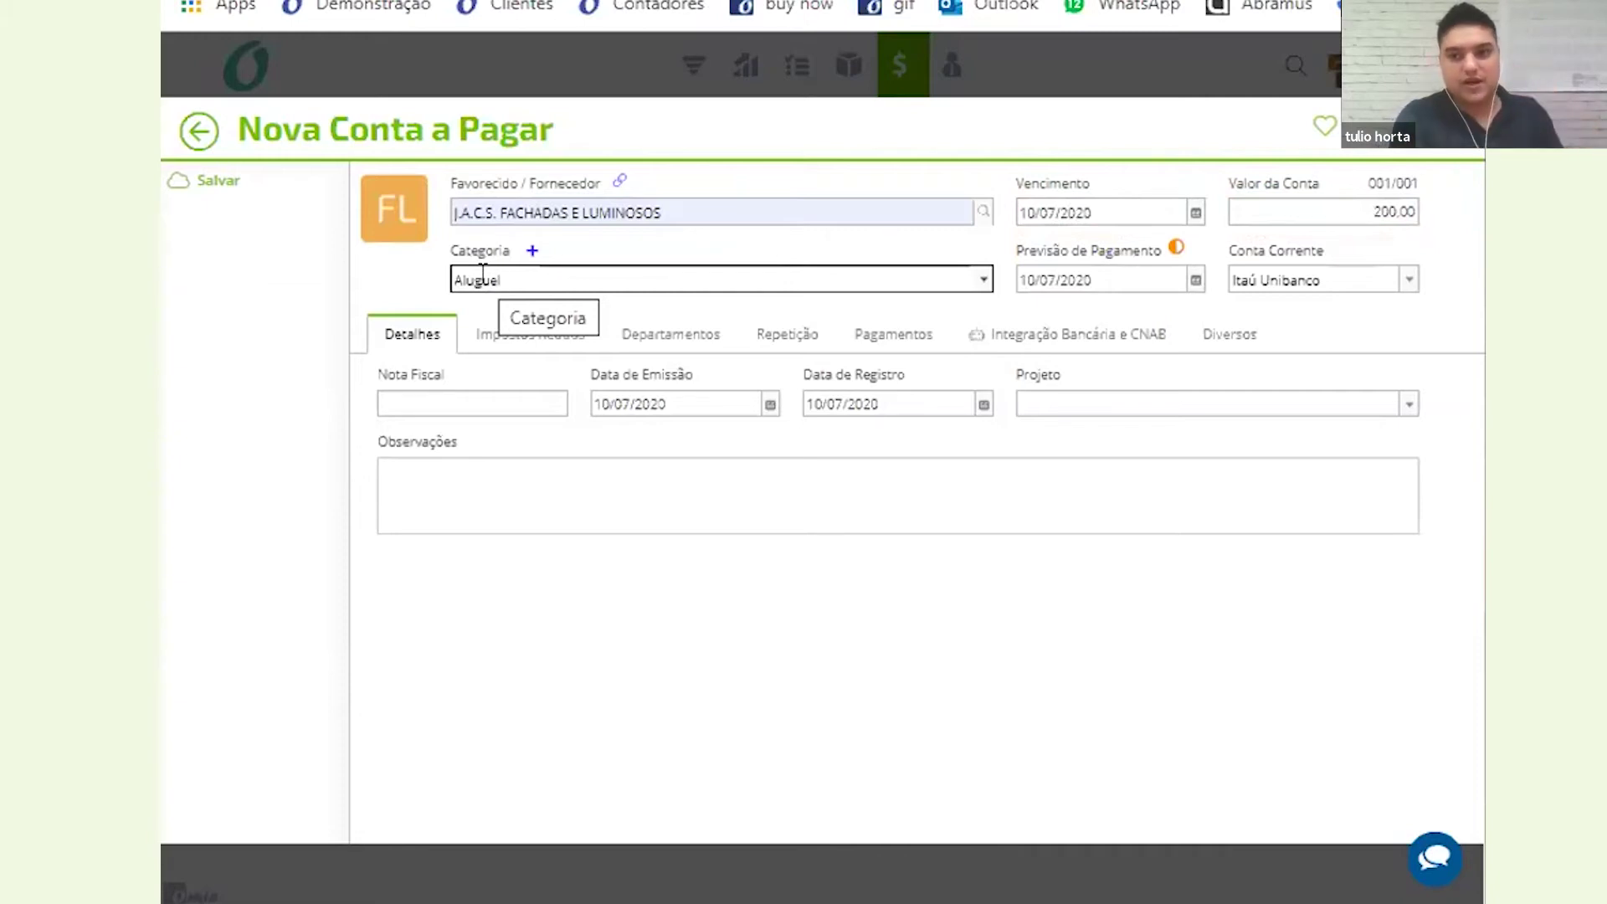
left_click(983, 279)
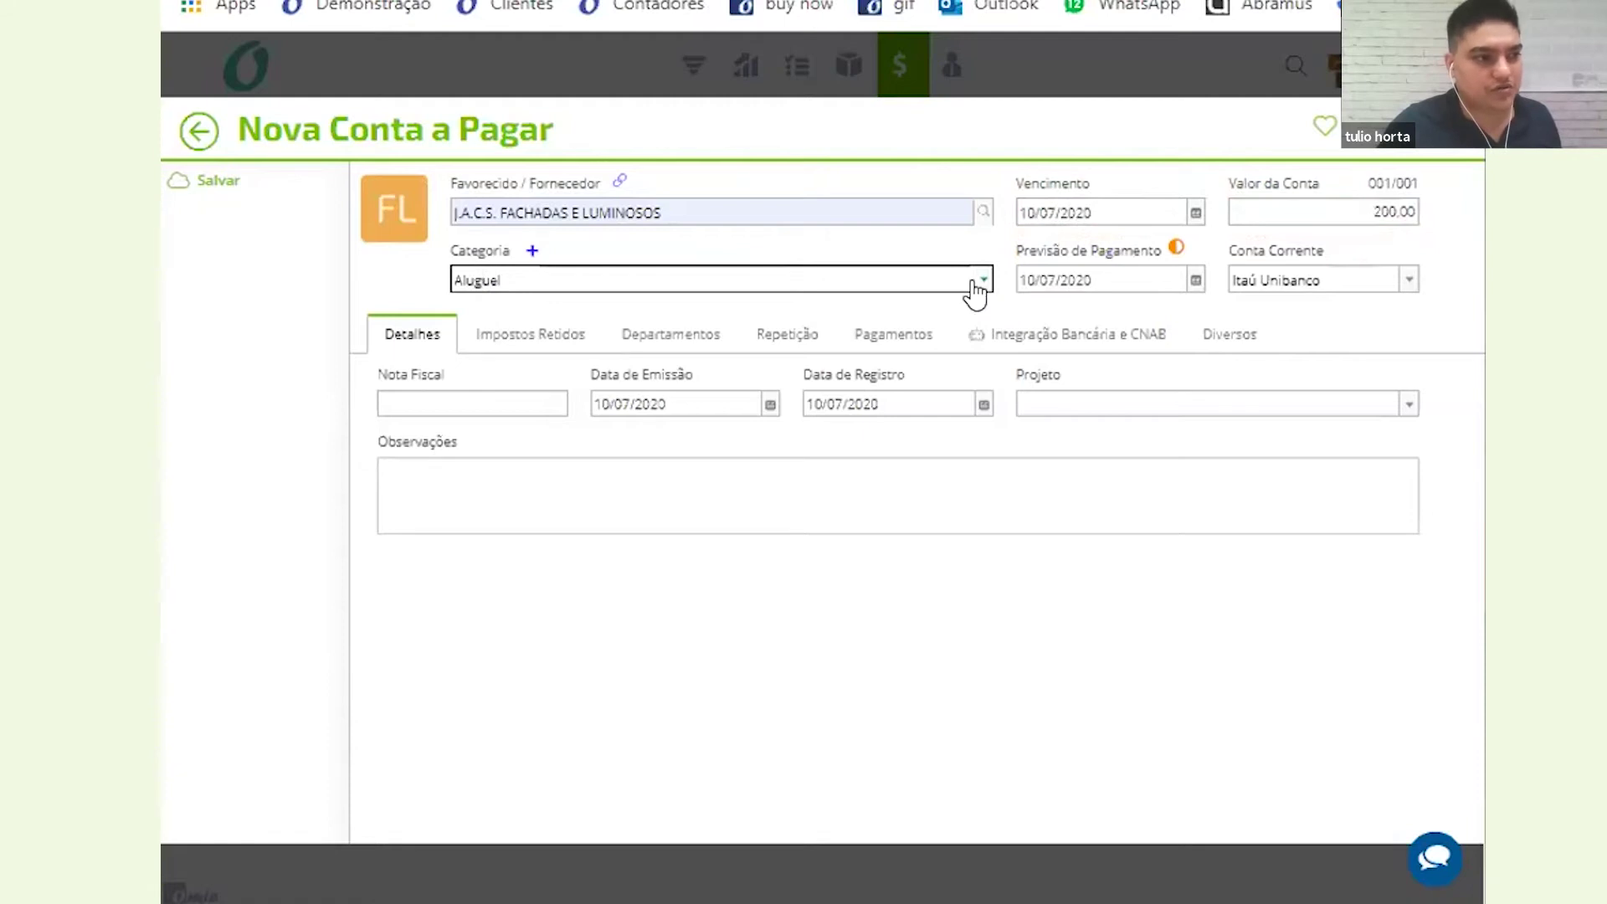
scroll(593, 580, "down", 2)
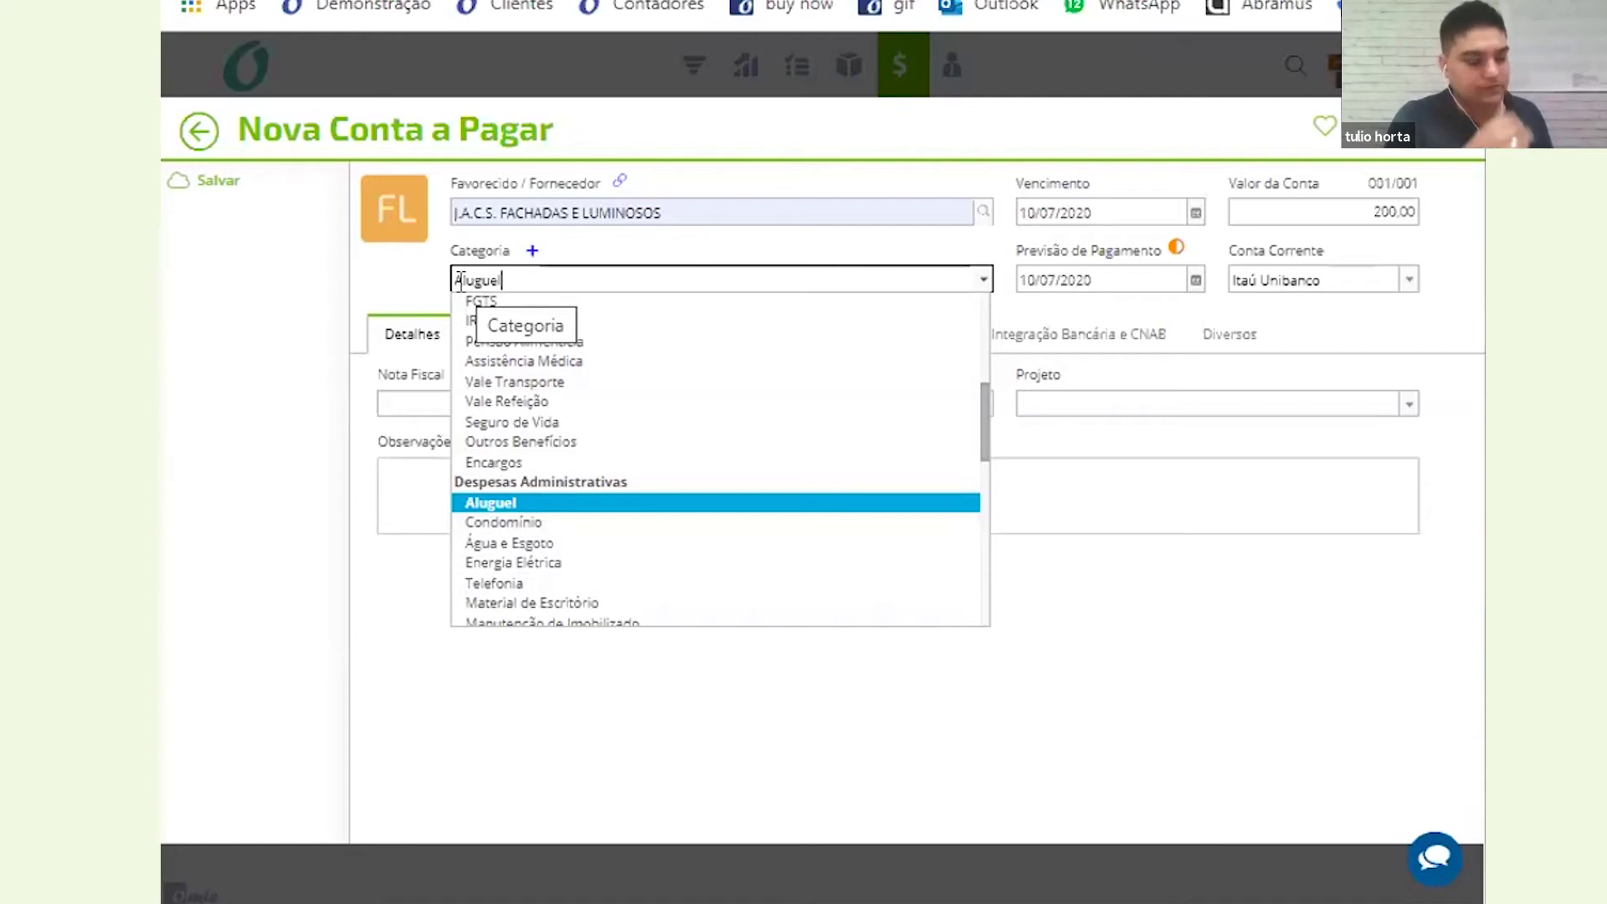
scroll(602, 504, "down", 1)
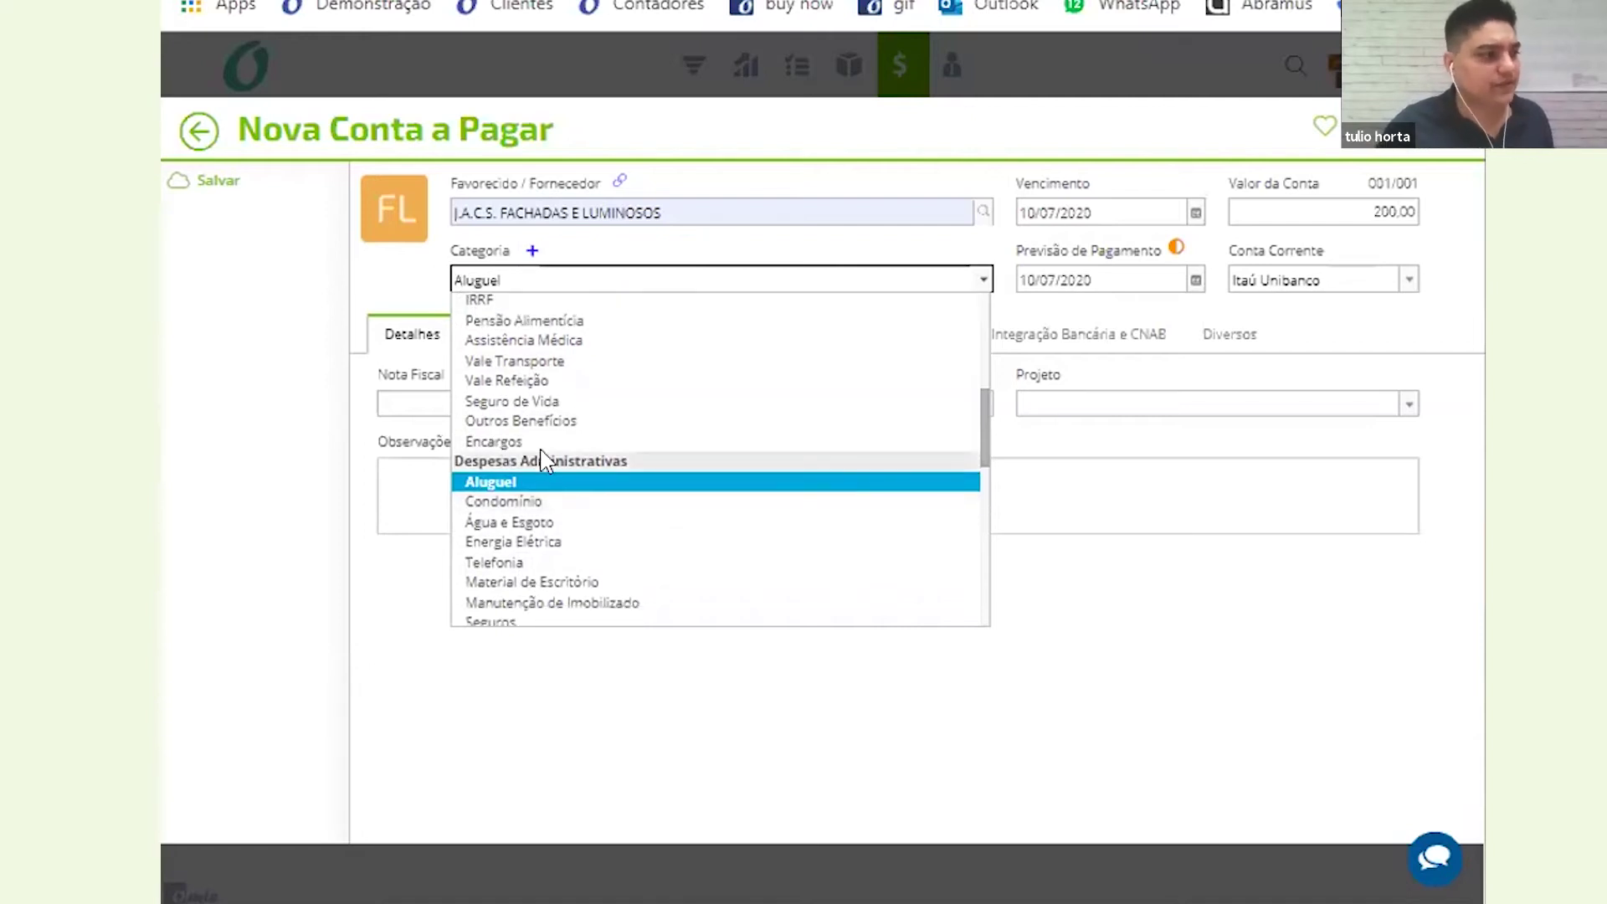
scroll(504, 484, "down", 2)
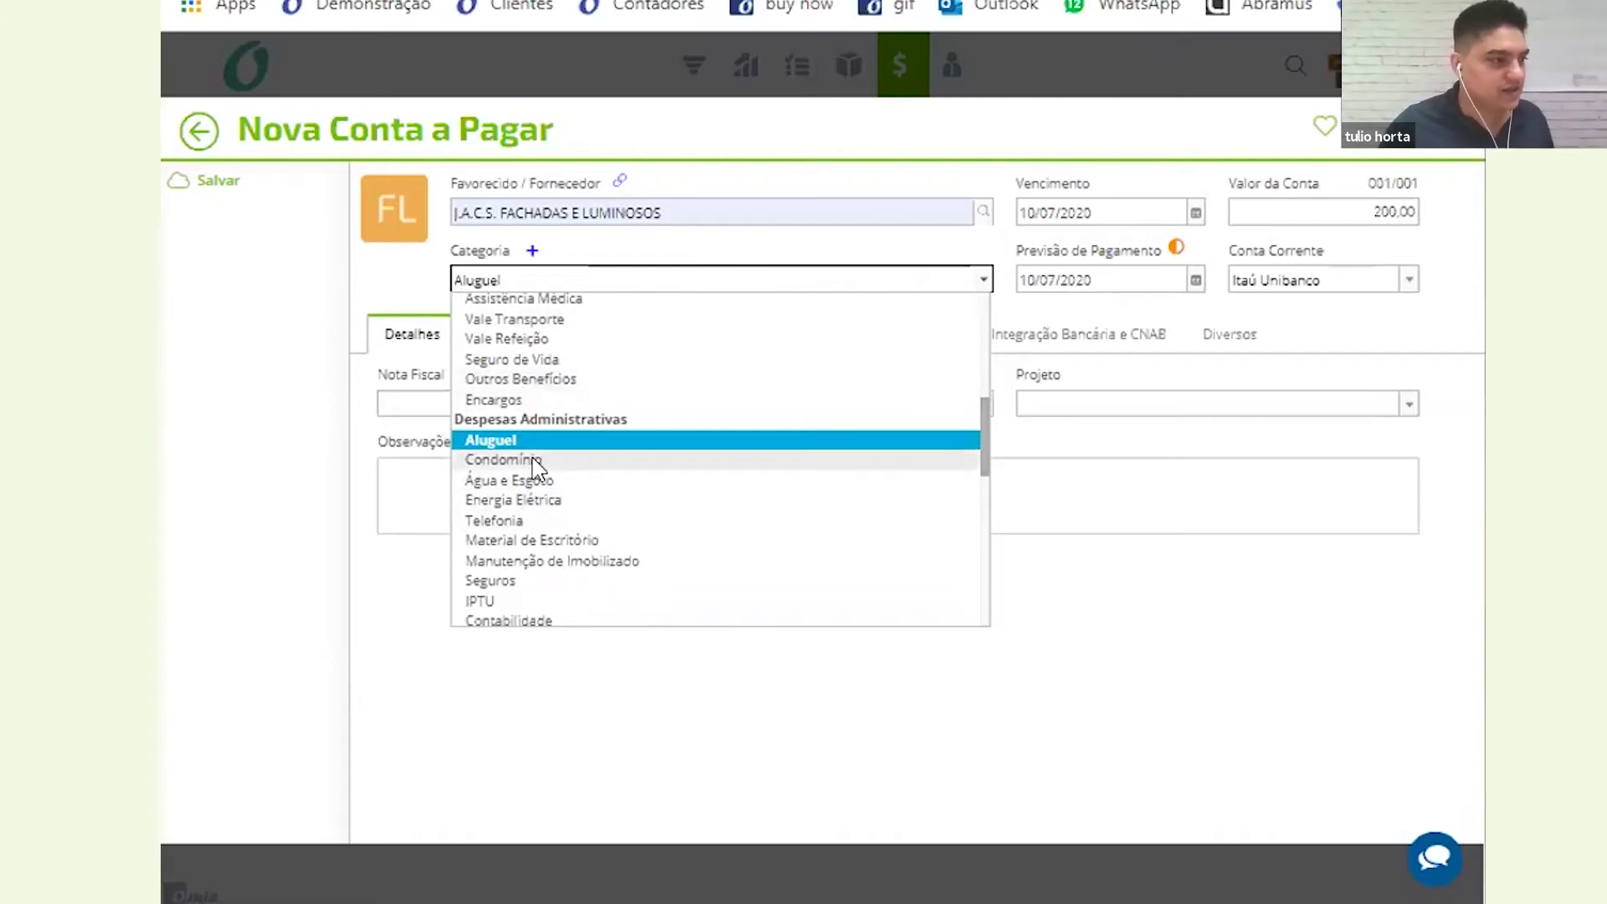
scroll(536, 506, "down", 2)
scroll(537, 507, "down", 1)
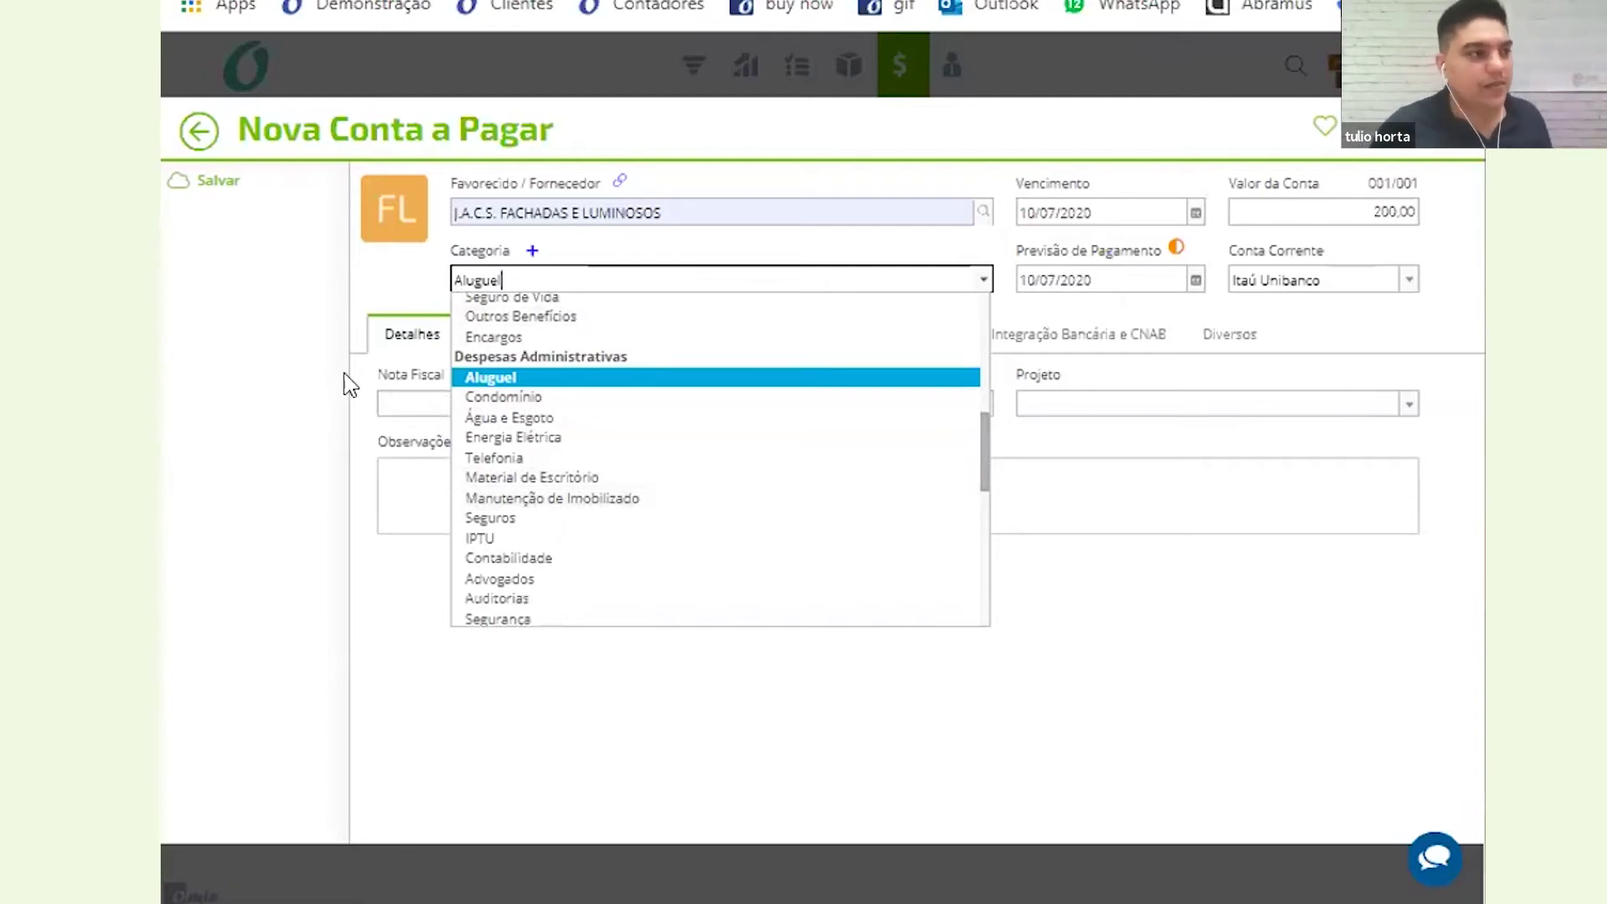
left_click(400, 308)
Set the account payable's Conta Corrente to Bradesco and go to its Nota Fiscal field
left_click(1401, 291)
left_click(1400, 290)
left_click(1338, 452)
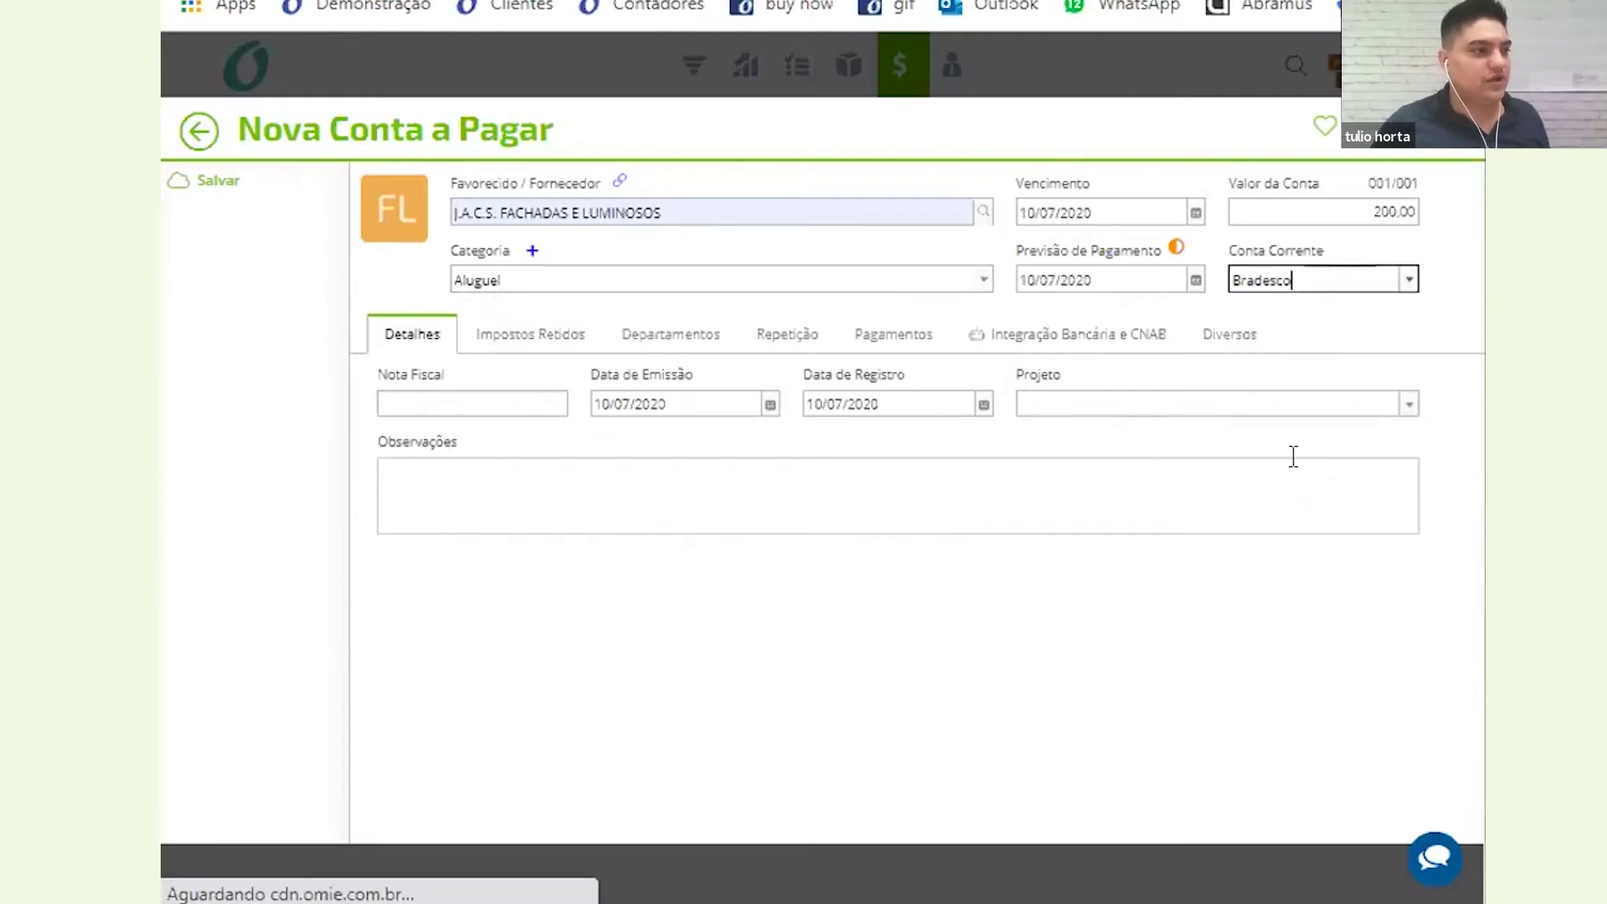
left_click(445, 415)
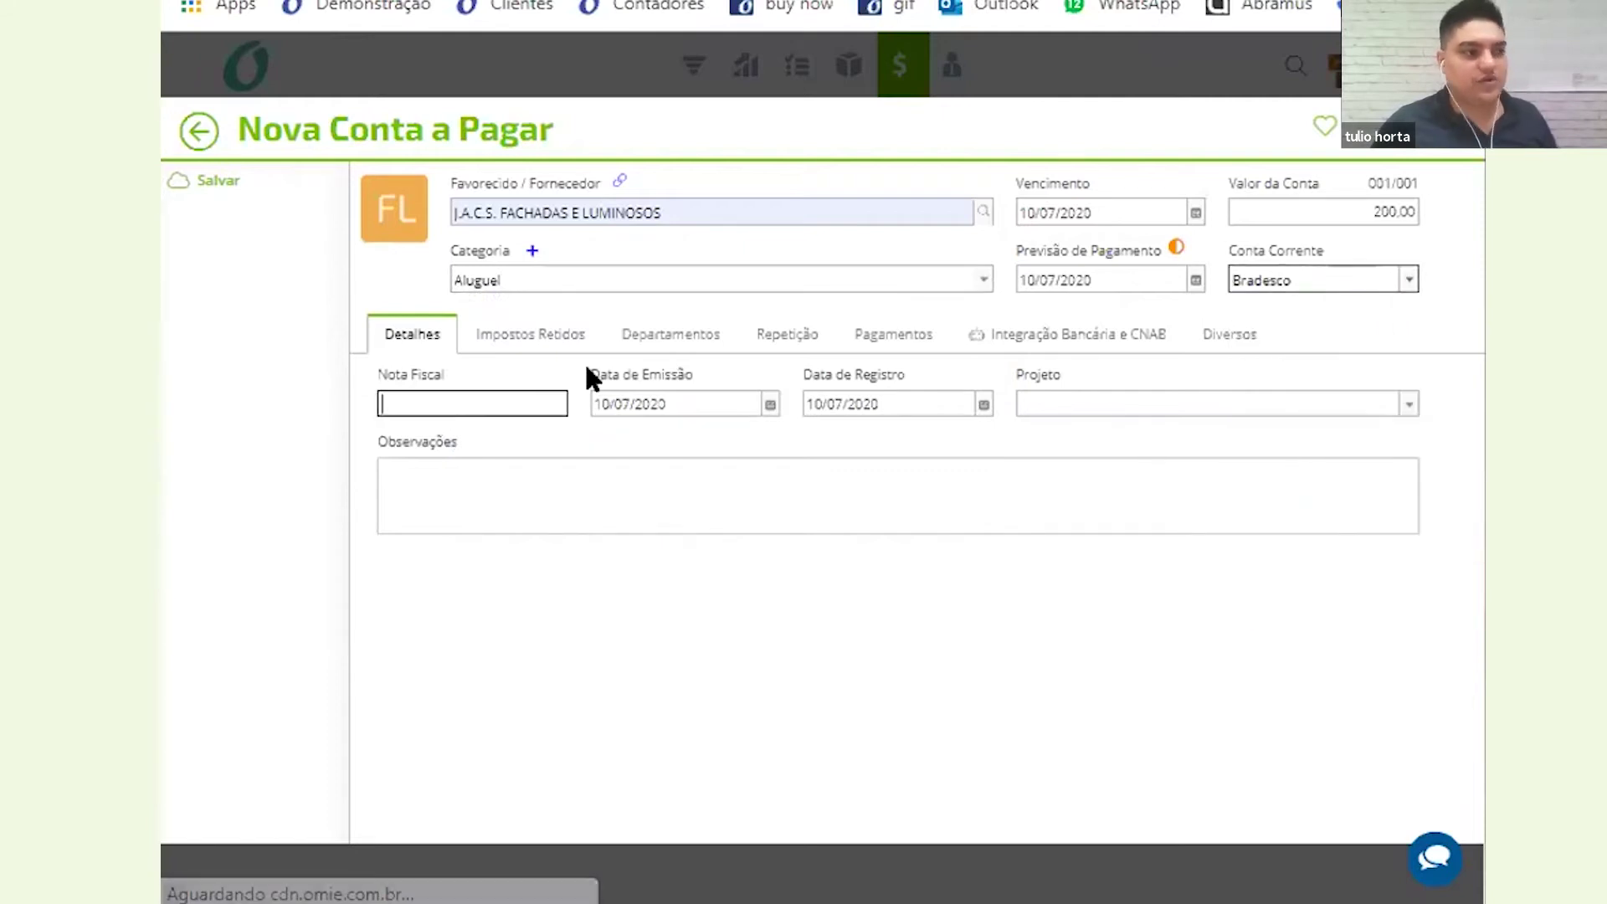
Examine the withheld tax values of the account payable, particularly the PIS and CSLL fields
left_click(549, 331)
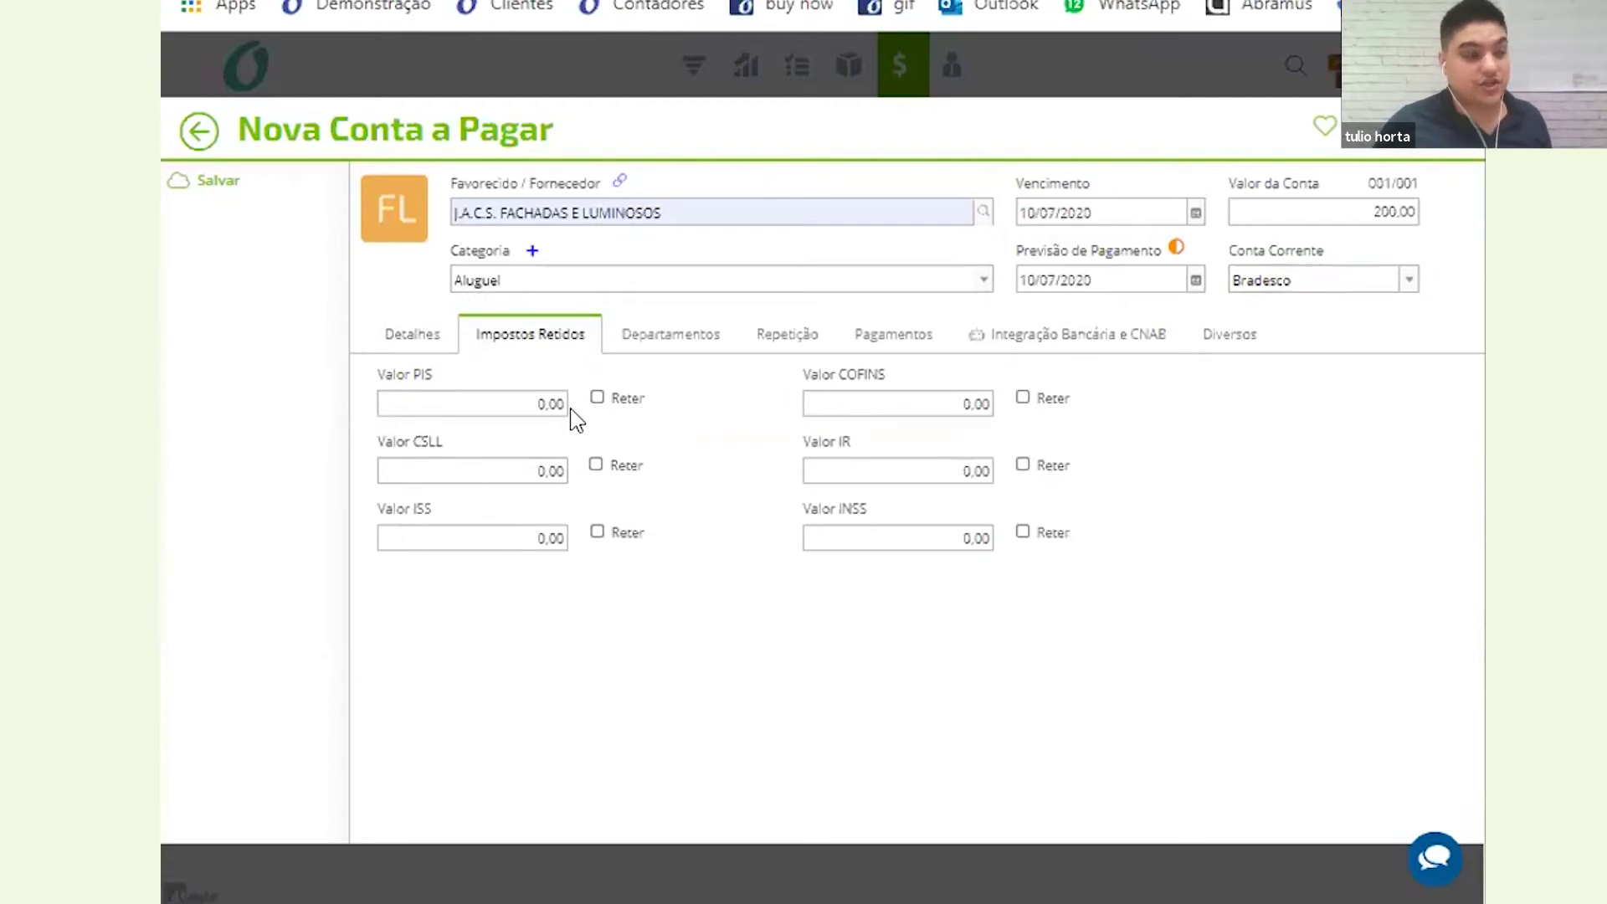
left_click(535, 406)
left_click(524, 470)
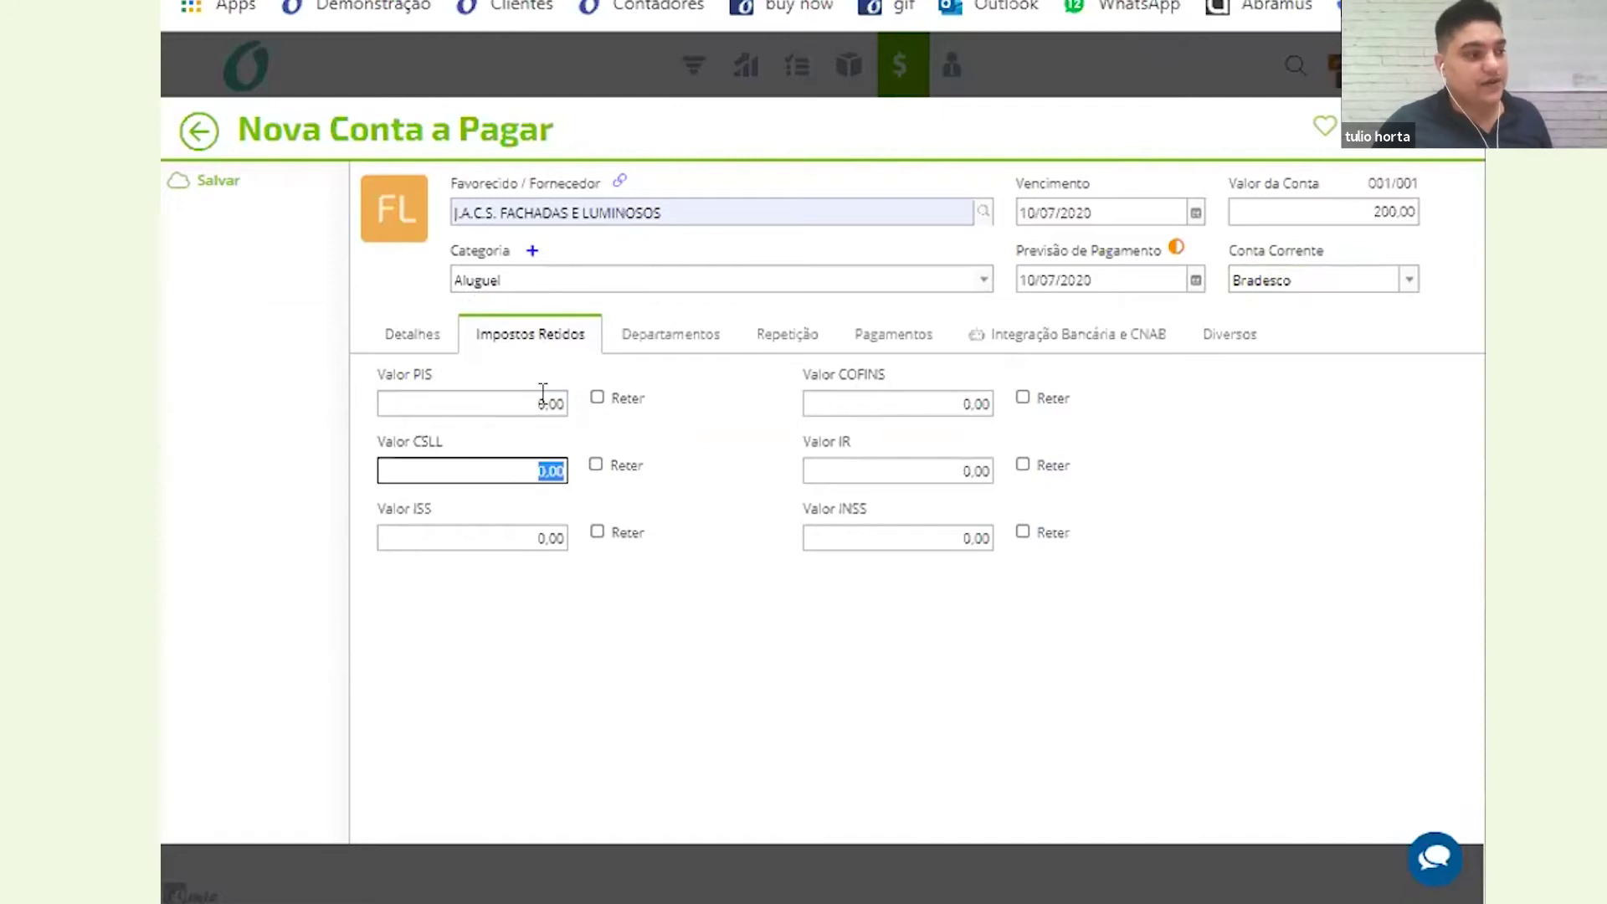
left_click(544, 400)
left_click(527, 470)
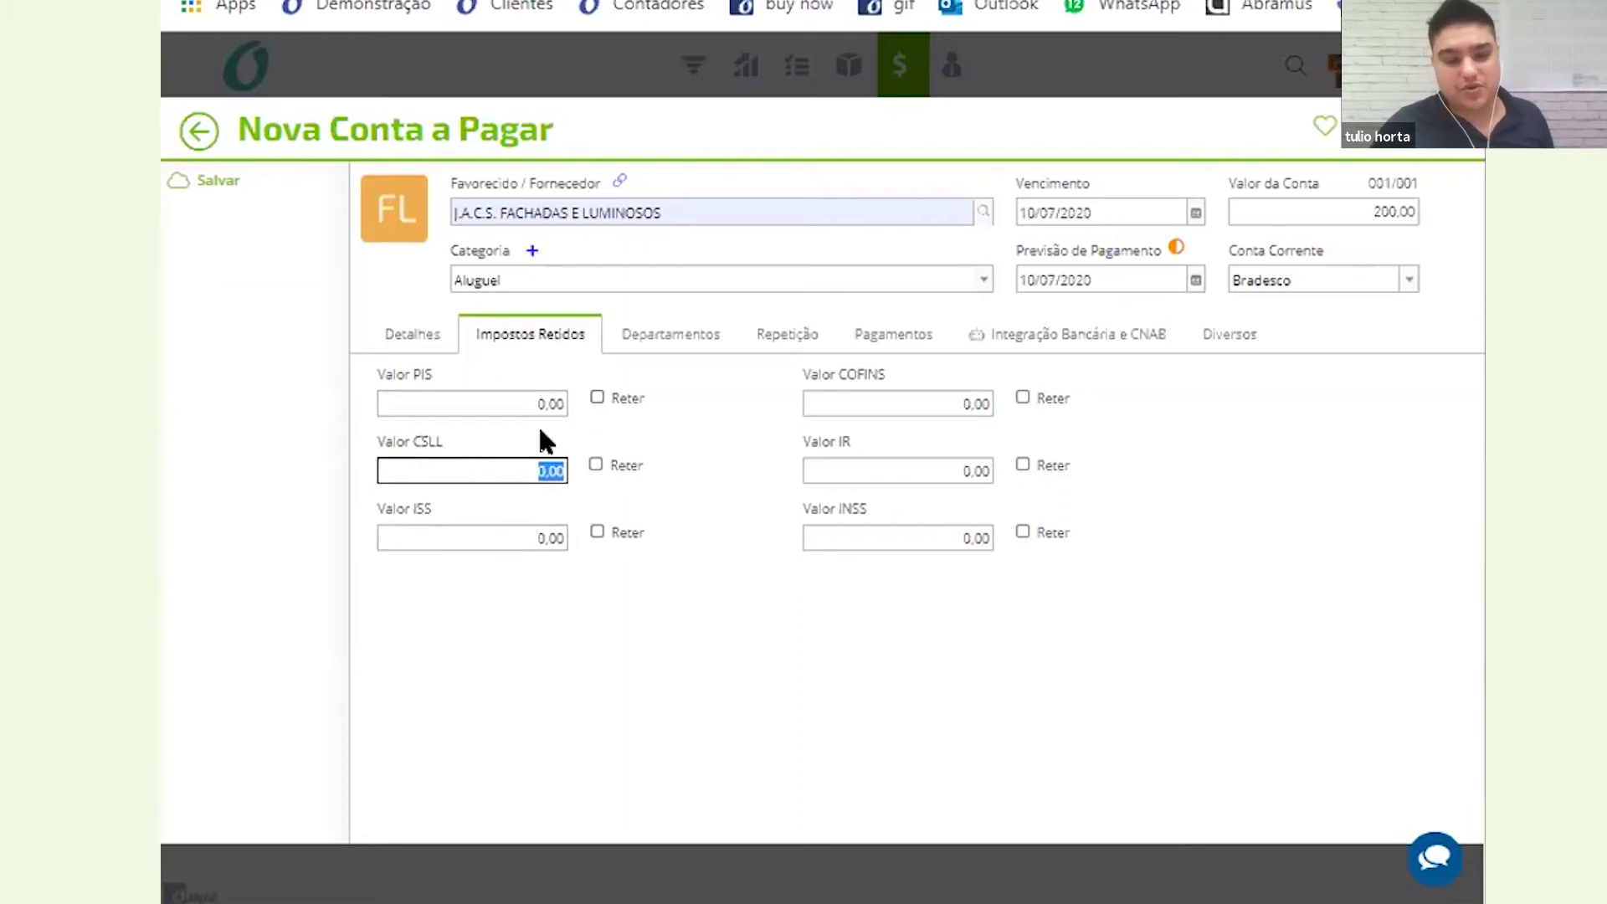
left_click(419, 404)
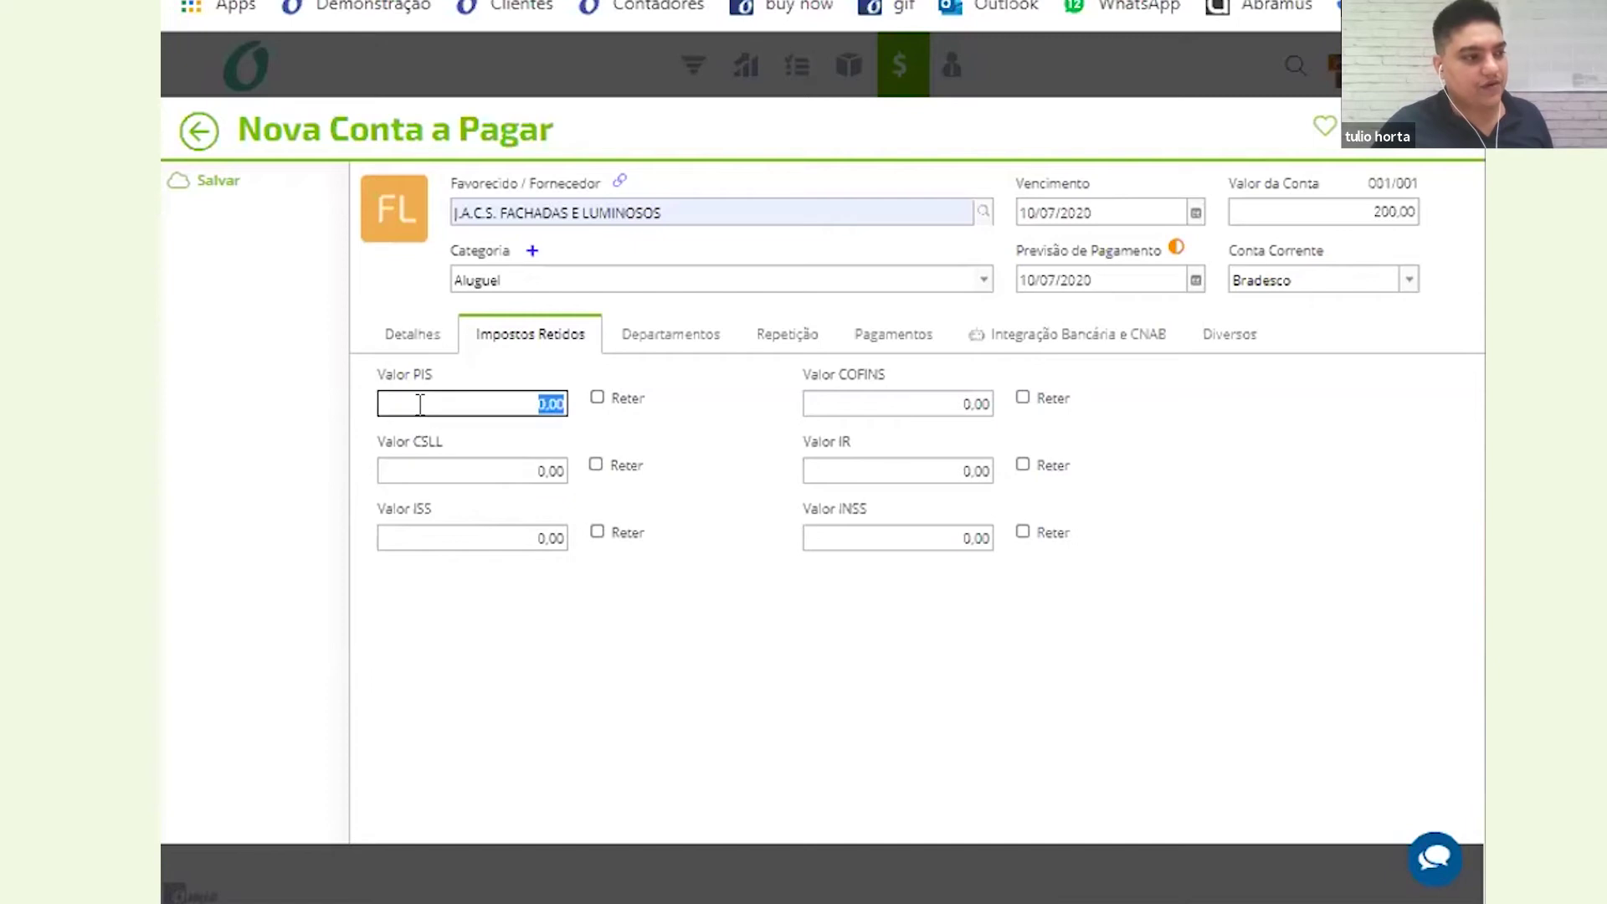
left_click(520, 475)
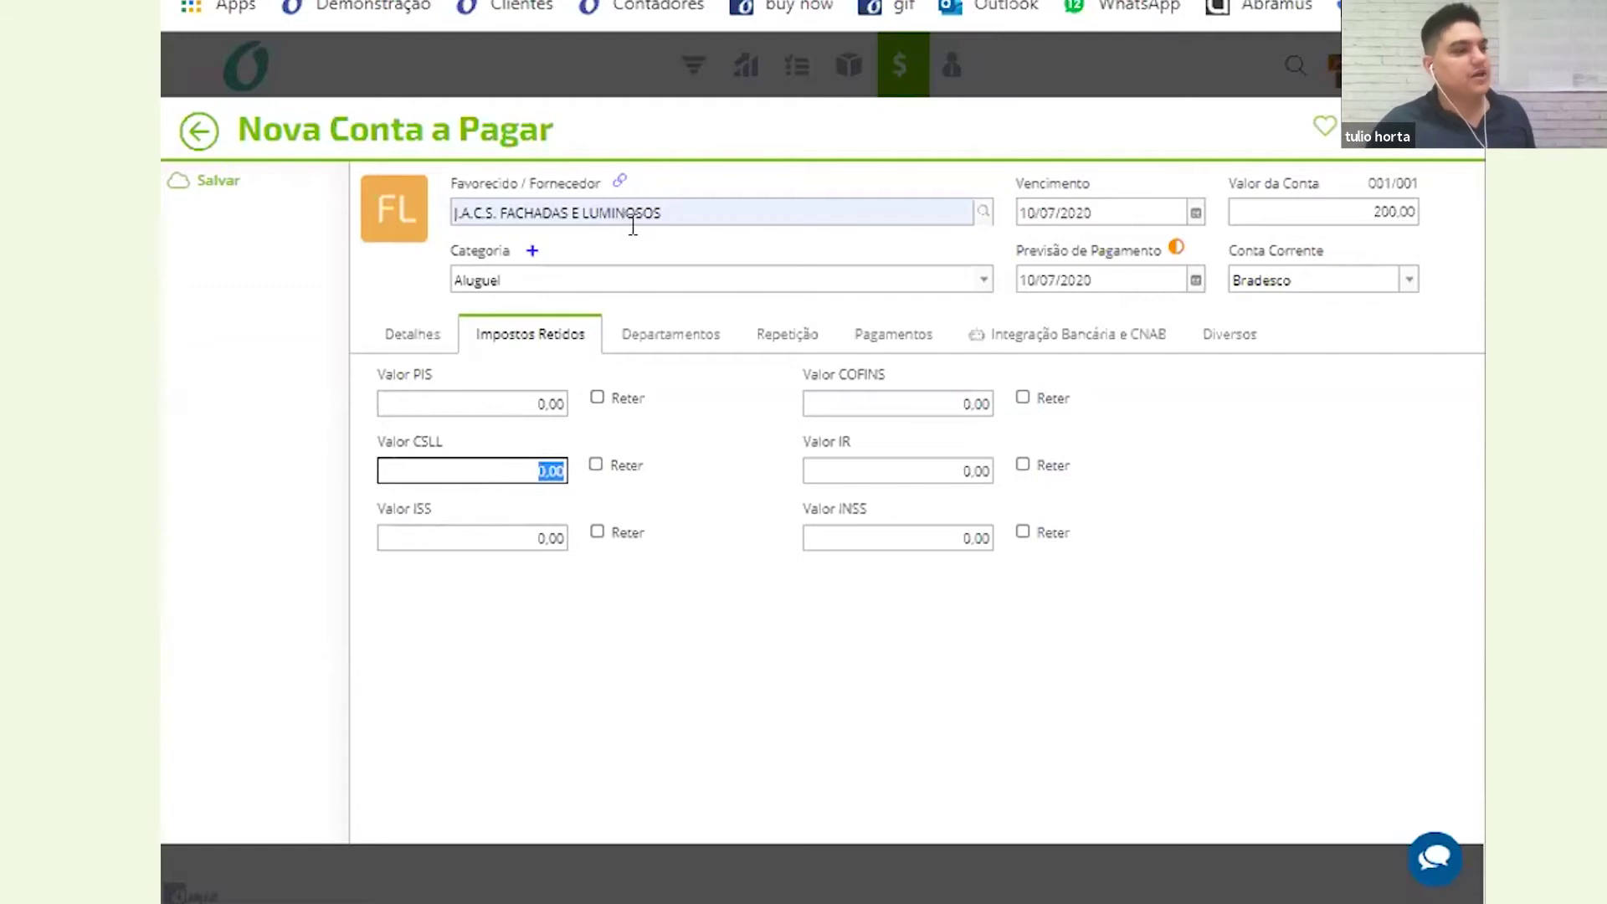
Start including repetitions for the account payable, leaving the payment registration without confirming it
left_click(787, 333)
left_click(672, 430)
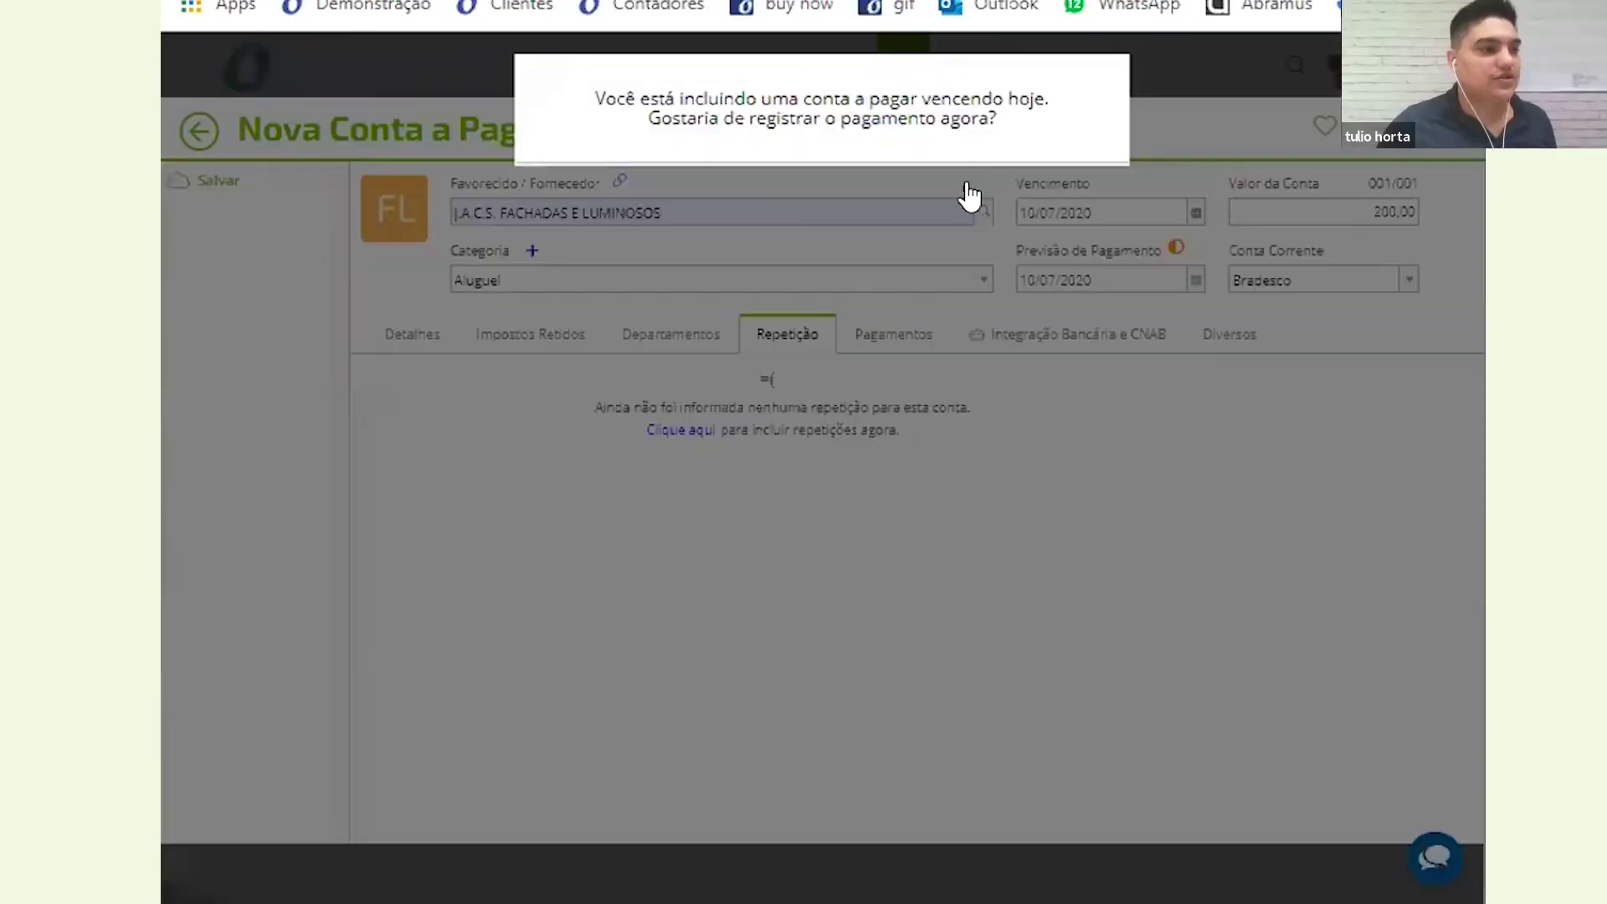
key("Return")
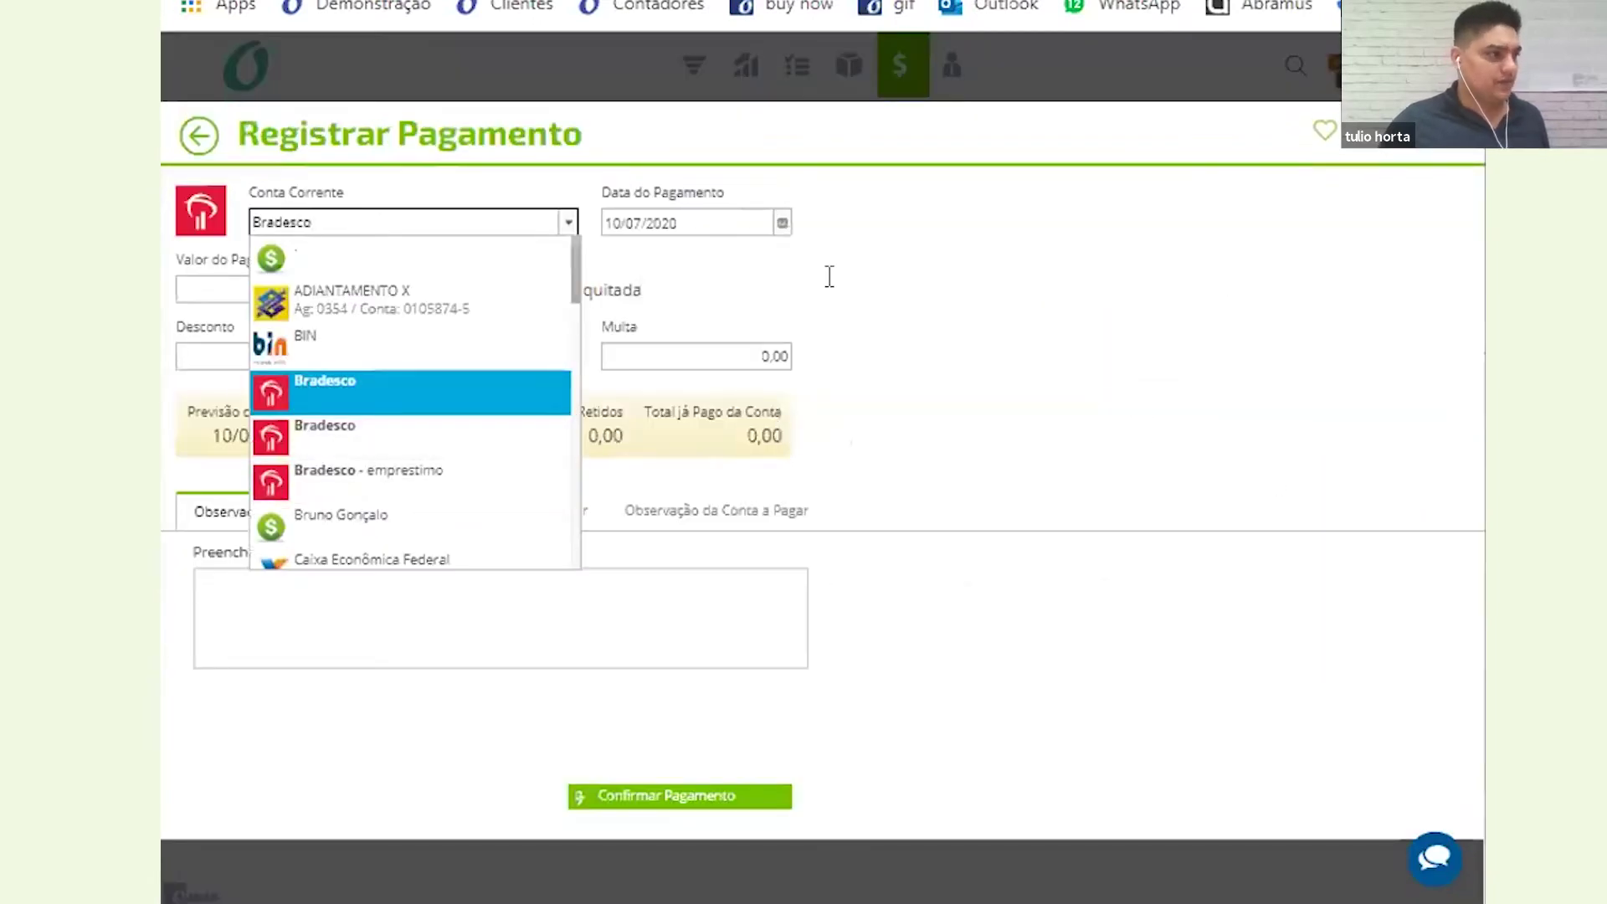
key("Escape")
key("Escape")
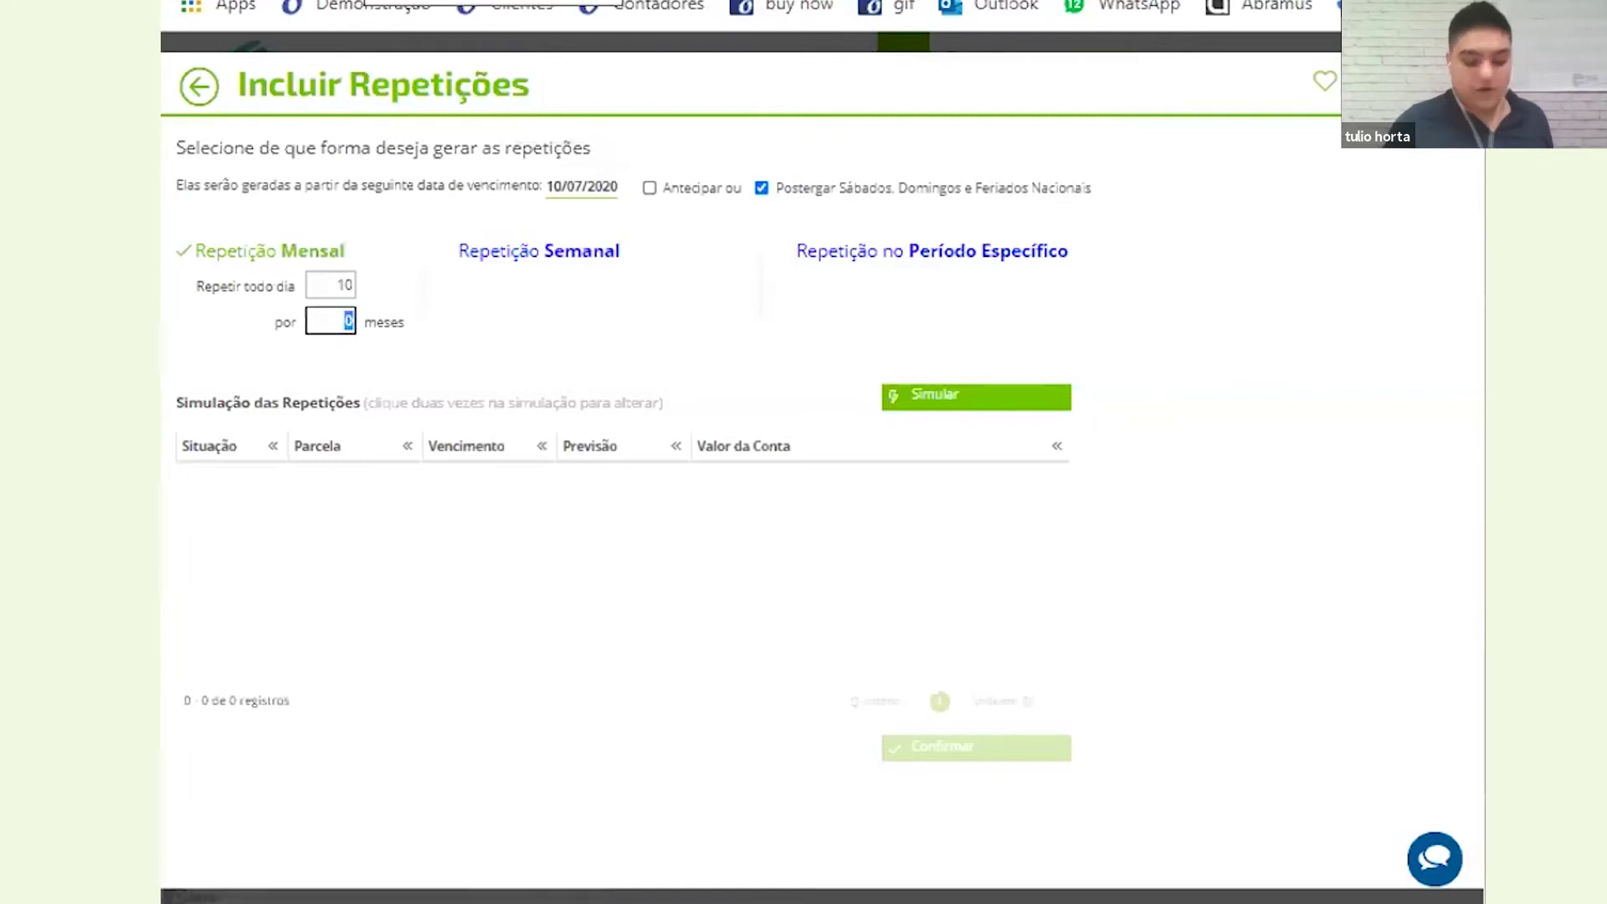
Set the account payable's monthly repetition to 12 months and simulate the resulting installments
type("12")
left_click(997, 395)
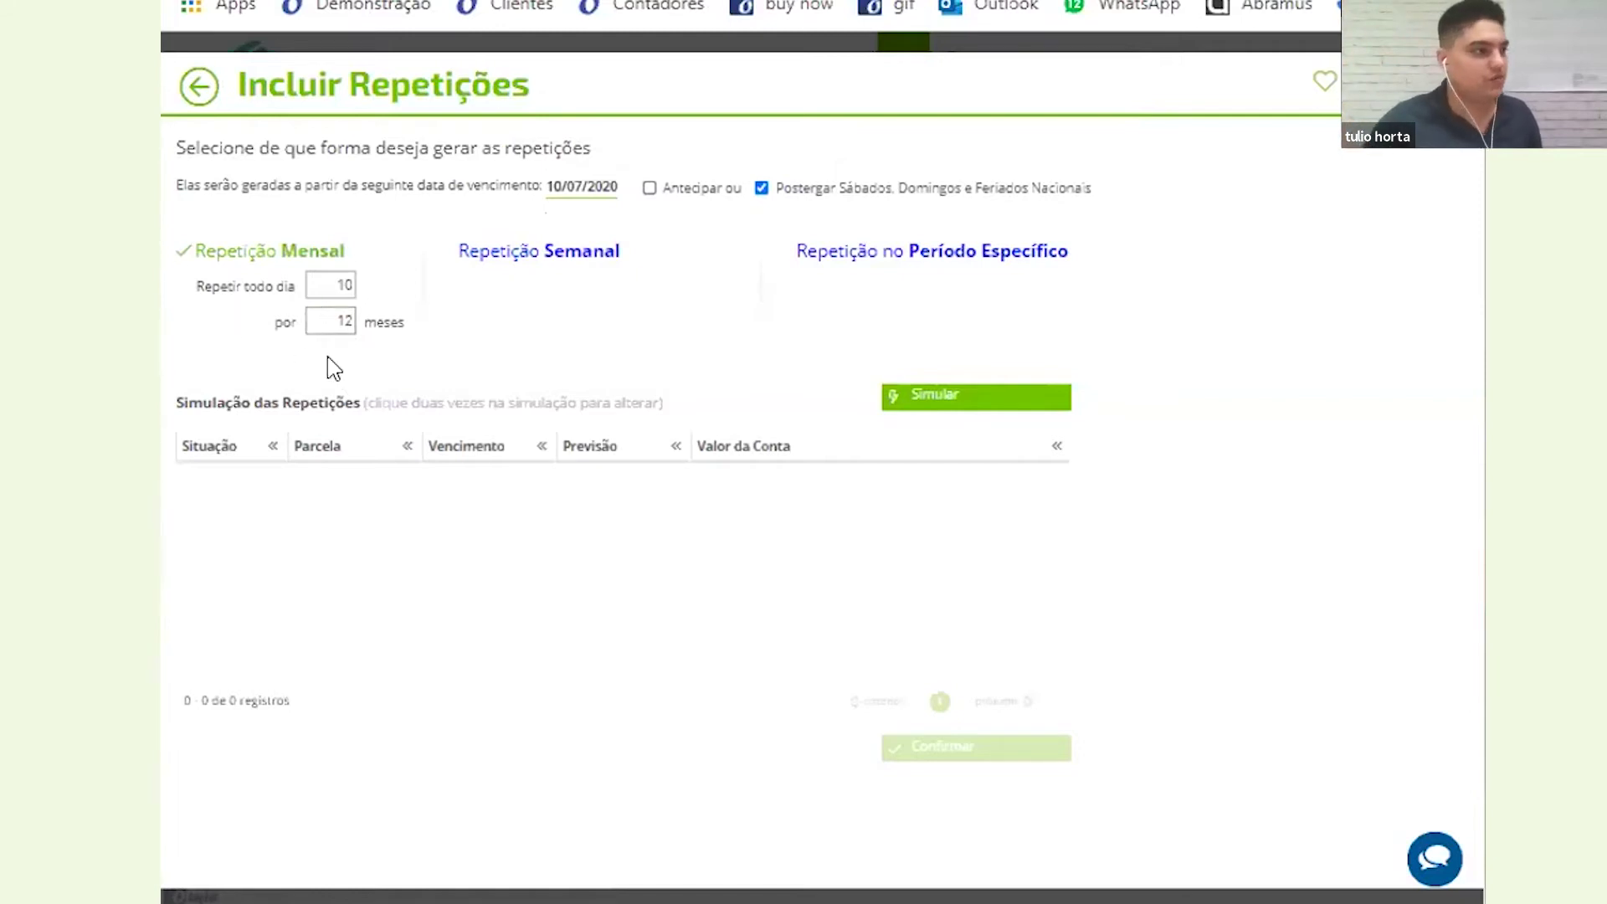
left_click(966, 391)
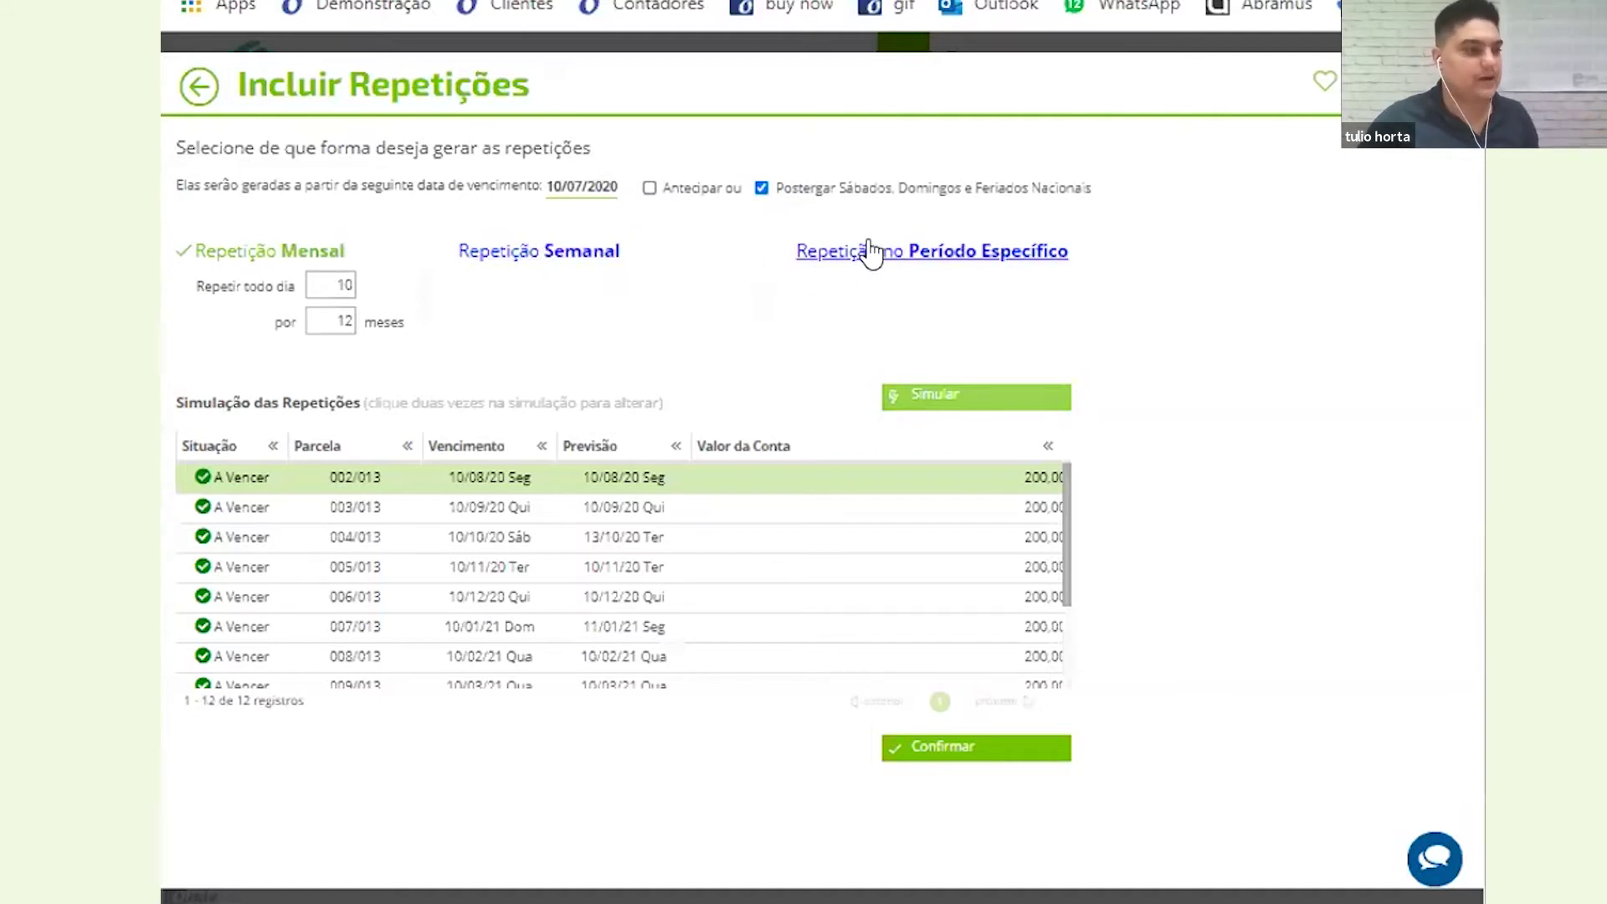
Review the due and forecast dates of the simulated installments and confirm the repetitions
scroll(925, 479, "down", 3)
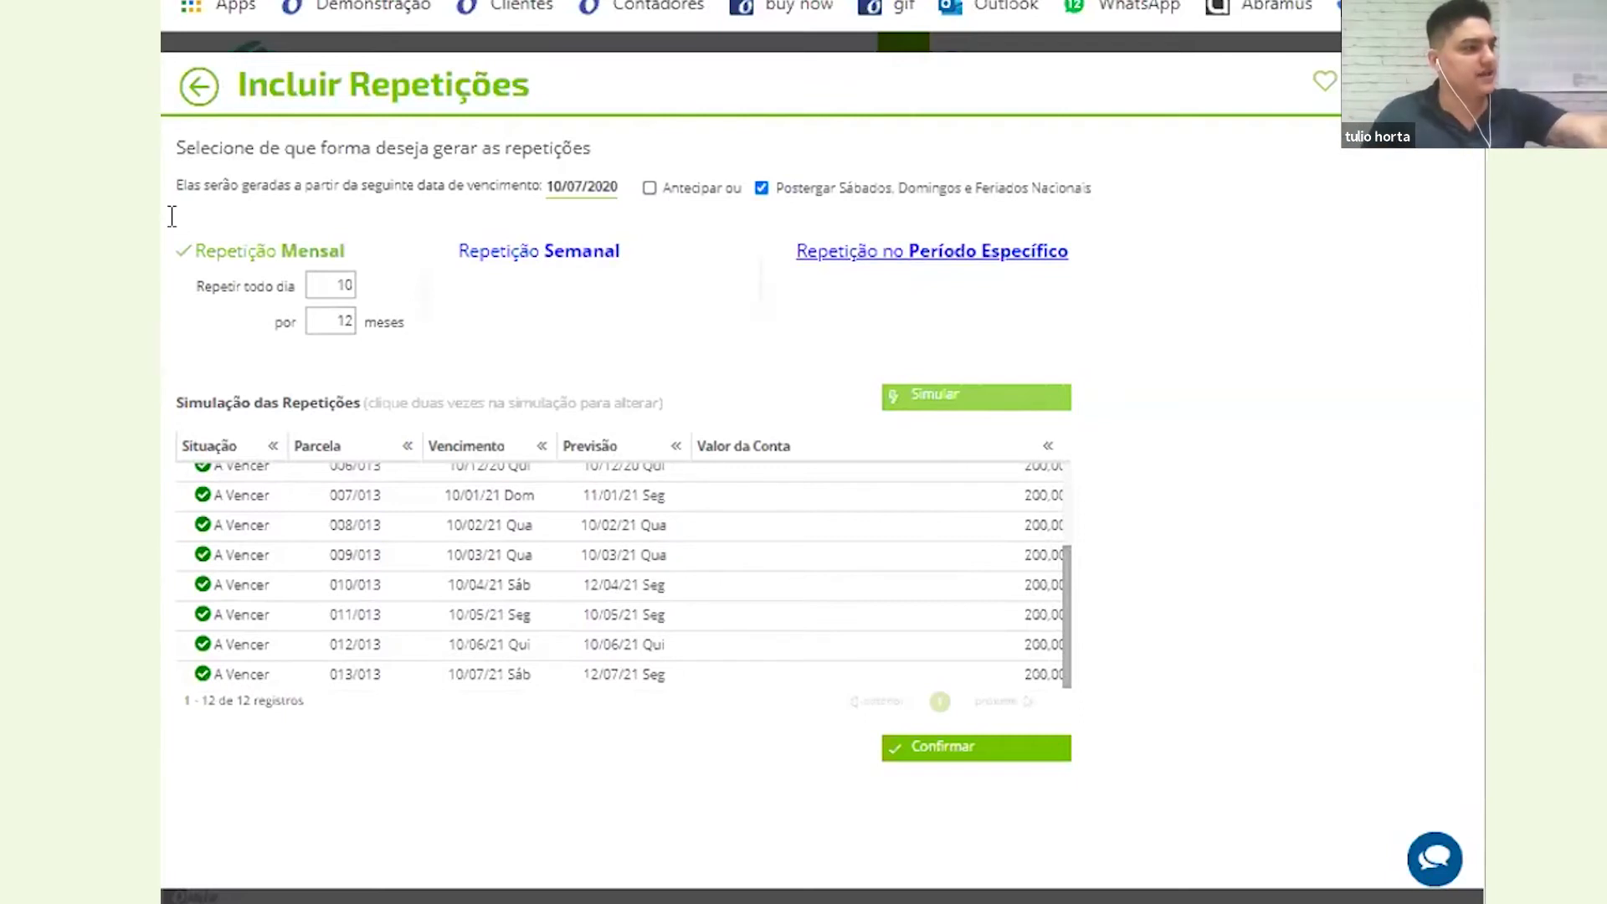
scroll(454, 585, "up", 3)
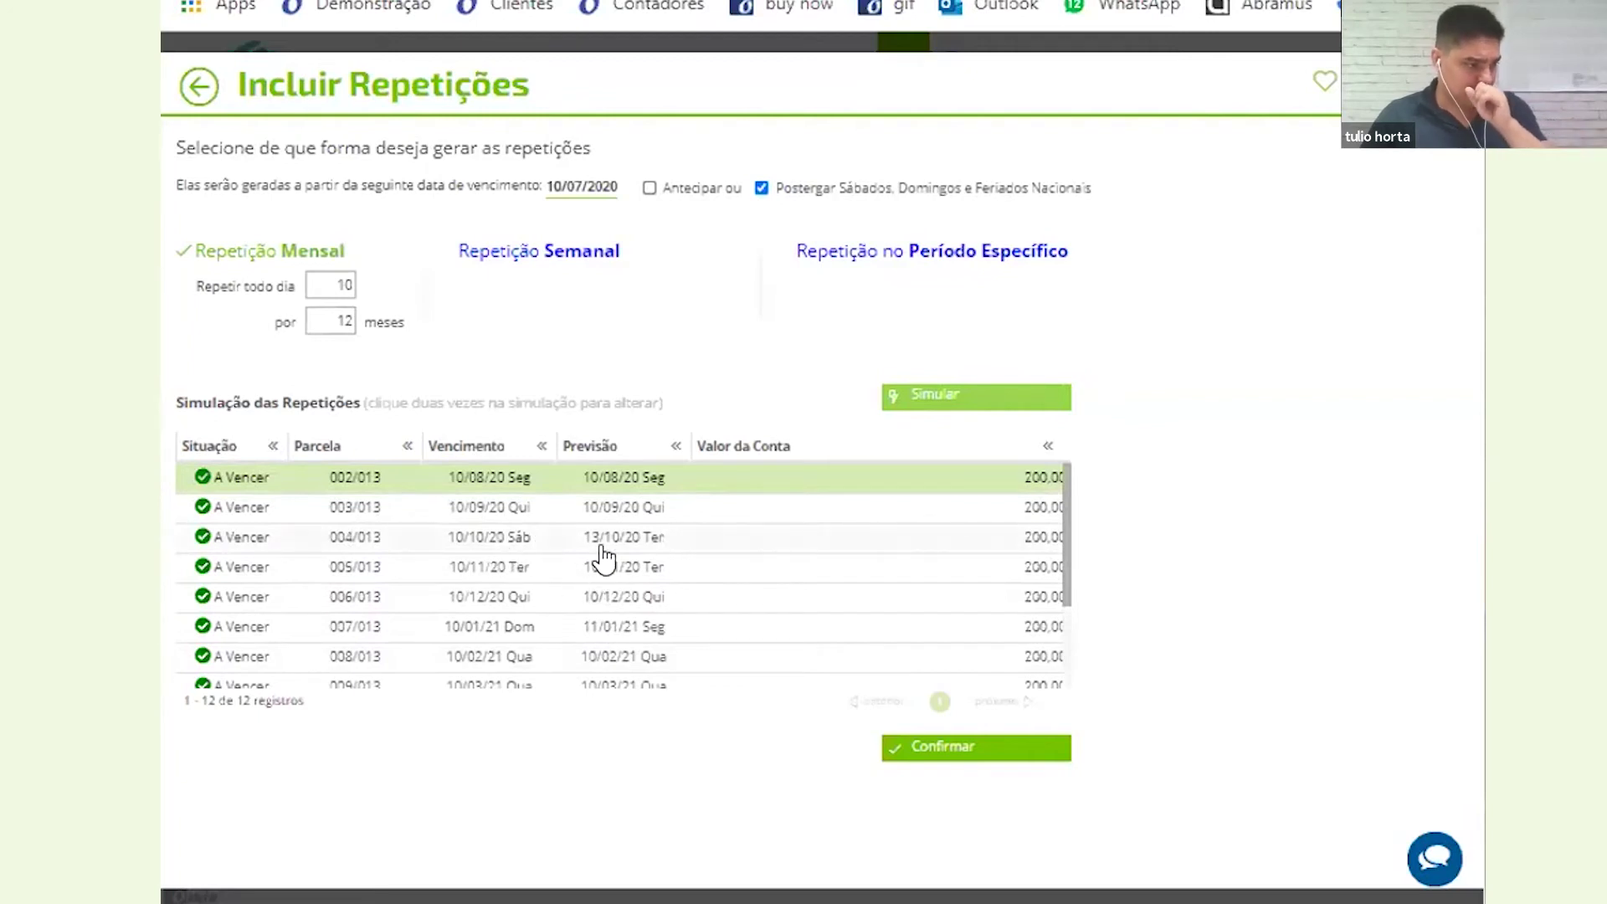
scroll(604, 559, "down", 3)
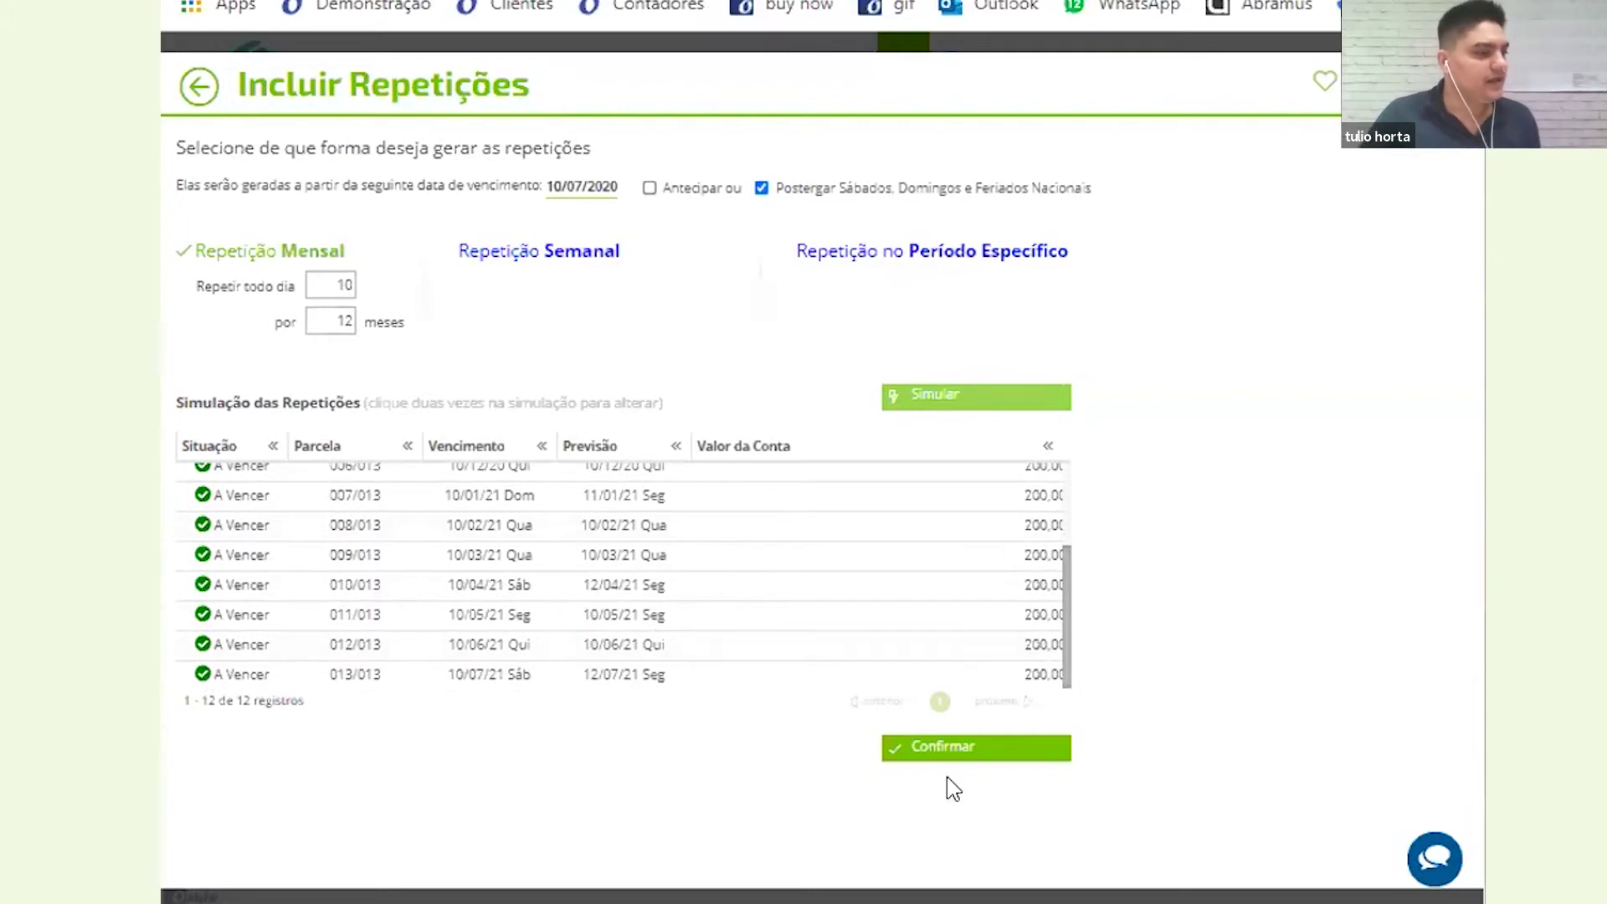
scroll(557, 670, "up", 3)
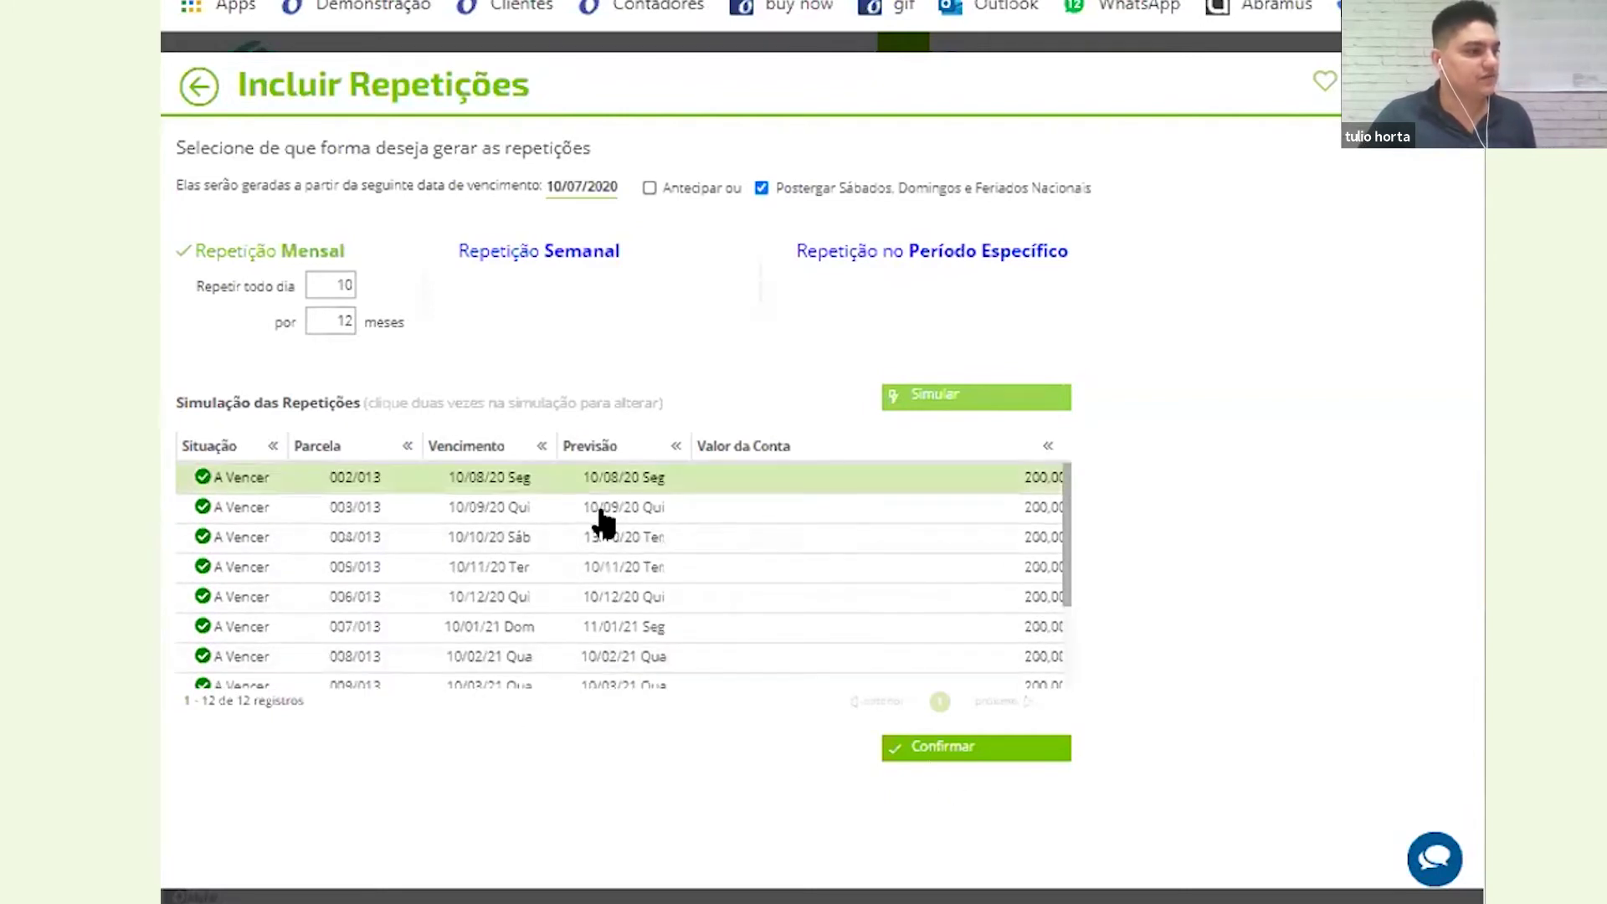
left_click(985, 747)
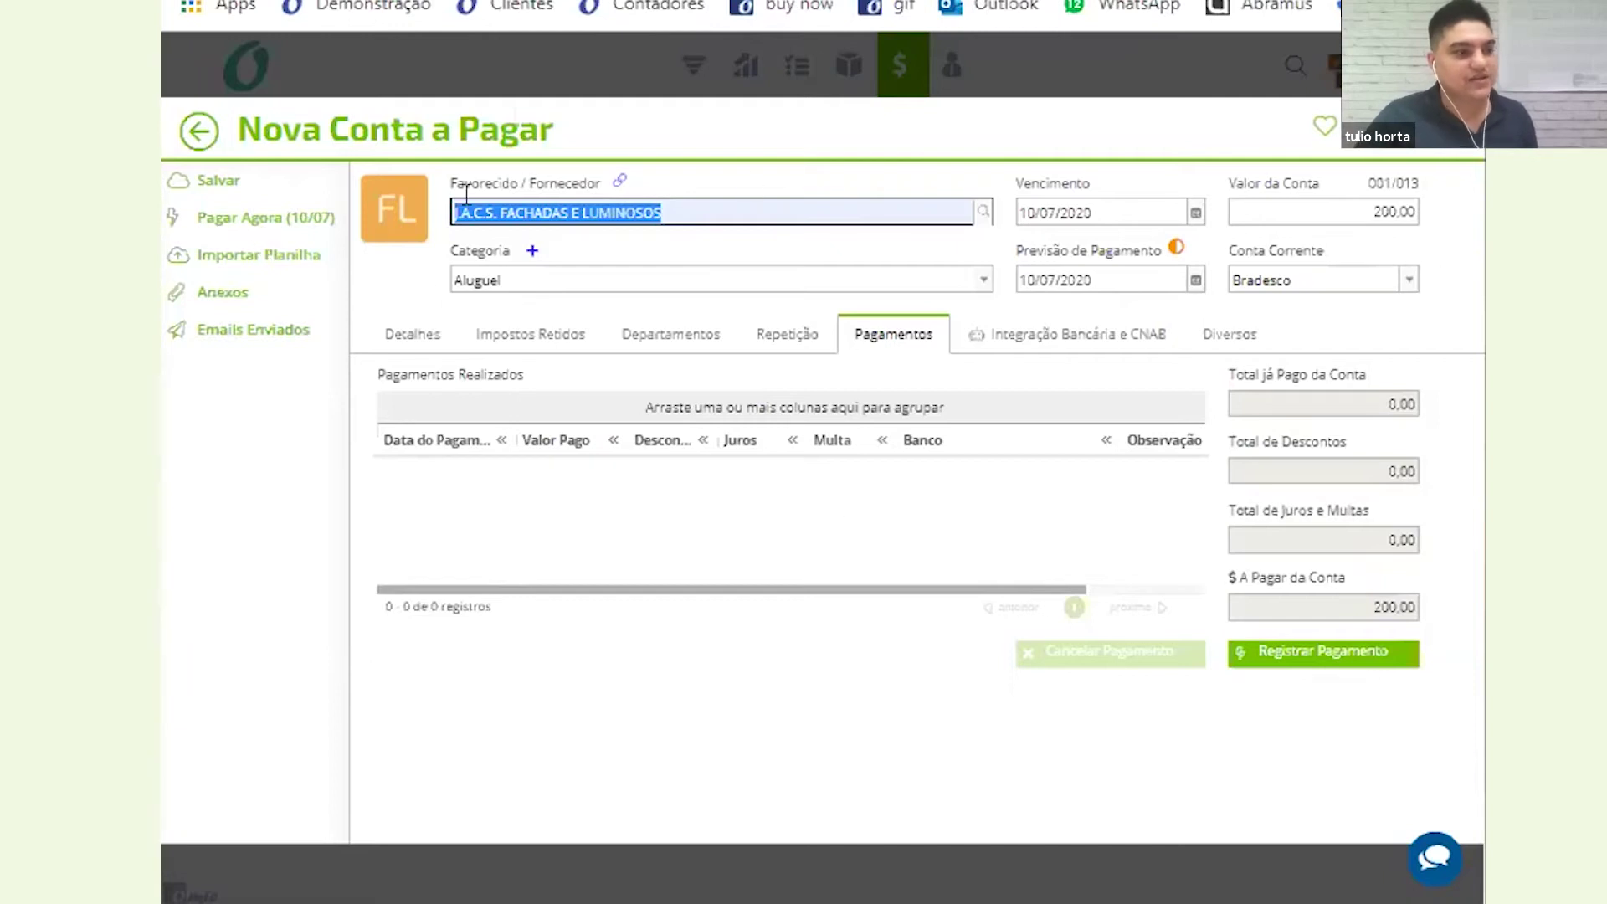
Check the account payable's bank integration and miscellaneous details, then save it and close its form
left_click(1034, 327)
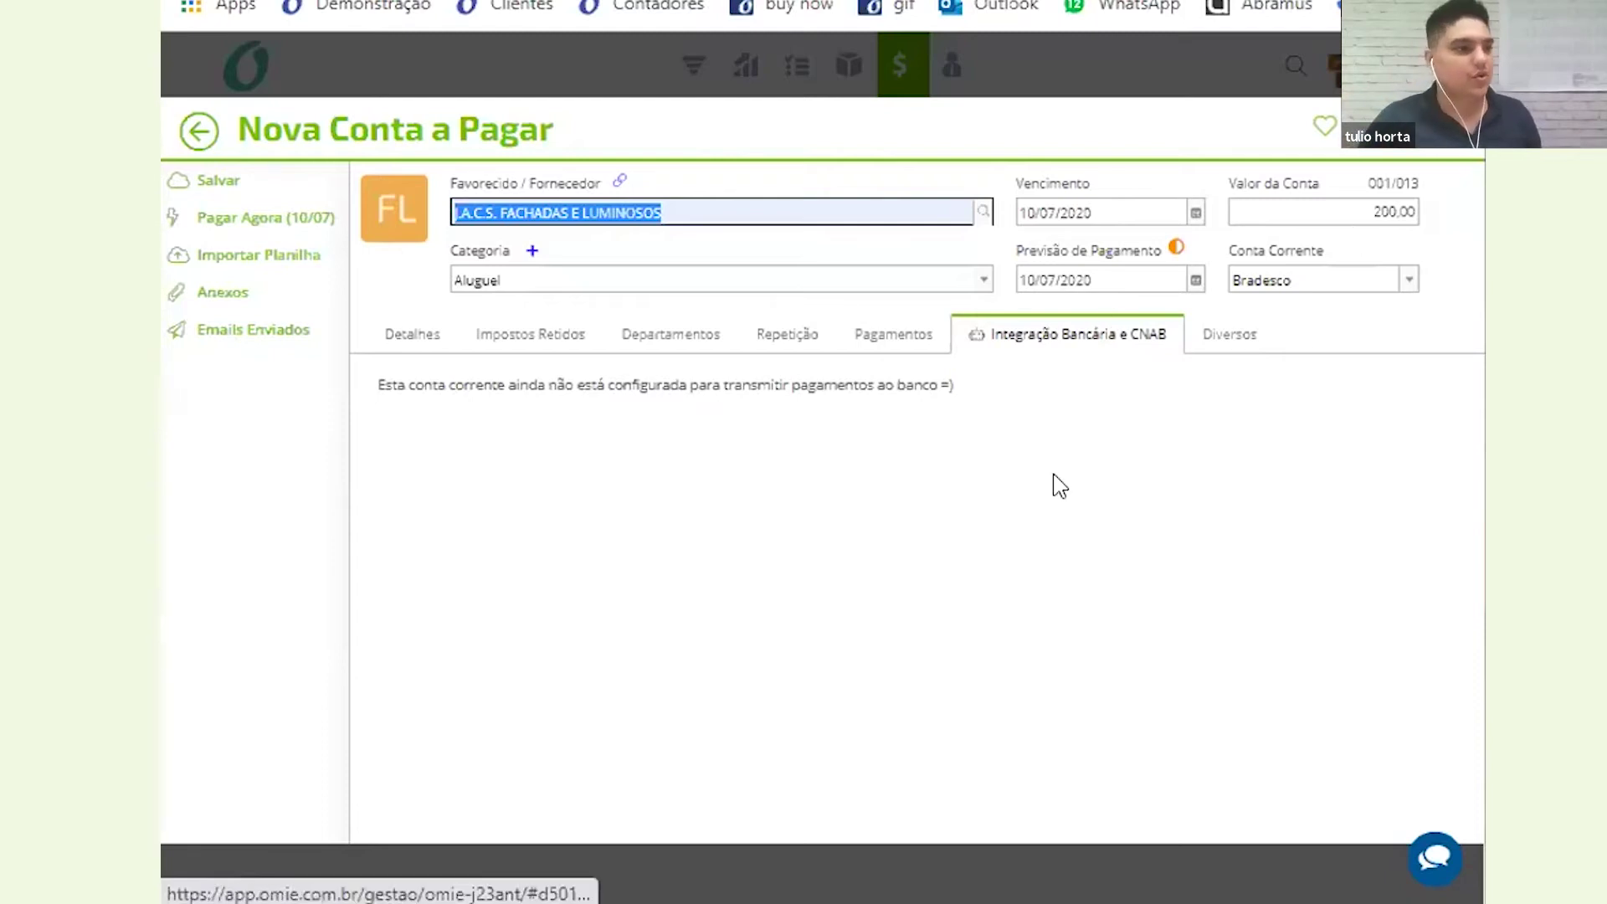
left_click(1232, 344)
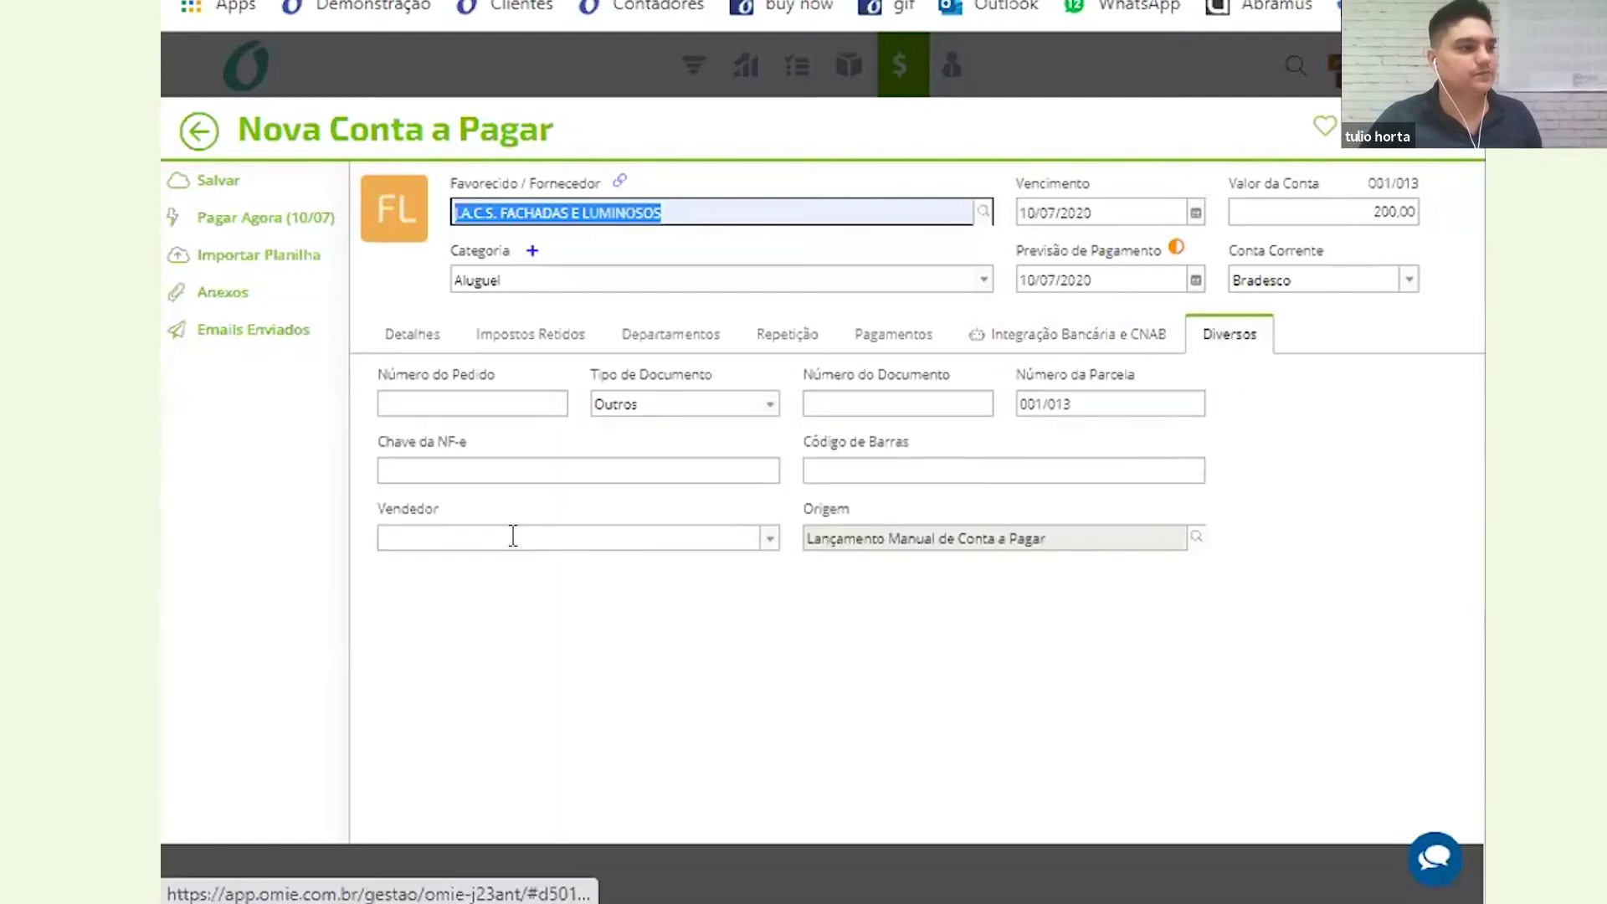
left_click(206, 184)
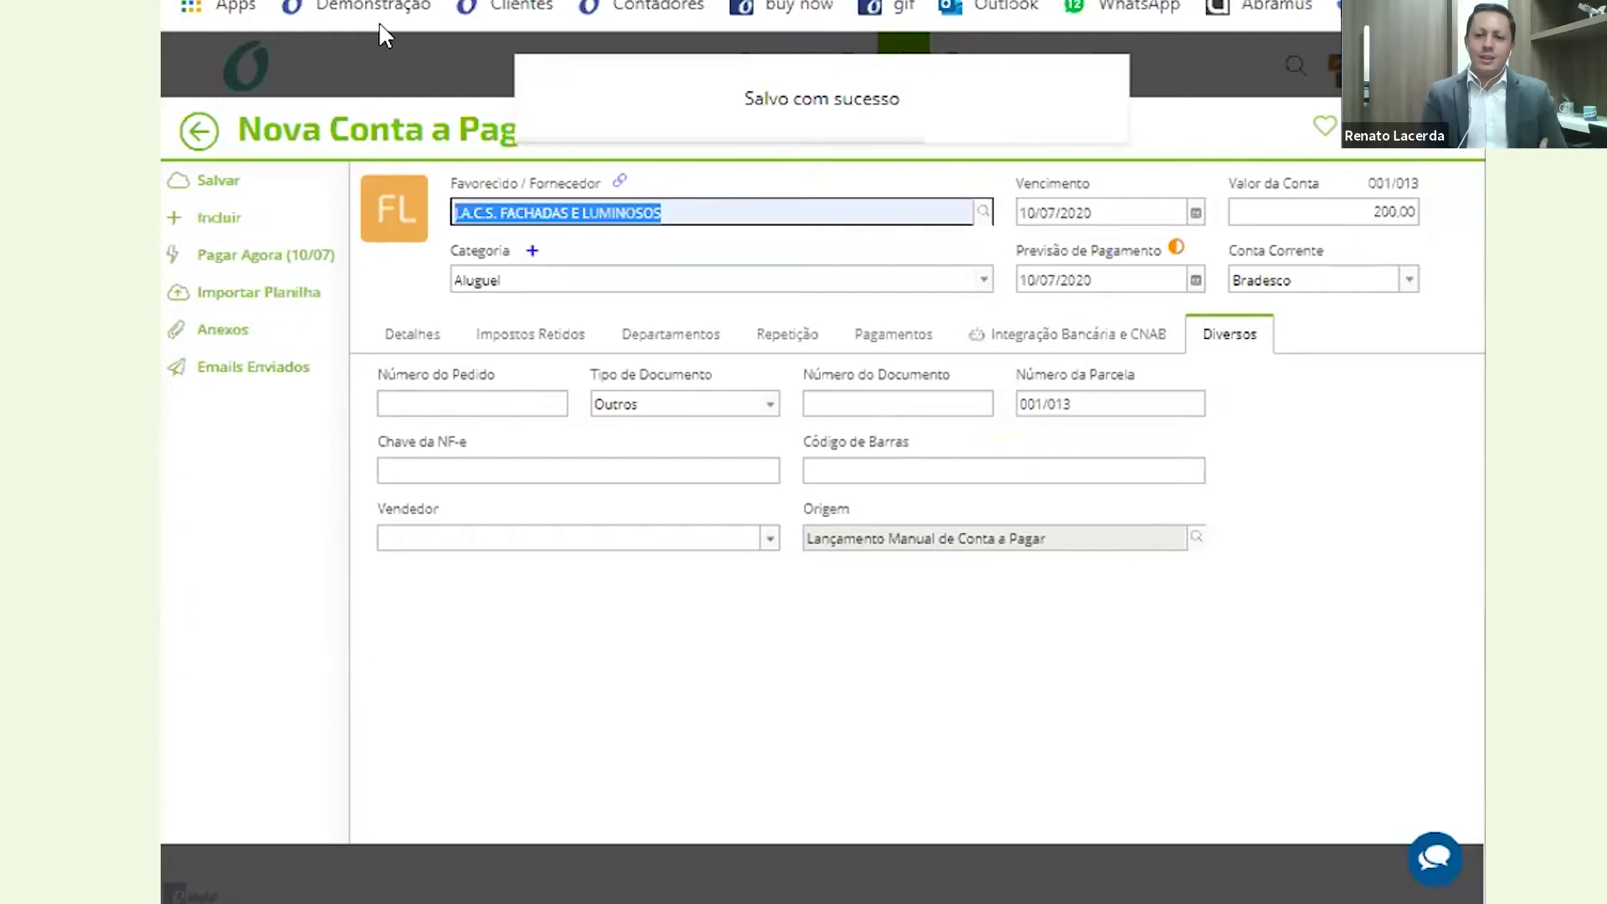
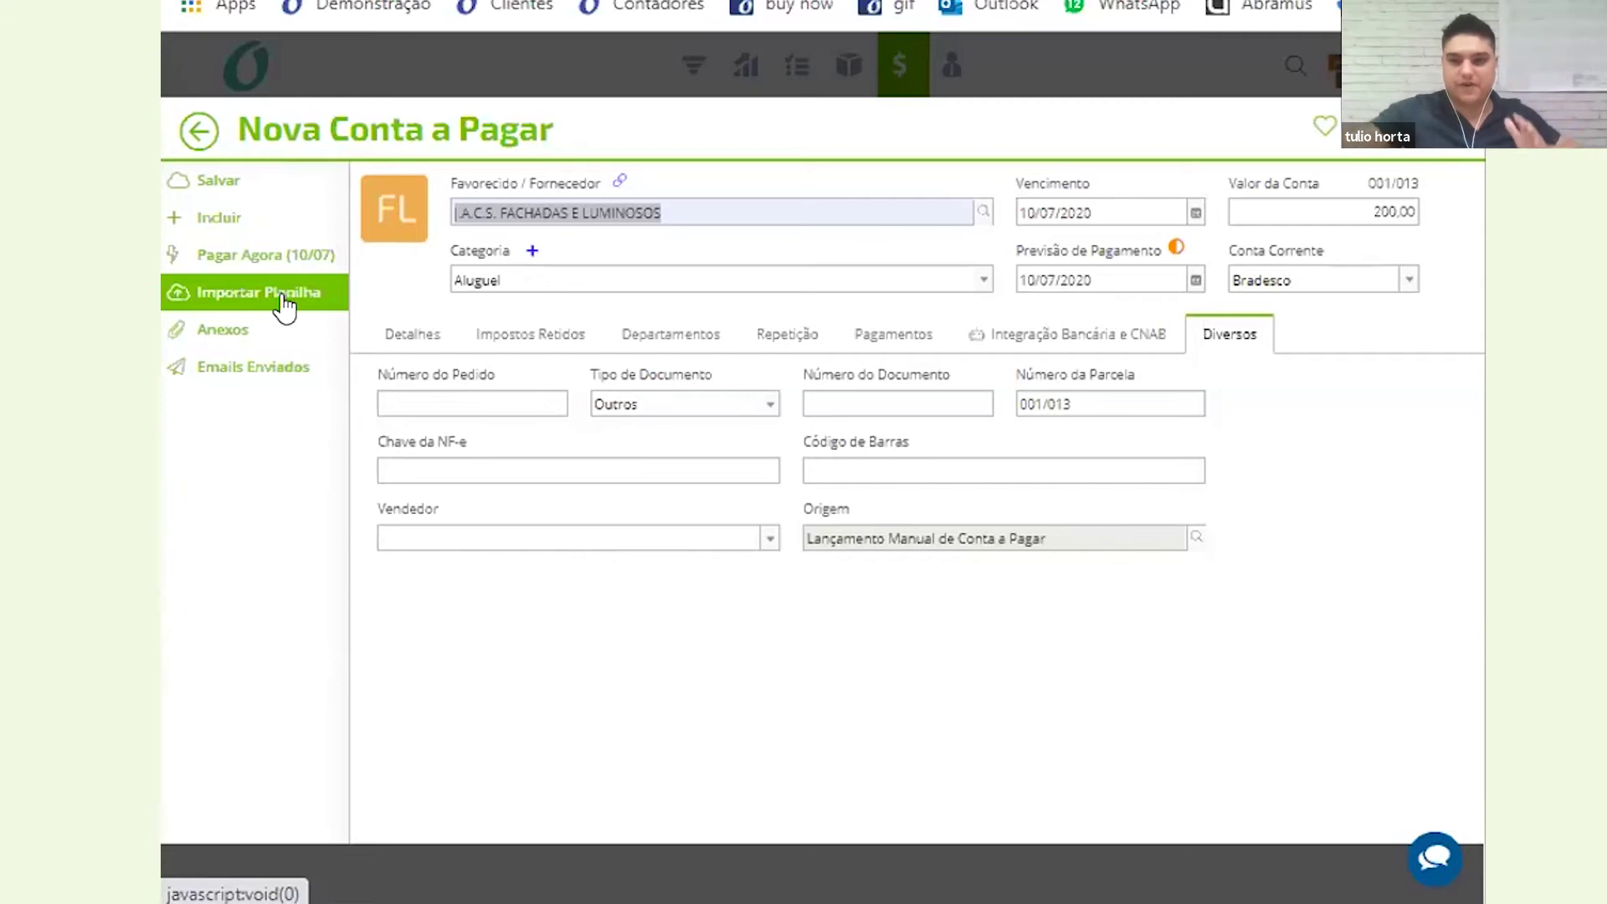
left_click(227, 182)
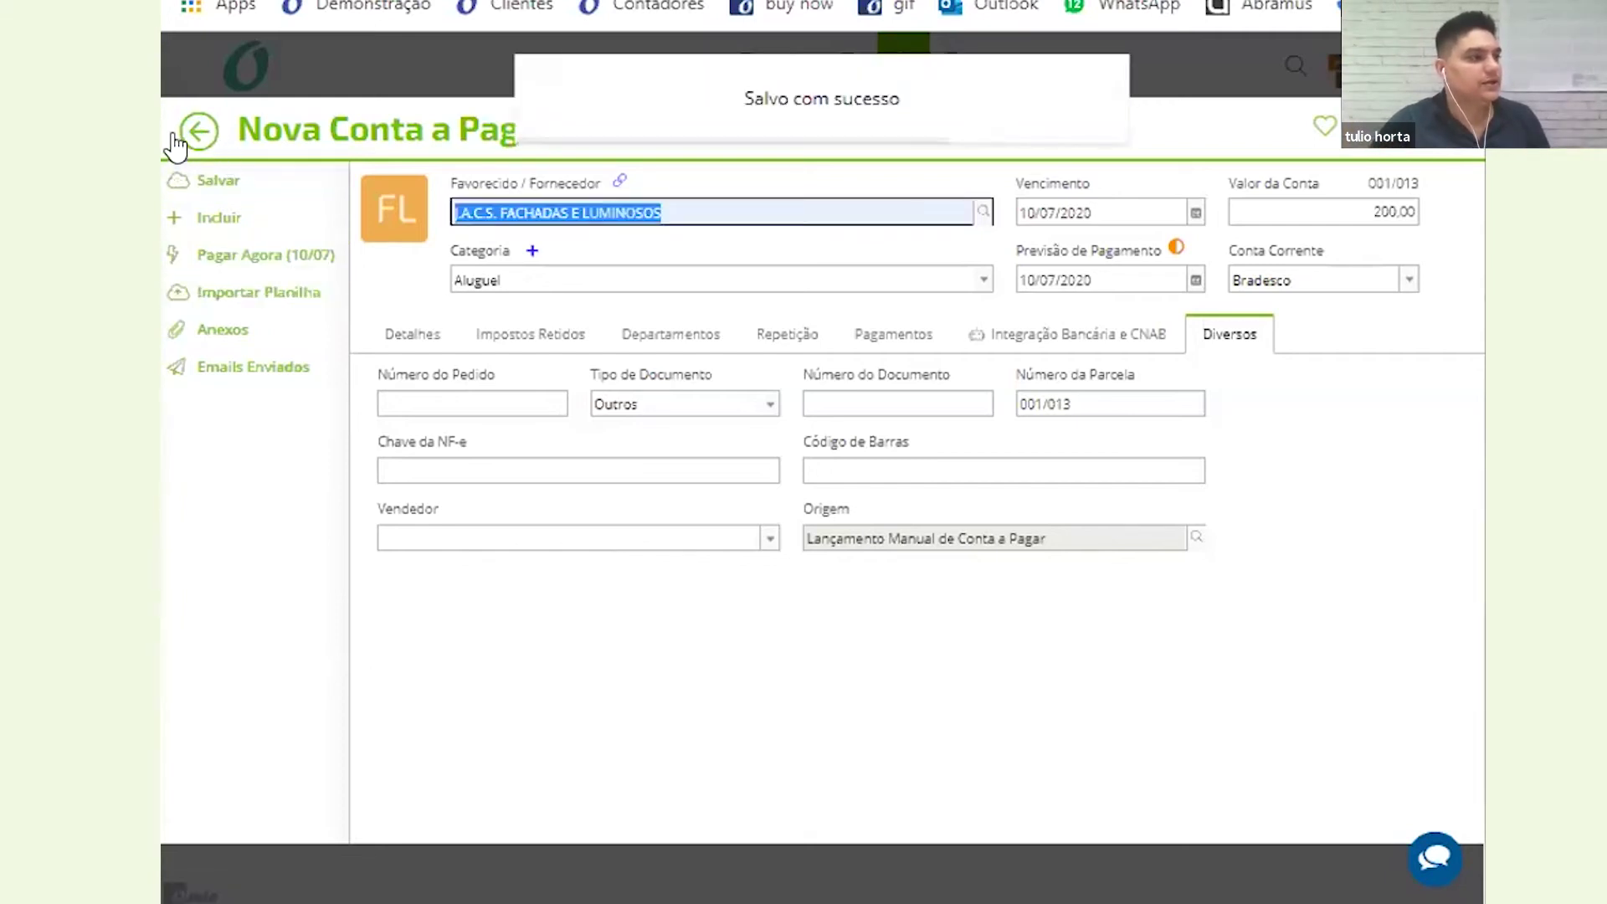
left_click(193, 126)
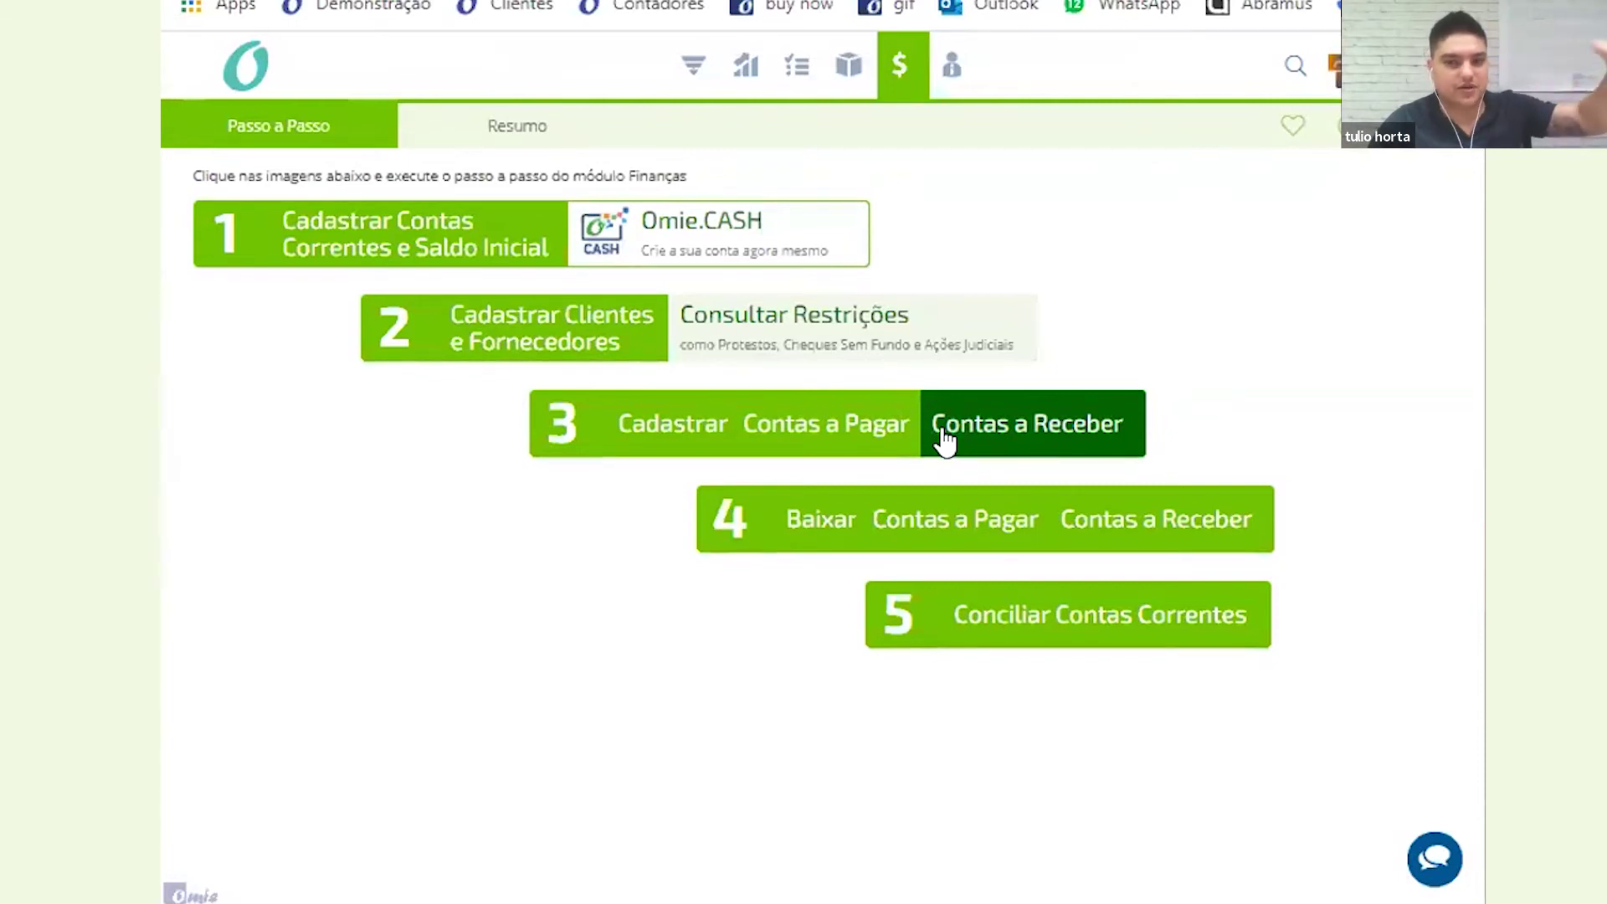
Open the payments board for settling accounts payable and examine the balances of the registered current accounts
left_click(898, 534)
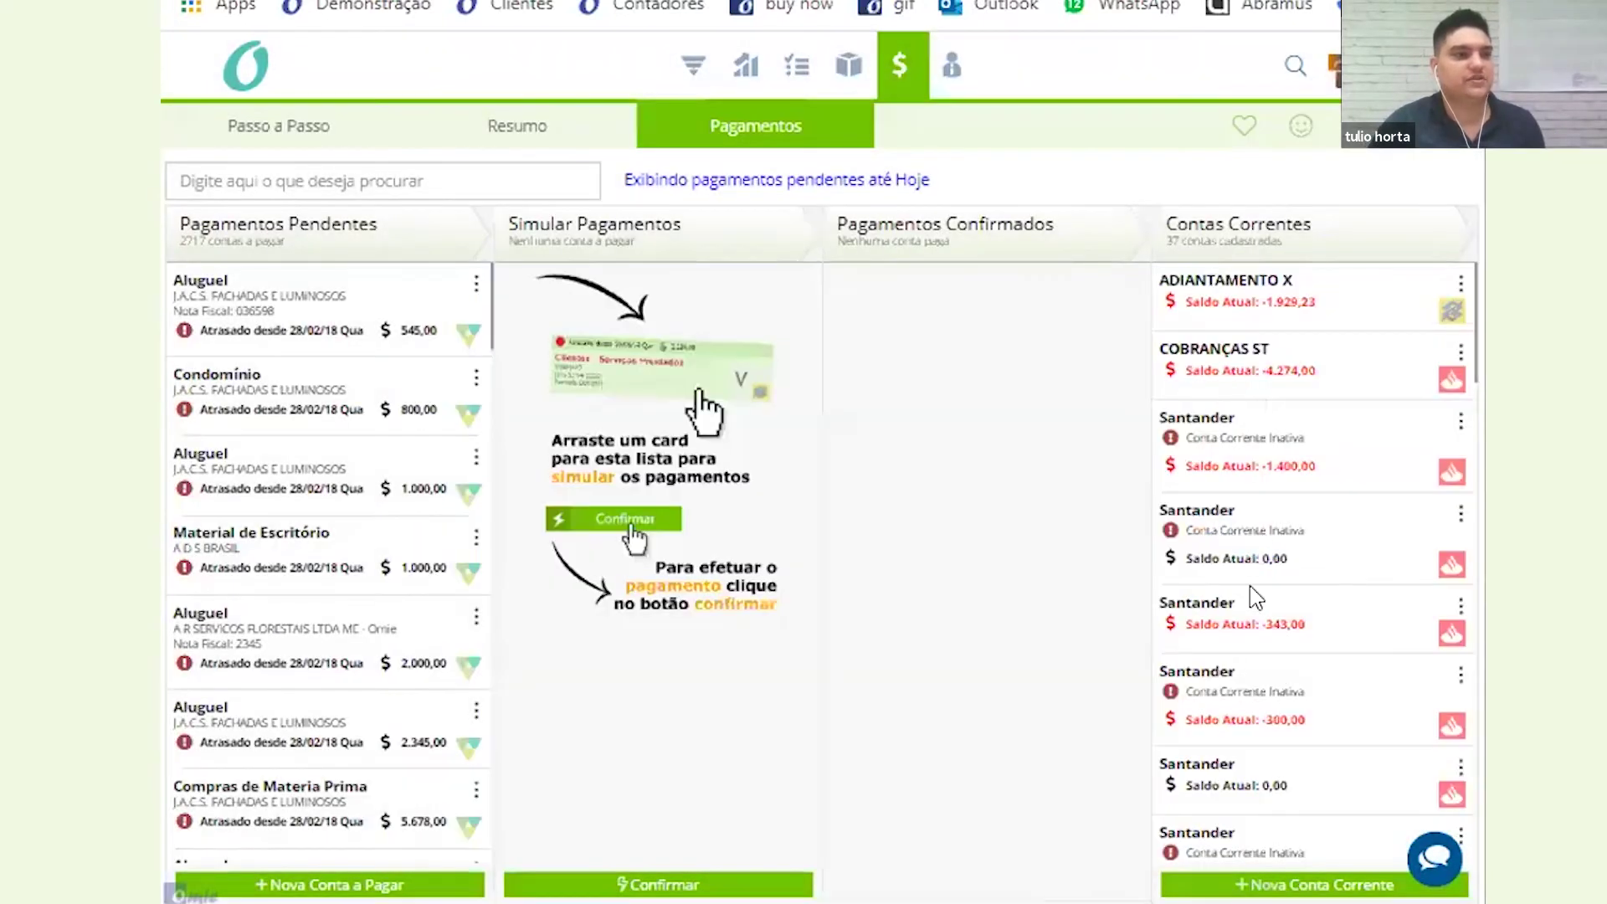
scroll(1255, 545, "down", 5)
scroll(1255, 544, "down", 12)
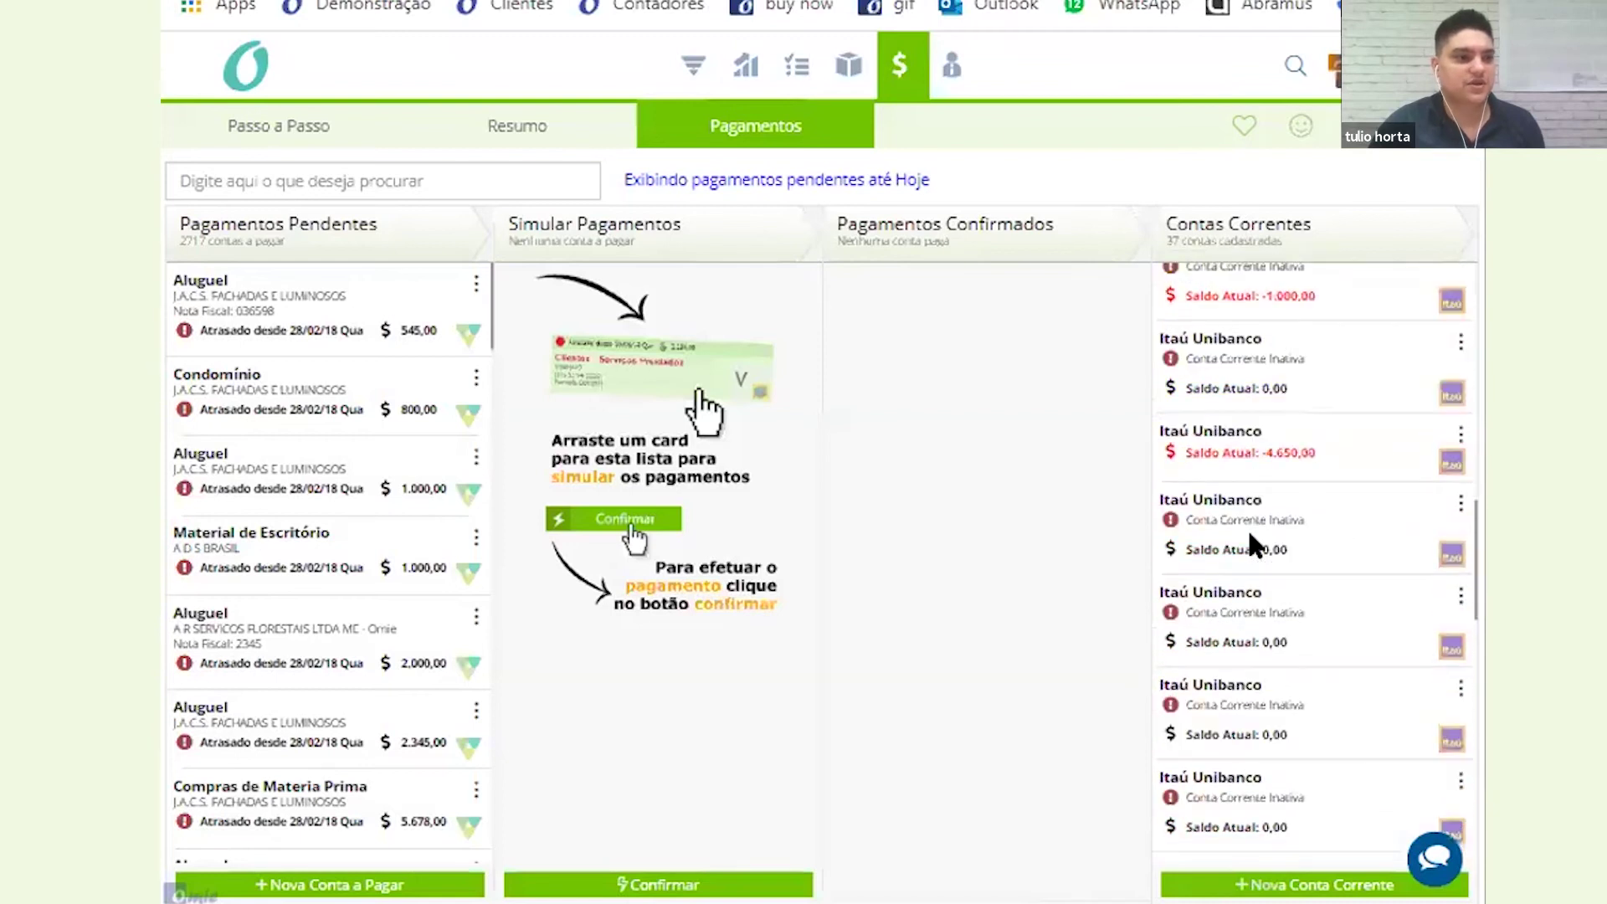
scroll(1252, 544, "up", 5)
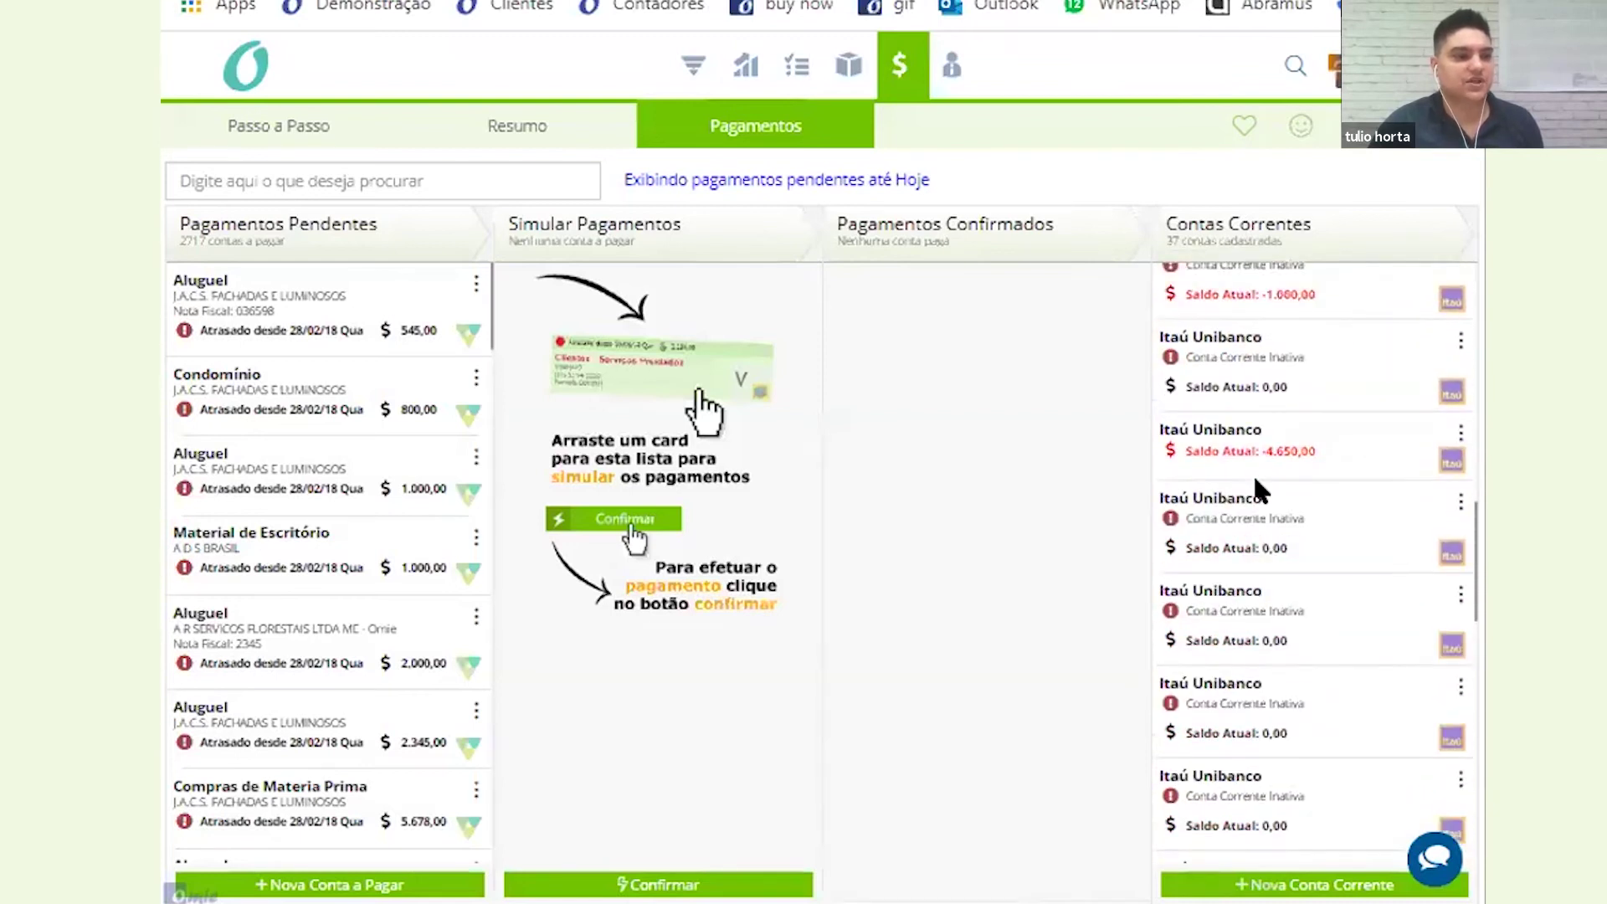
scroll(1250, 340, "up", 5)
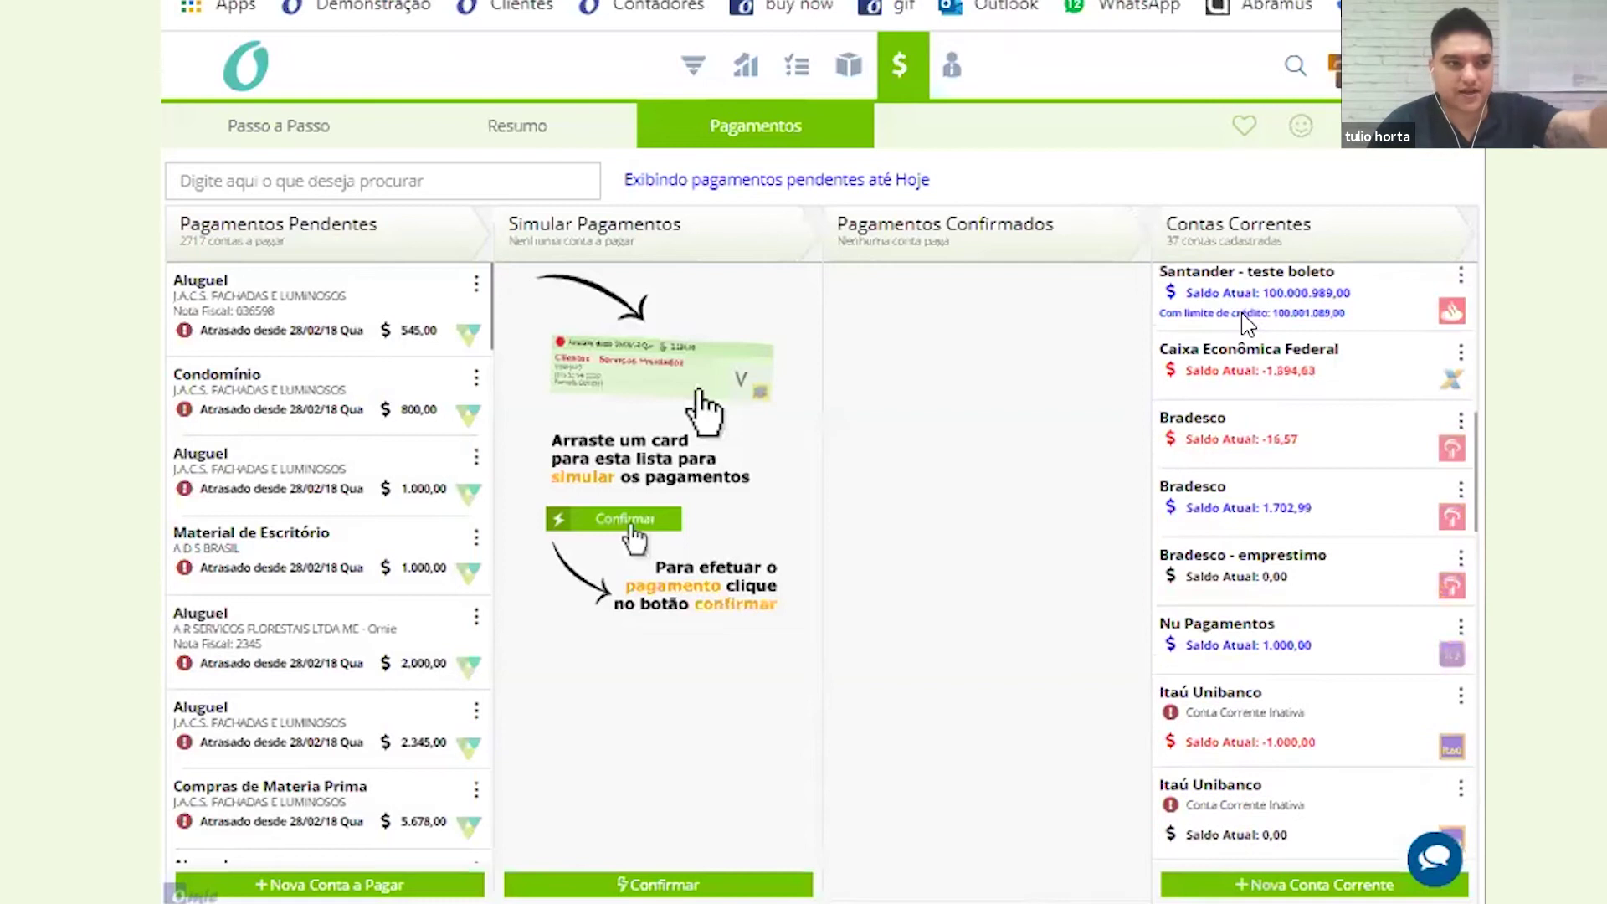
scroll(1247, 322, "up", 5)
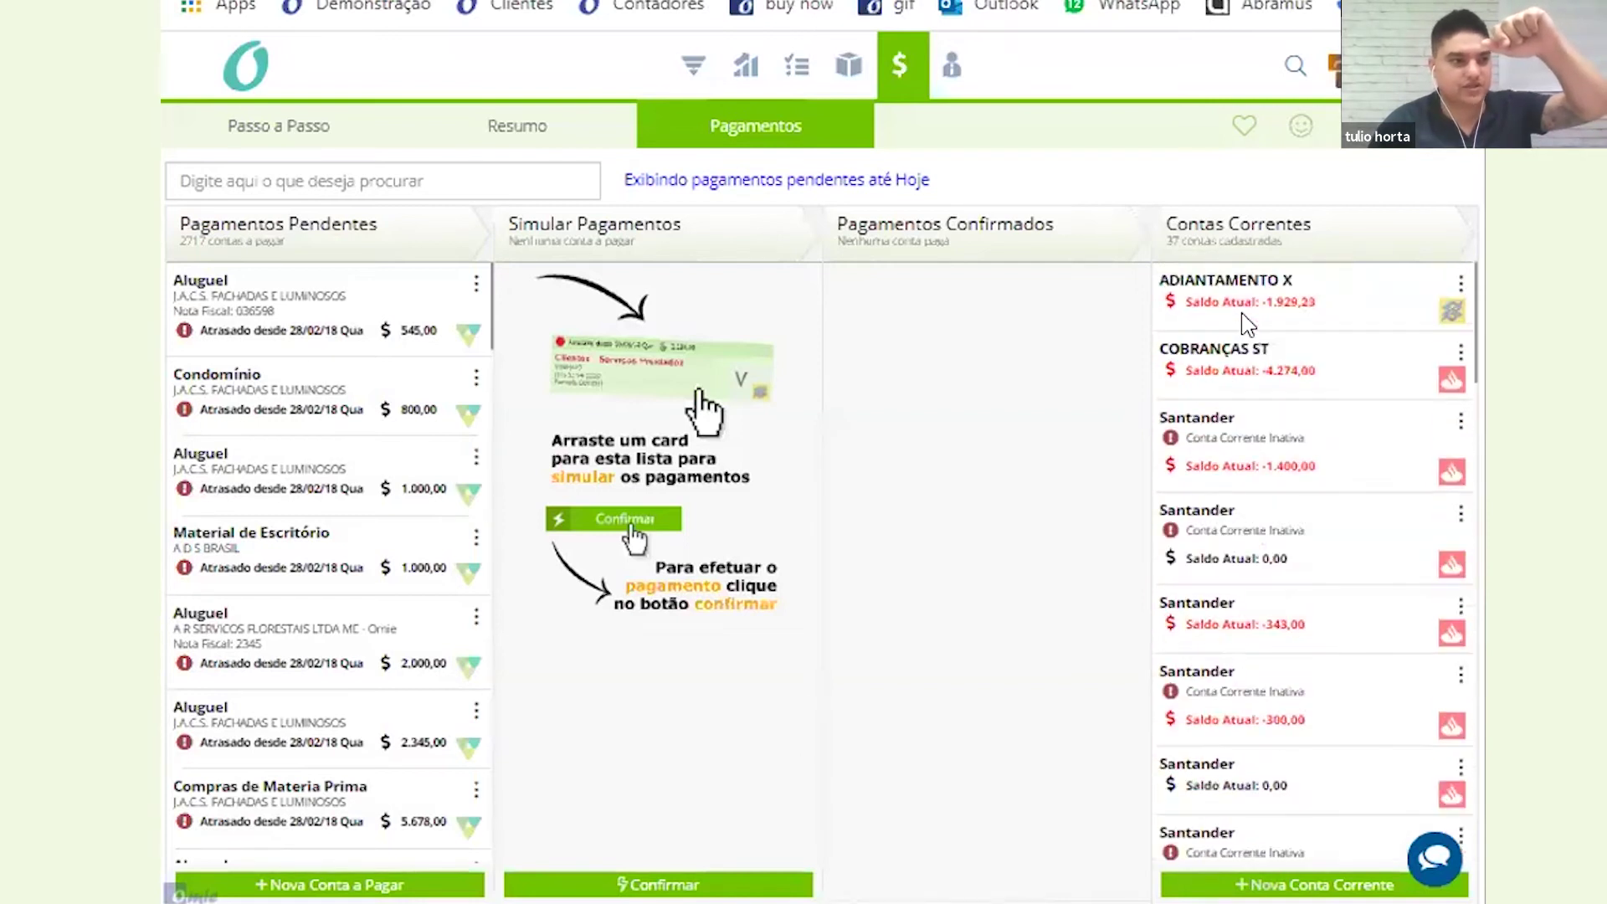
scroll(1247, 322, "down", 5)
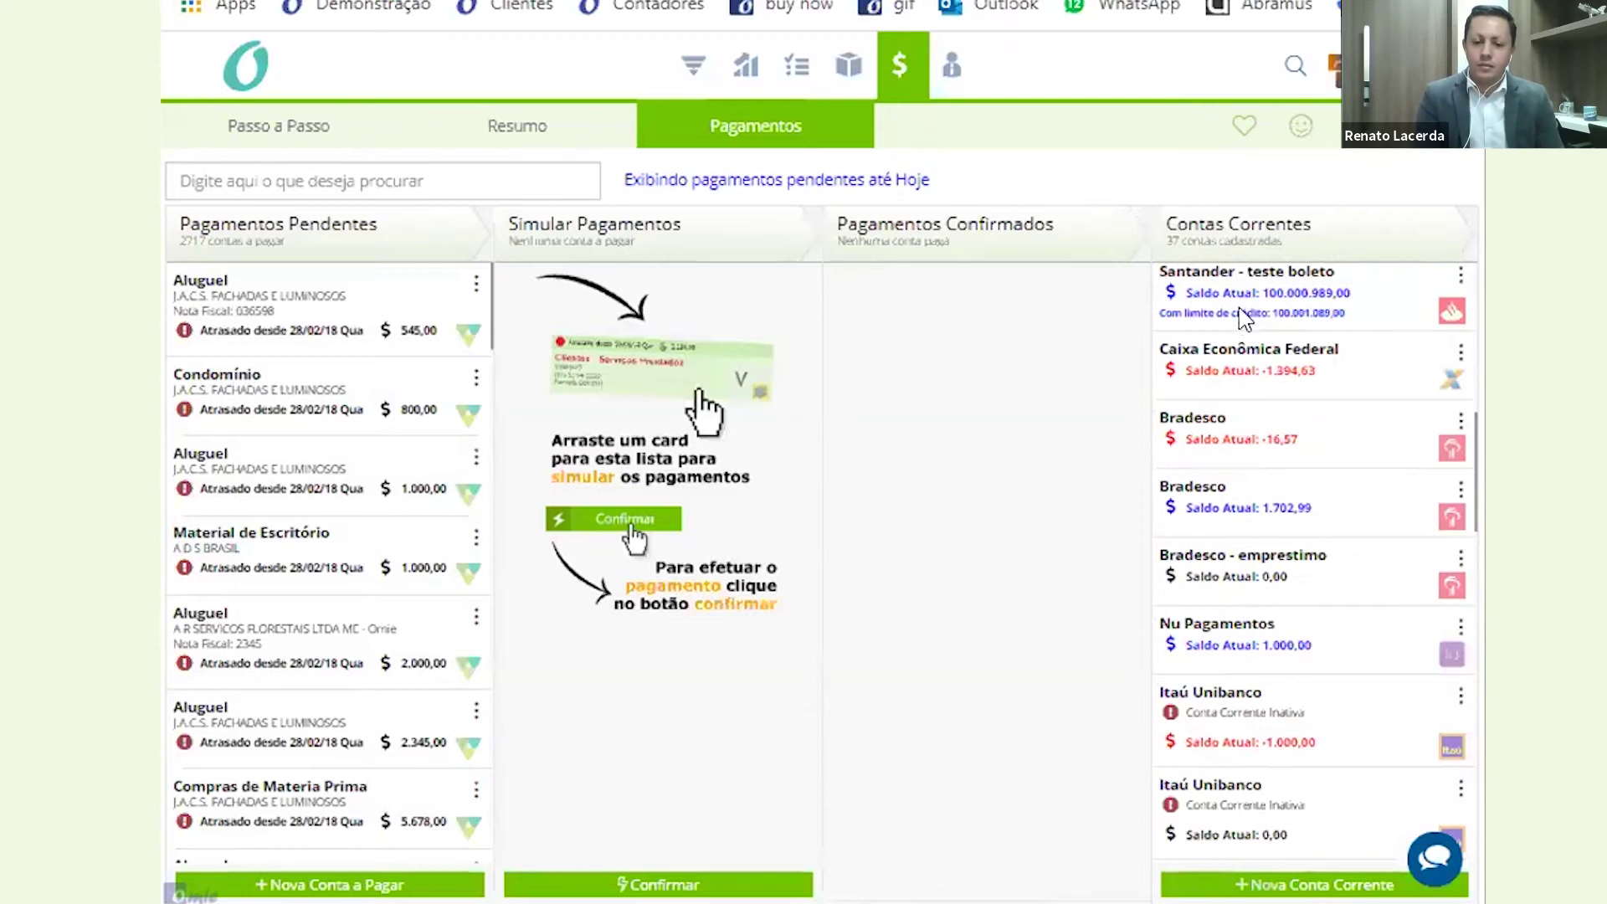
scroll(1241, 314, "up", 5)
scroll(1304, 564, "down", 4)
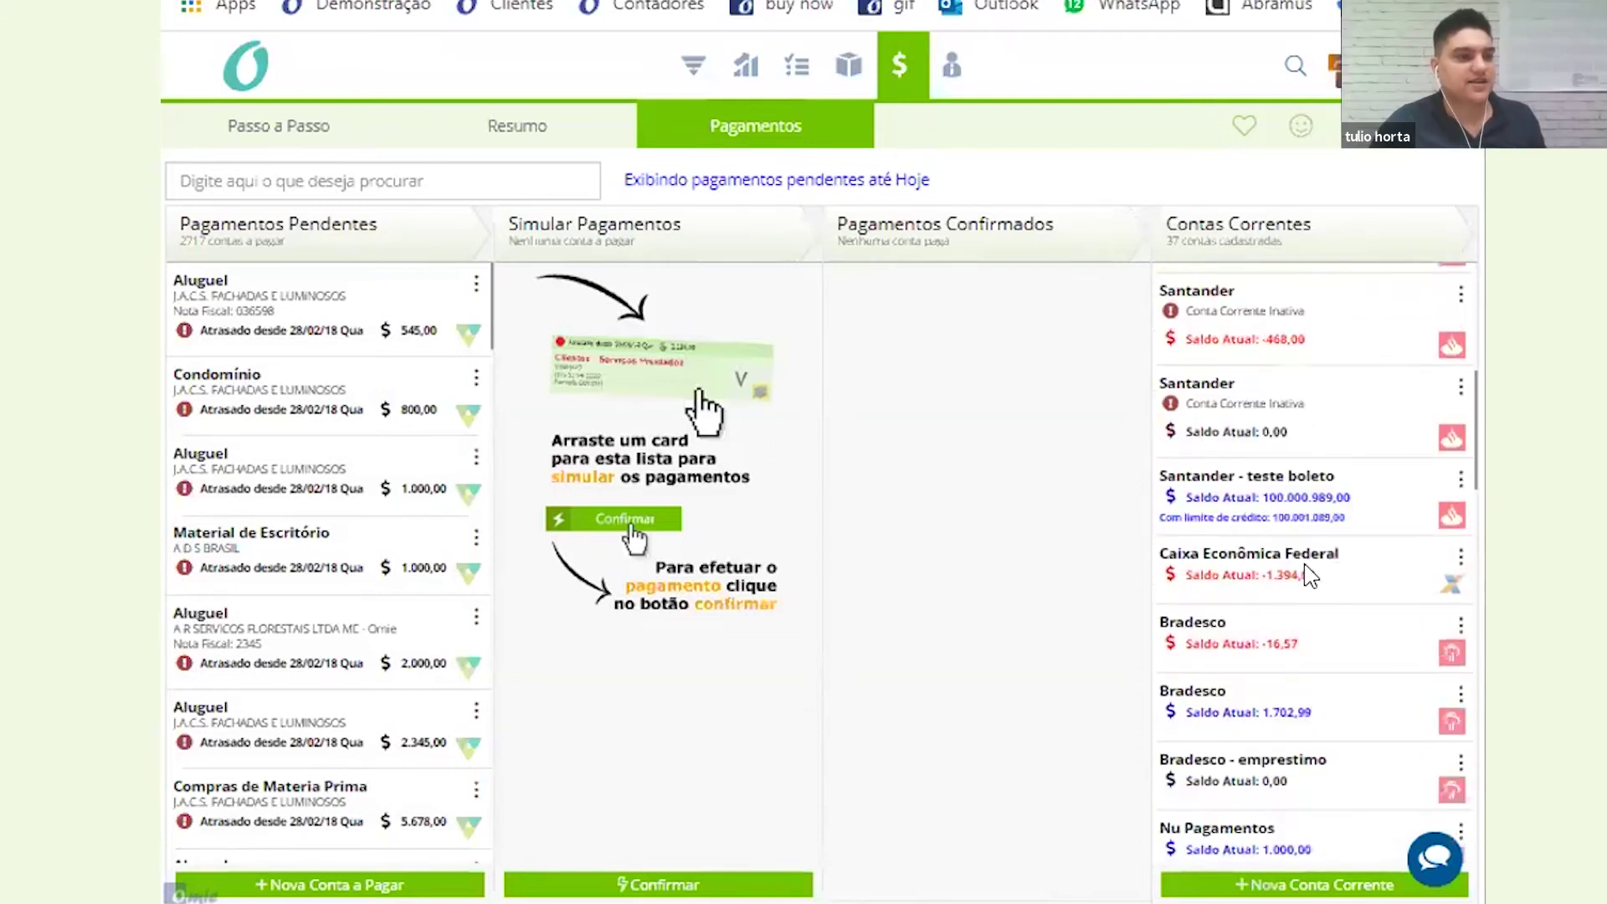
scroll(1304, 564, "down", 1)
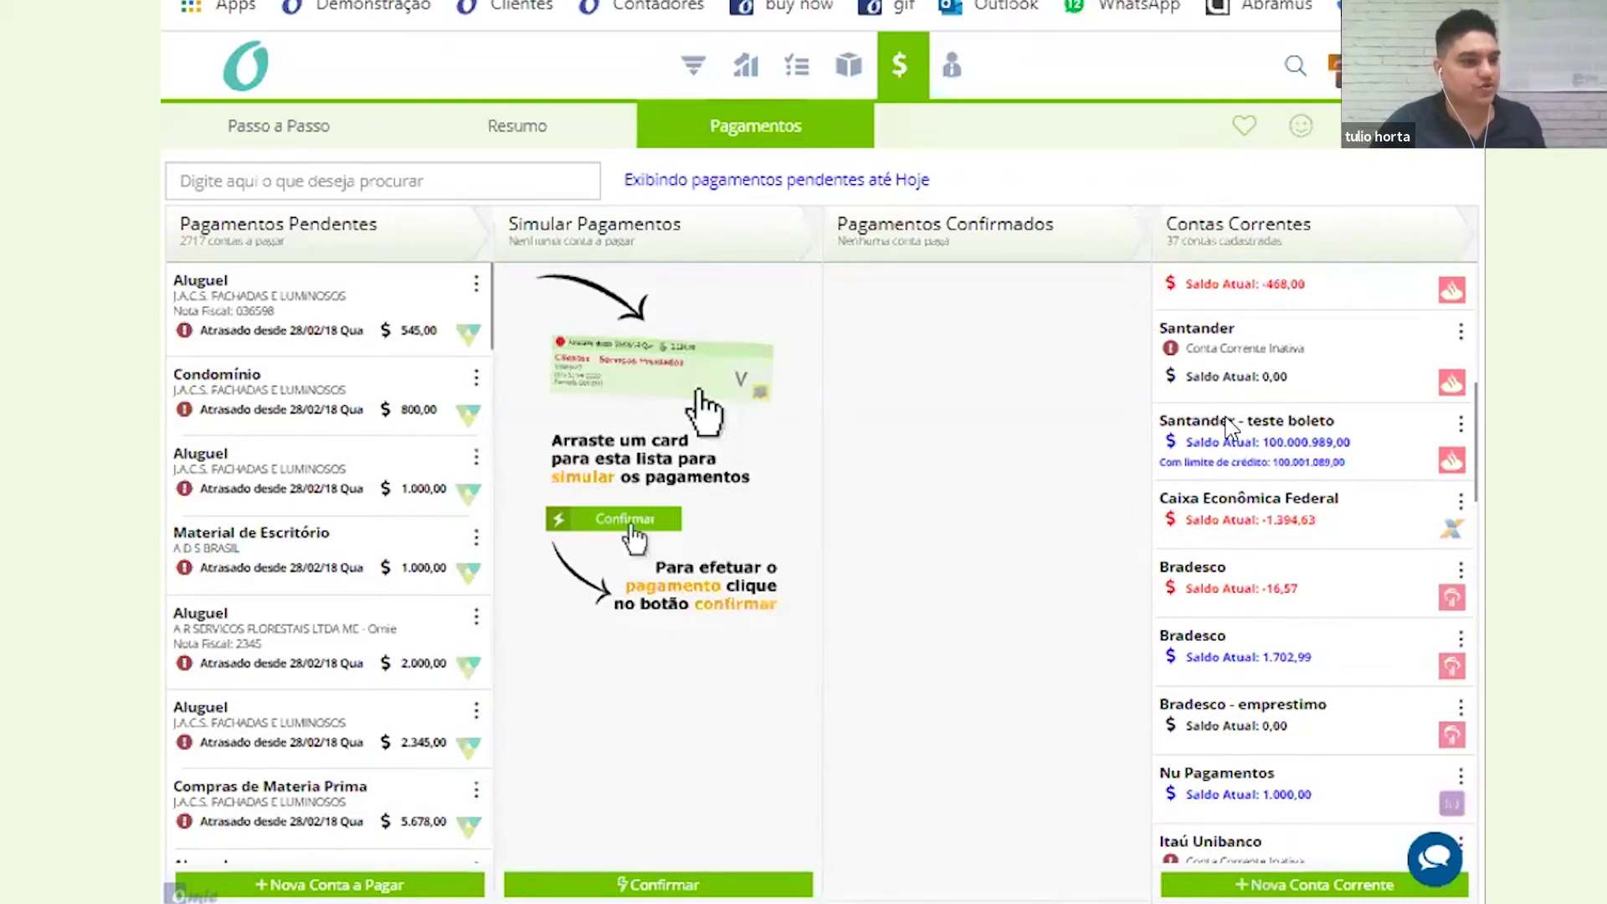
scroll(1230, 429, "down", 3)
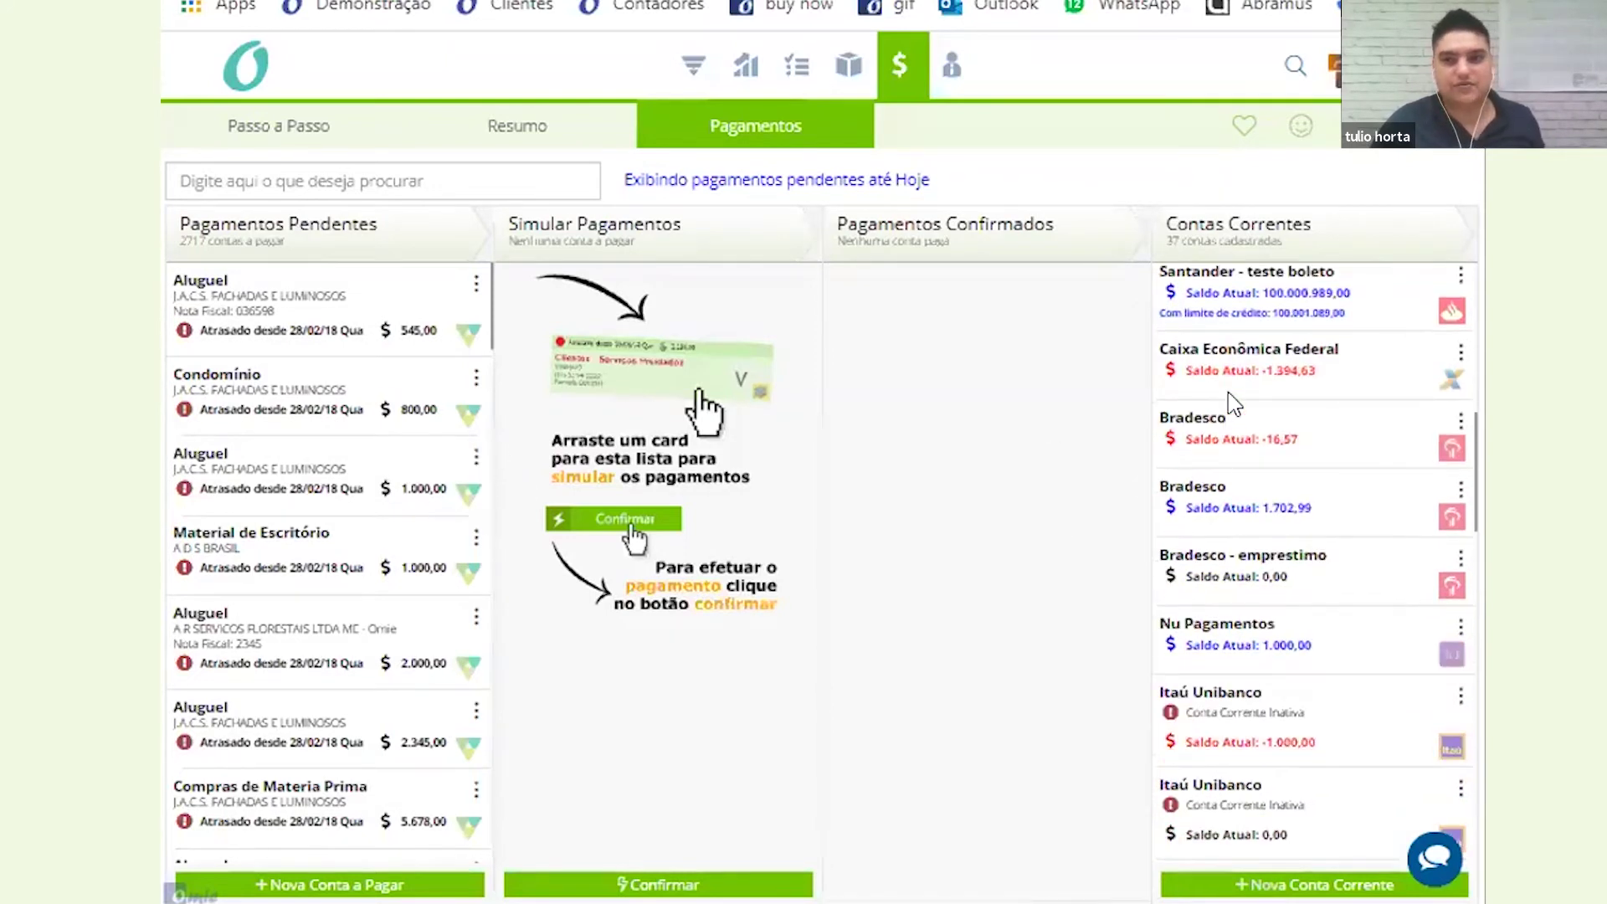
scroll(1228, 392, "up", 3)
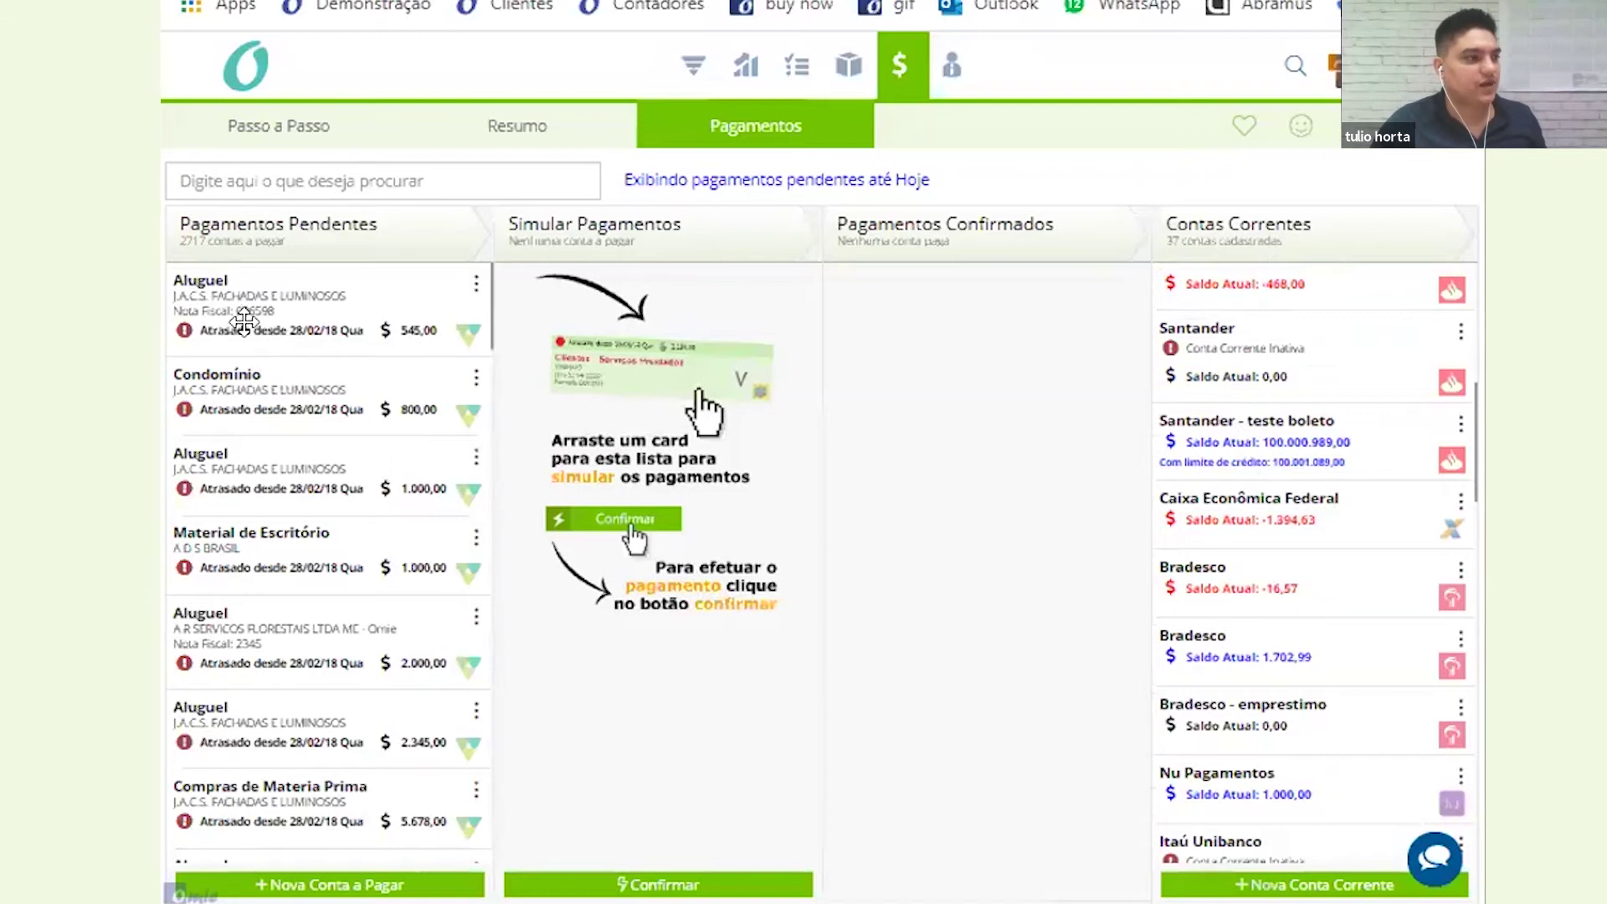
Look through the pending payments and filter them to the period Próximos 07 dias
scroll(283, 390, "down", 3)
scroll(285, 411, "down", 15)
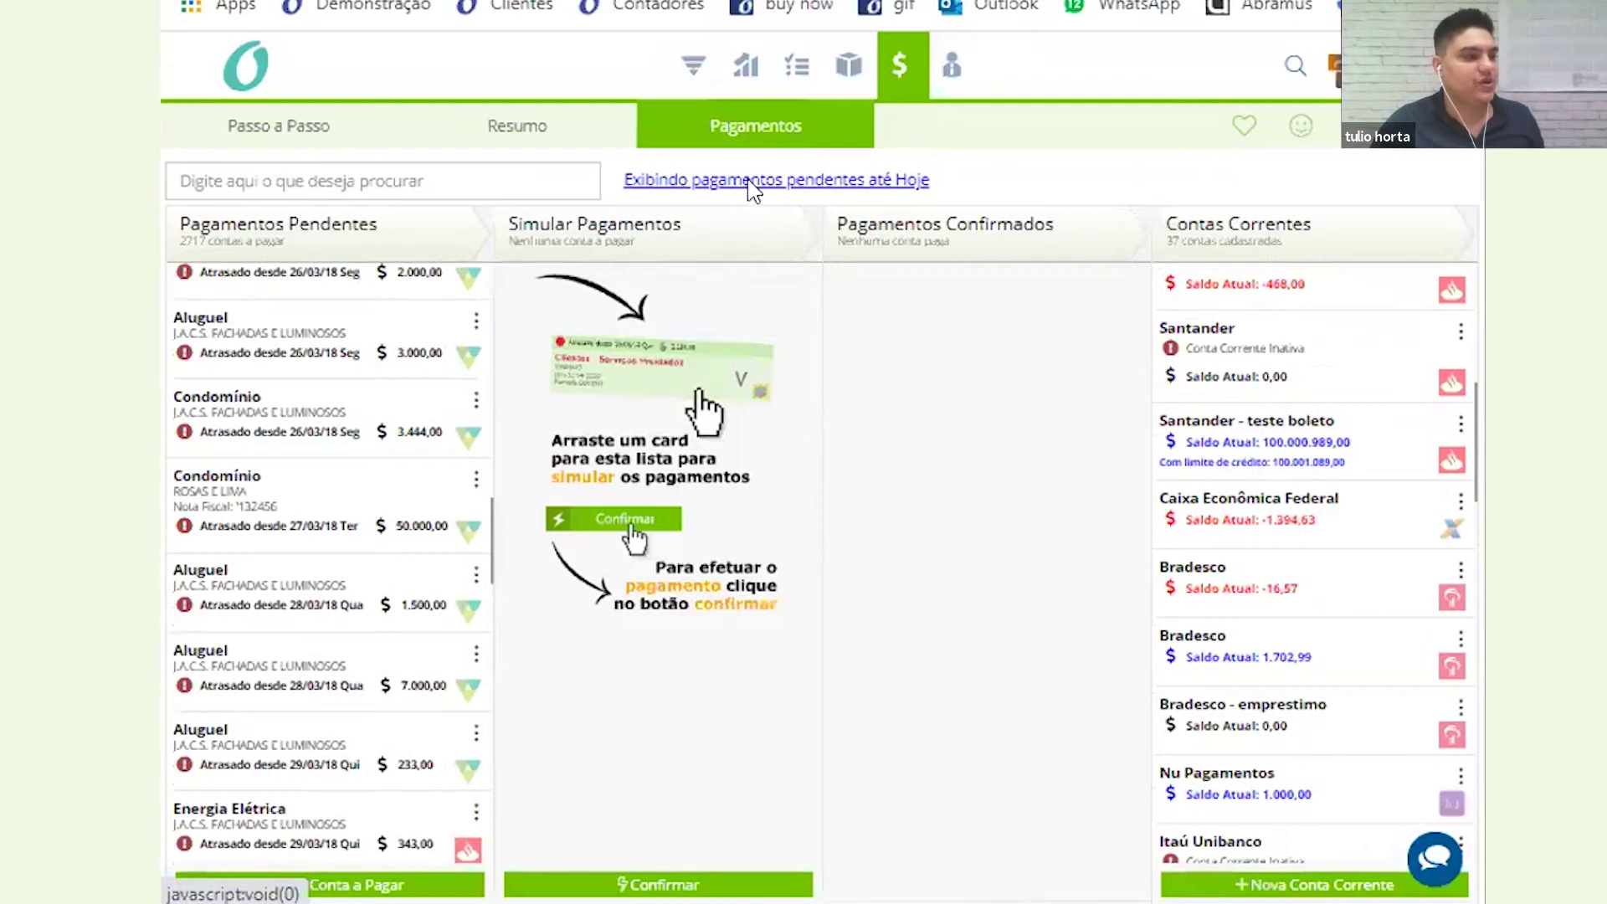
scroll(354, 374, "up", 7)
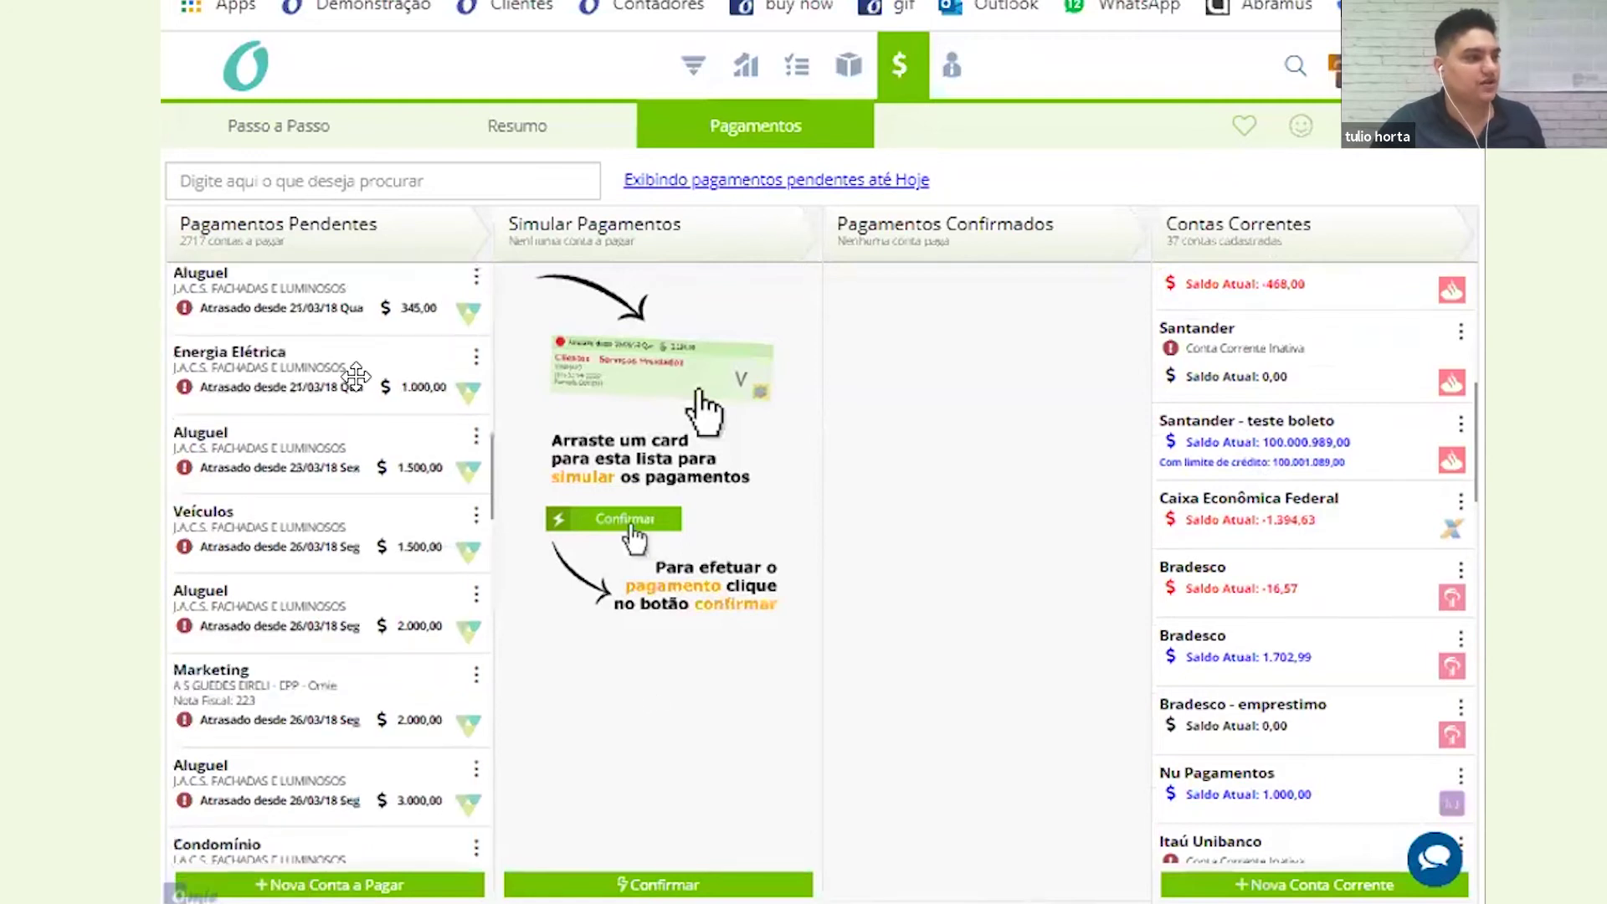
left_click(849, 179)
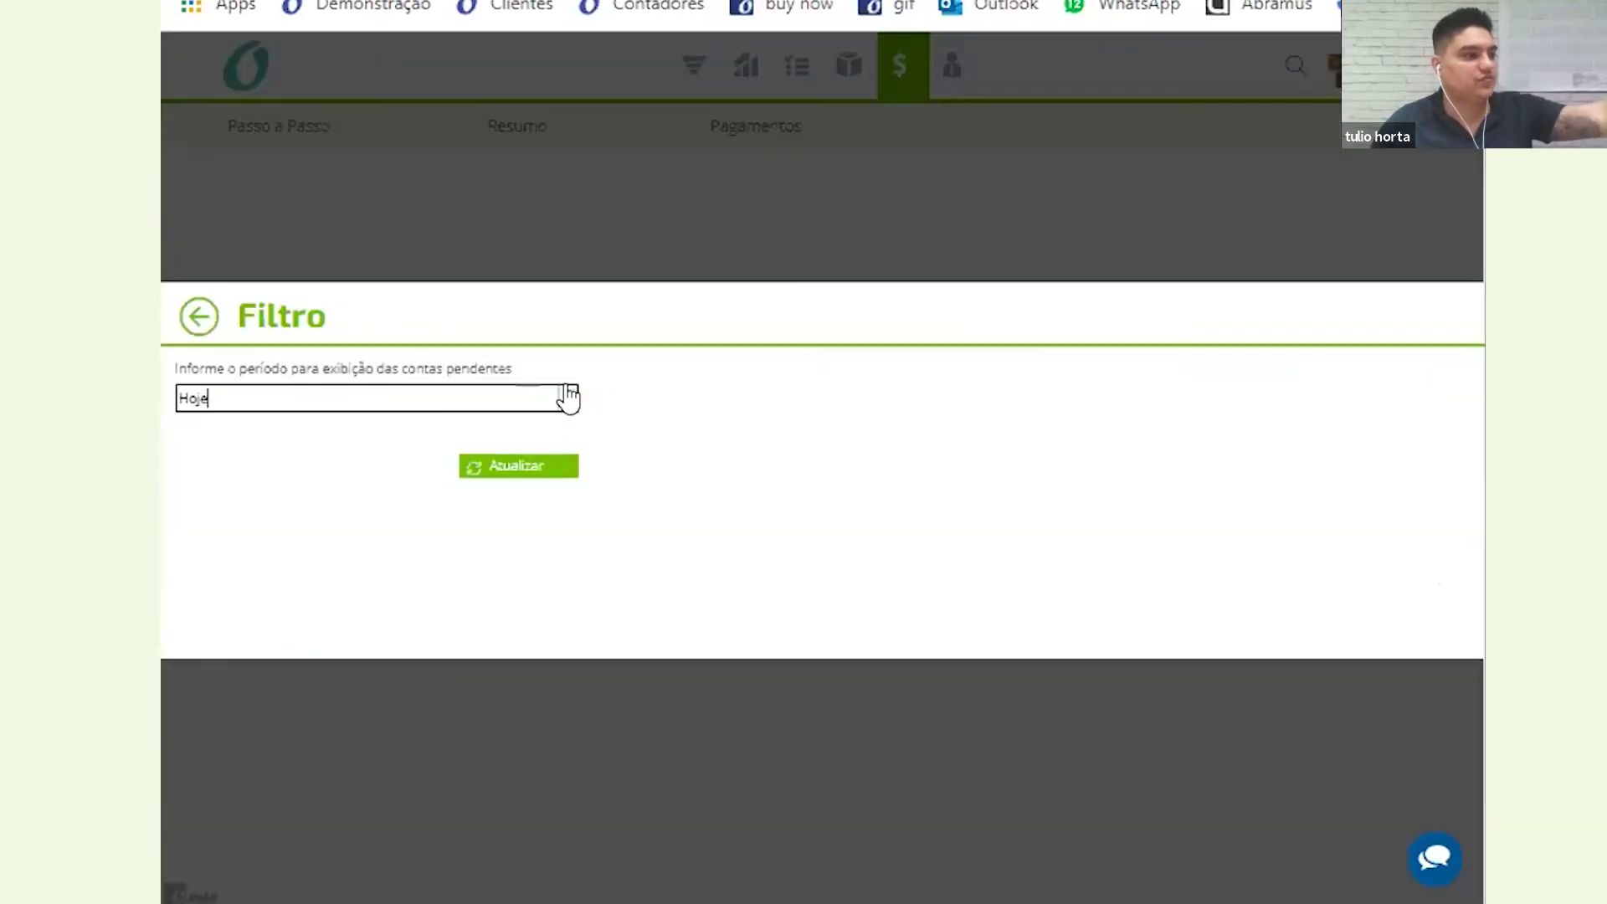
left_click(569, 396)
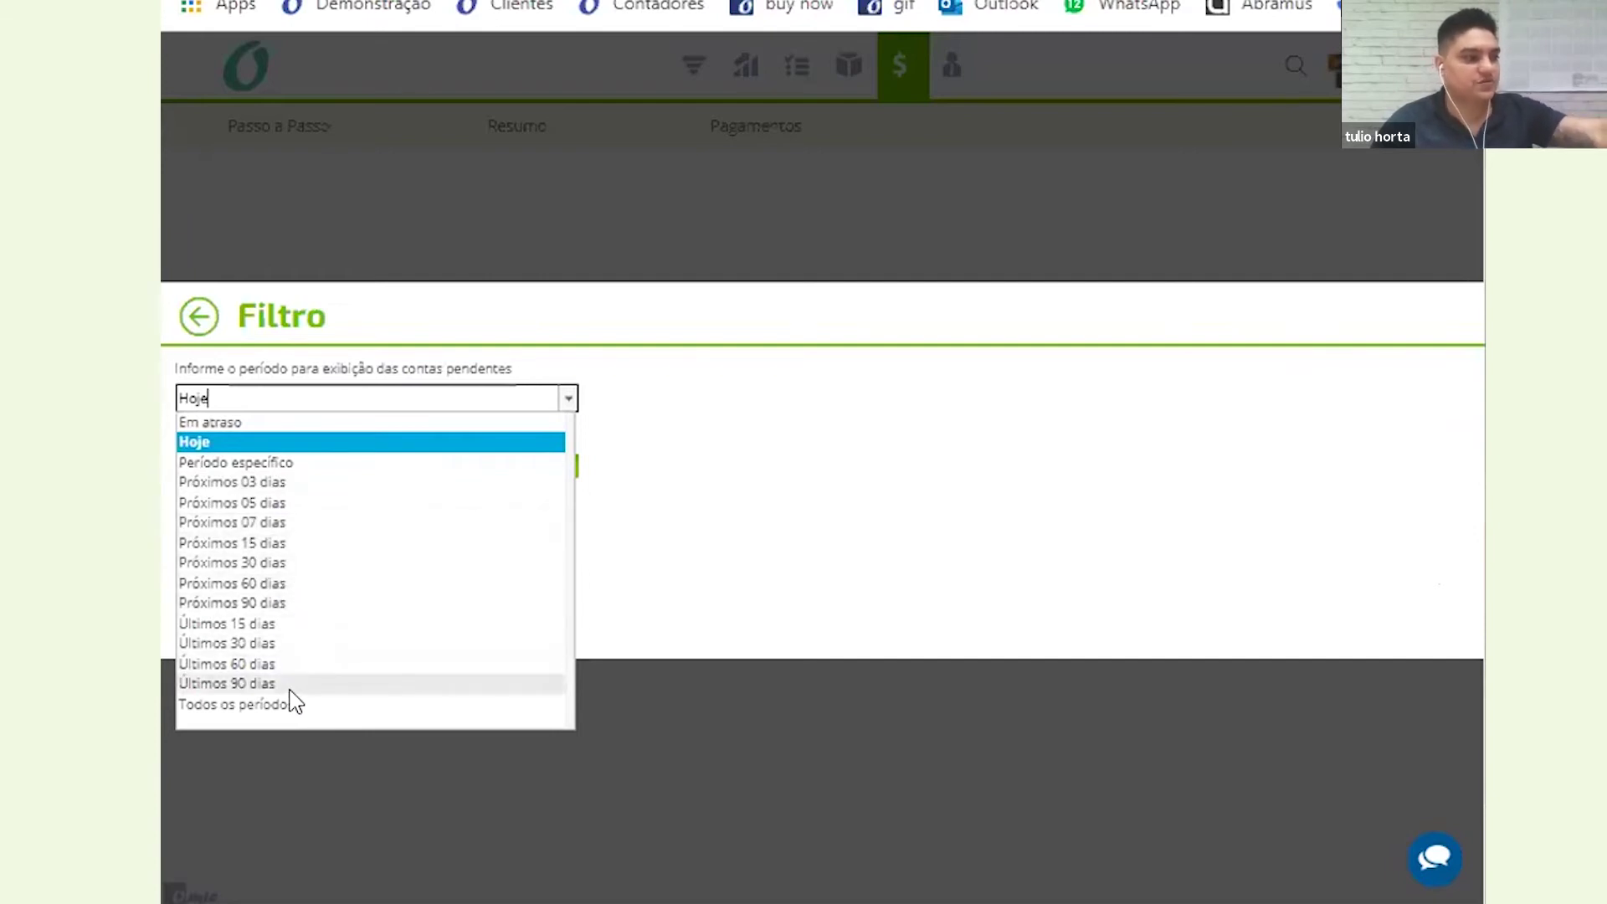
left_click(287, 522)
left_click(517, 467)
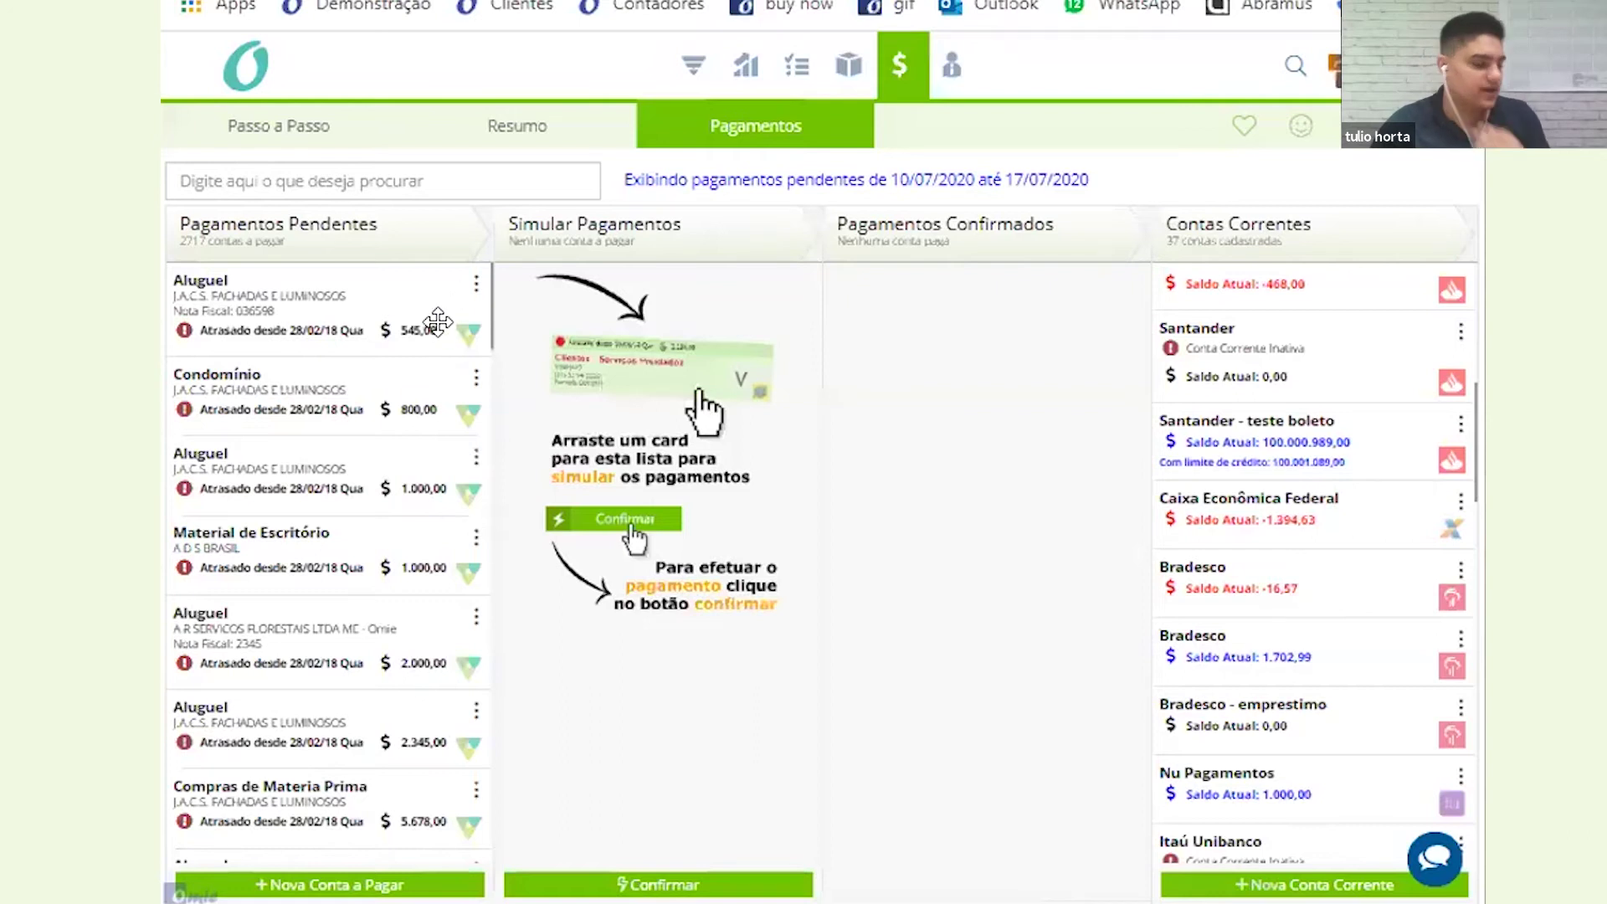
Simulate paying the 200,00 Aluguel of D C COMERCIO DE ARMARINHOS E PERFUMARIA LTDA and check its effect on the Itaú Unibanco balance
left_click_drag(347, 298, 719, 331)
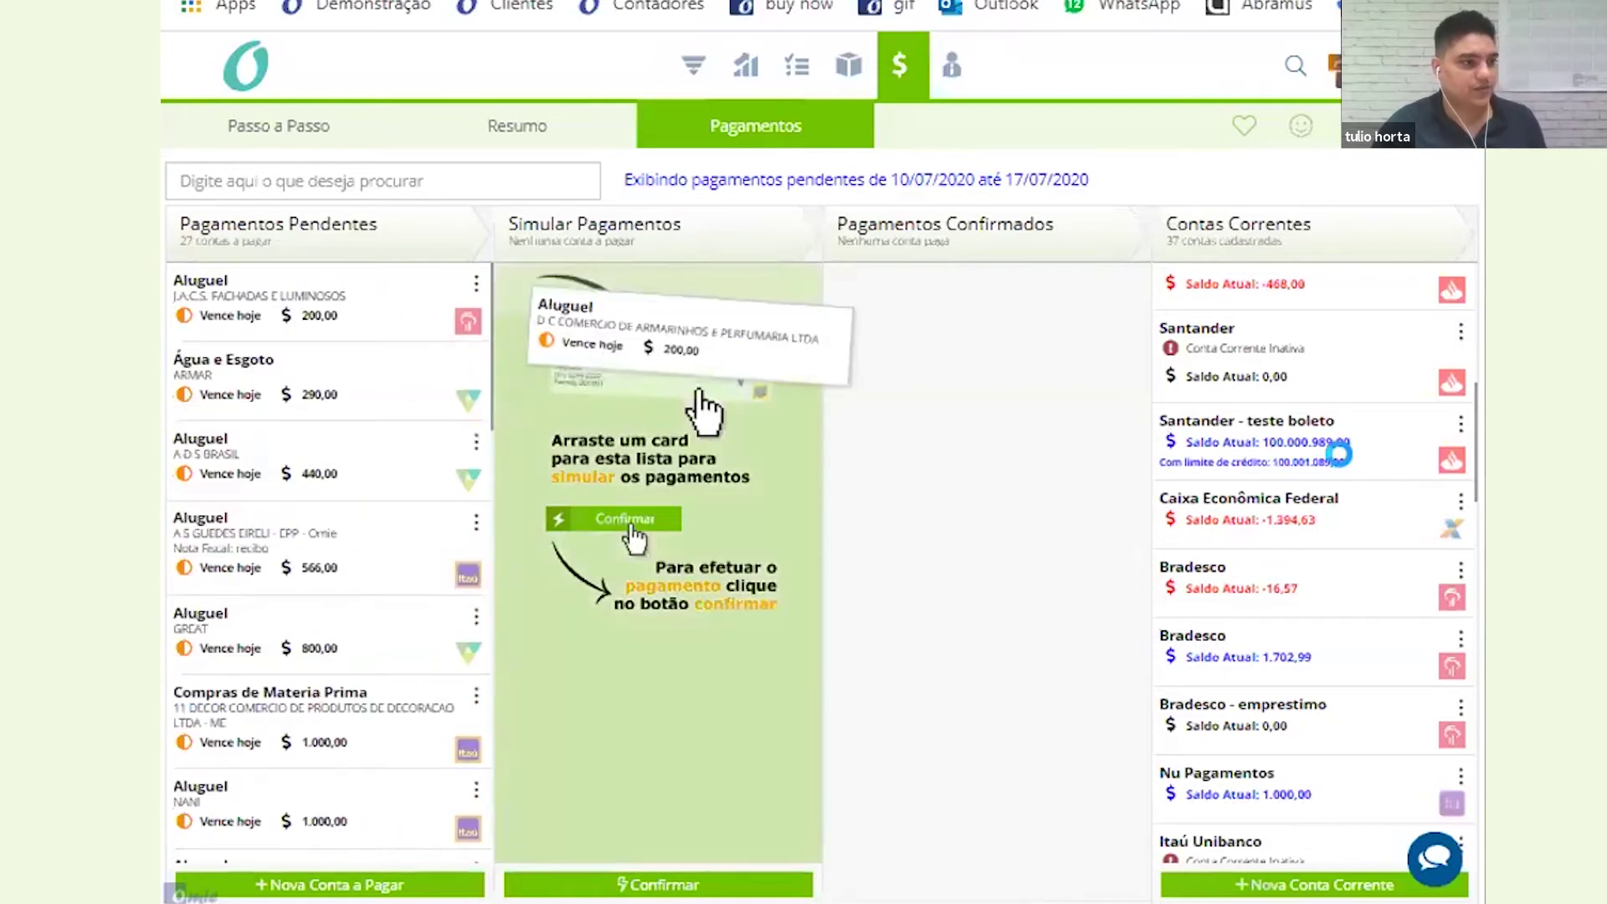
scroll(1297, 440, "up", 6)
scroll(1296, 441, "down", 15)
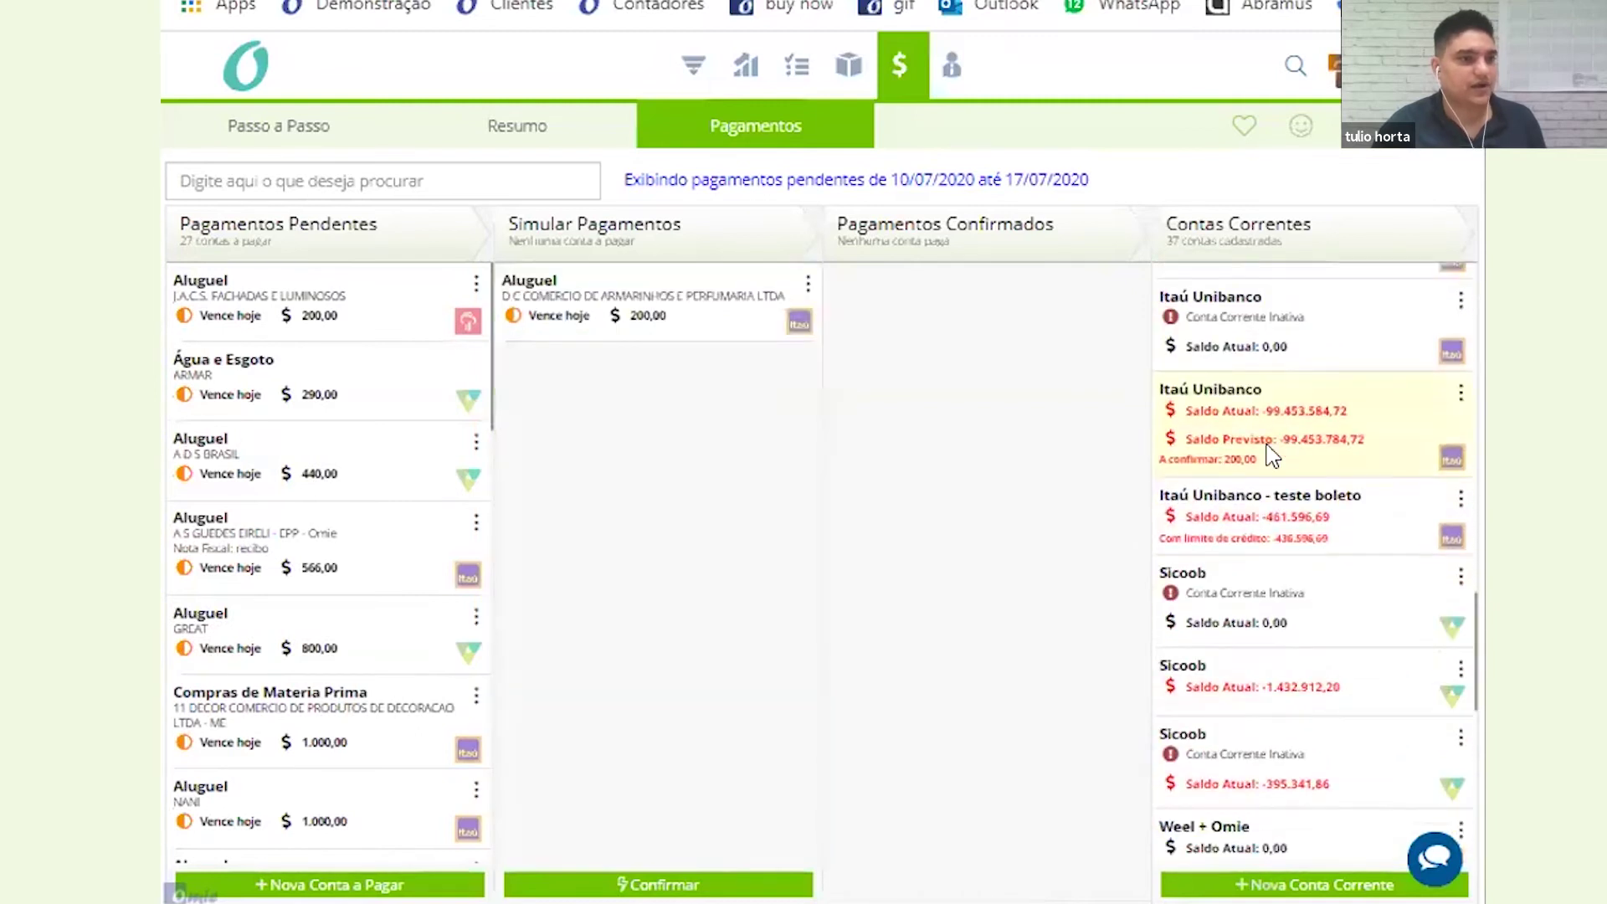
scroll(1269, 454, "down", 2)
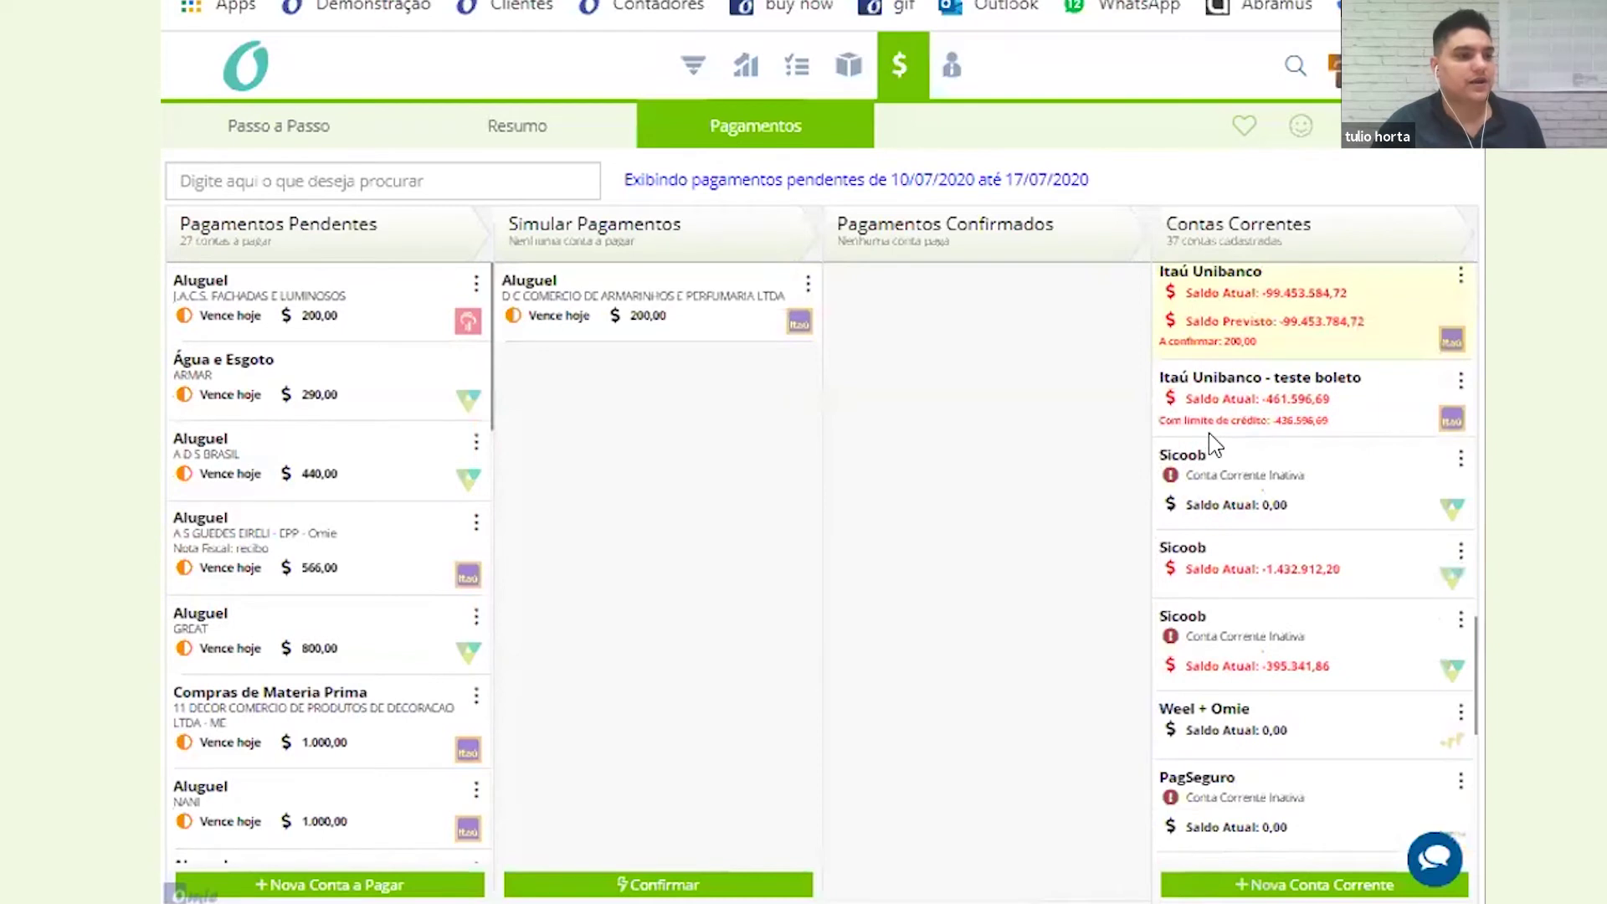
scroll(1203, 441, "up", 2)
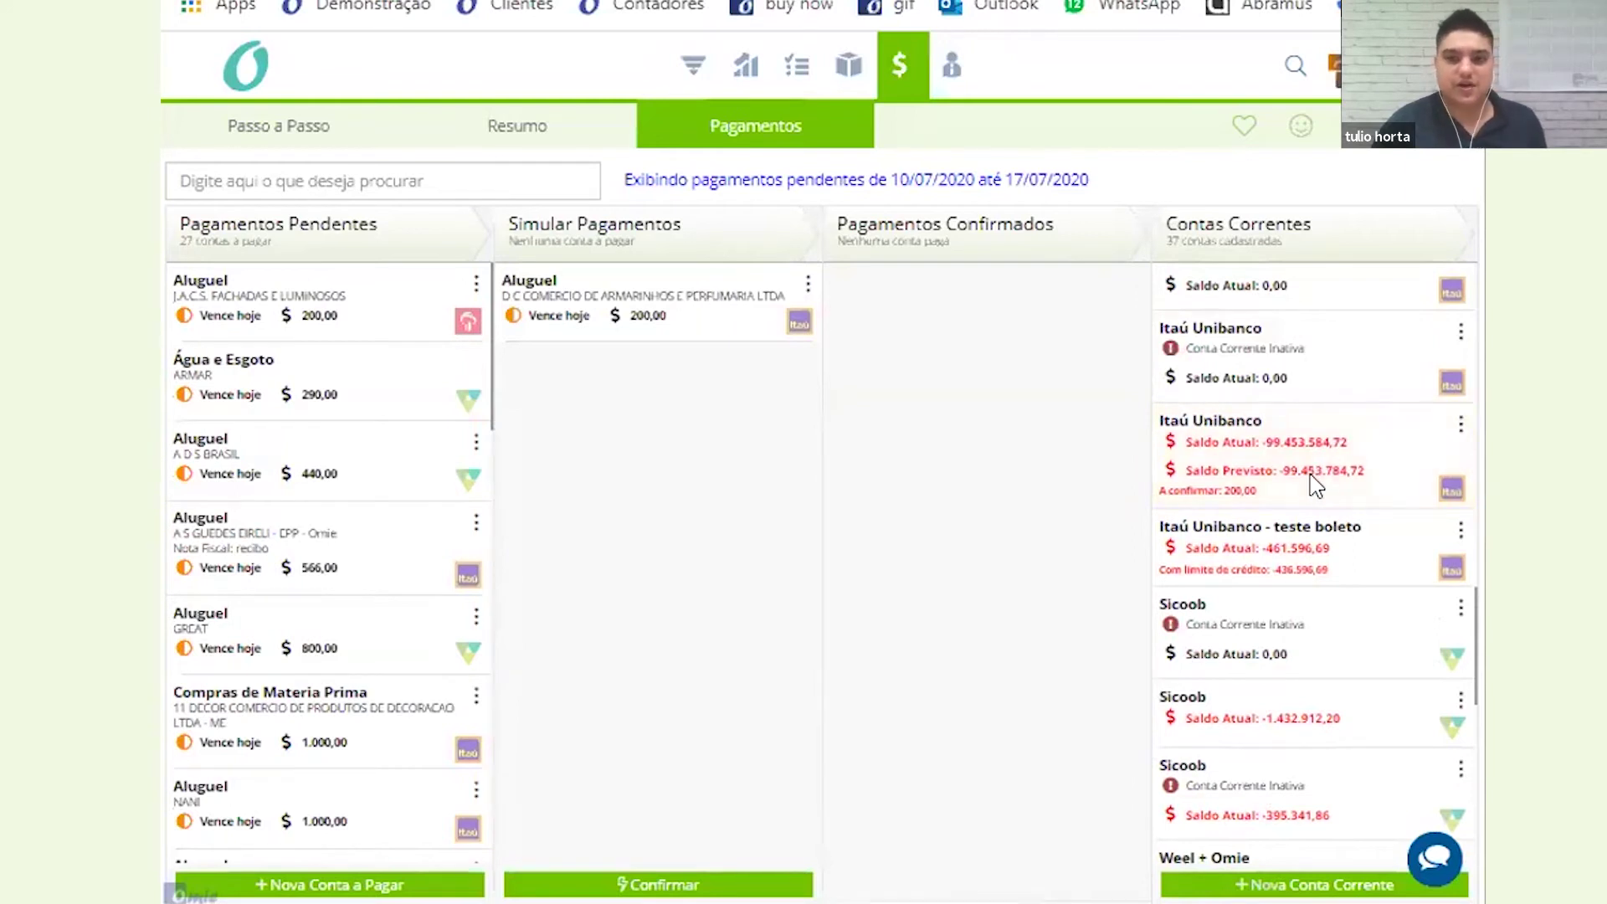
Add the 566,00 Aluguel of A S GUEDES EIRELI and the 1.000,00 Compras de Materia Prima of 11 DECOR to the payment simulation
left_click_drag(389, 573, 678, 580)
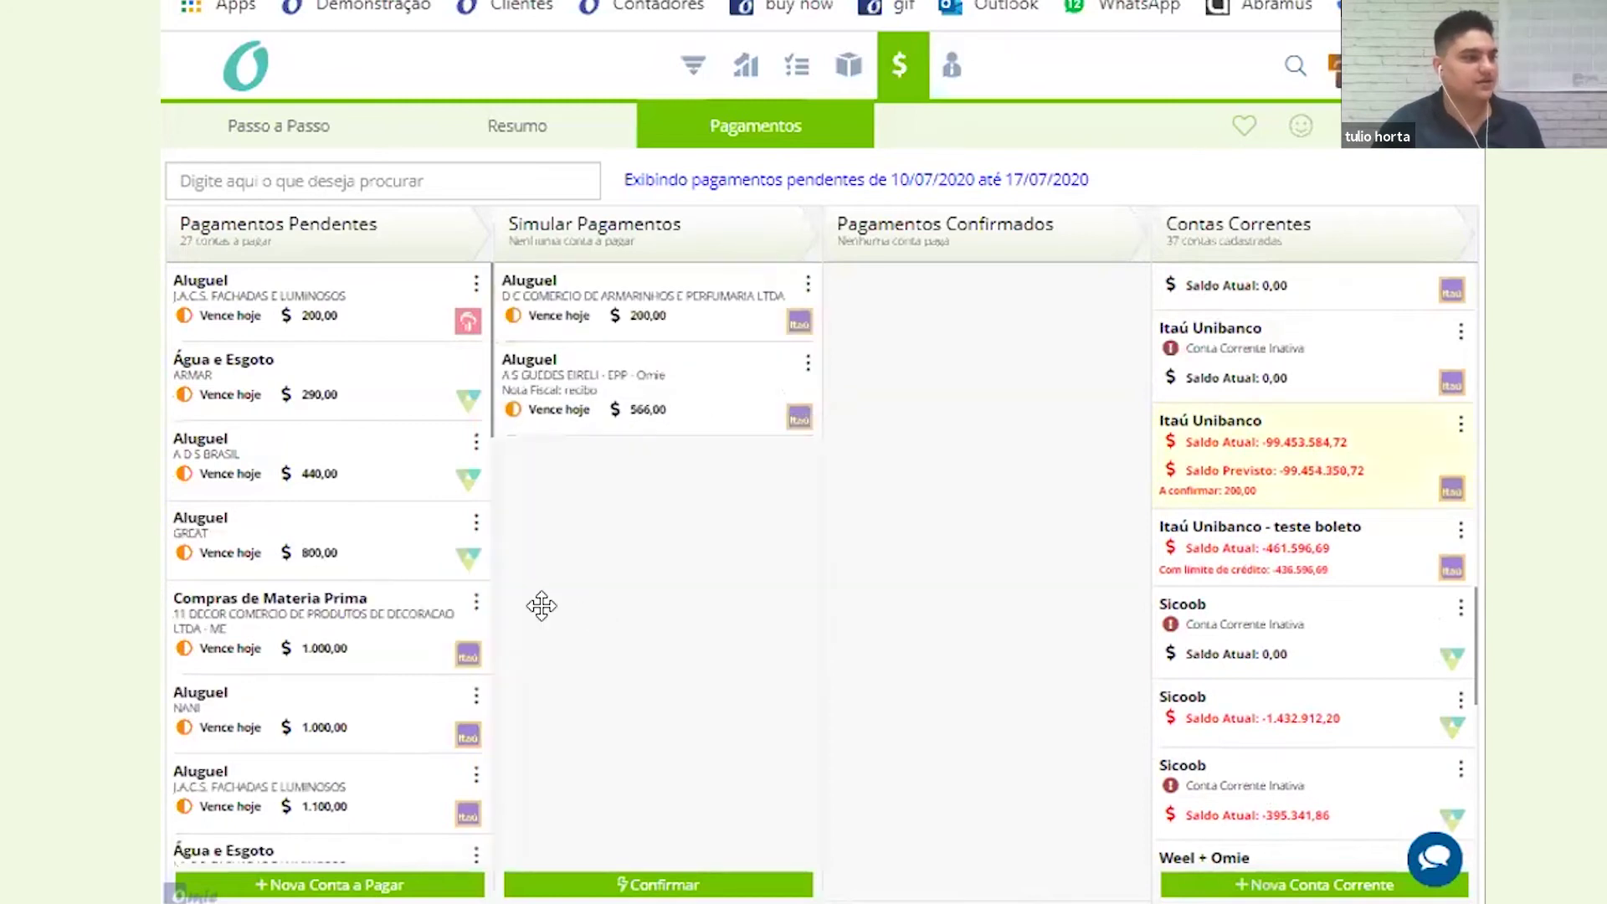
left_click_drag(410, 598, 746, 360)
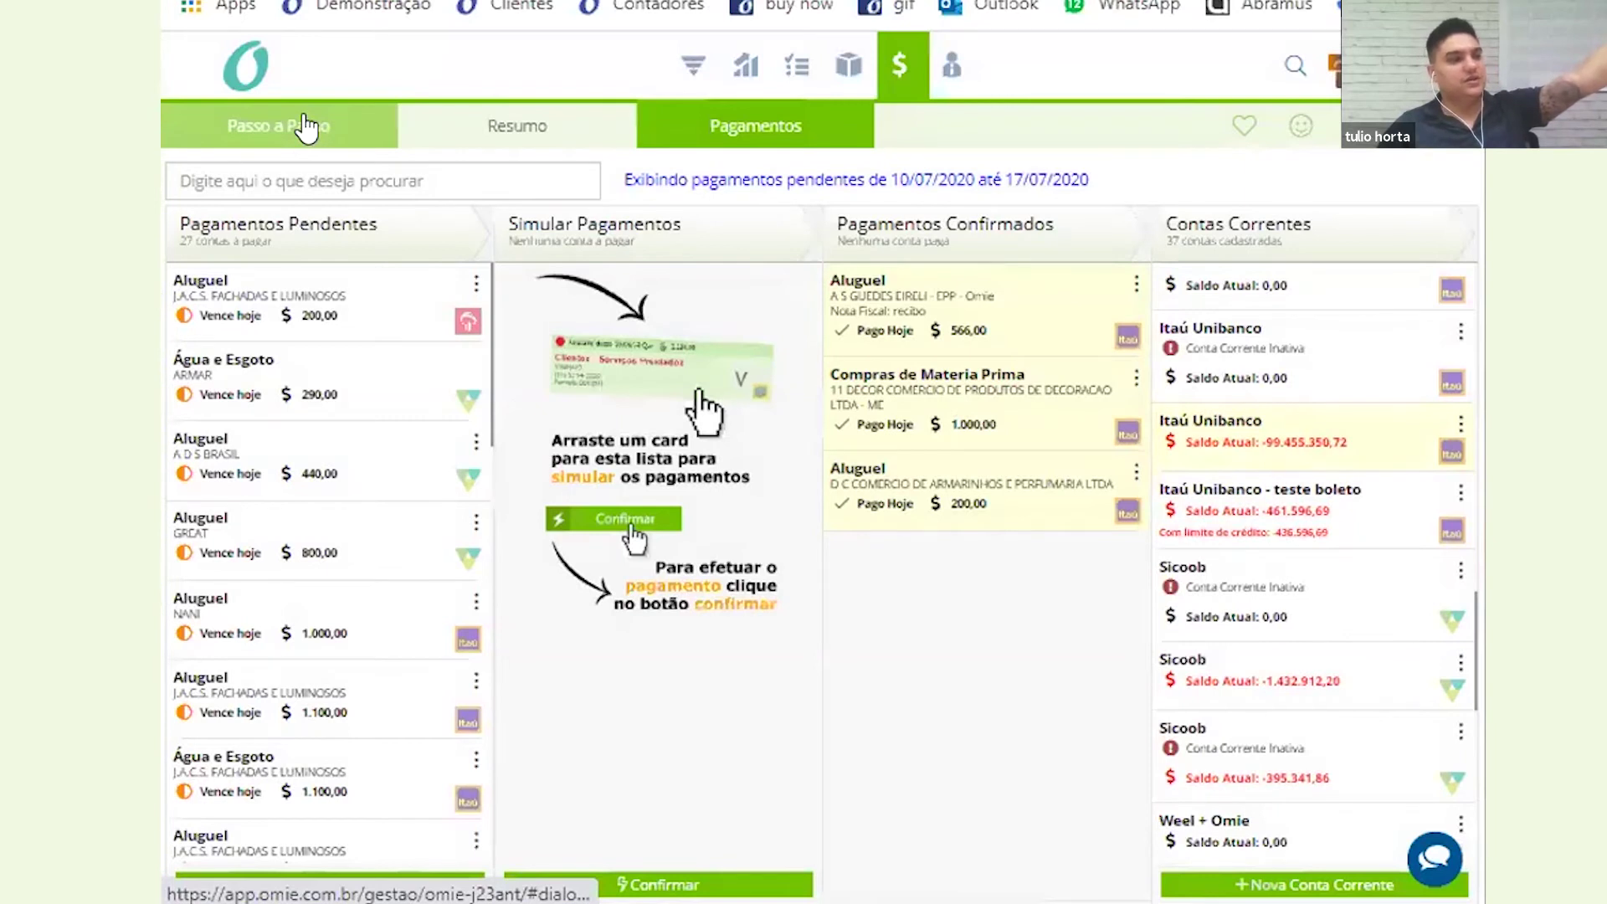
Open the current account reconciliation and import the bank statement OFX file for Itaú Unibanco
left_click(306, 126)
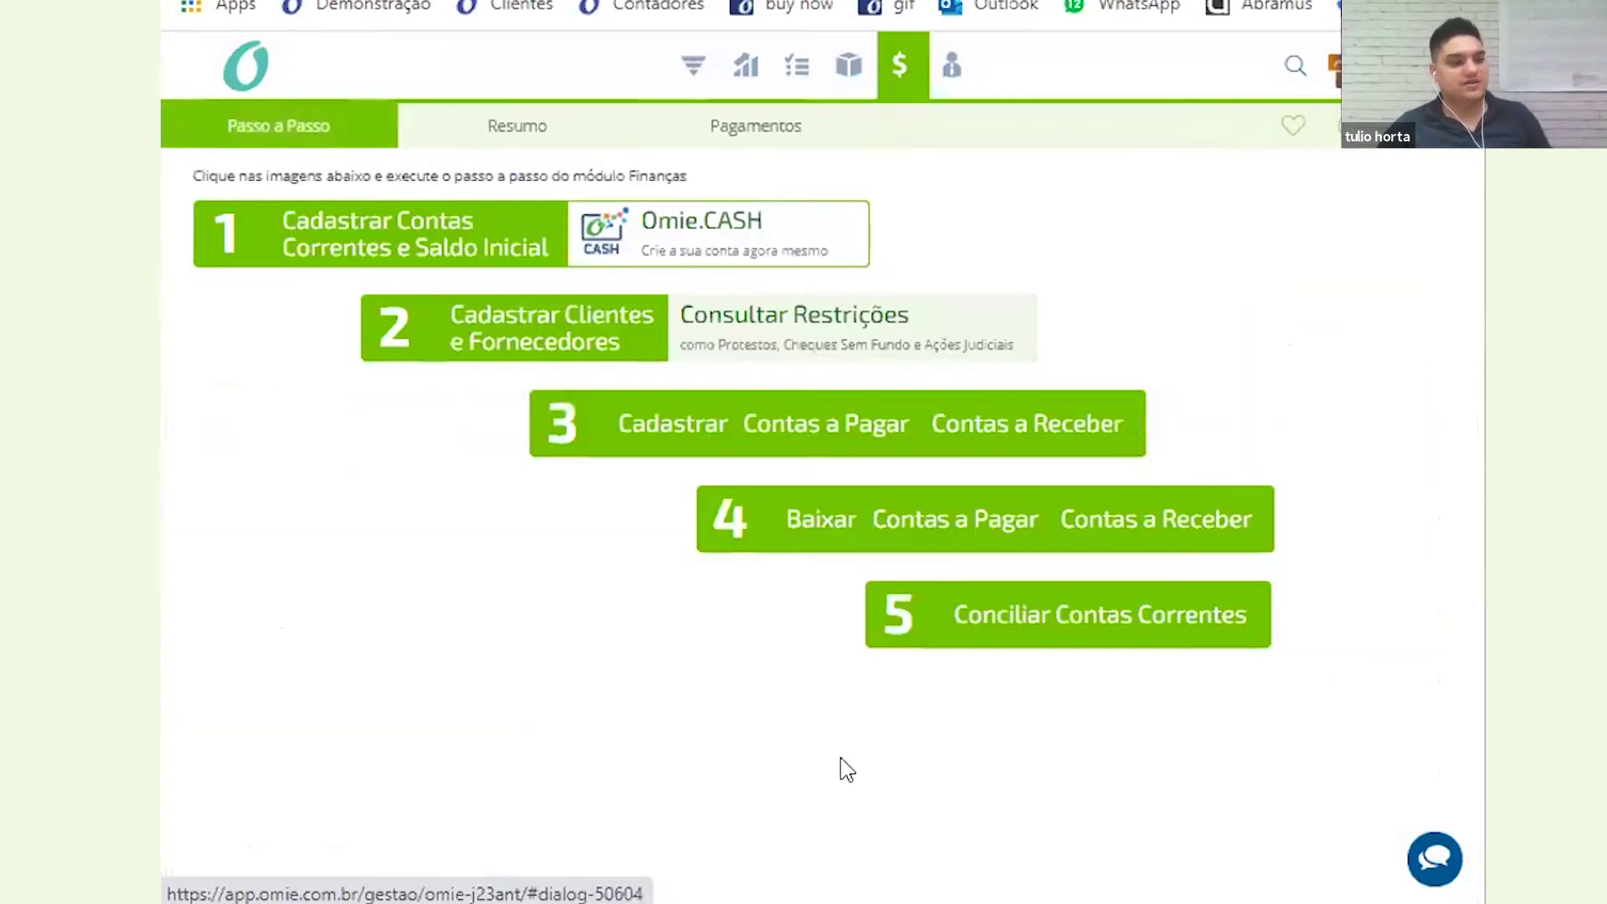
left_click(1032, 630)
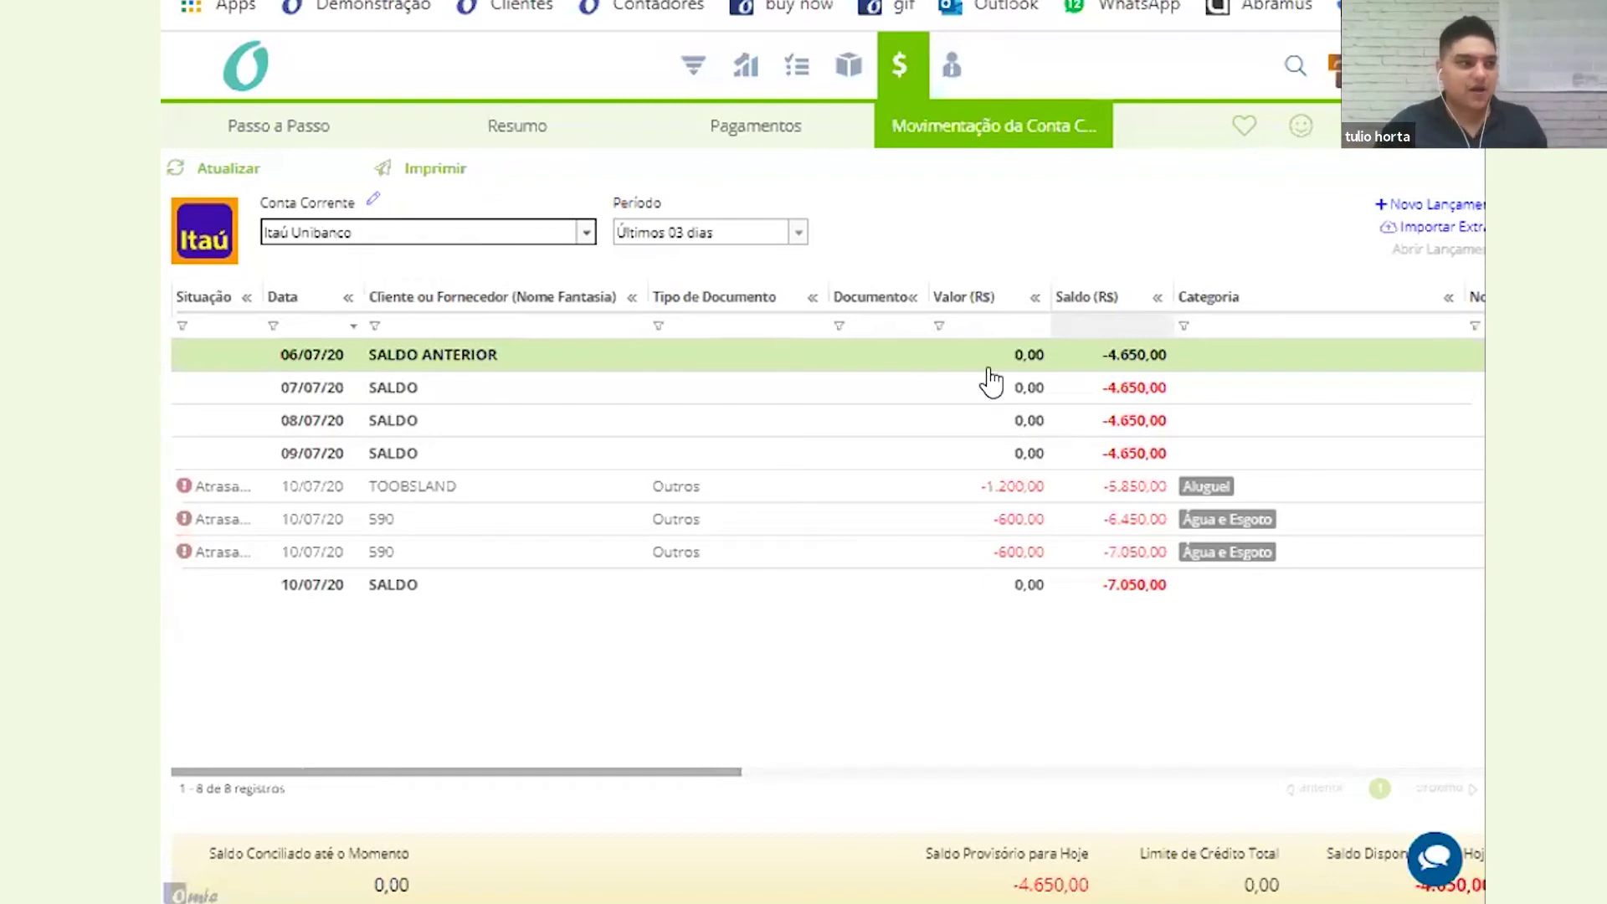
left_click(1435, 232)
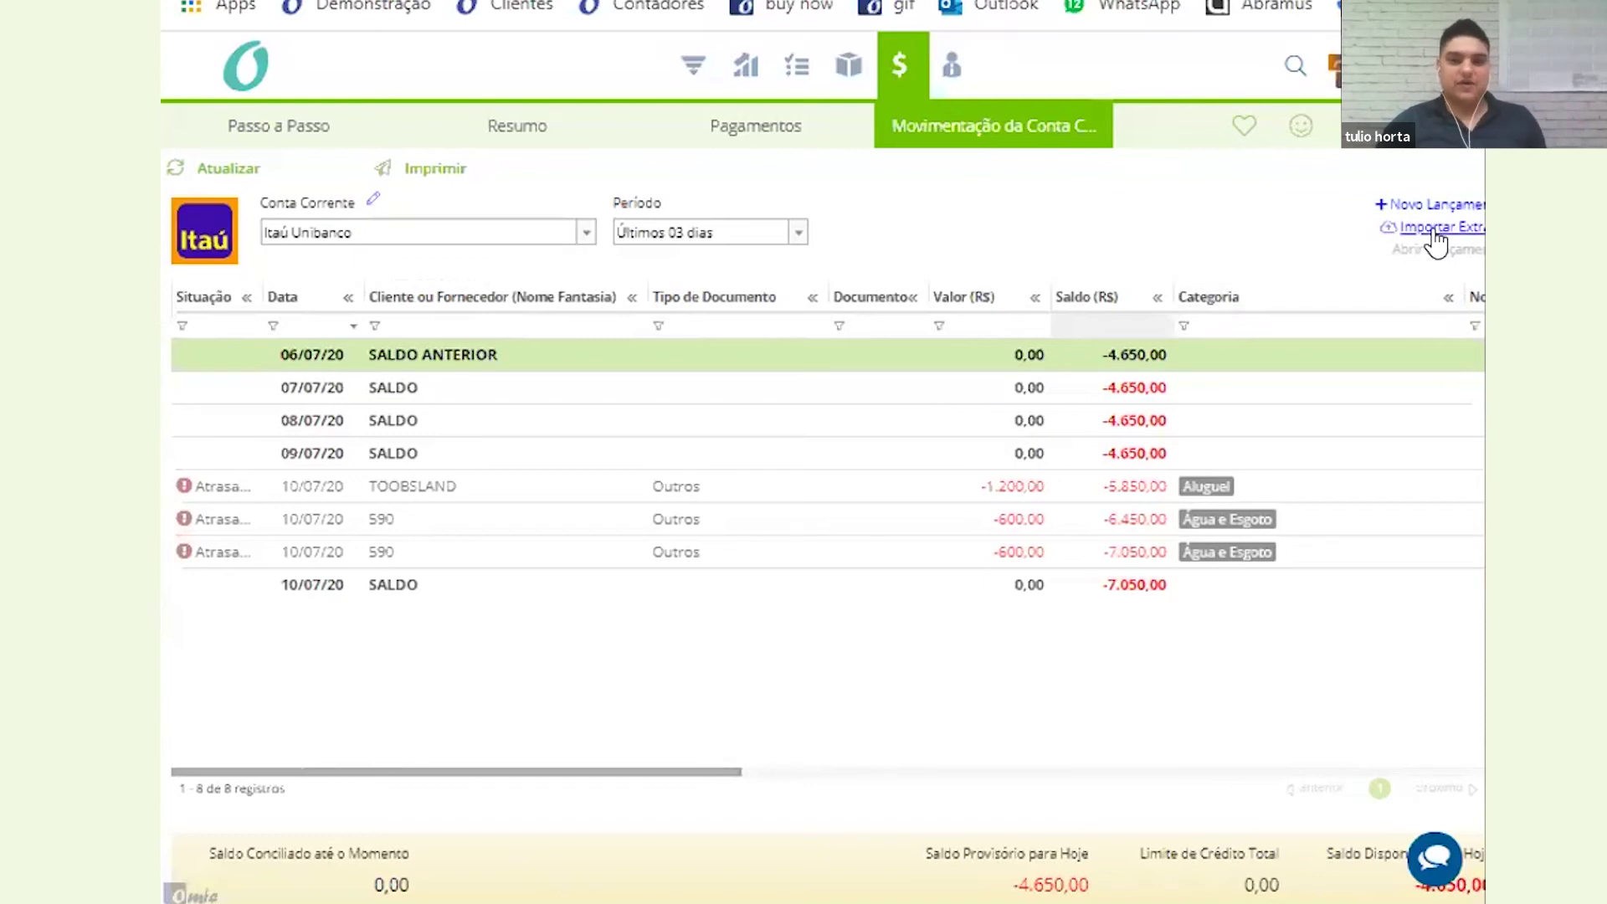
left_click_drag(1432, 233, 1221, 249)
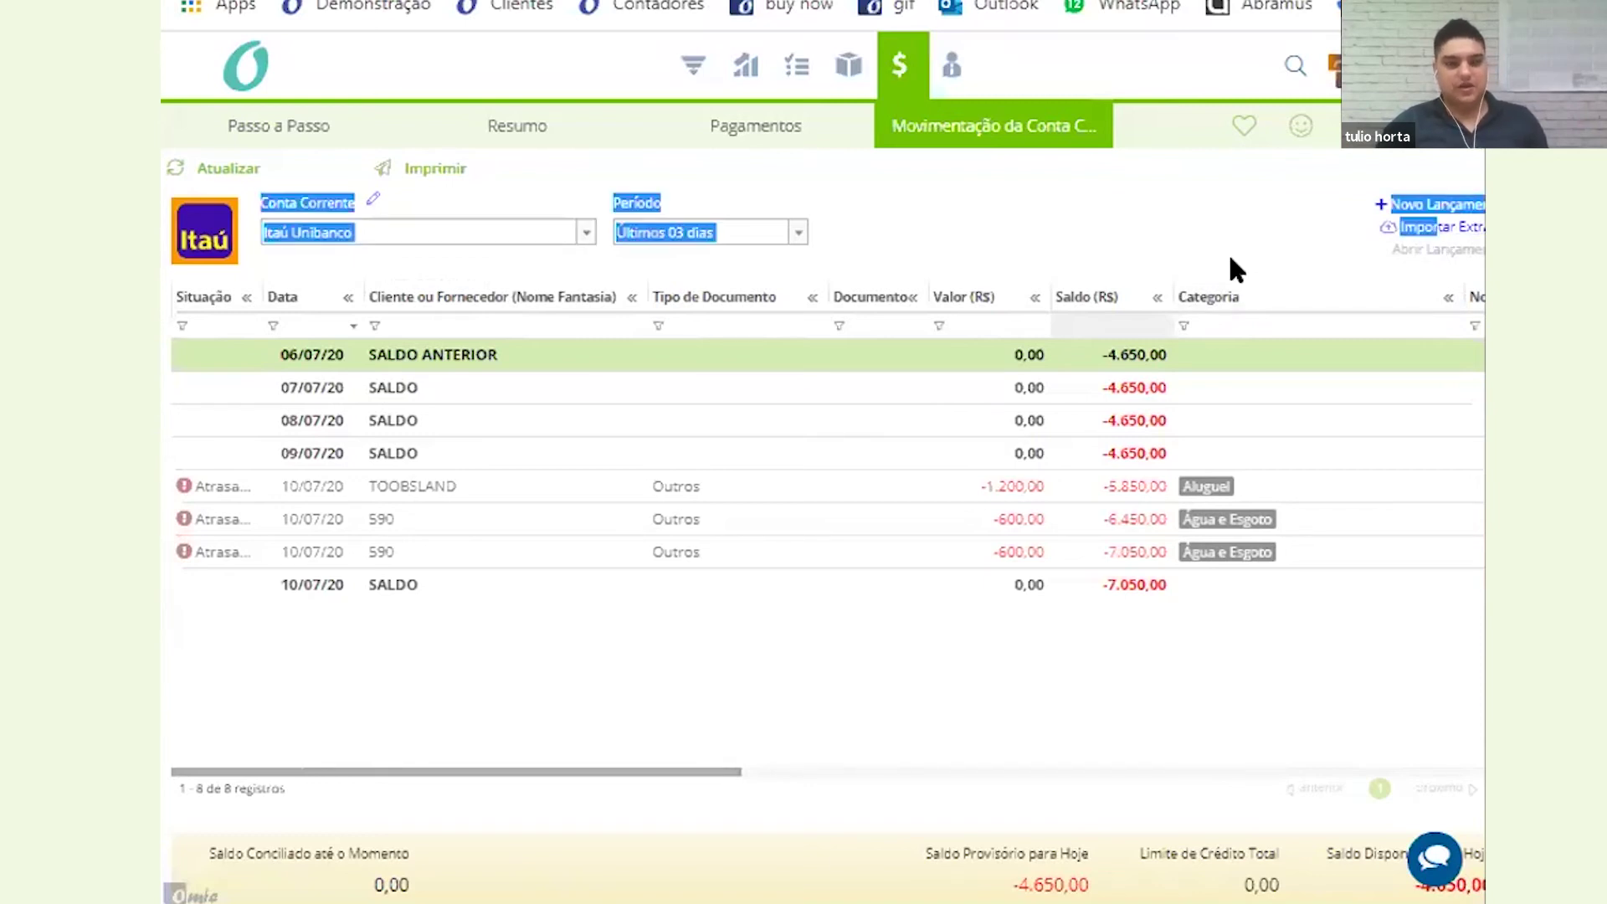
left_click(1229, 259)
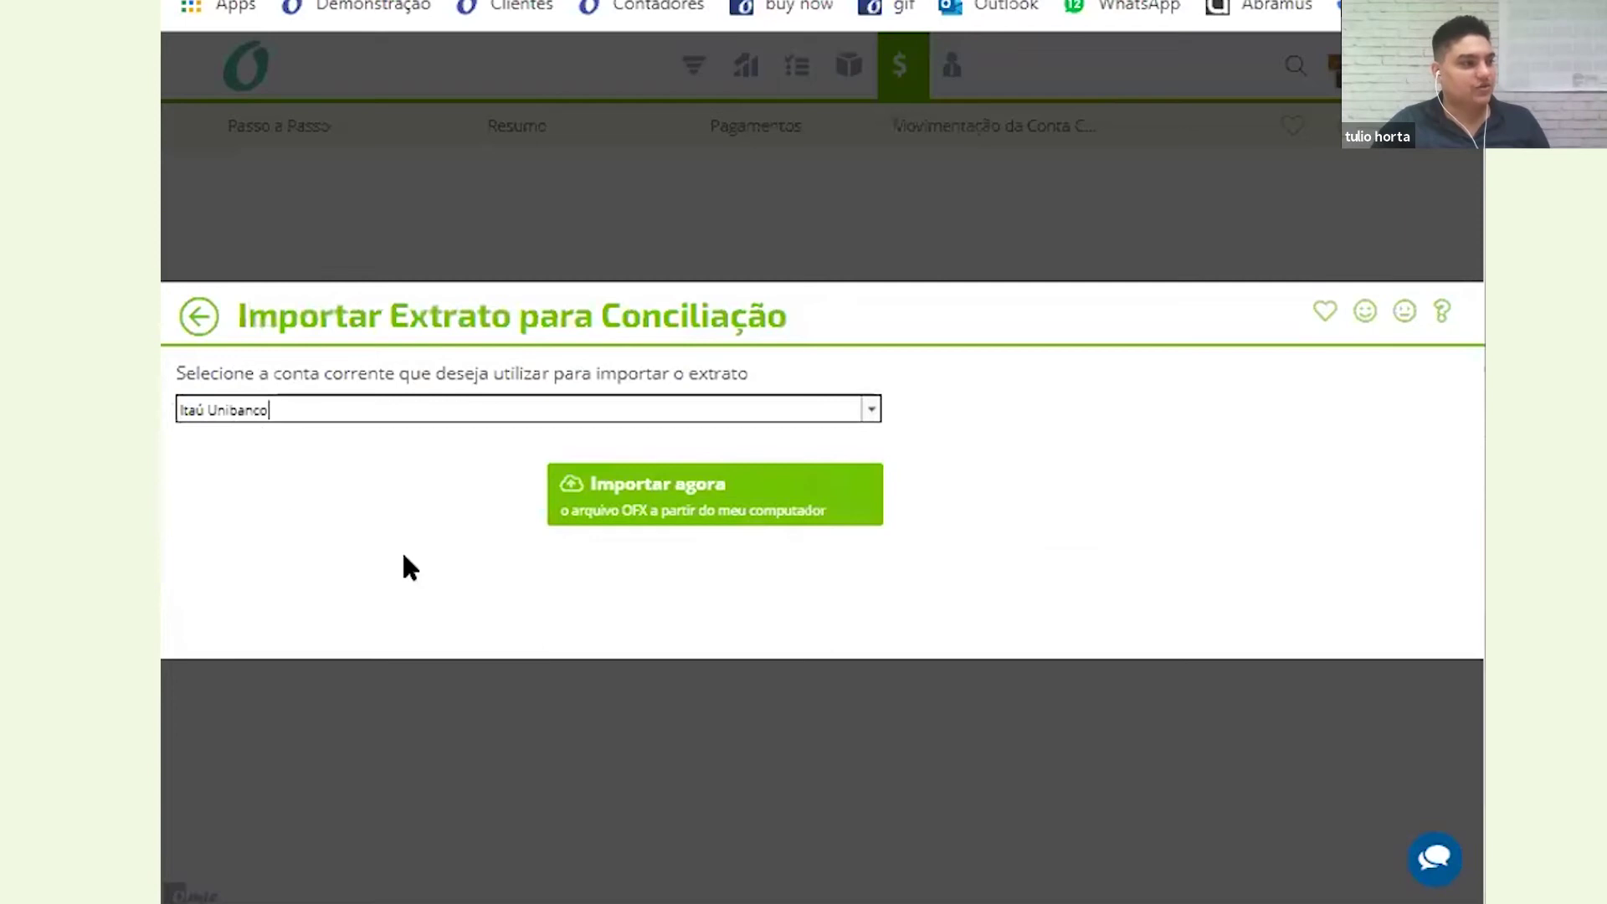
left_click(670, 498)
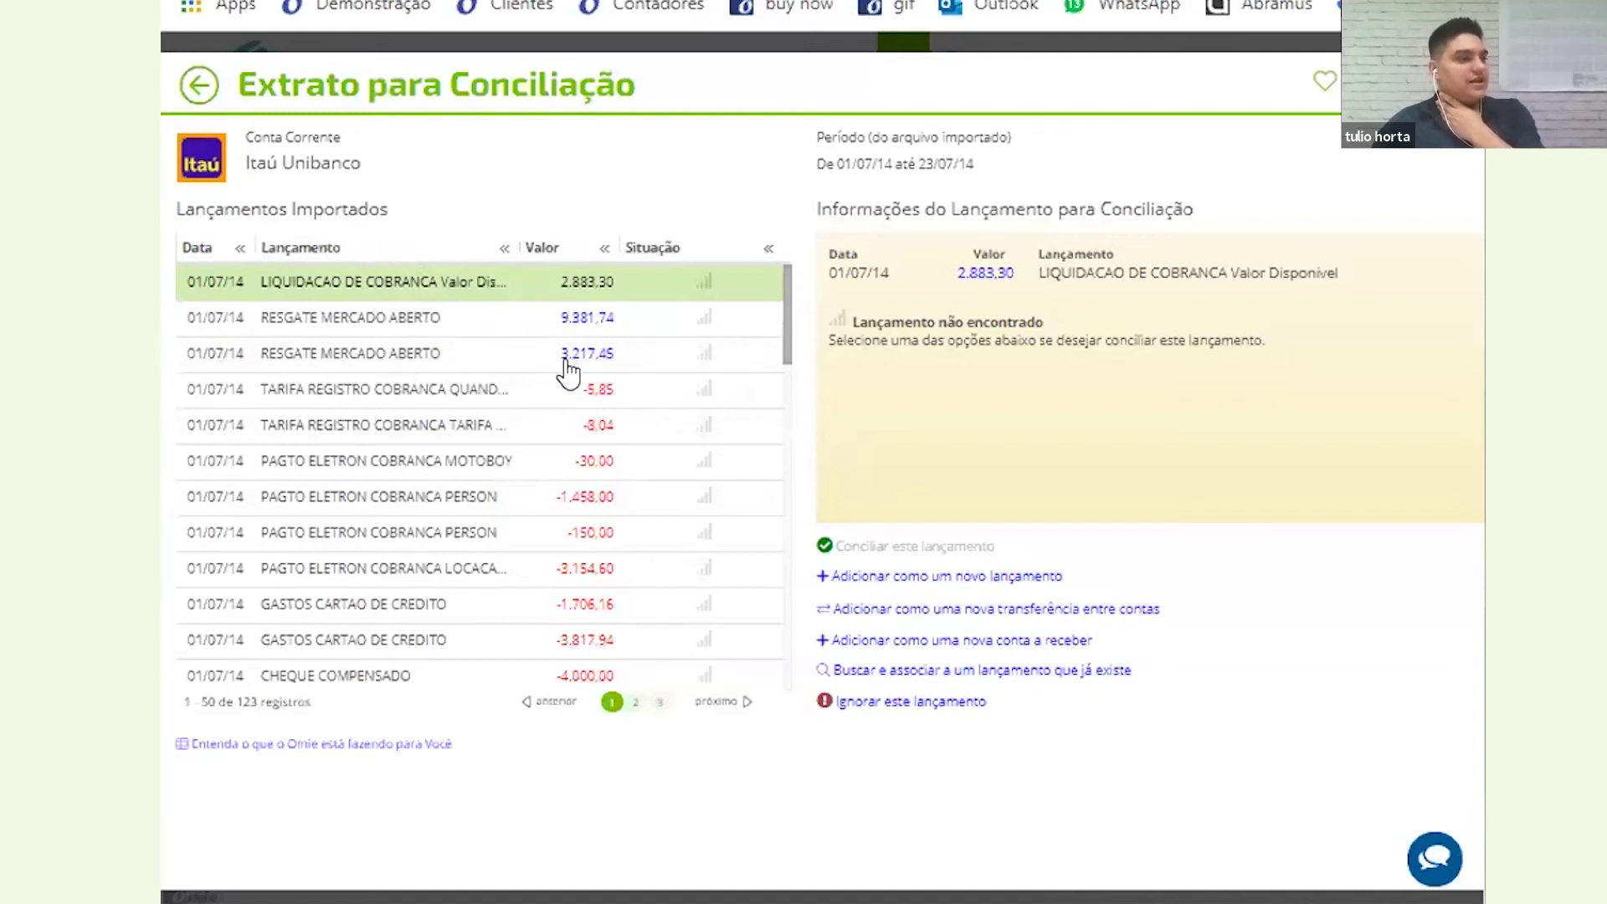
Look through the imported statement entries, from the first RESGATE MERCADO ABERTO to PAGTO ELETRON COBRANCA MOTOBOY
left_click(575, 321)
left_click(573, 359)
left_click(571, 401)
left_click(571, 460)
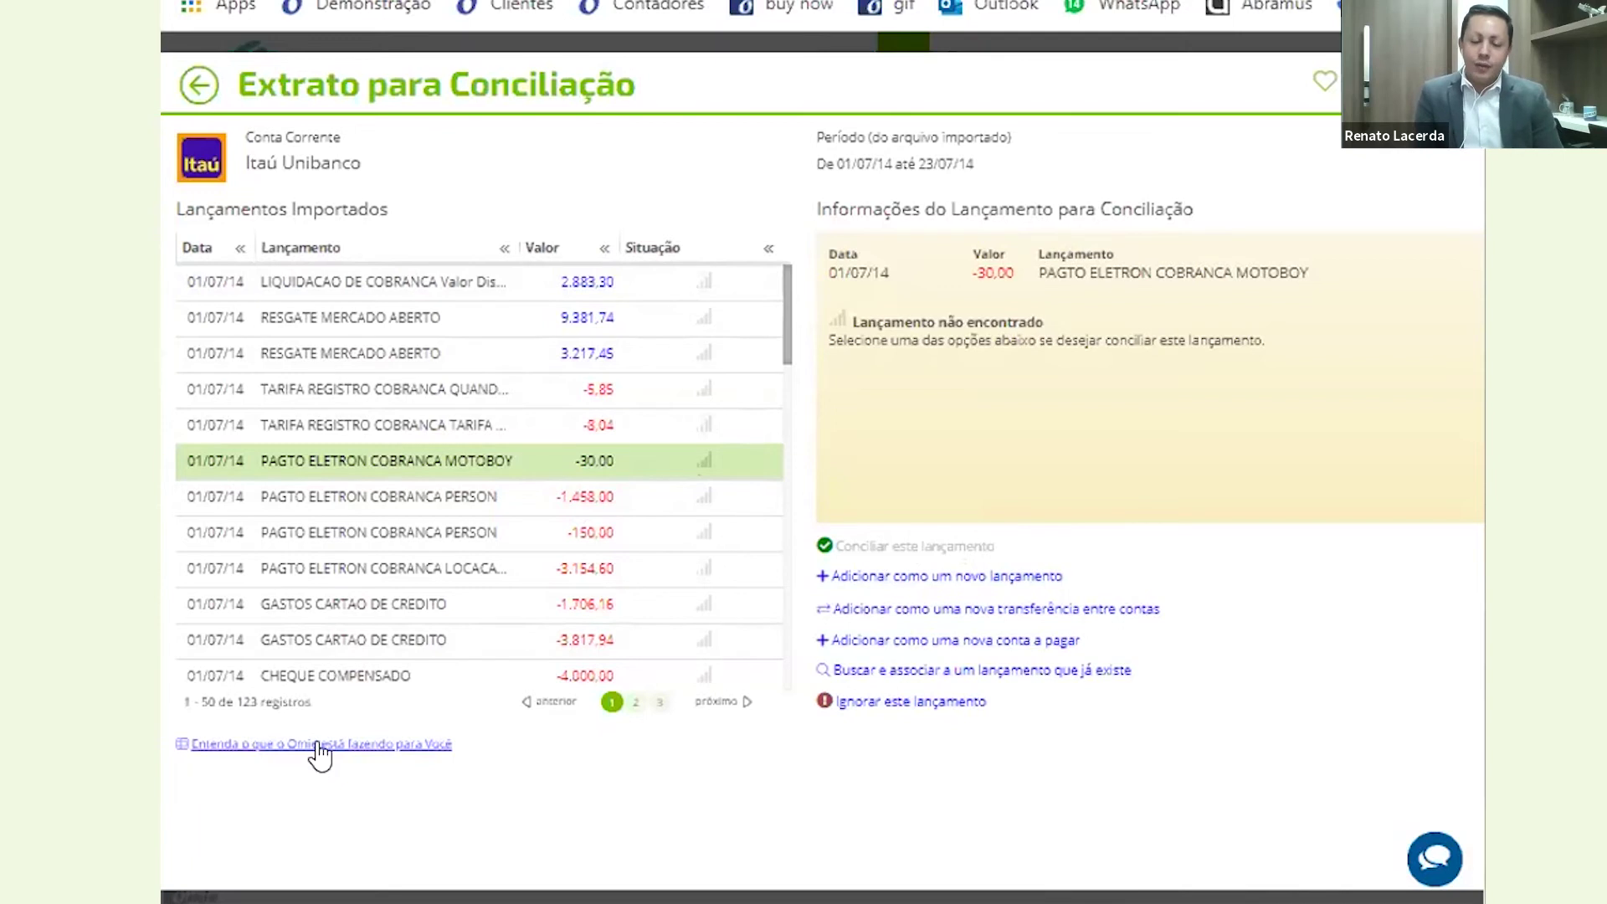
Read the explanation of the match levels used for imported entries, and close it
left_click_drag(318, 743, 362, 837)
left_click(568, 762)
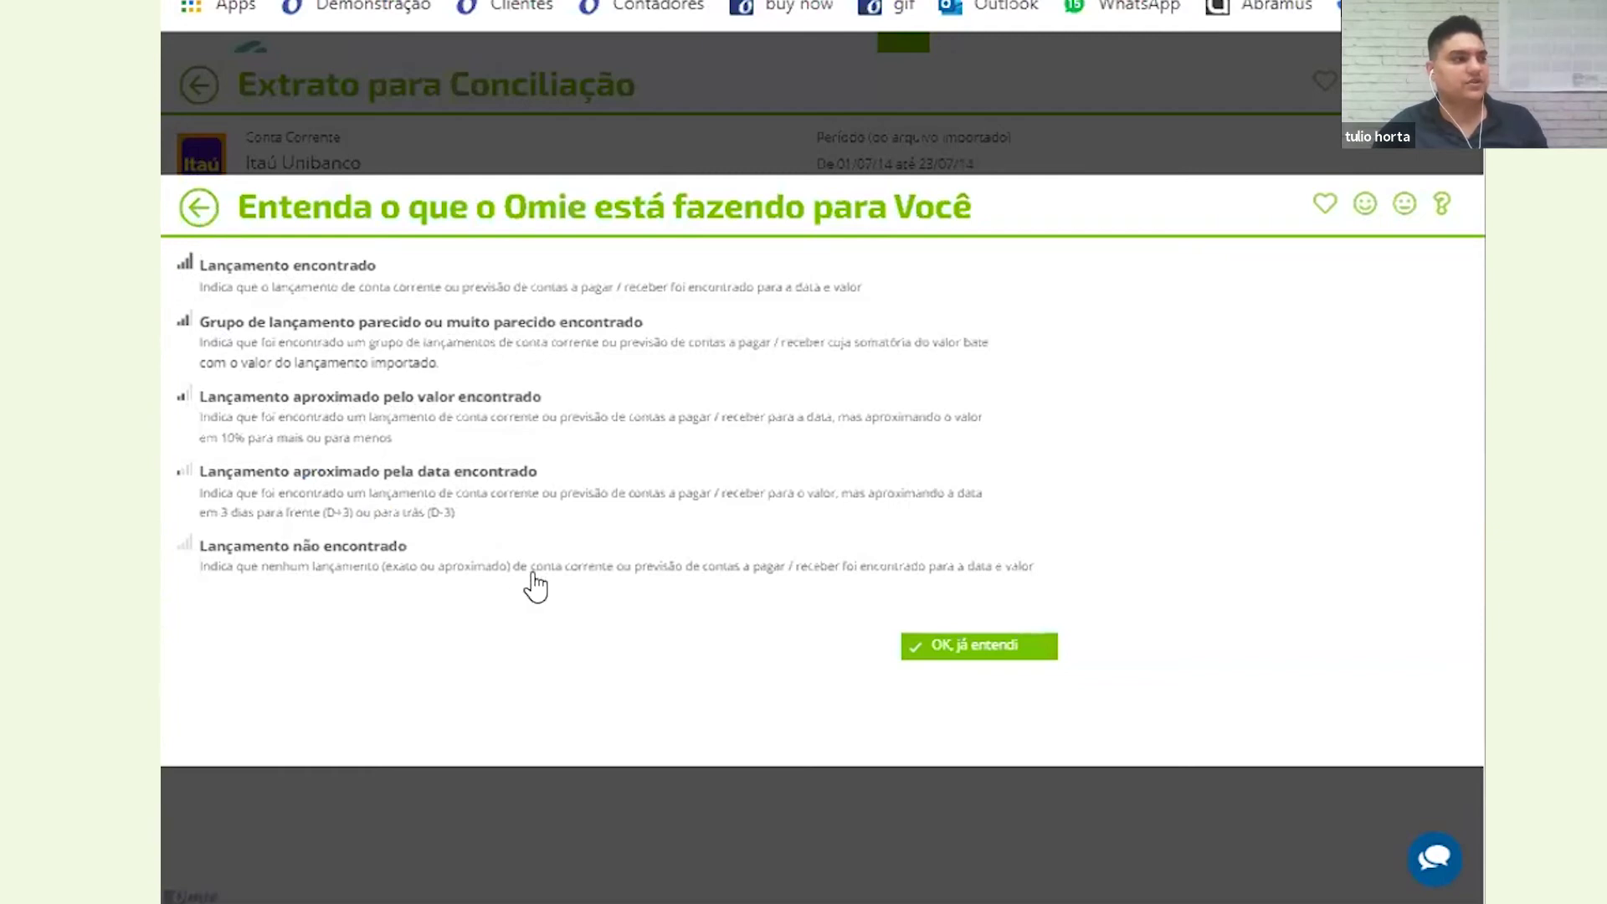
key("Escape")
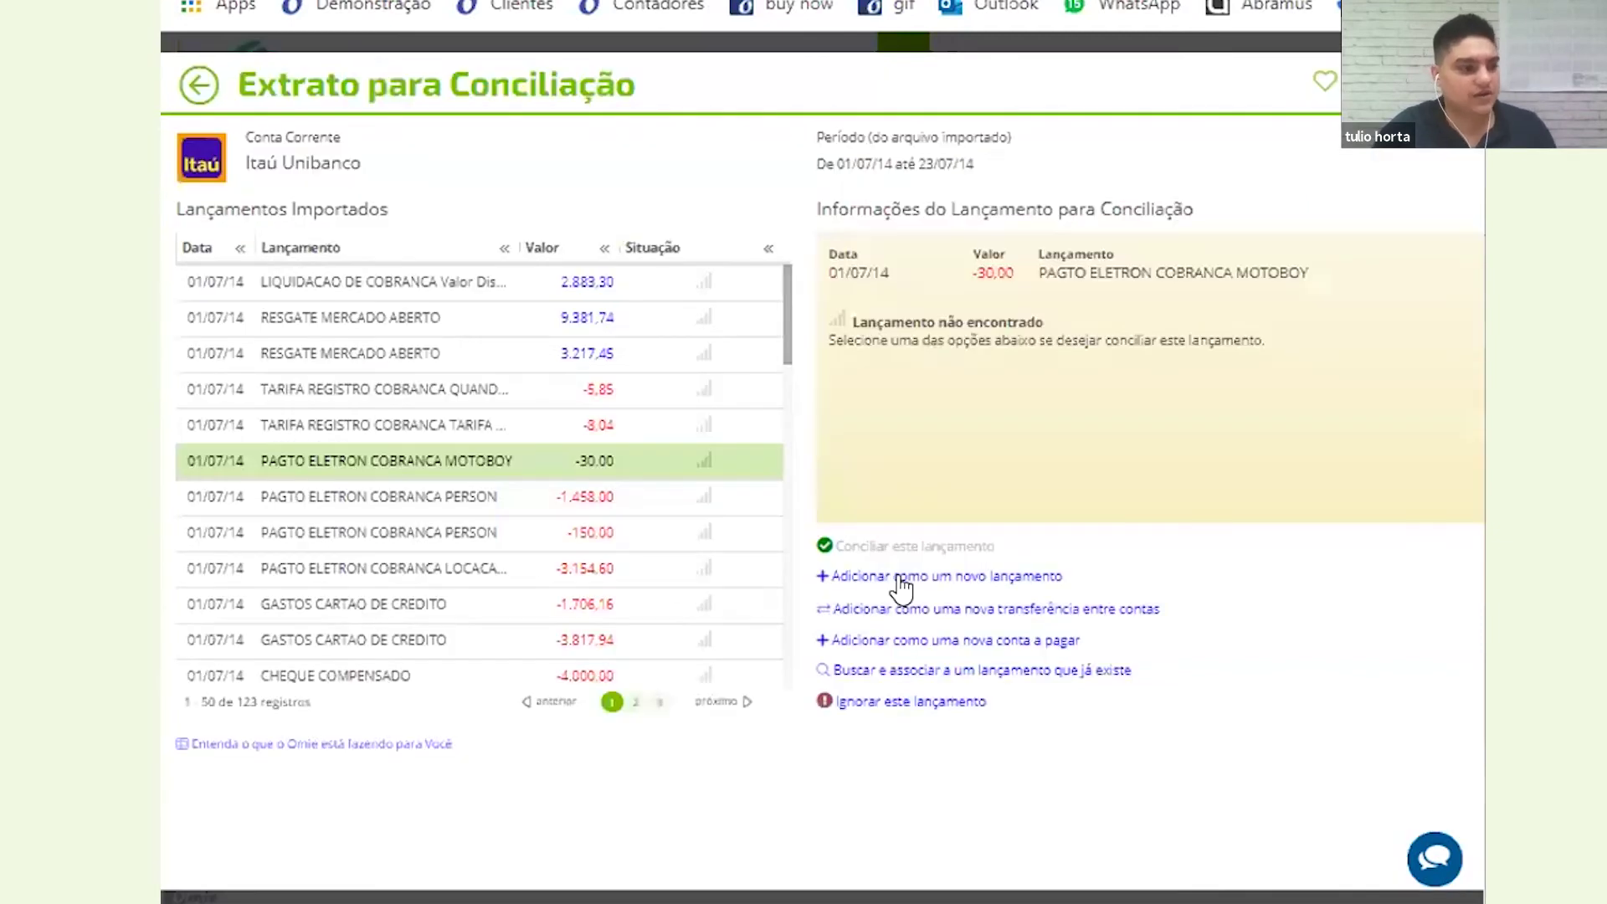
Start adding the 8,04 TARIFA REGISTRO COBRANCA entry as a new account transaction, with the category Tarifas Bancárias
left_click(385, 427)
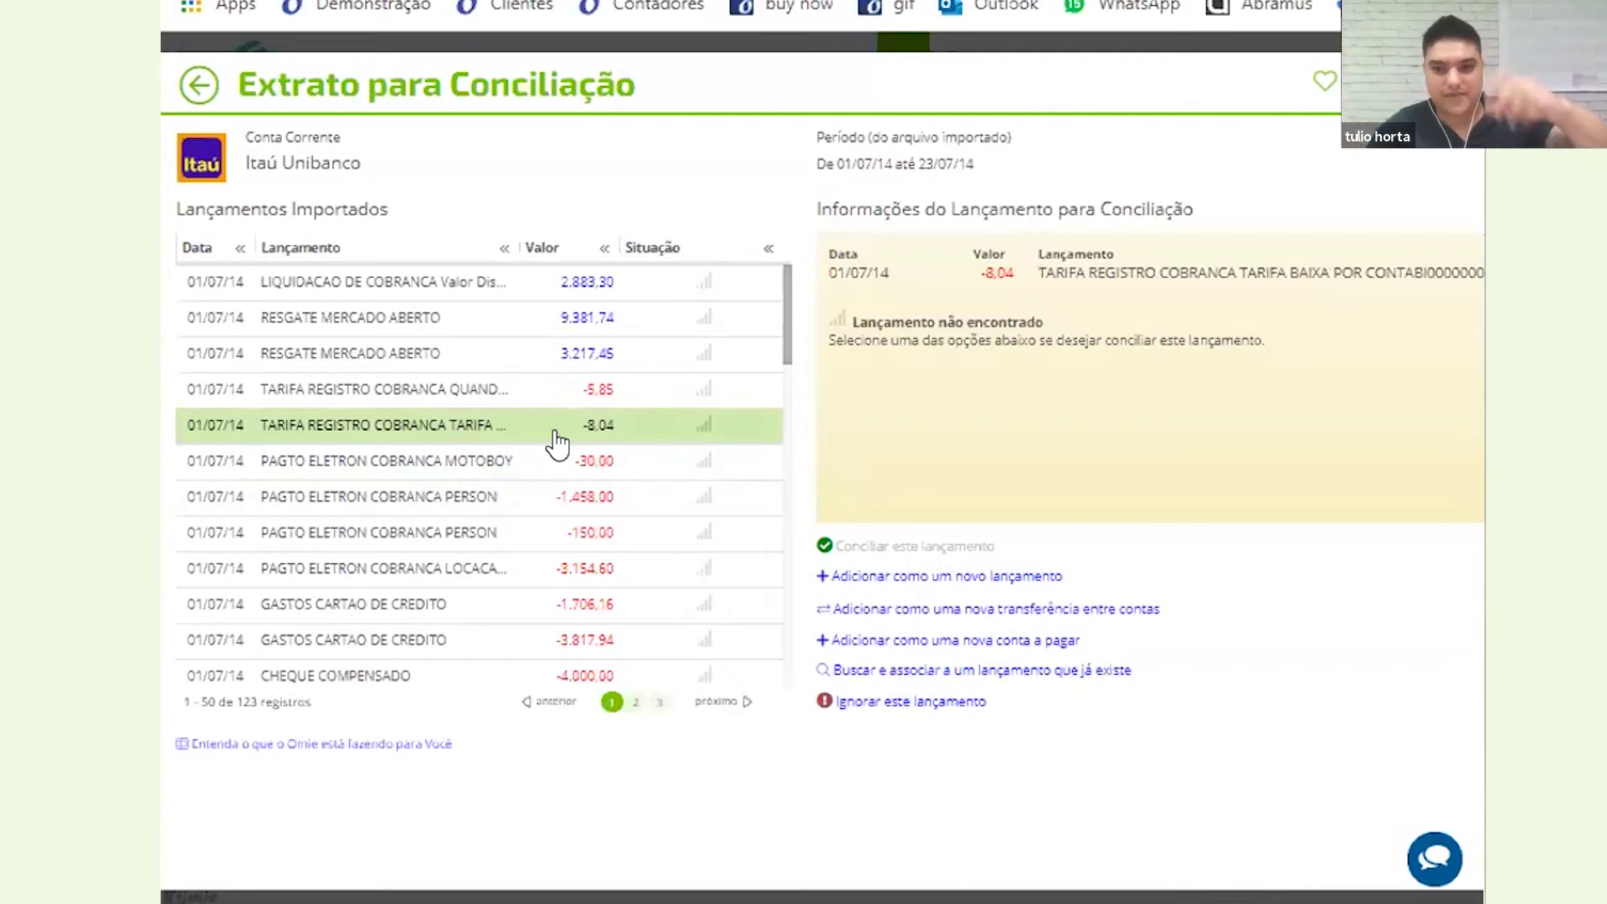
left_click(988, 581)
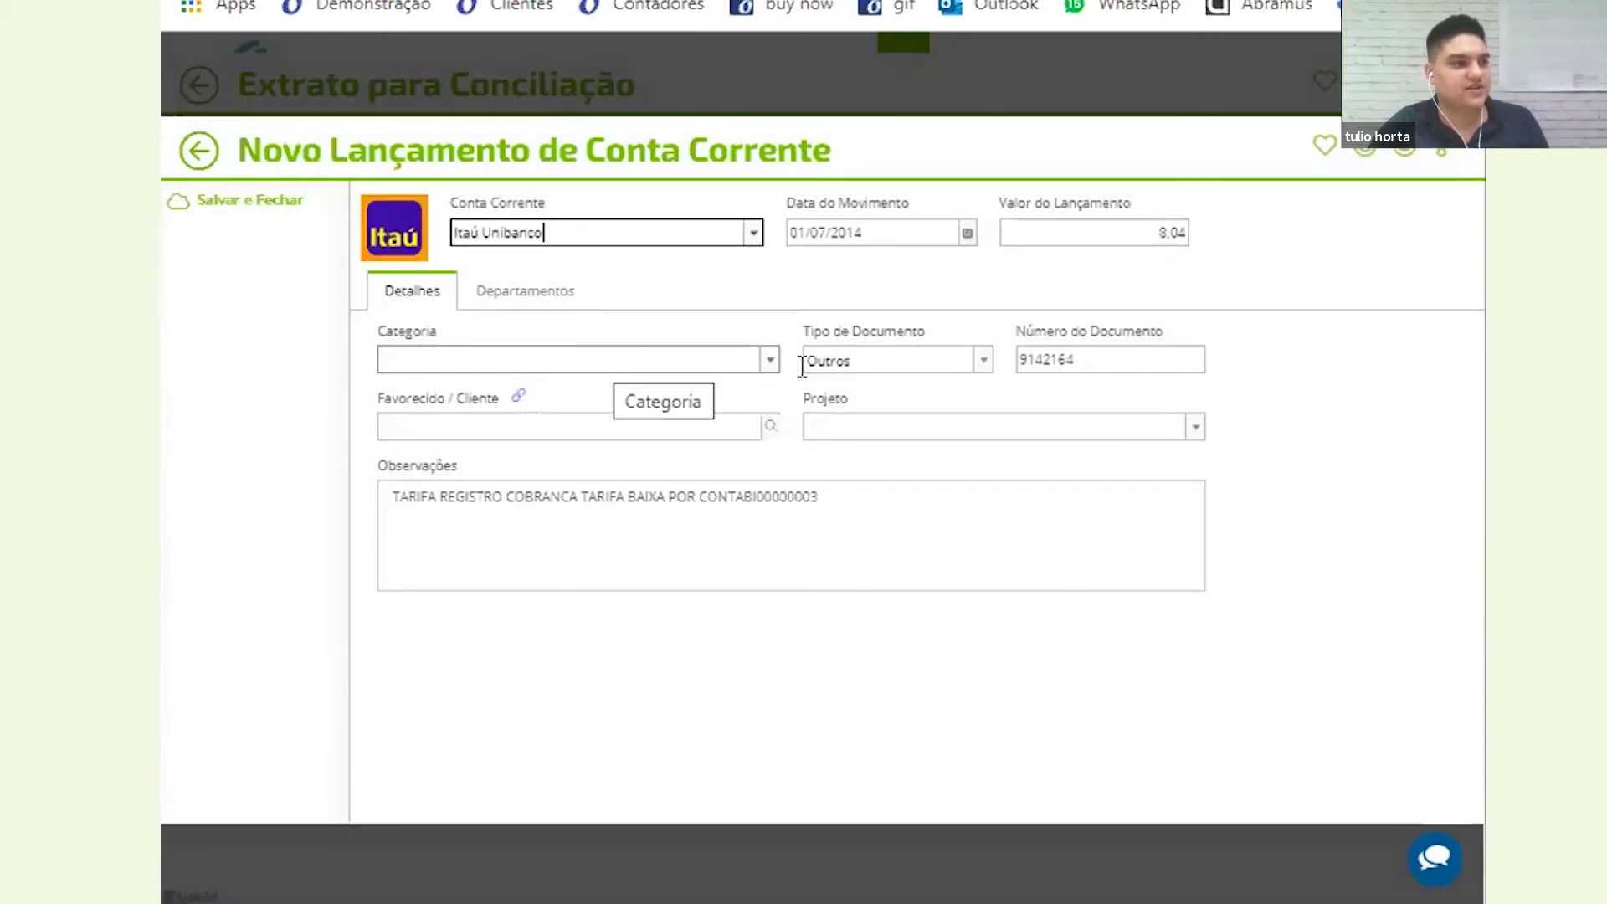
left_click(767, 361)
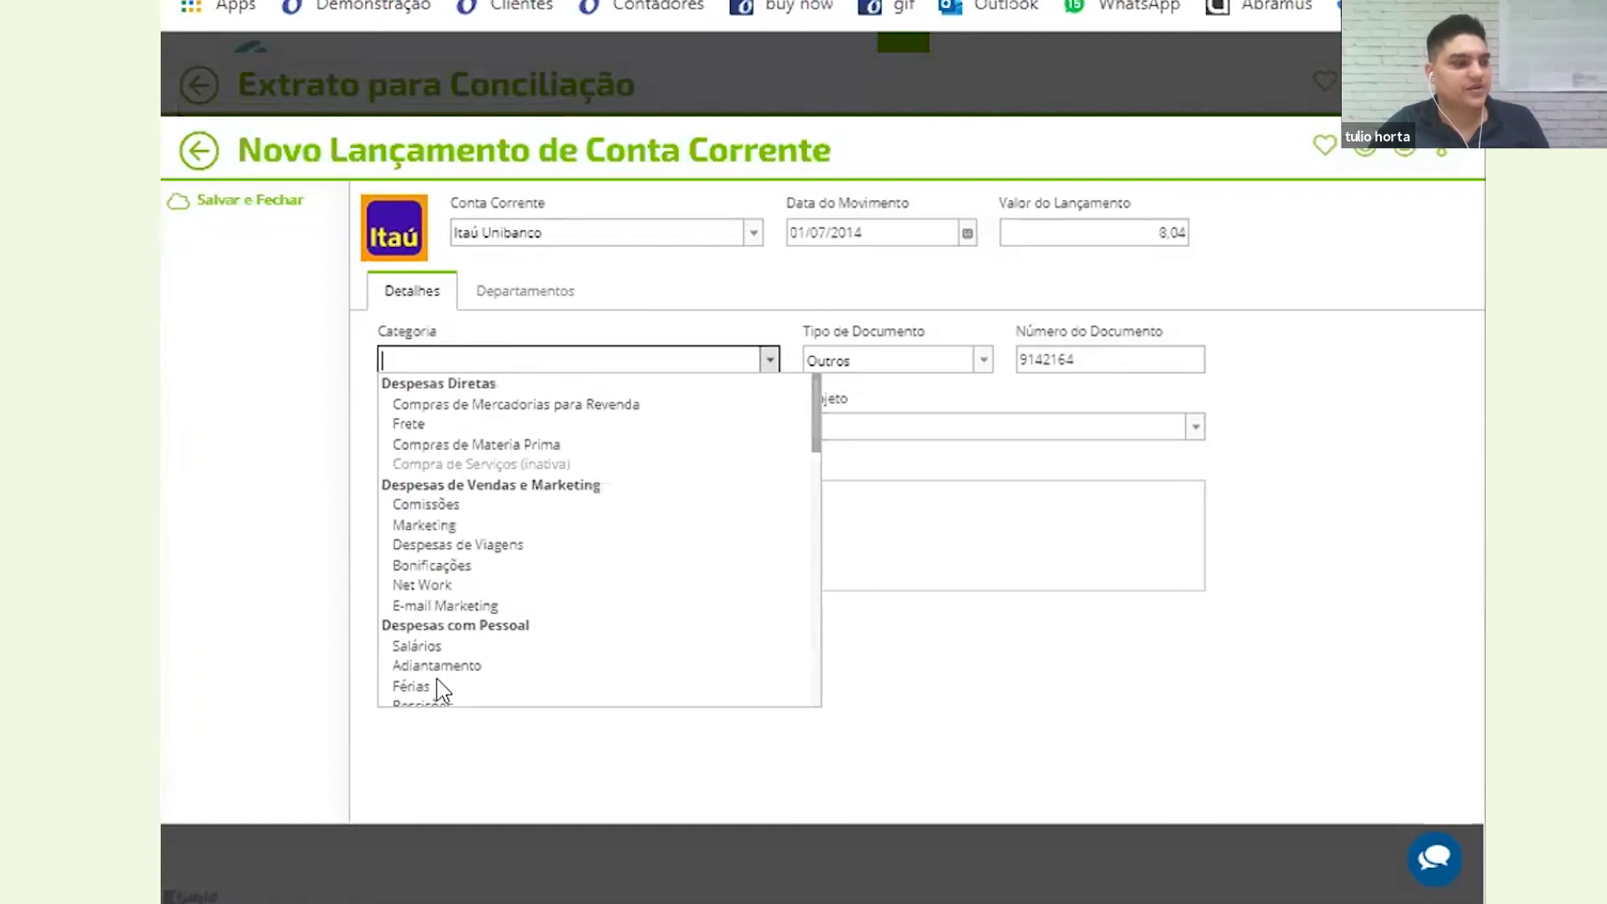
scroll(441, 687, "down", 2)
scroll(494, 502, "down", 8)
scroll(482, 448, "up", 1)
scroll(516, 520, "up", 4)
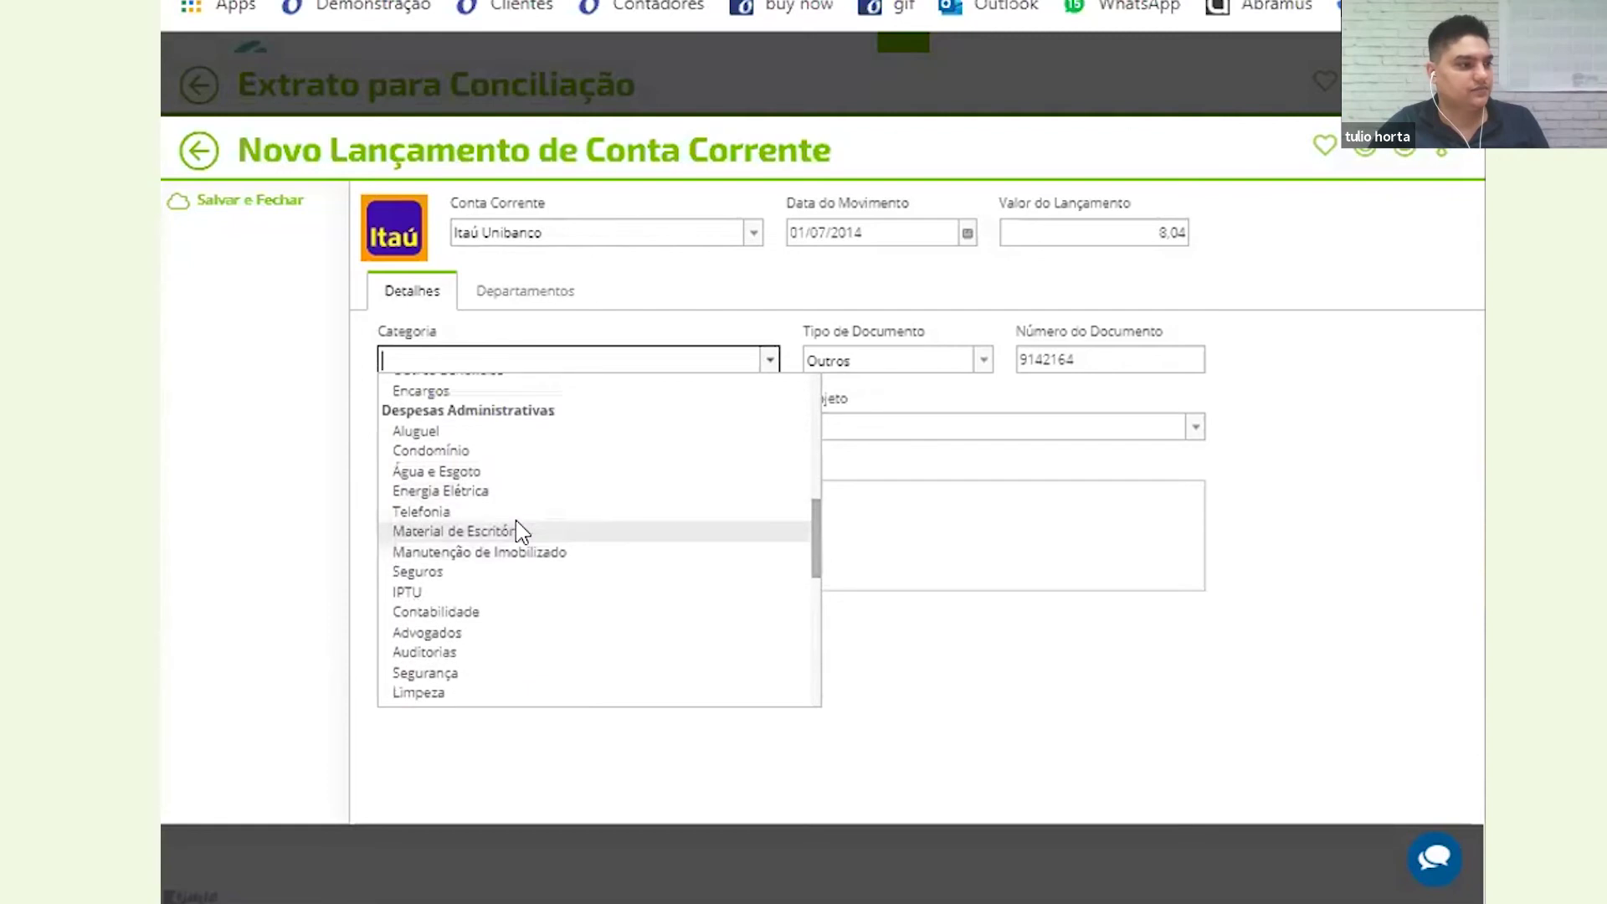
scroll(524, 529, "down", 8)
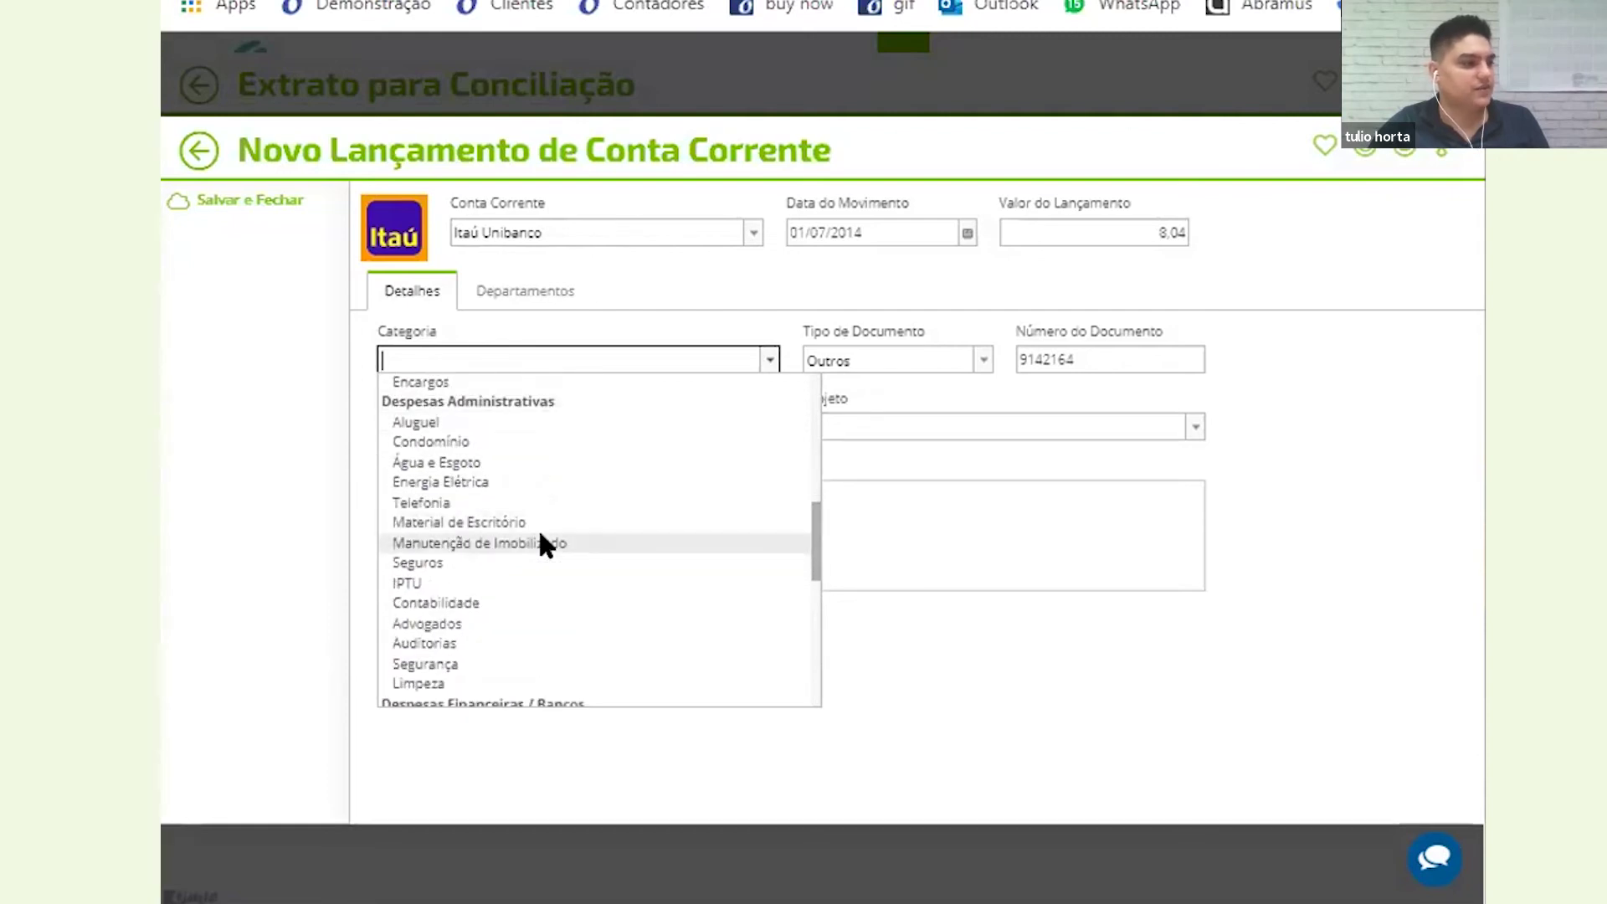
left_click(512, 585)
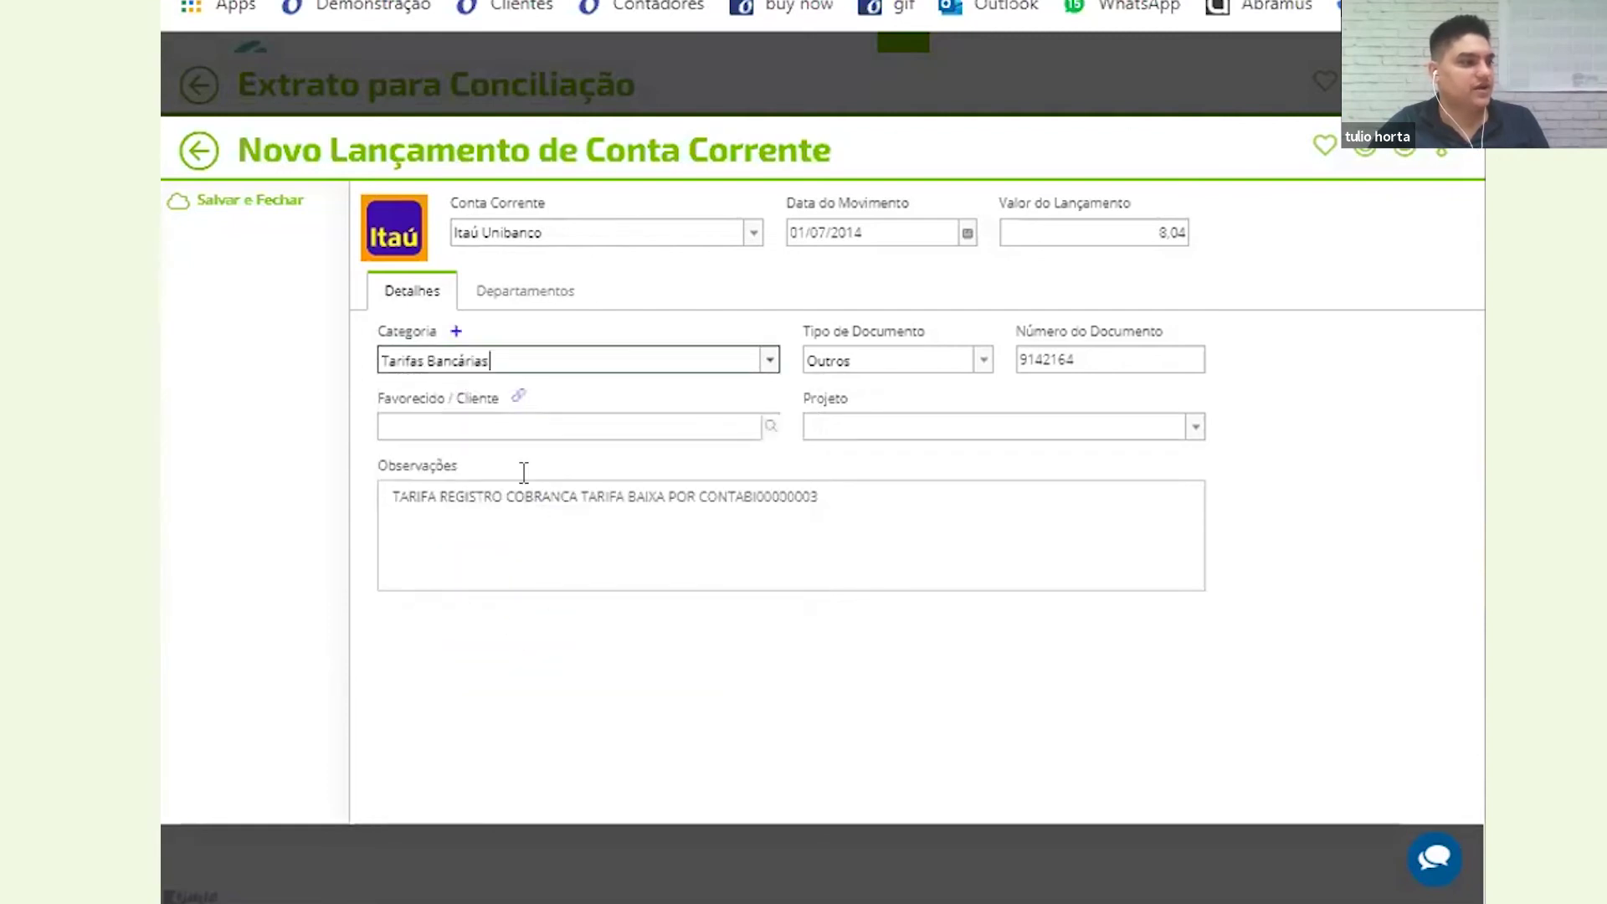
Set the transaction's payee to BRADESCO, and save and close the new entry
left_click(518, 421)
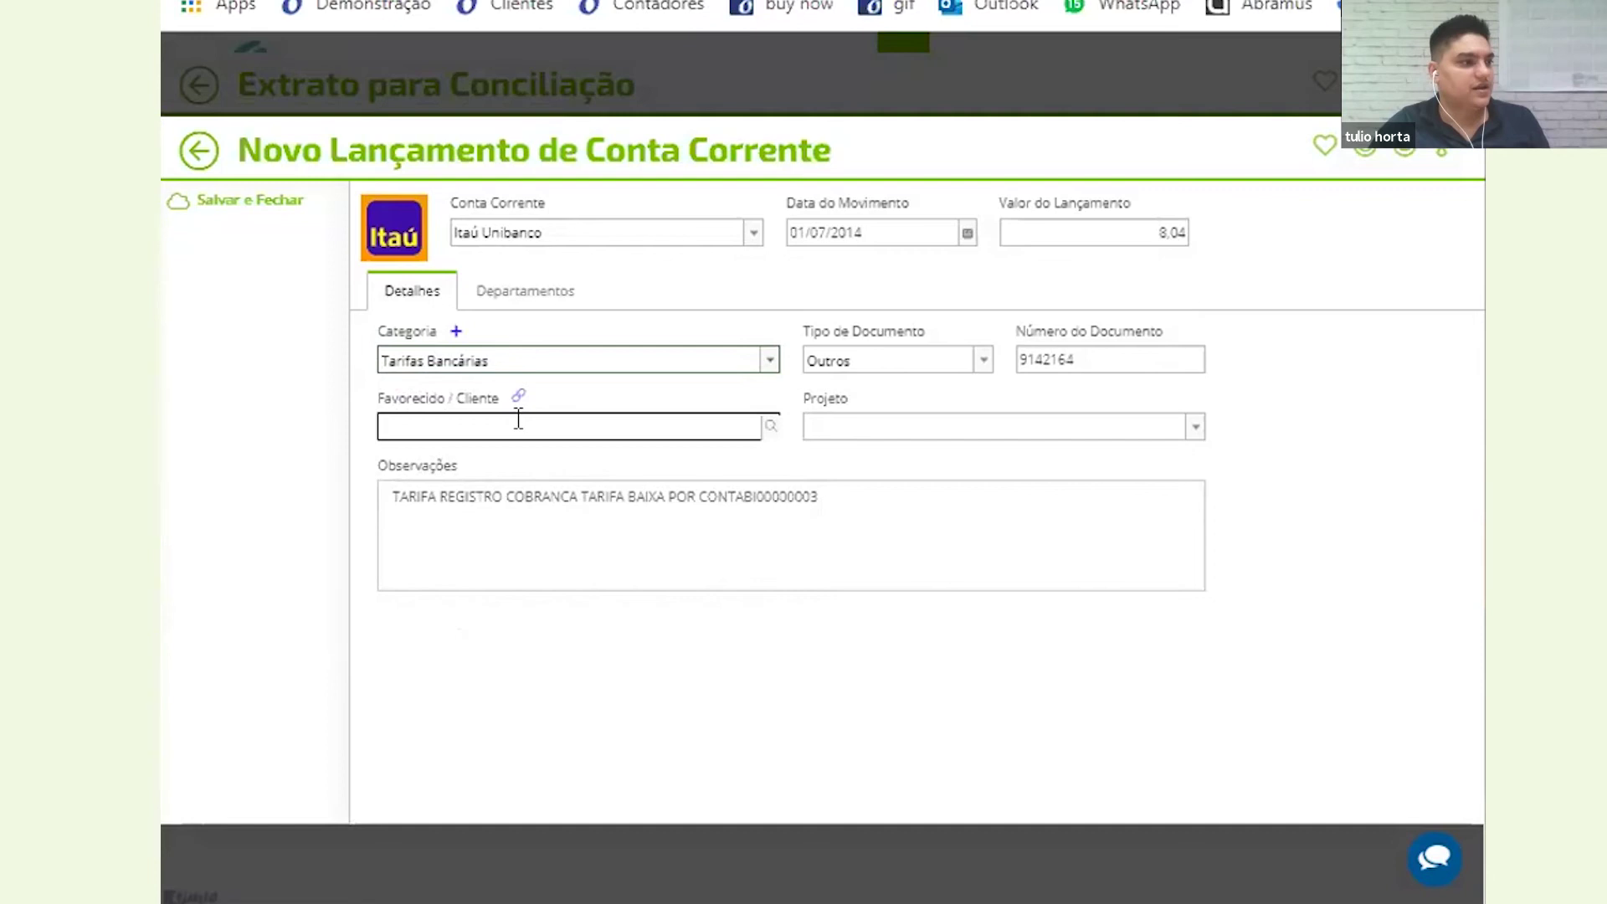
type("Bradesco")
key("Tab")
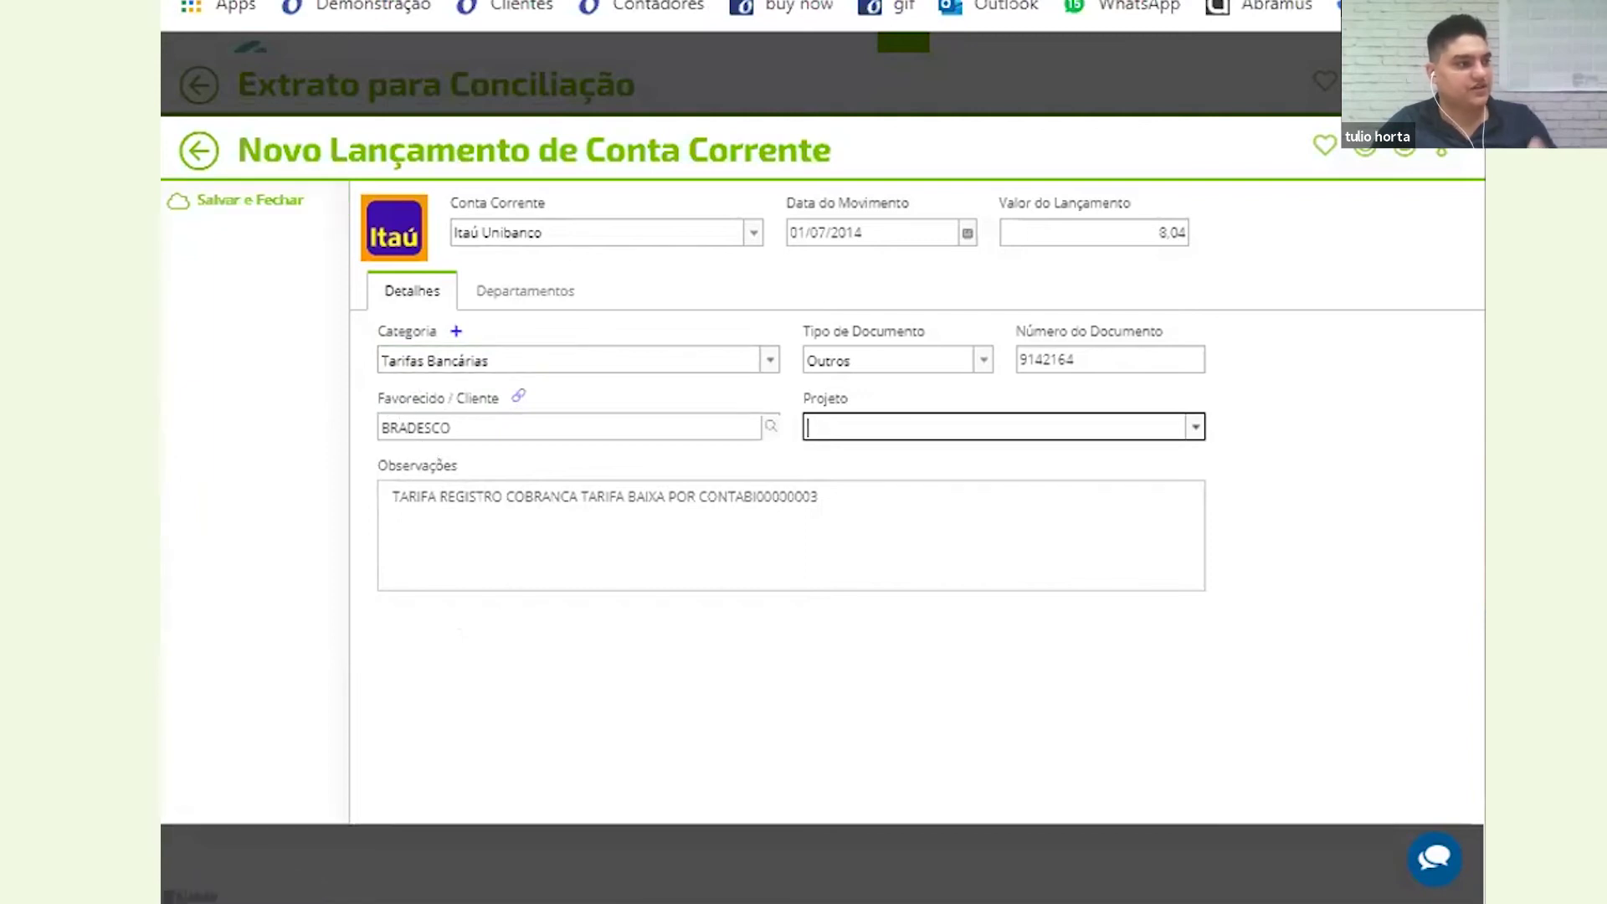
left_click(243, 201)
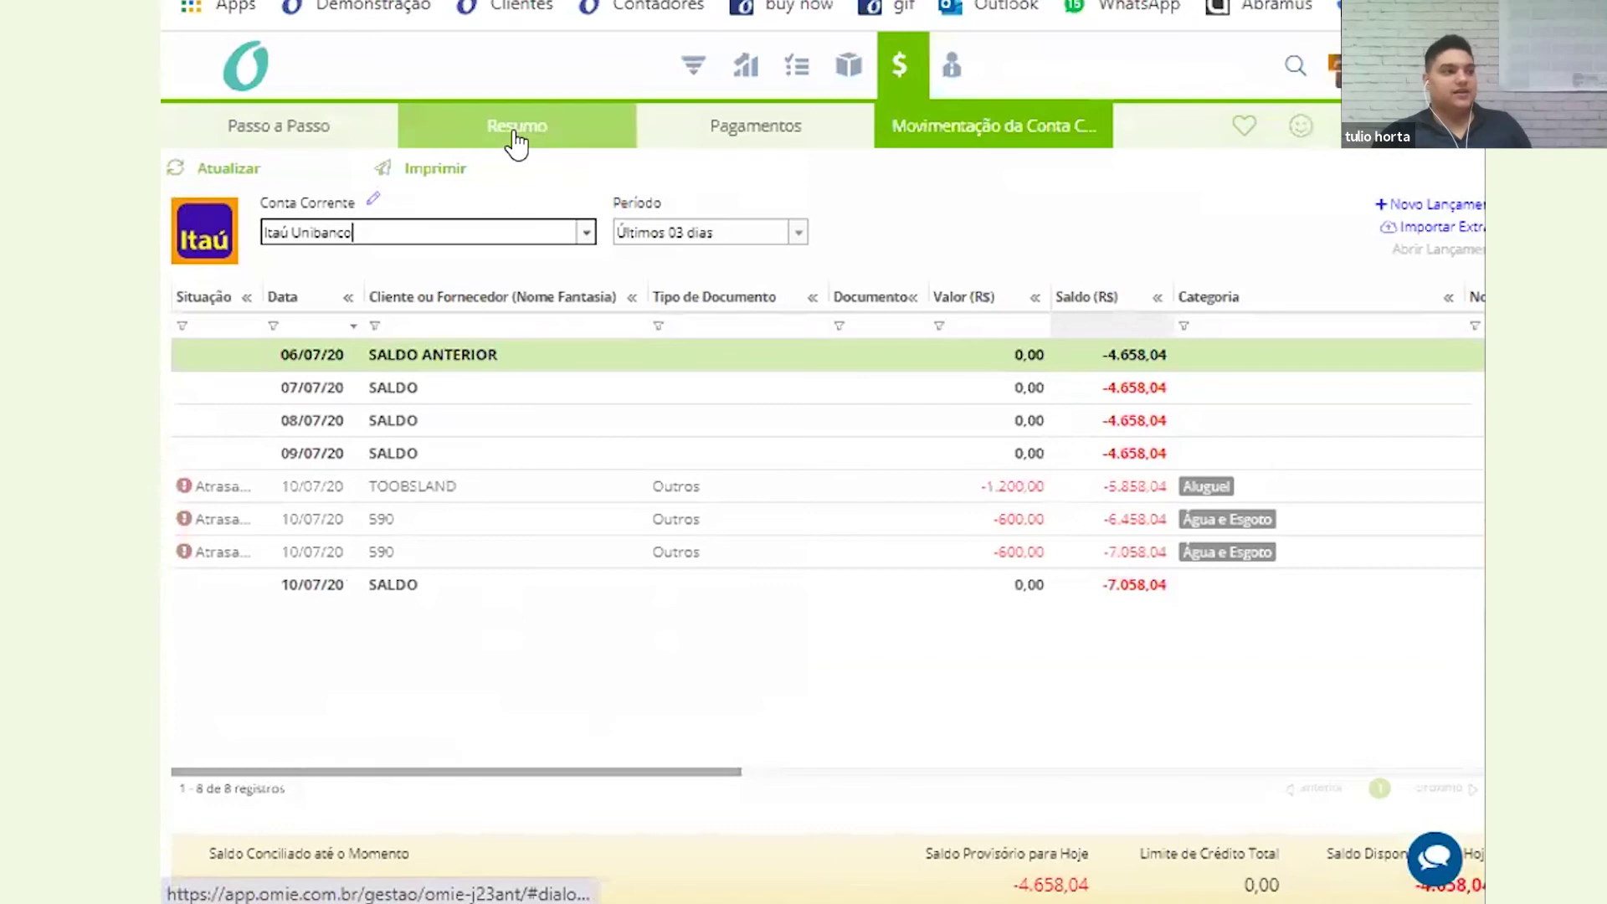
Open the finance summary and examine the account balance and the amounts due to pay and receive
left_click(516, 143)
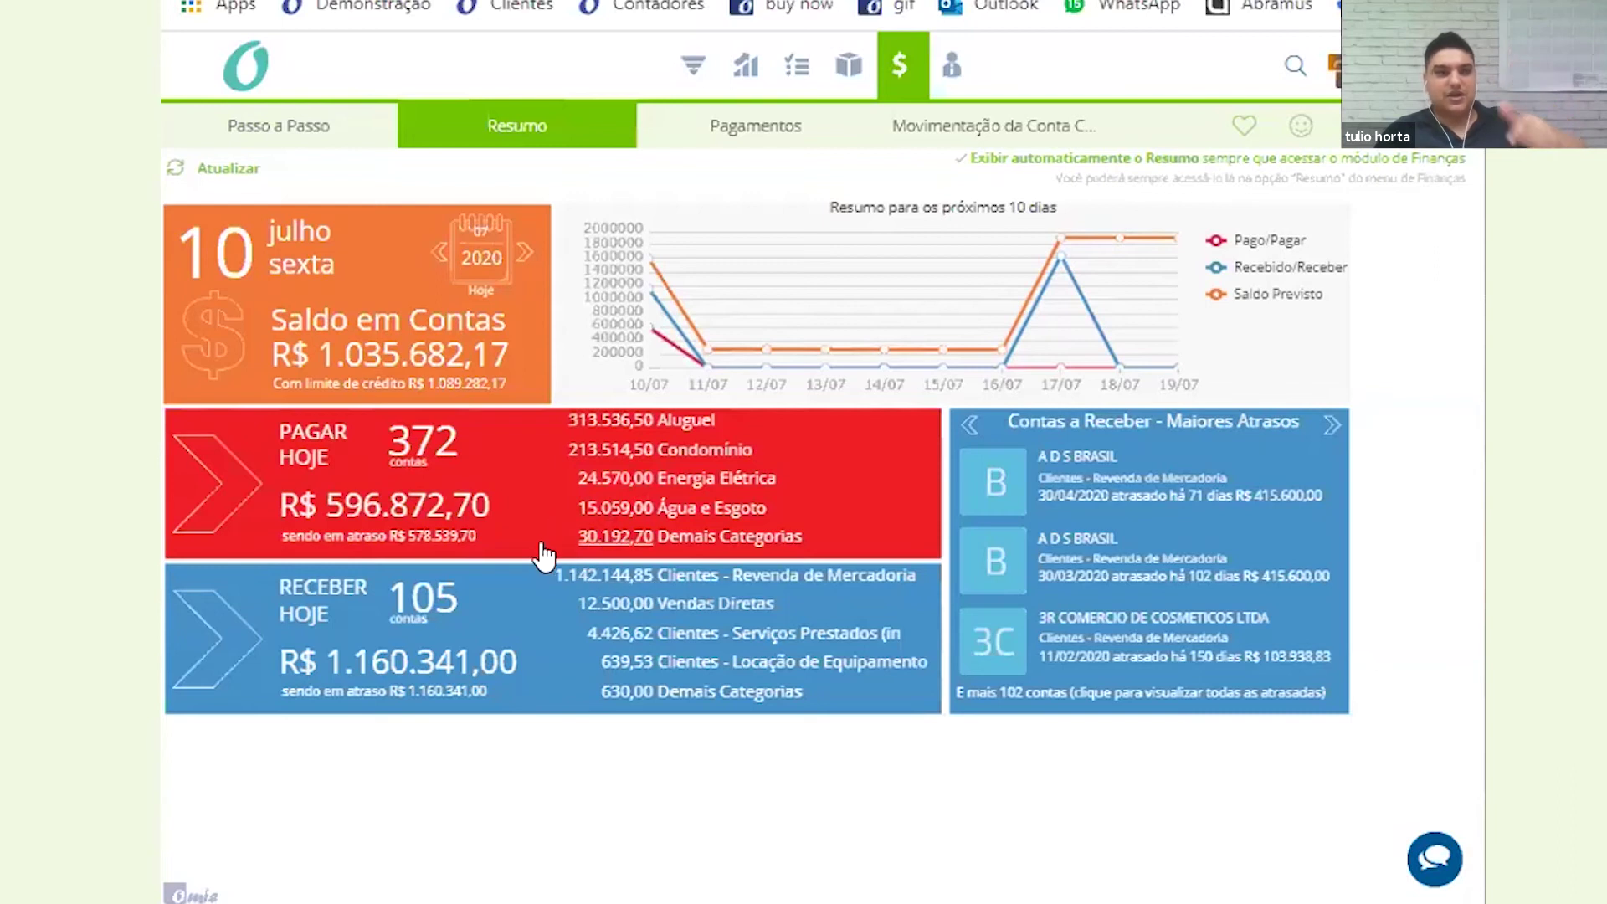
left_click(862, 125)
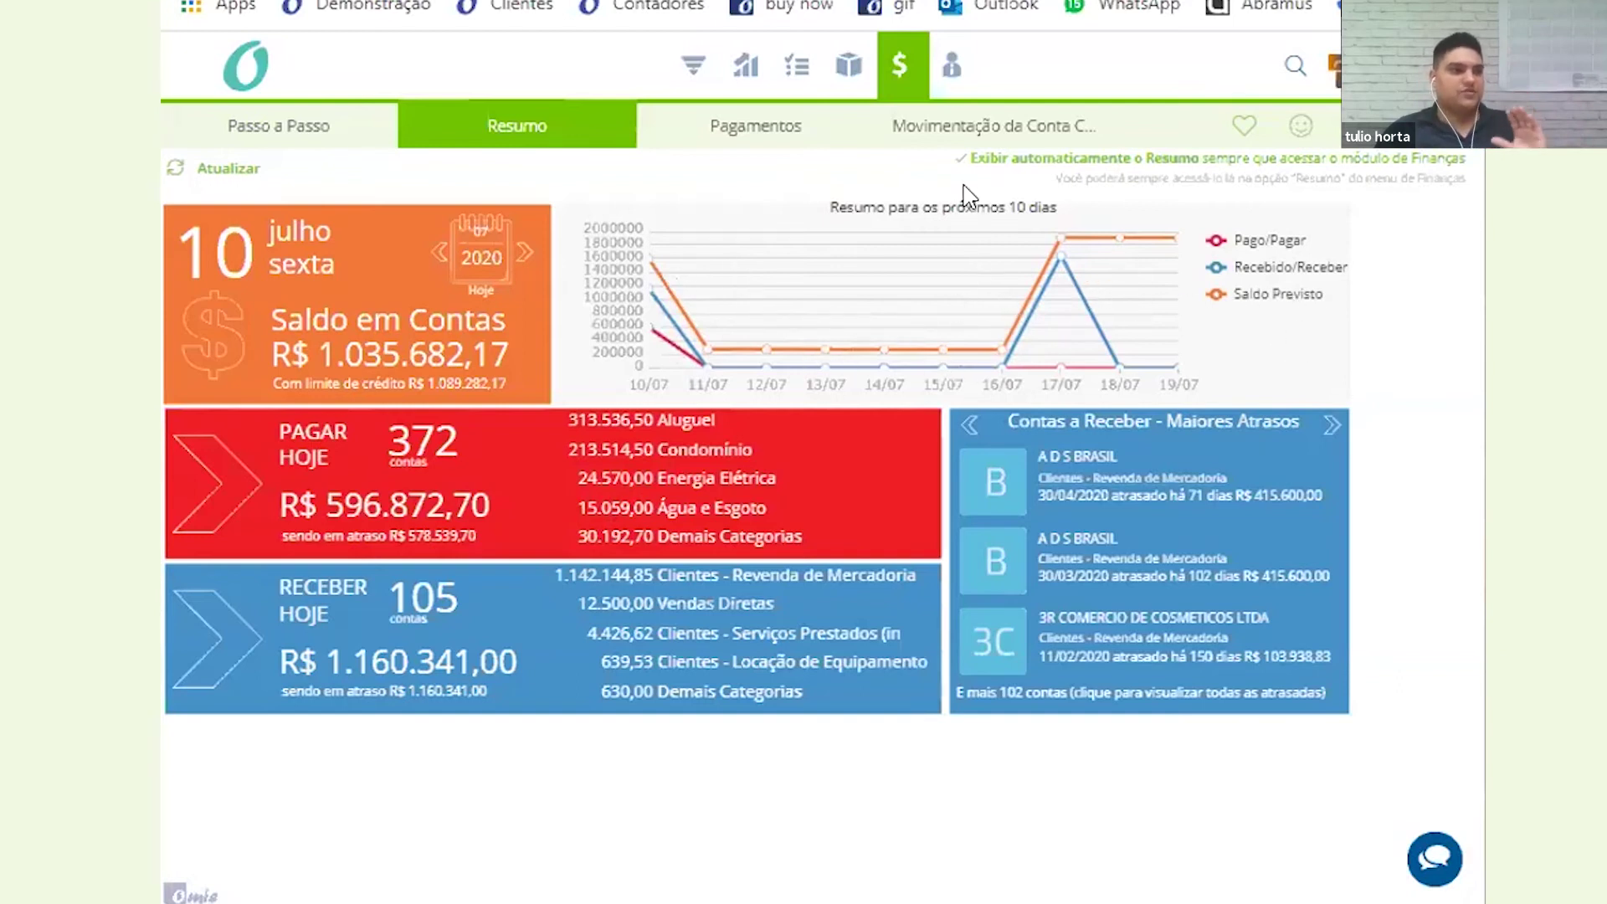
Run the Fluxo de Caixa por Categoria report Por Semana (semanal), from Julho 2020 to Outubro 2020
left_click(904, 65)
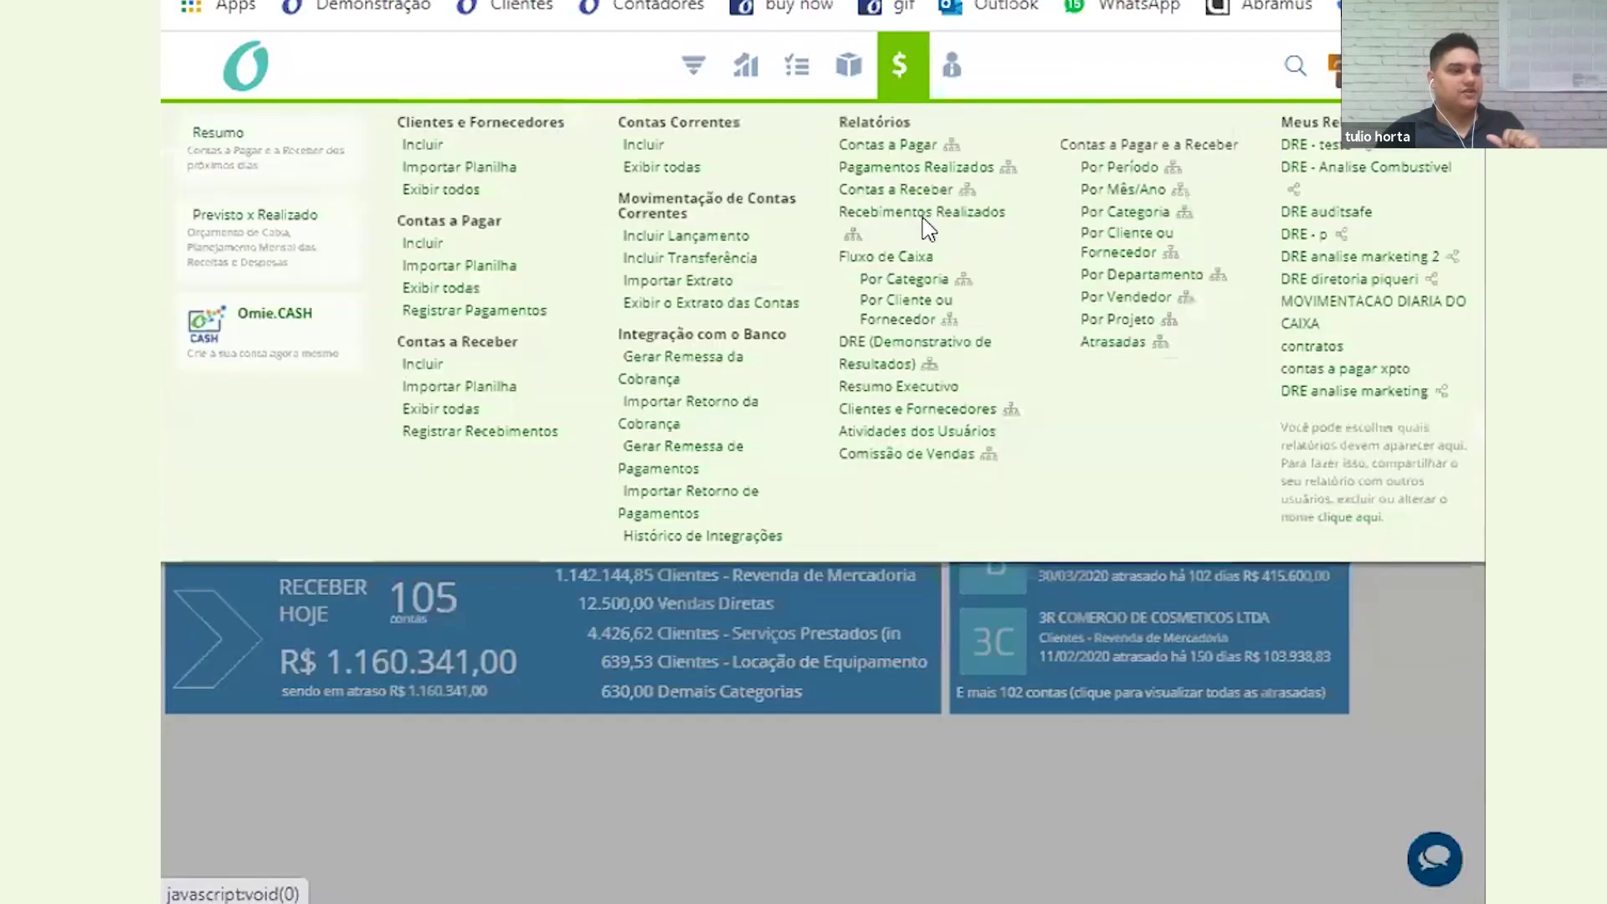
left_click(908, 281)
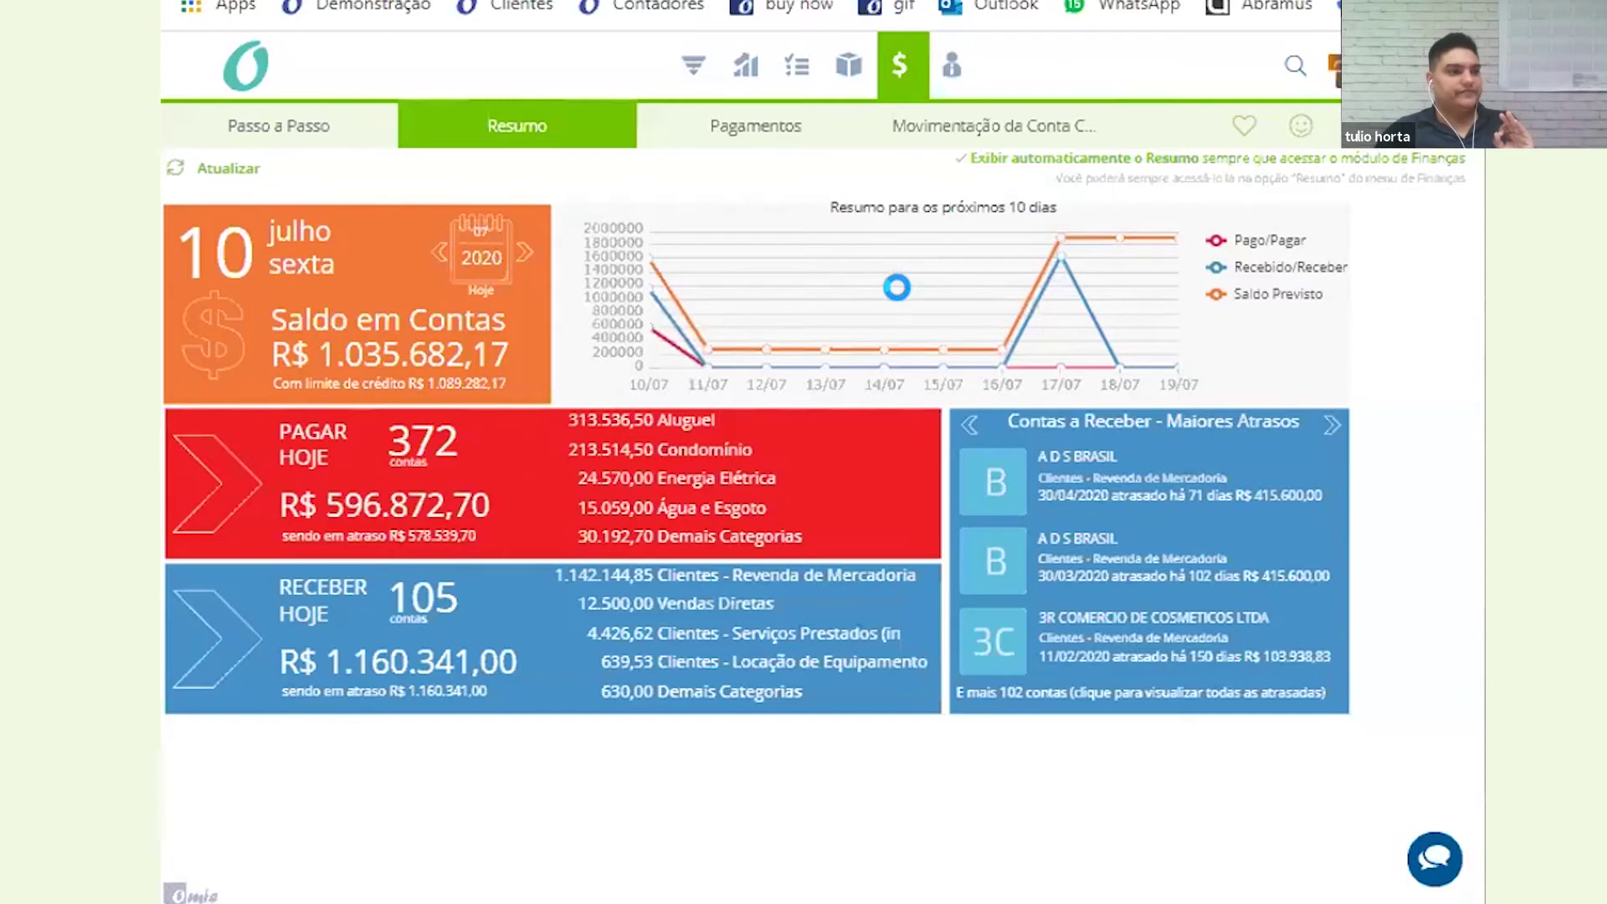
left_click(452, 399)
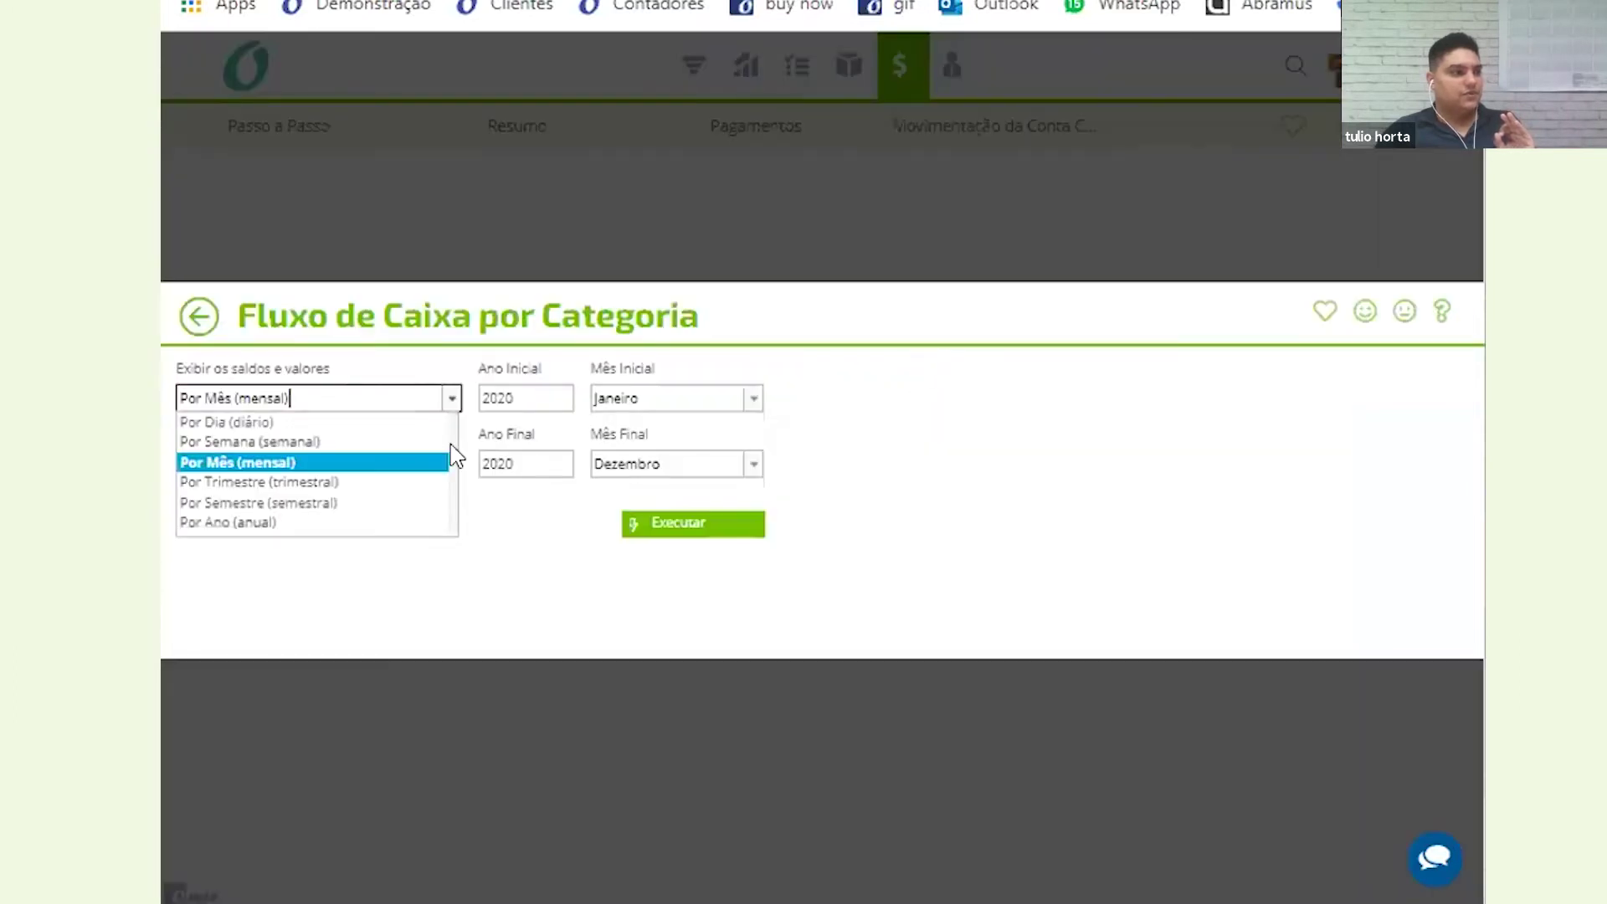
left_click(252, 439)
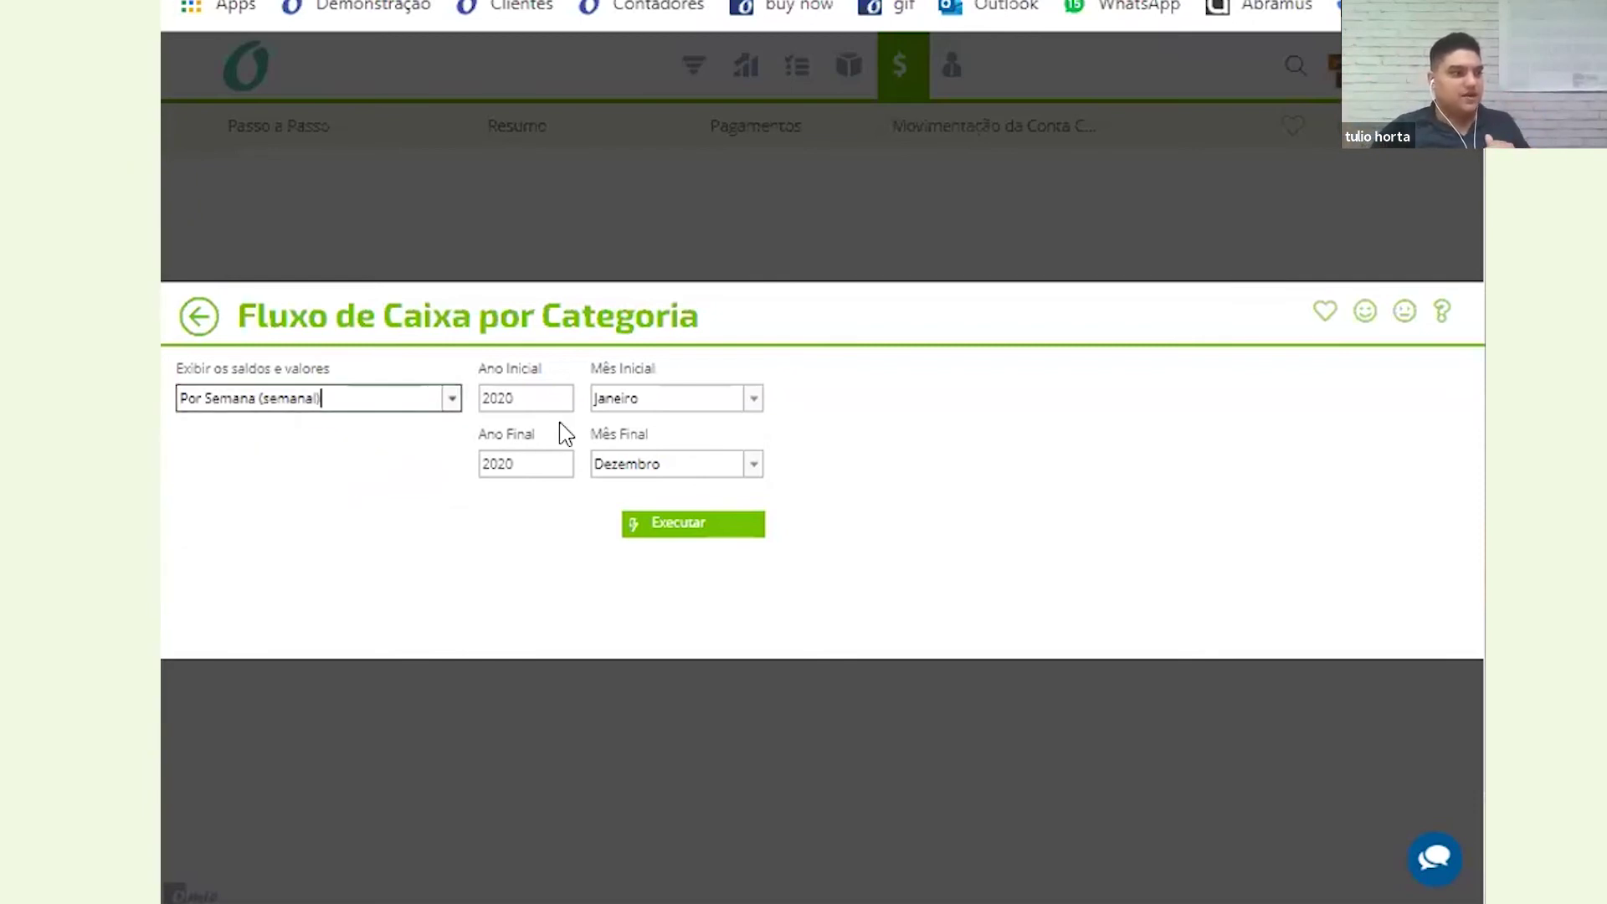
left_click(753, 399)
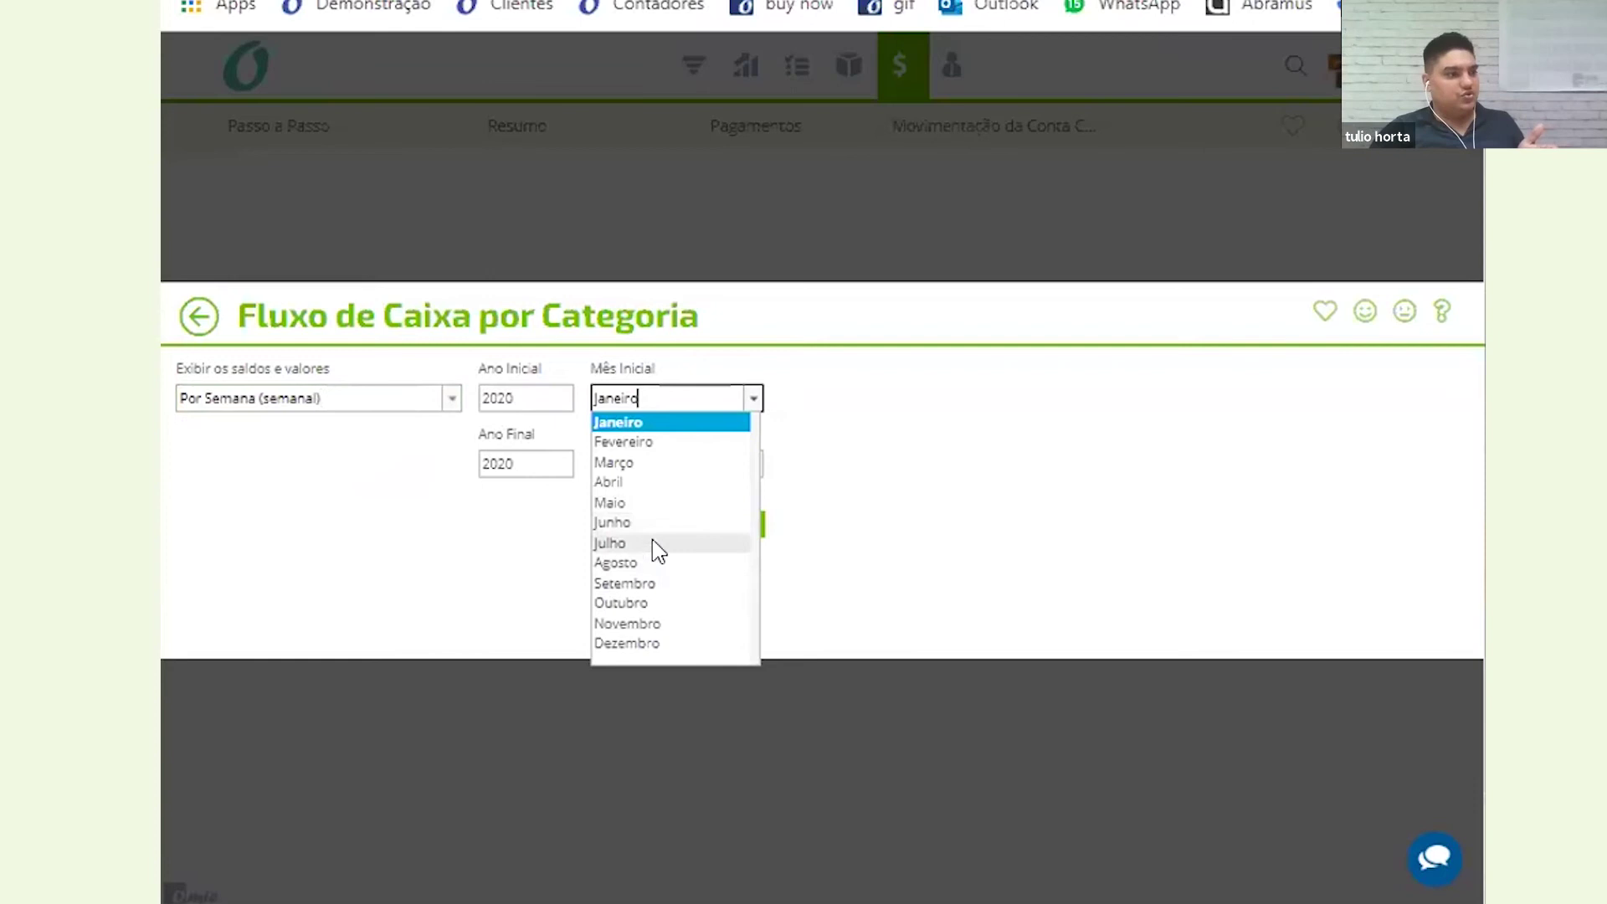
left_click(651, 543)
left_click(754, 465)
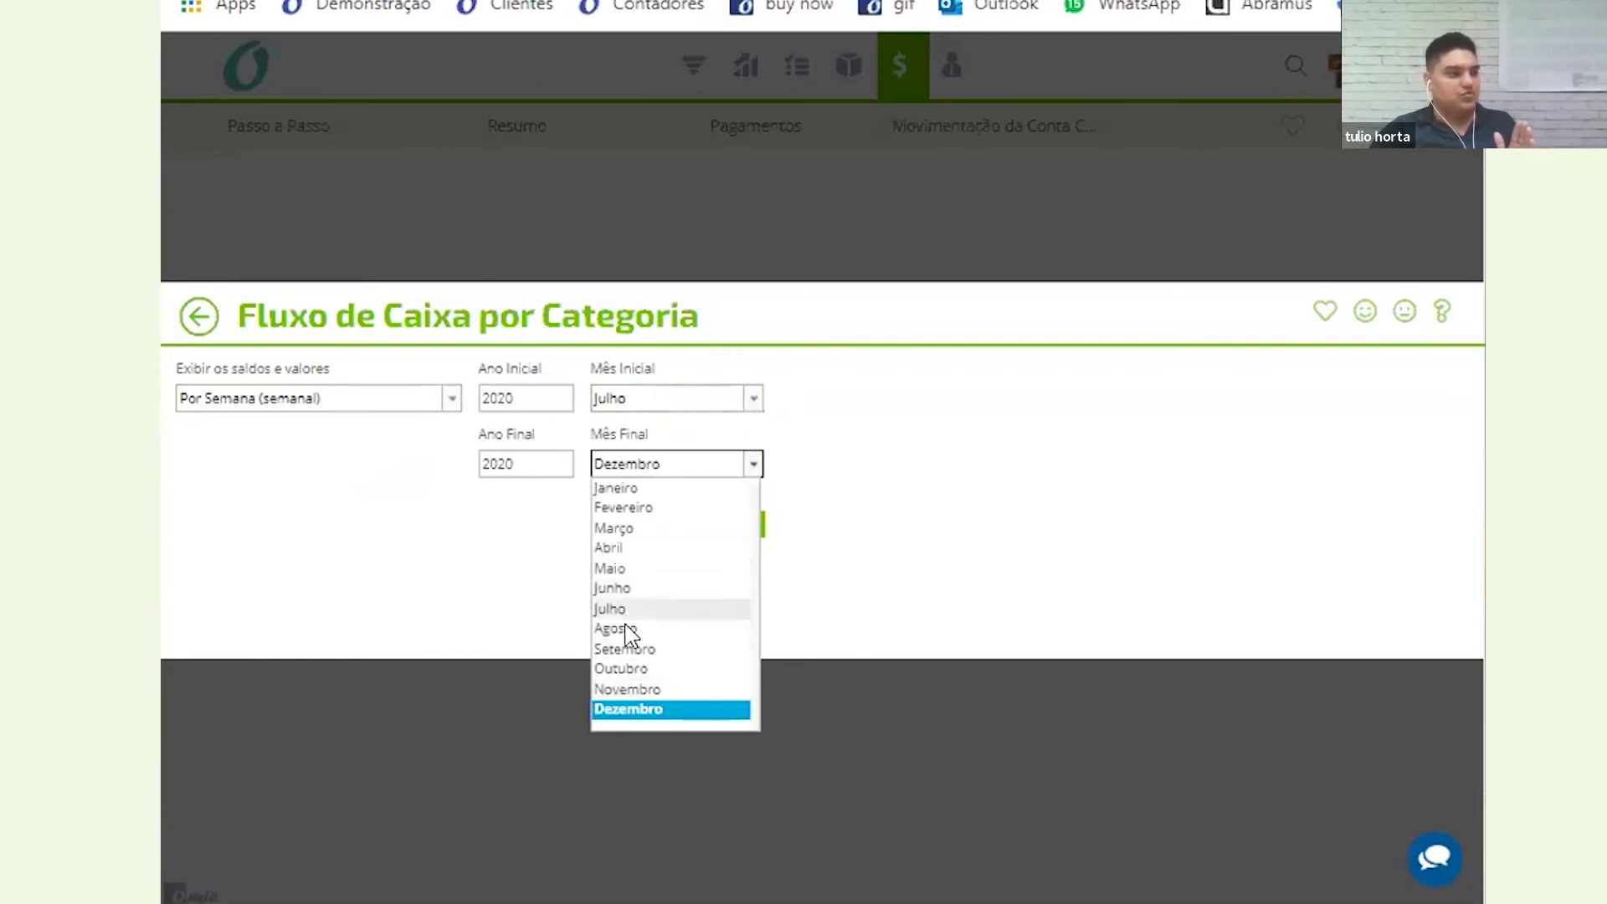
left_click(630, 669)
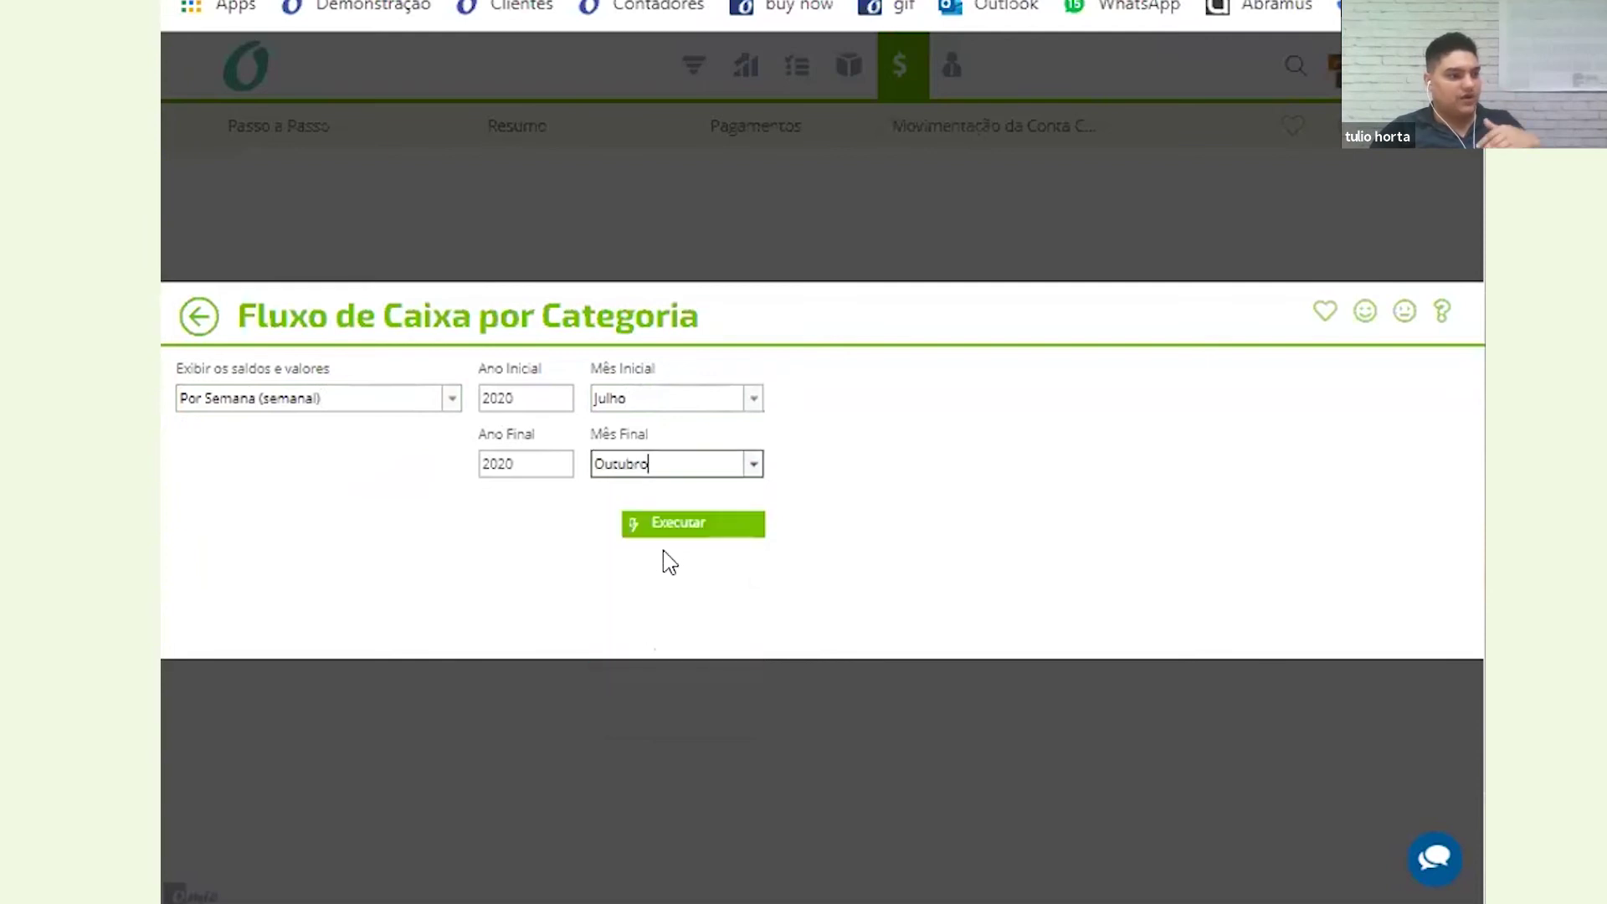
left_click(665, 539)
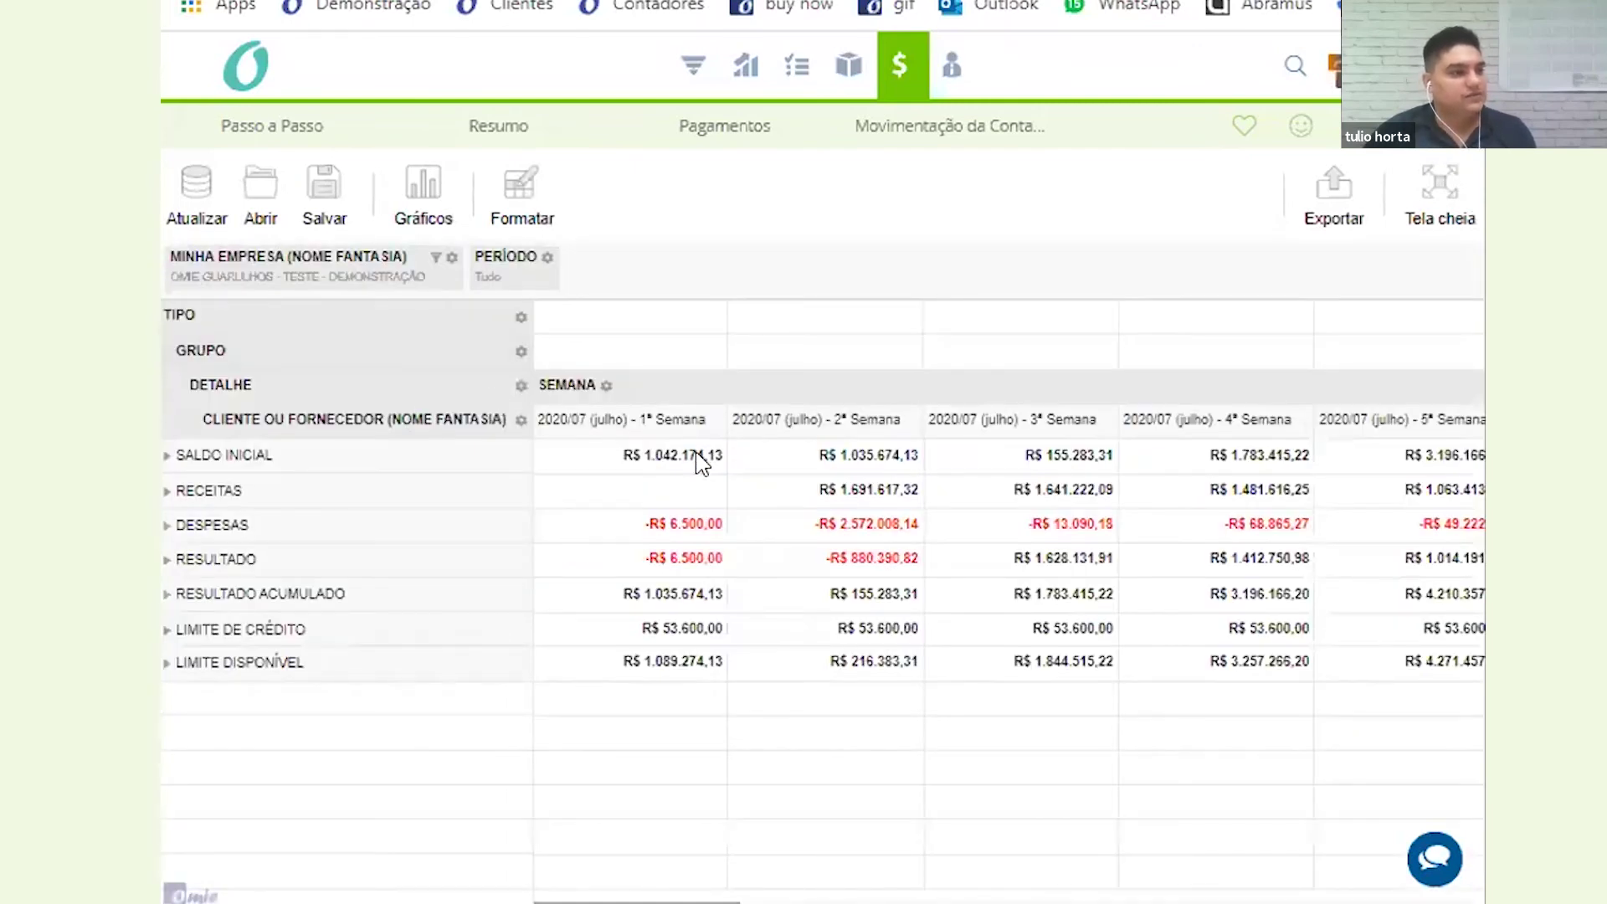
Examine the cash flow figures for the first week of July, including its opening balance and revenue
left_click_drag(675, 452, 655, 666)
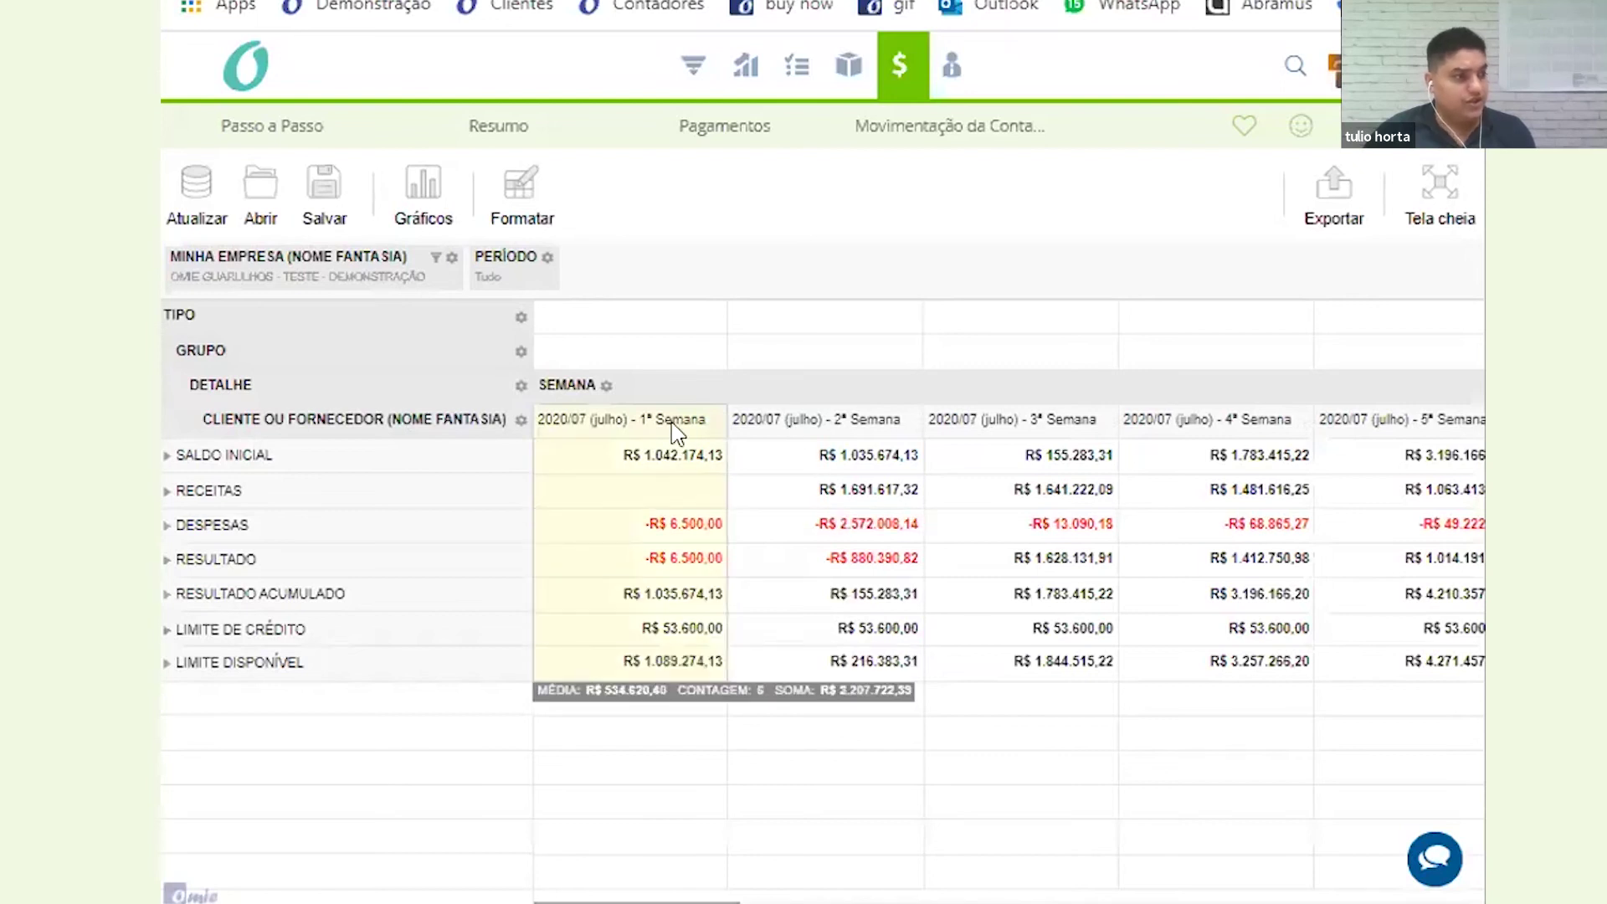
left_click(647, 465)
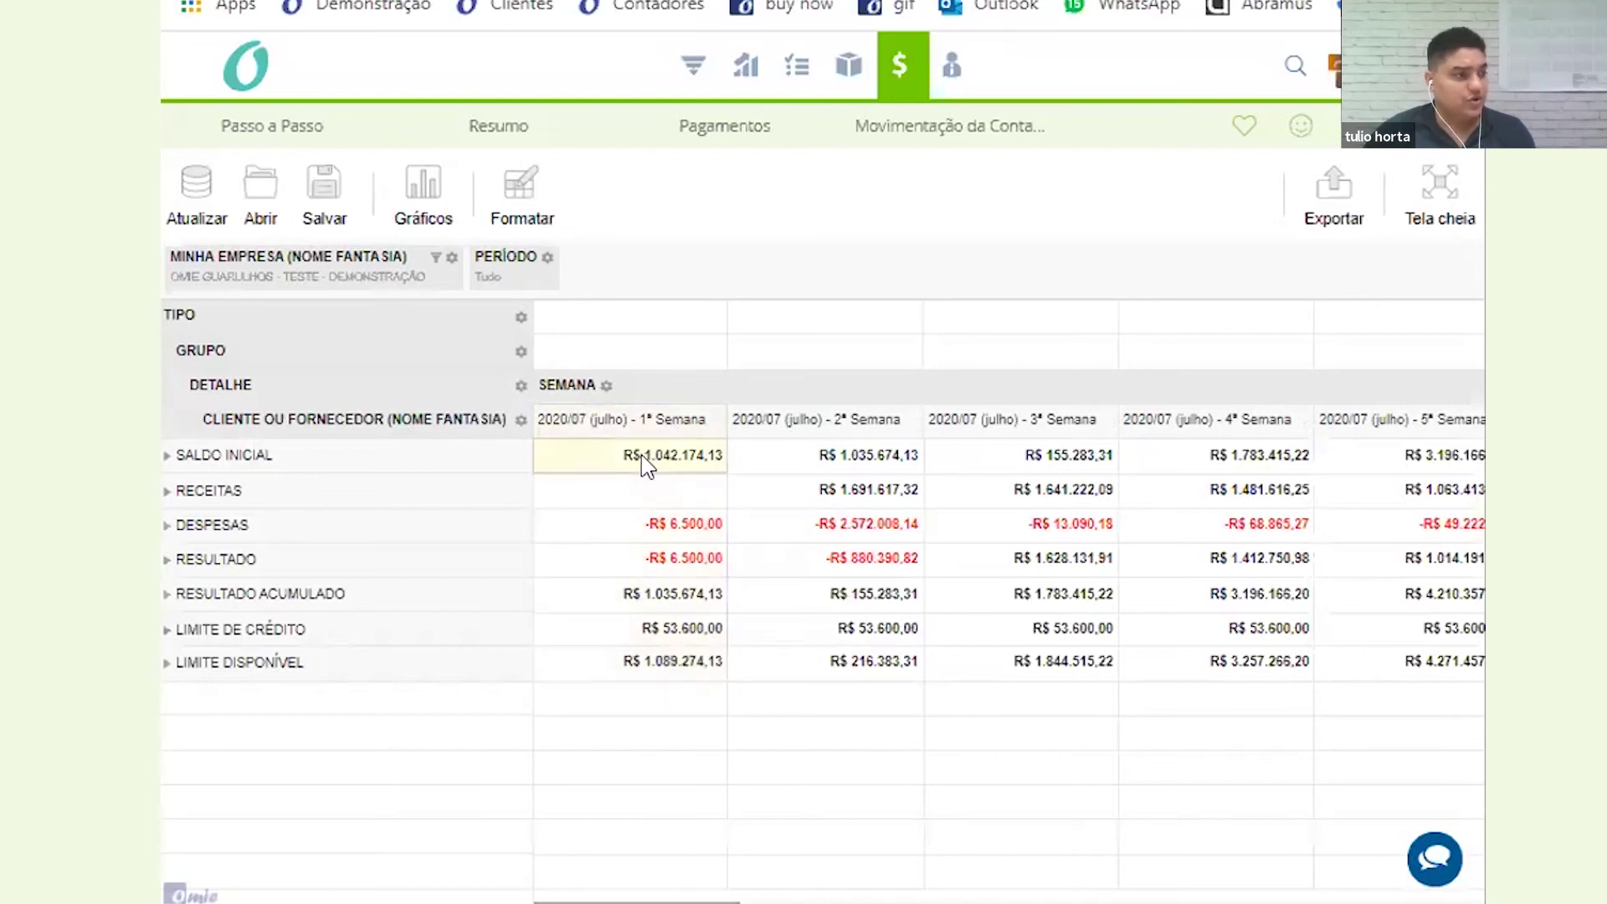
left_click(664, 492)
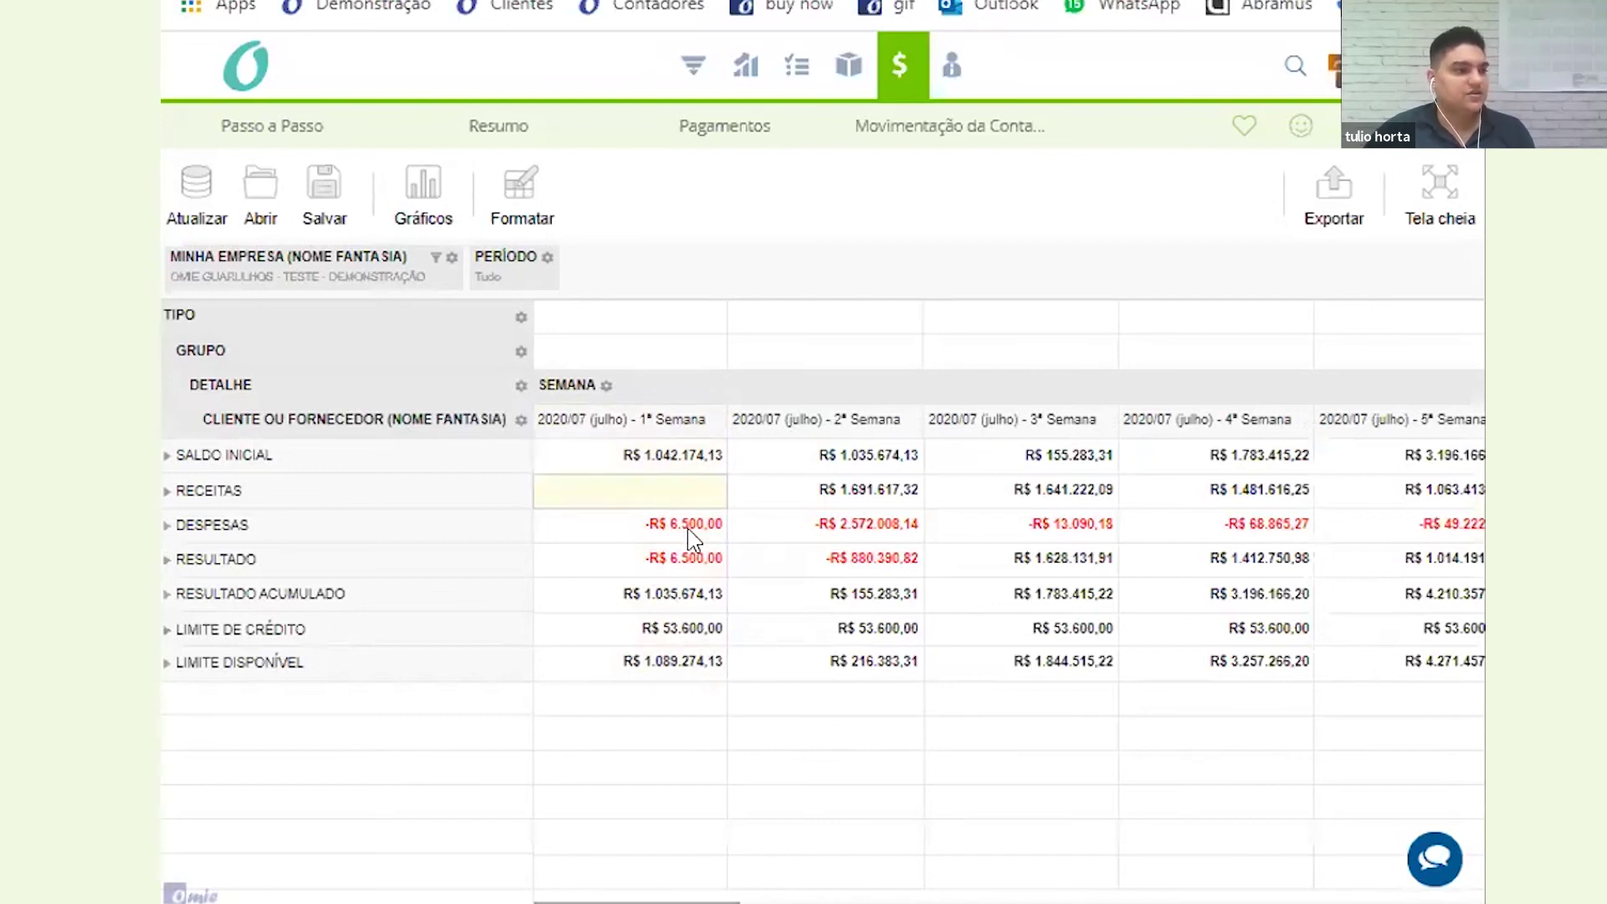
Expand Despesas and its Despesas Administrativas group in the cash flow report to view the expense categories
left_click(198, 534)
double_click(285, 527)
left_click(676, 667)
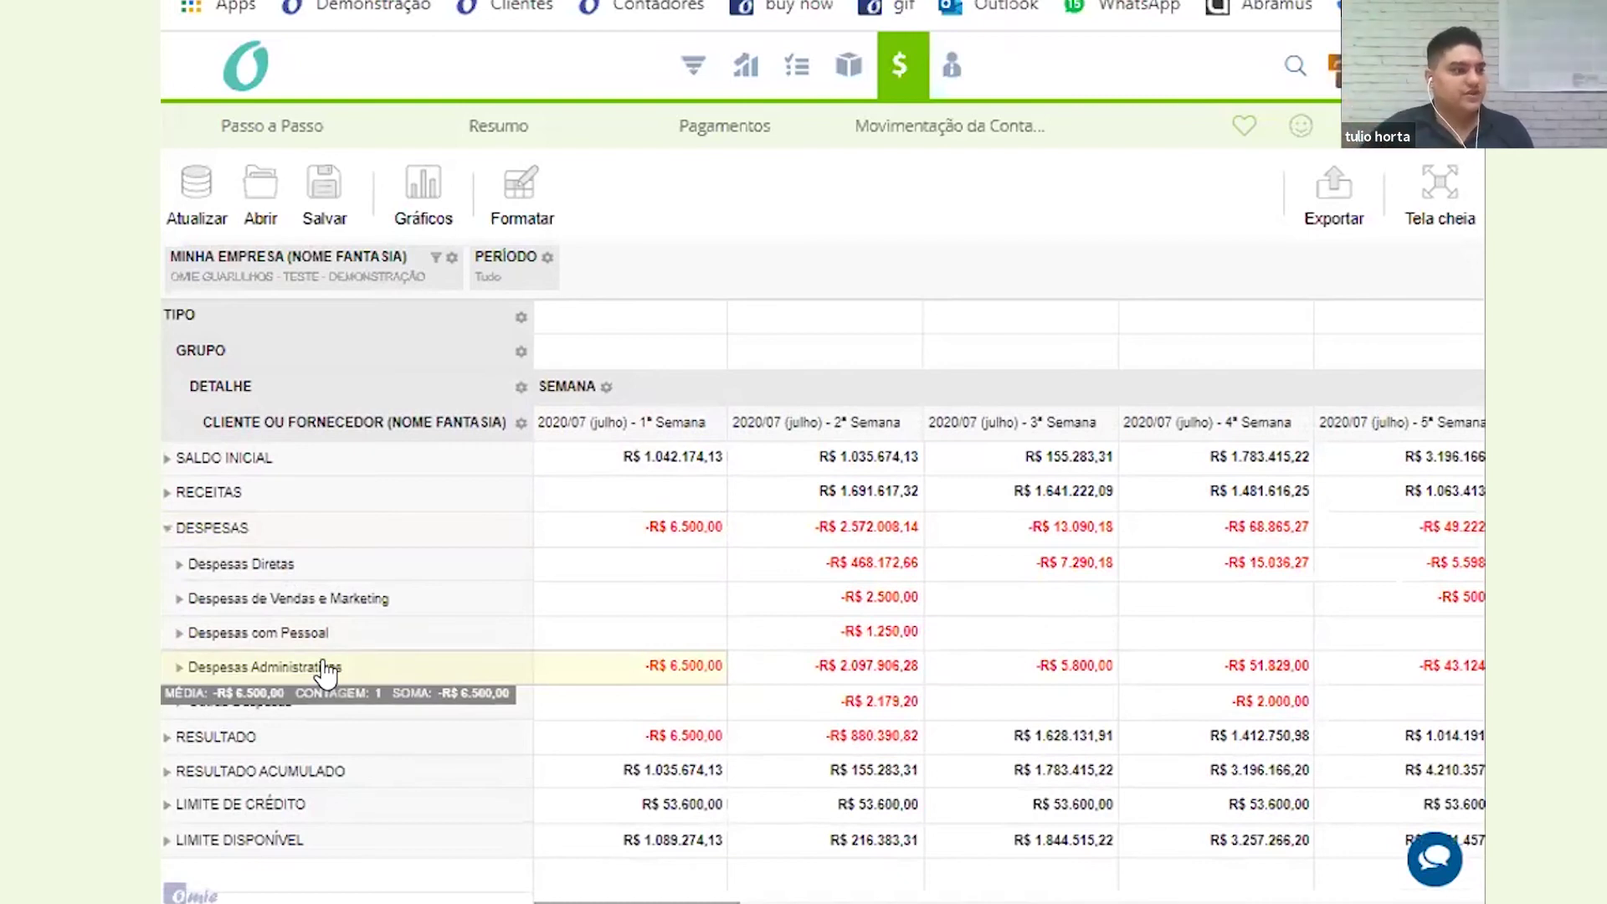
left_click(422, 667)
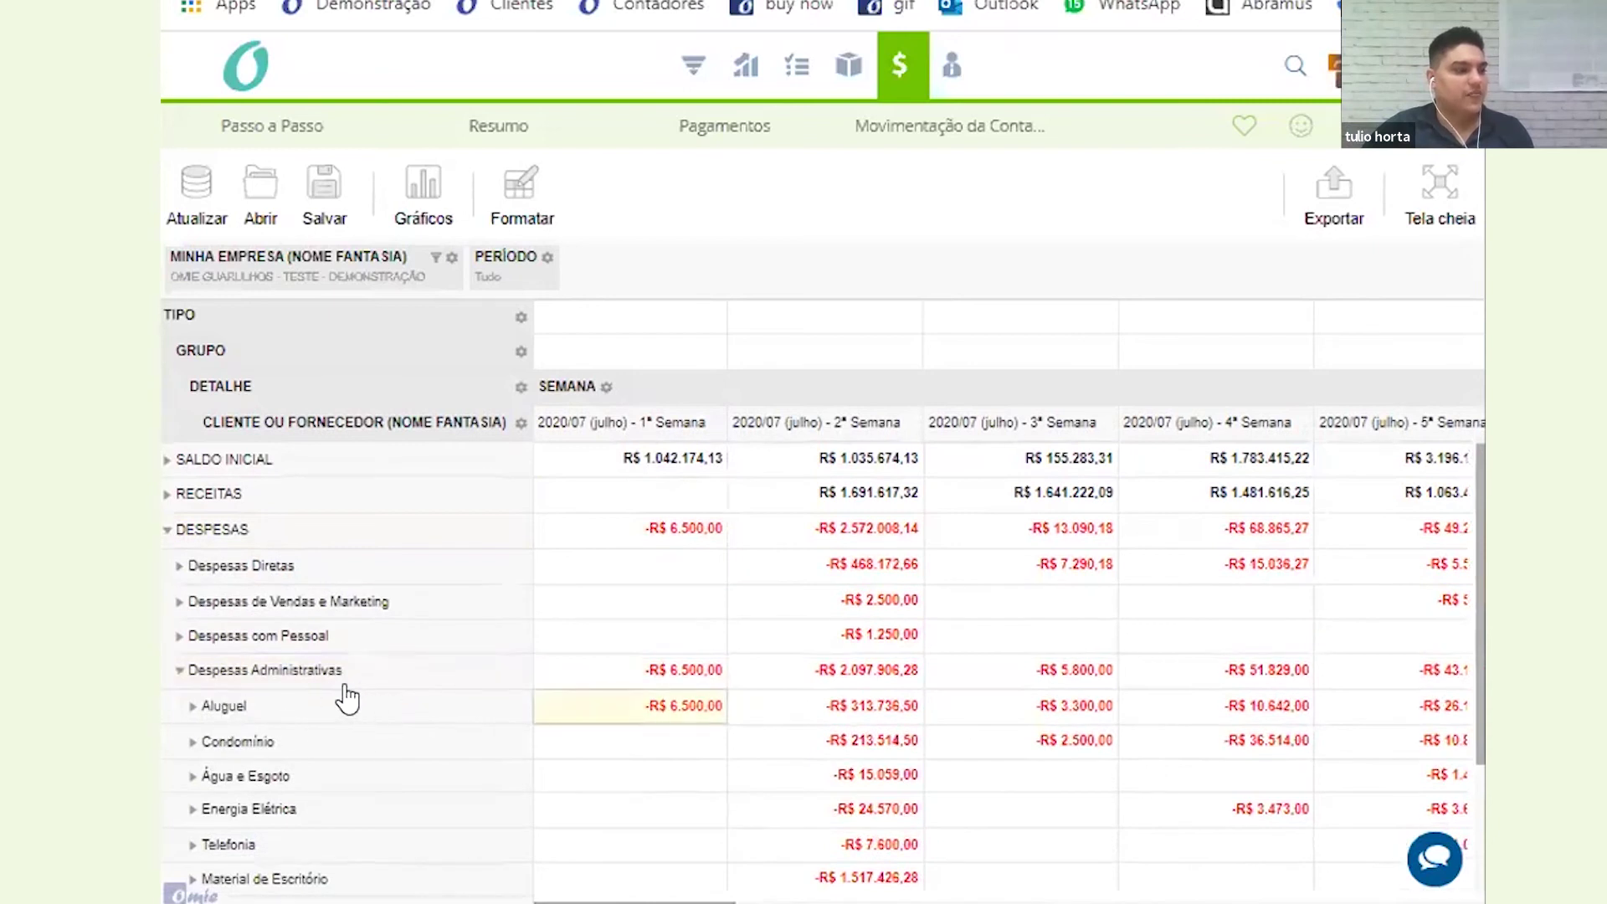
Look over the expense categories and collapse the Despesas group in the weekly cash flow report
scroll(172, 532, "down", 3)
scroll(171, 531, "up", 3)
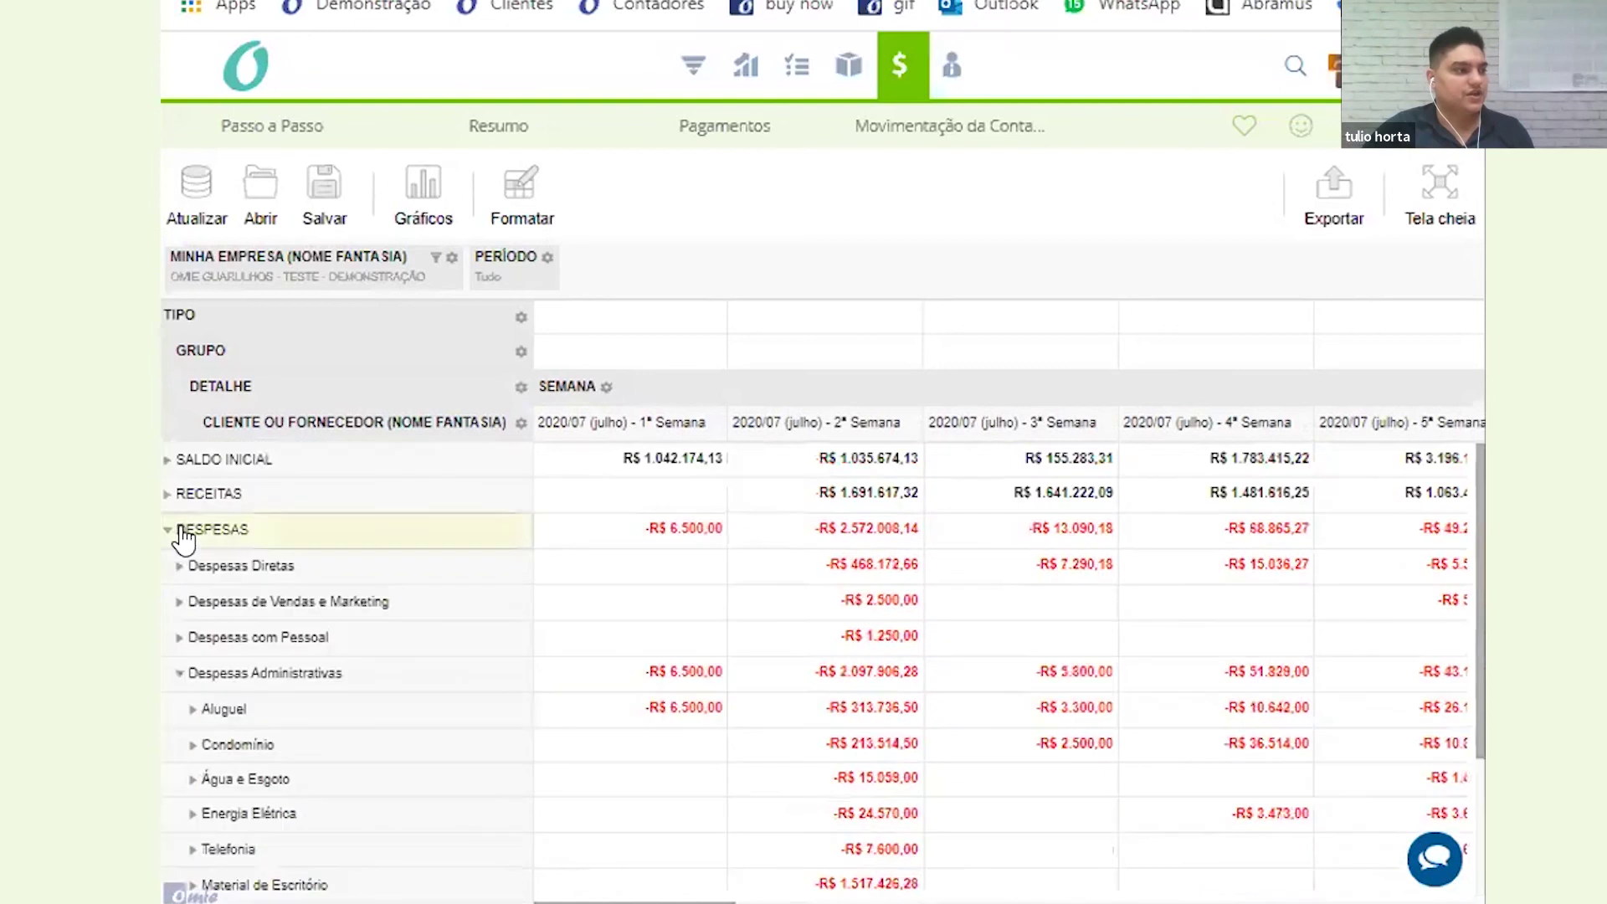
left_click(636, 540)
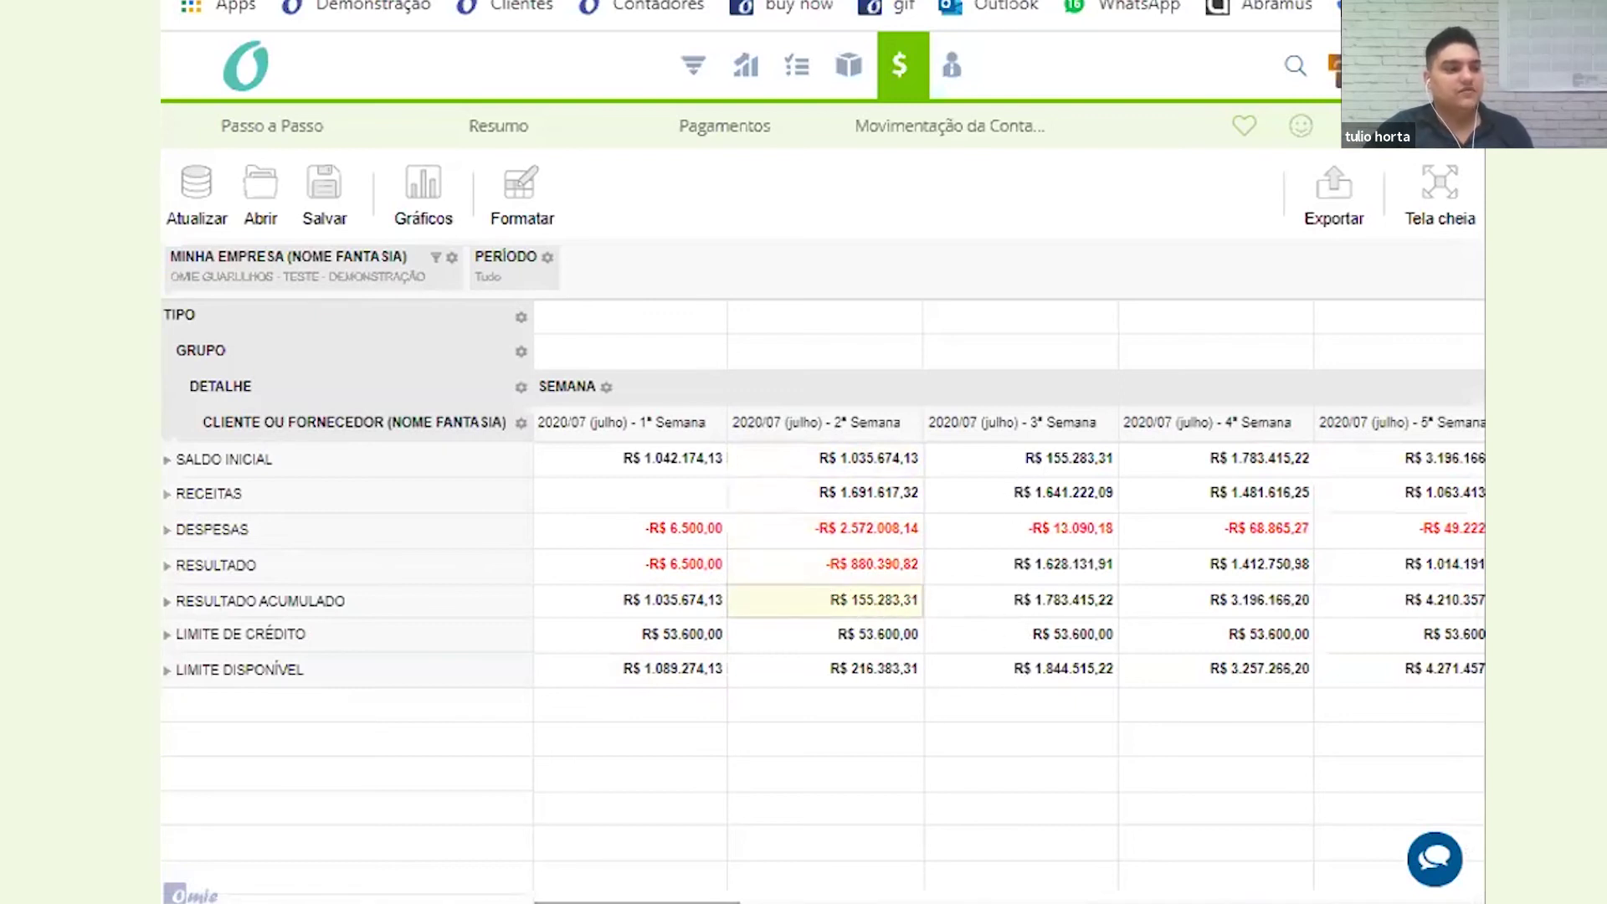
Examine the weekly Resultado Acumulado in the cash flow report from July through September 2020
scroll(1017, 855, "right", 10)
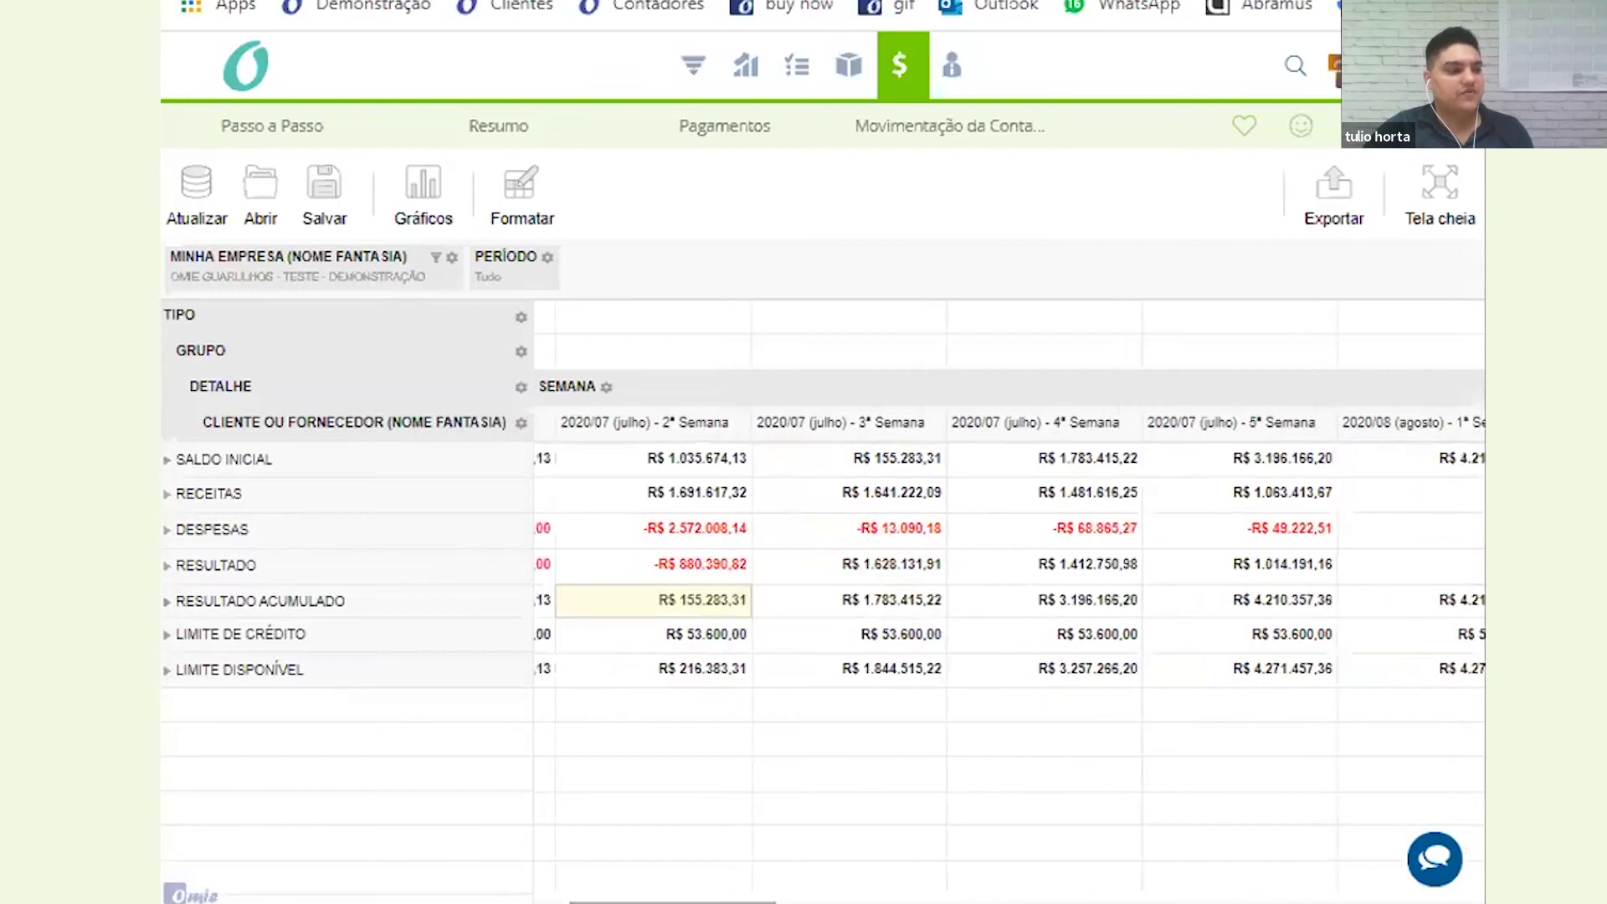
scroll(1016, 847, "right", 5)
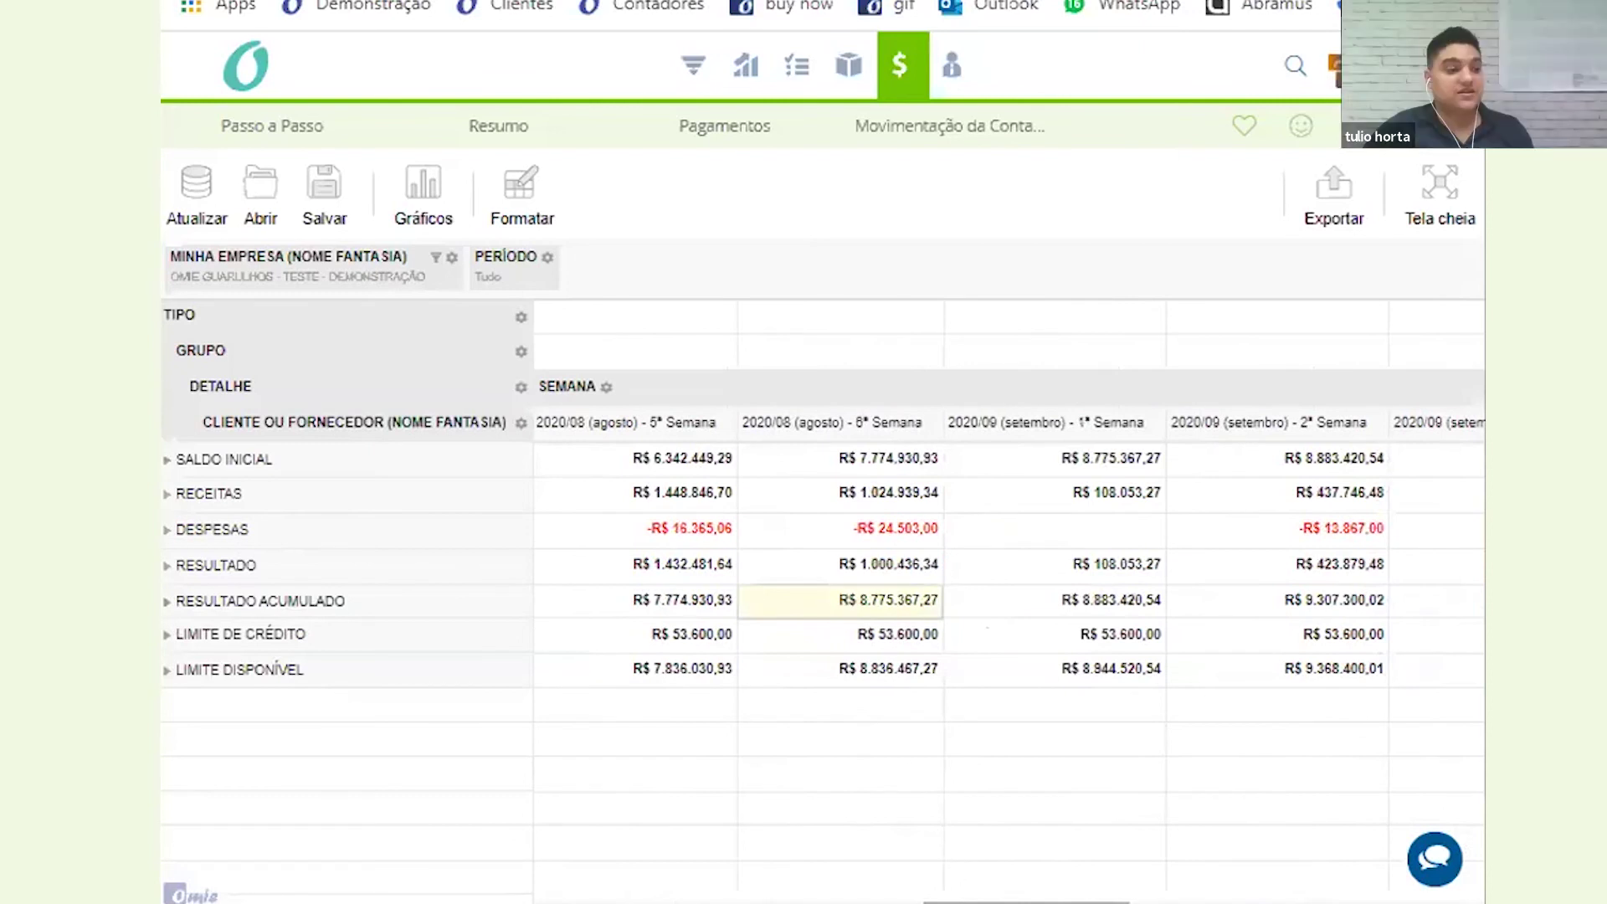
scroll(715, 706, "left", 10)
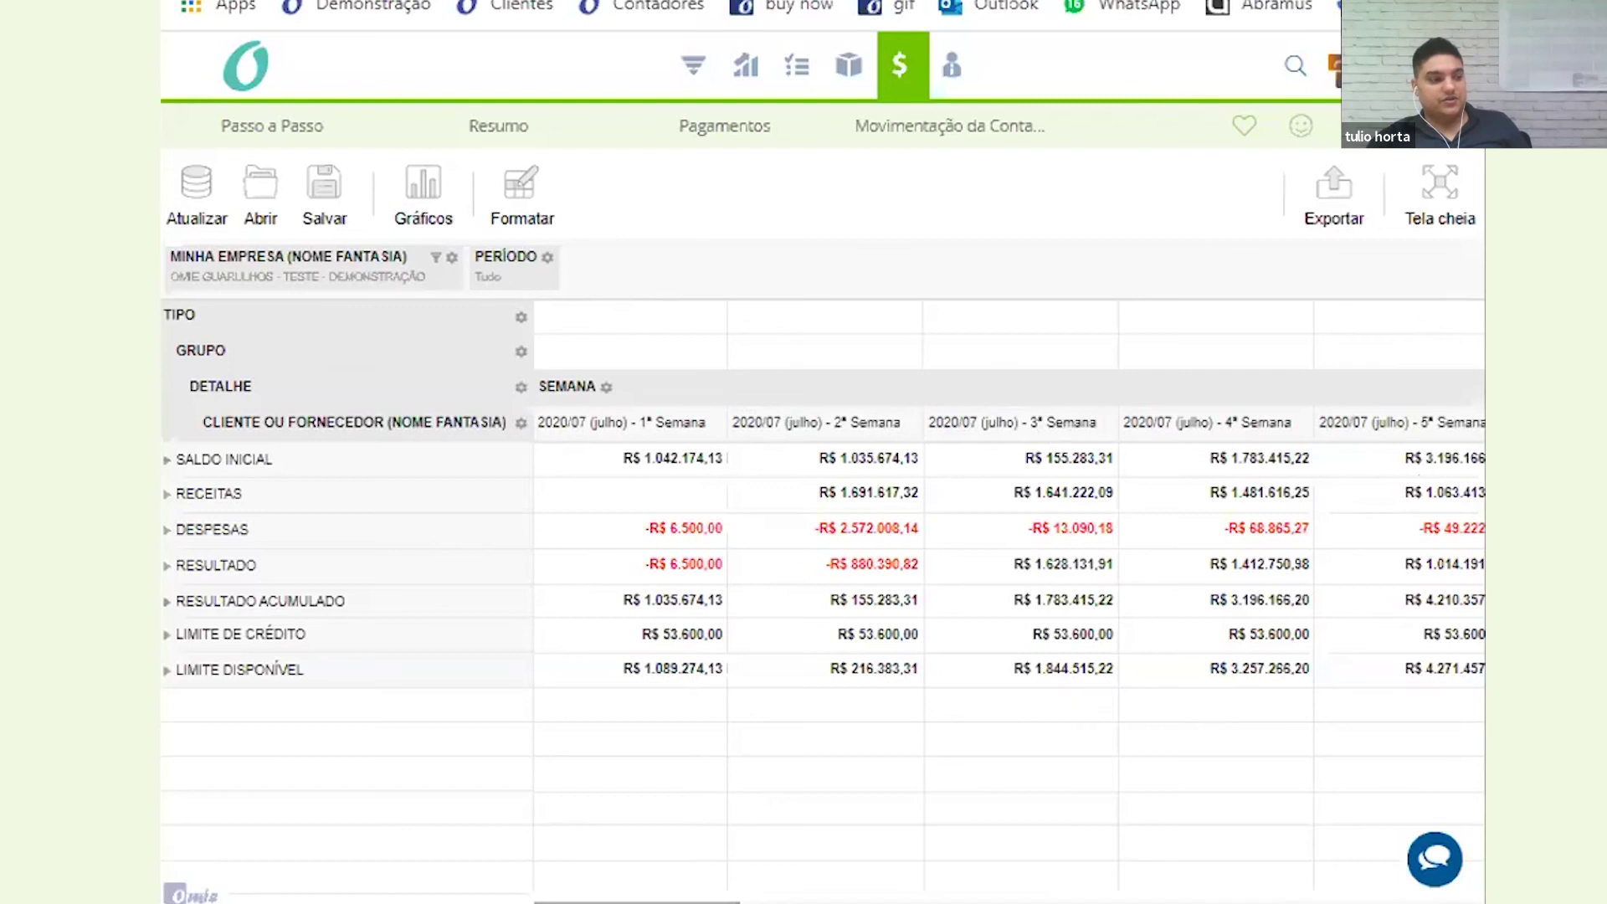
scroll(1046, 845, "right", 10)
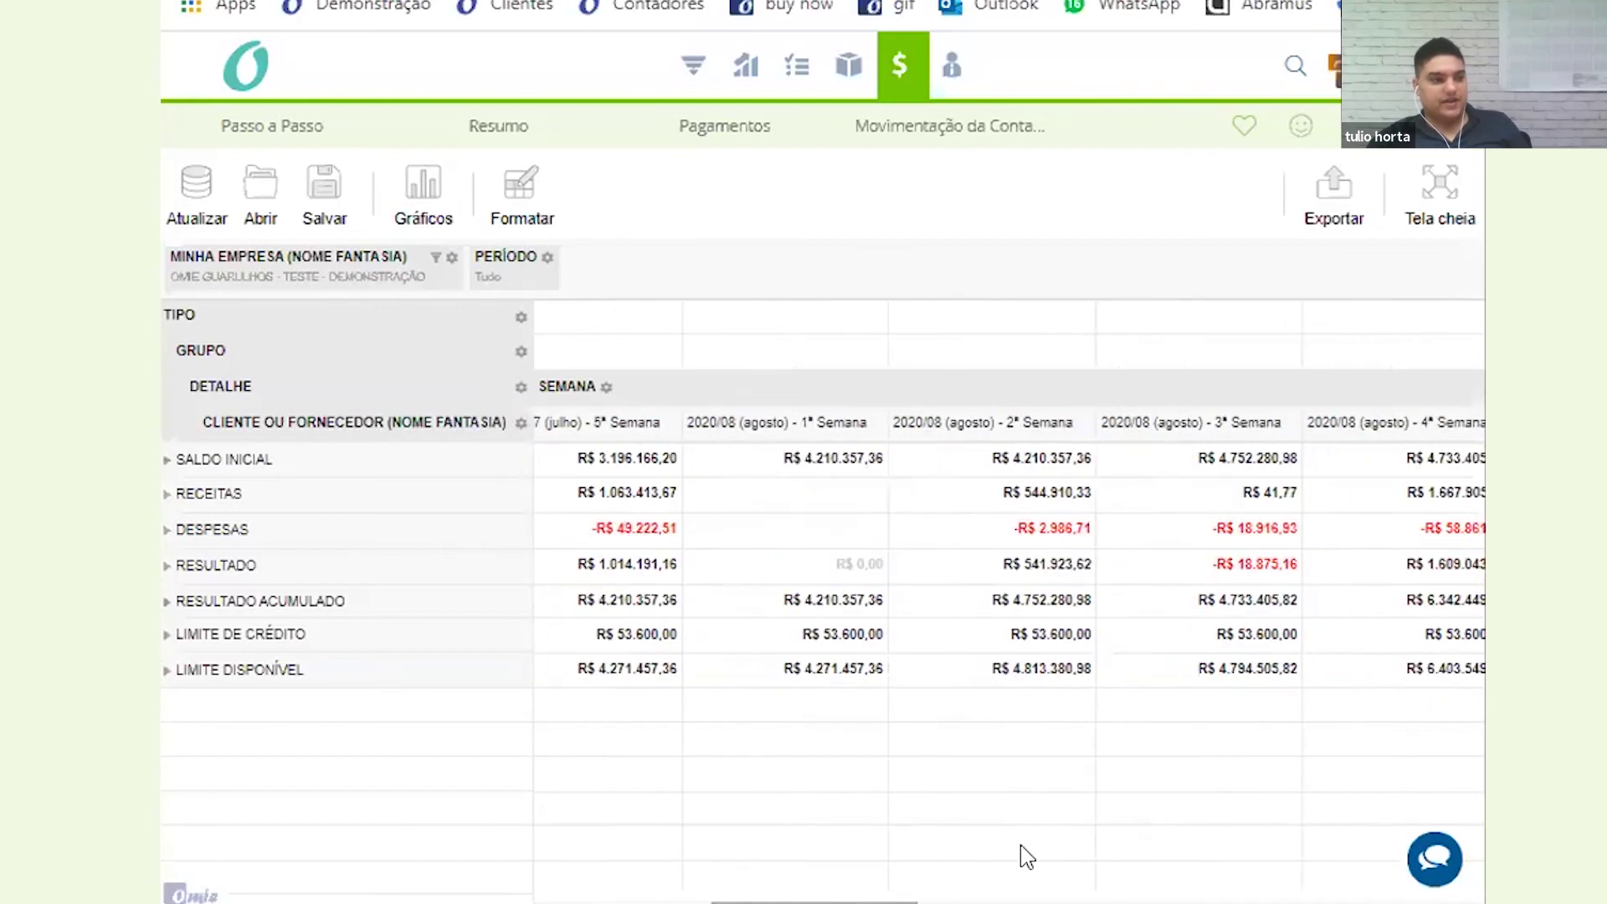
scroll(1081, 840, "right", 3)
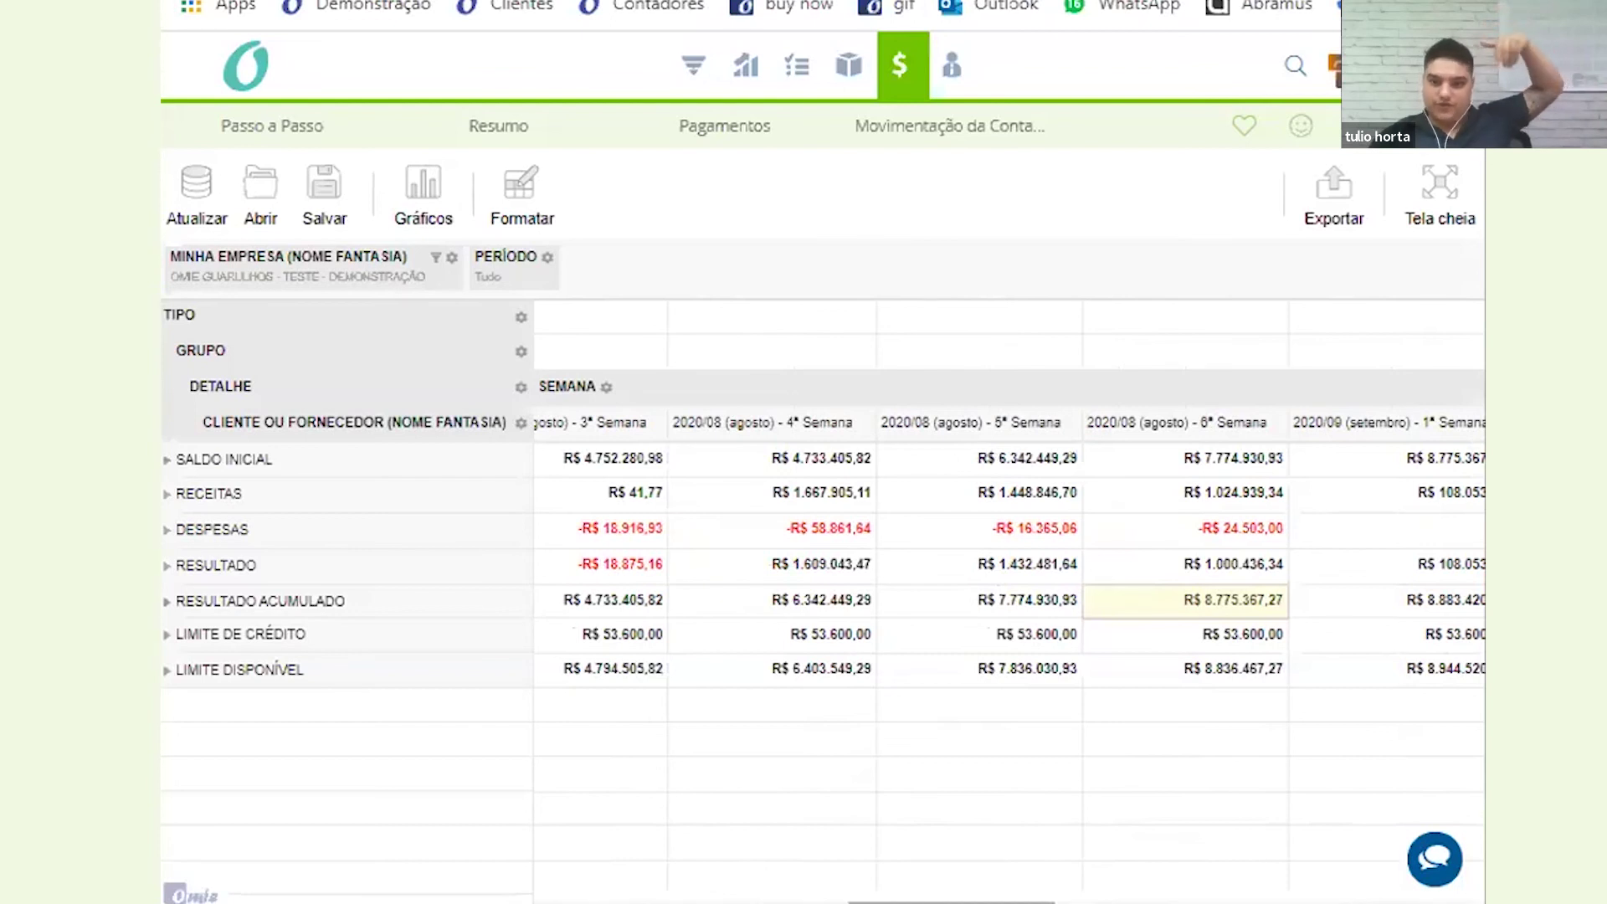
scroll(597, 523, "left", 10)
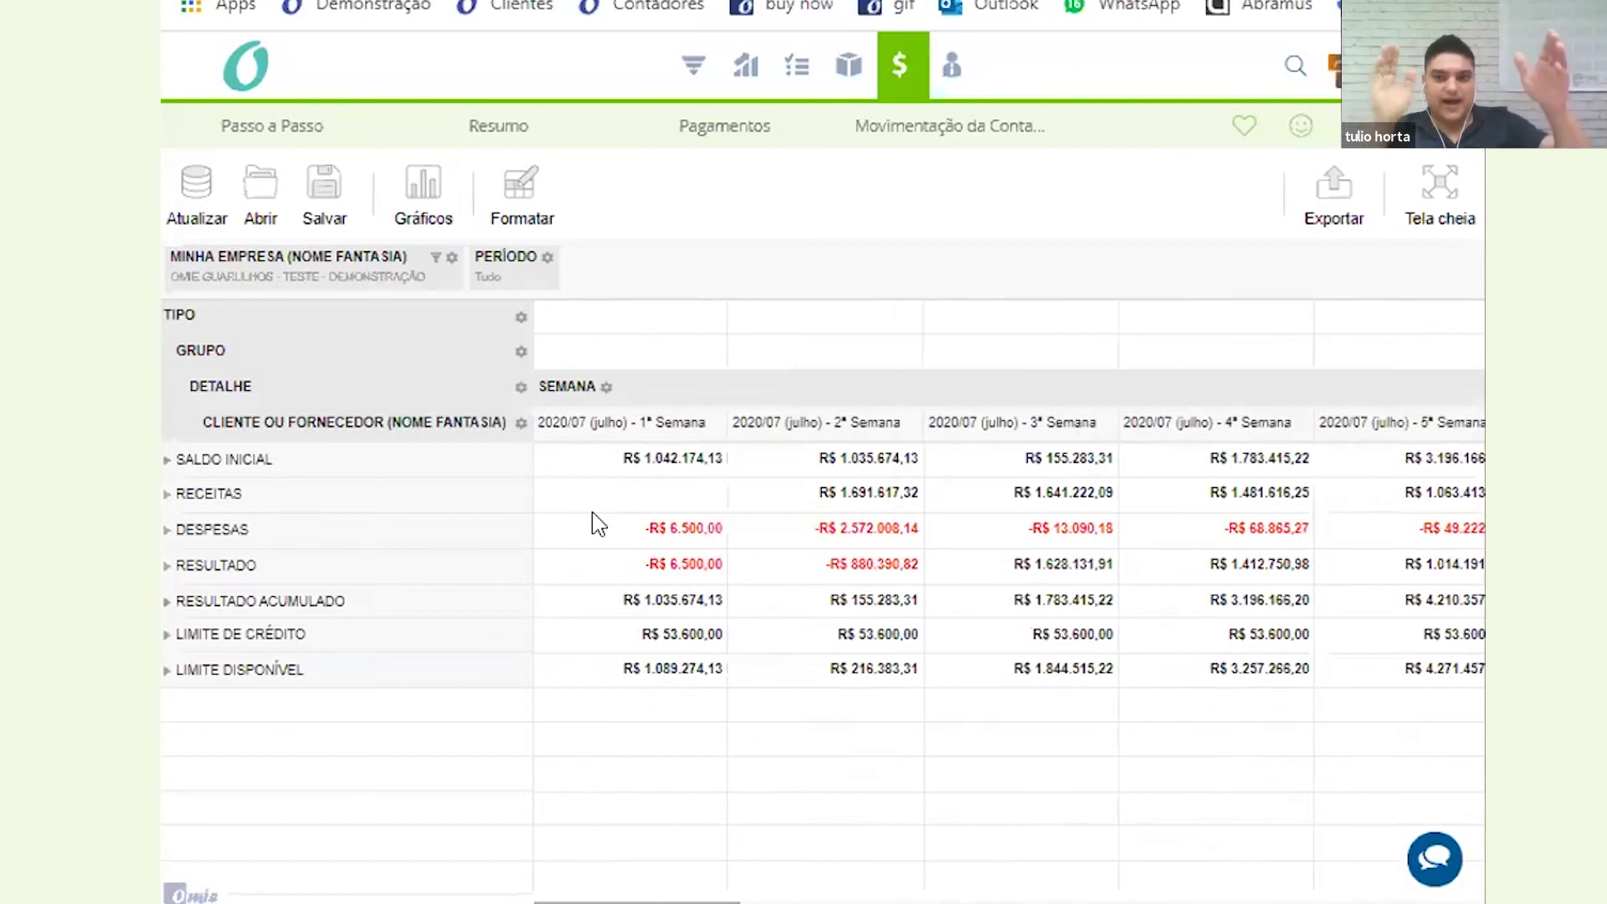
Run the DRE (Demonstrativo de Resultados) report for Trimestre Atual with the type Por data de emissão
left_click(898, 67)
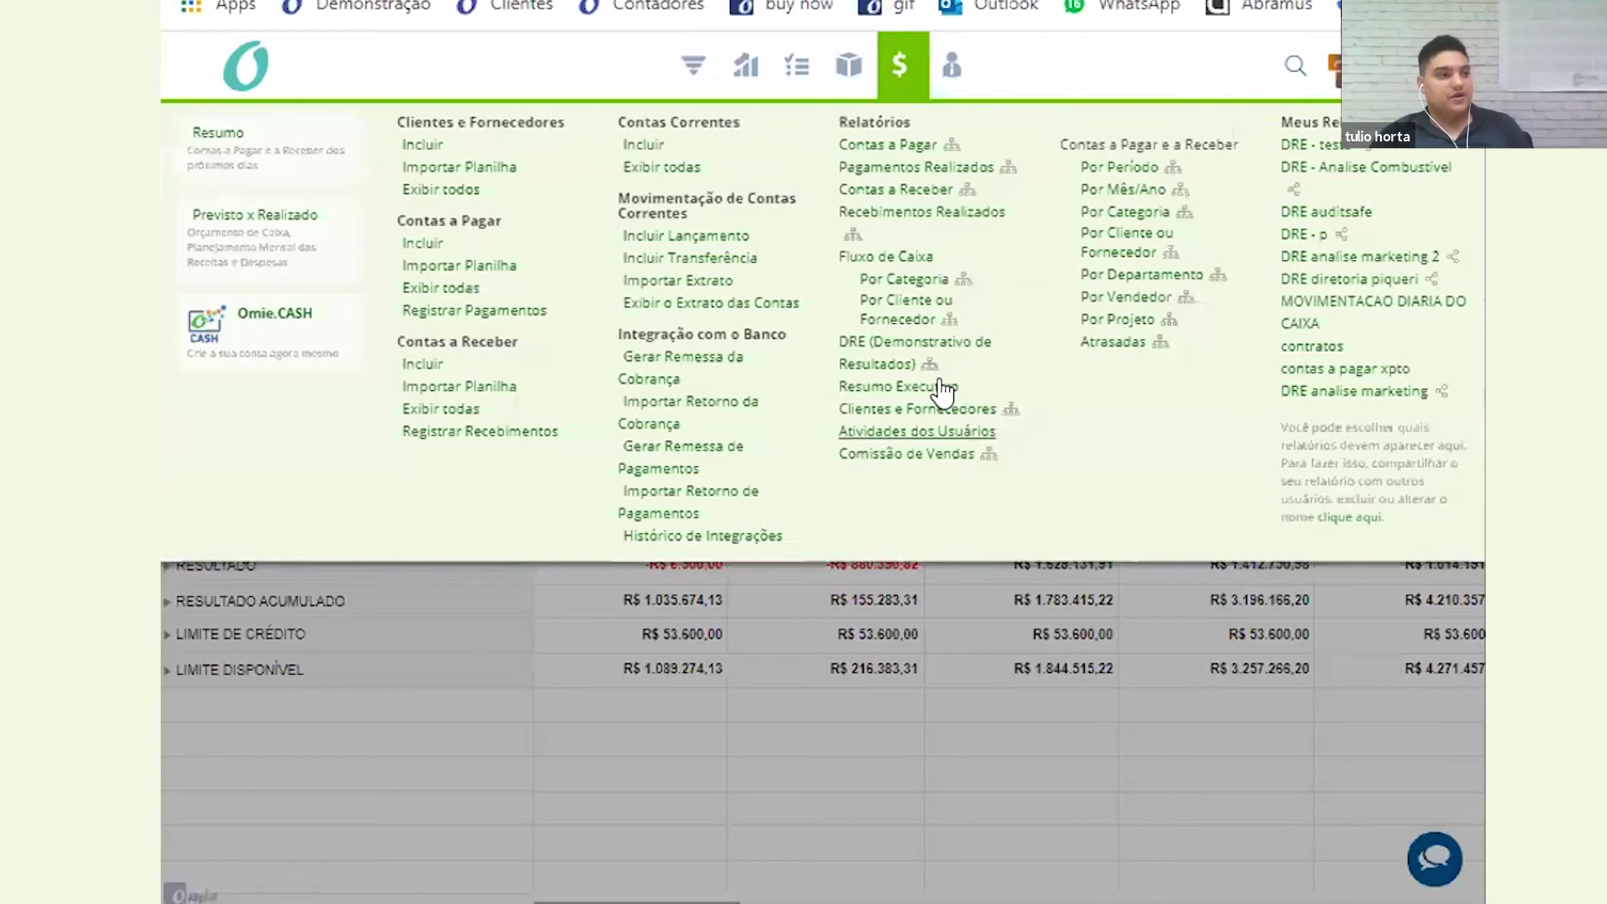
left_click(865, 360)
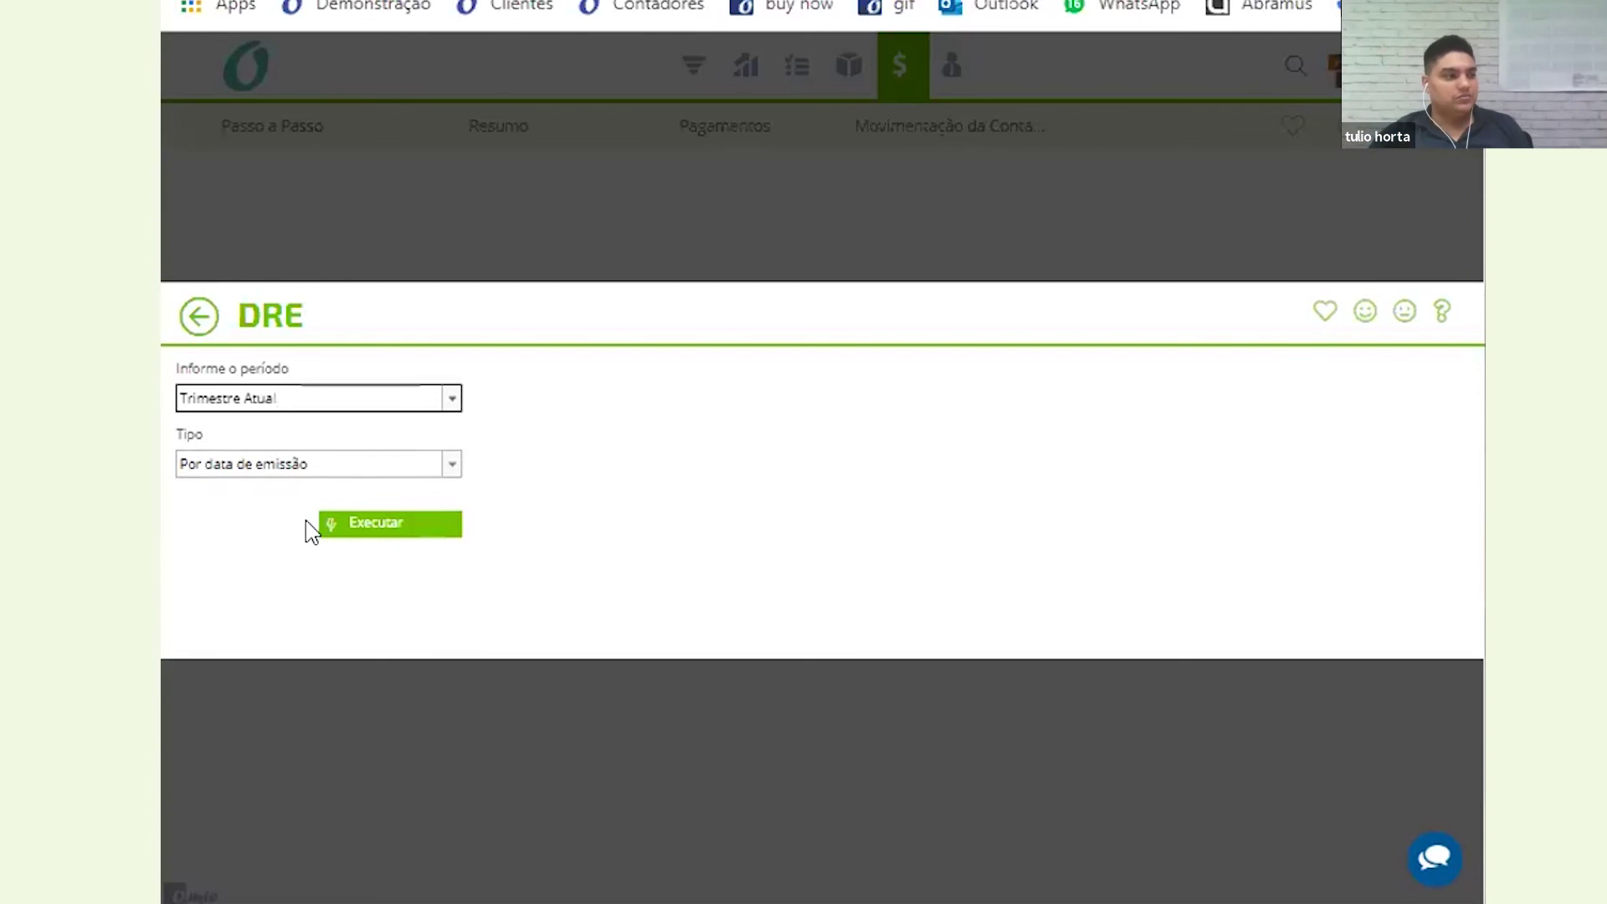
left_click(352, 524)
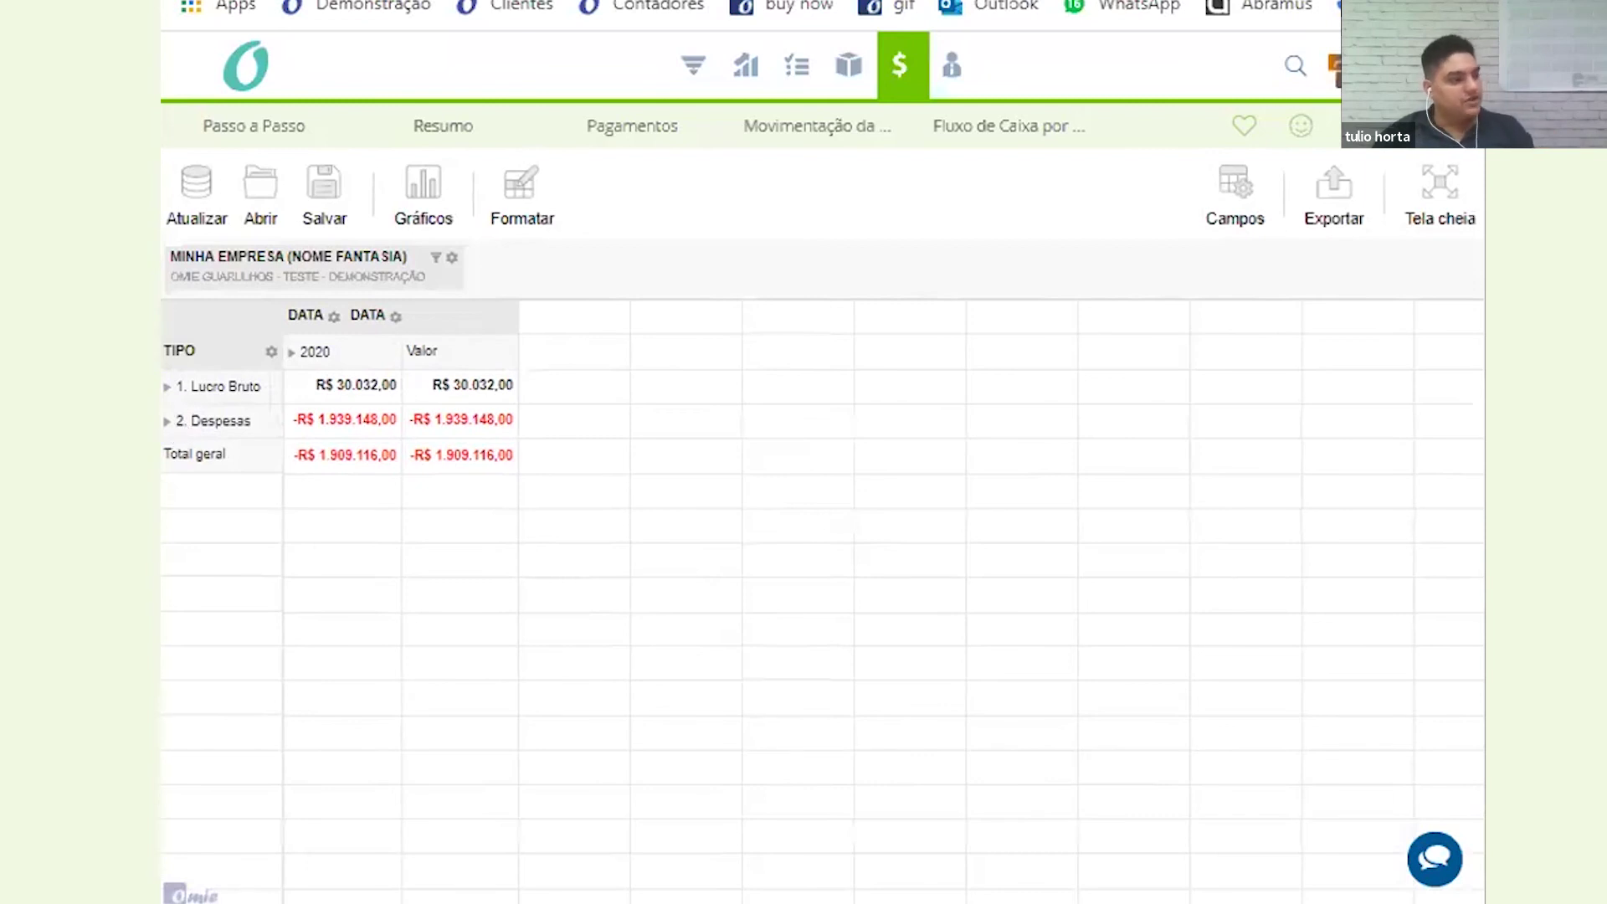
Examine the DRE's Lucro Bruto, Despesas and Total geral for 2020, including the breakdown by month
left_click(345, 391)
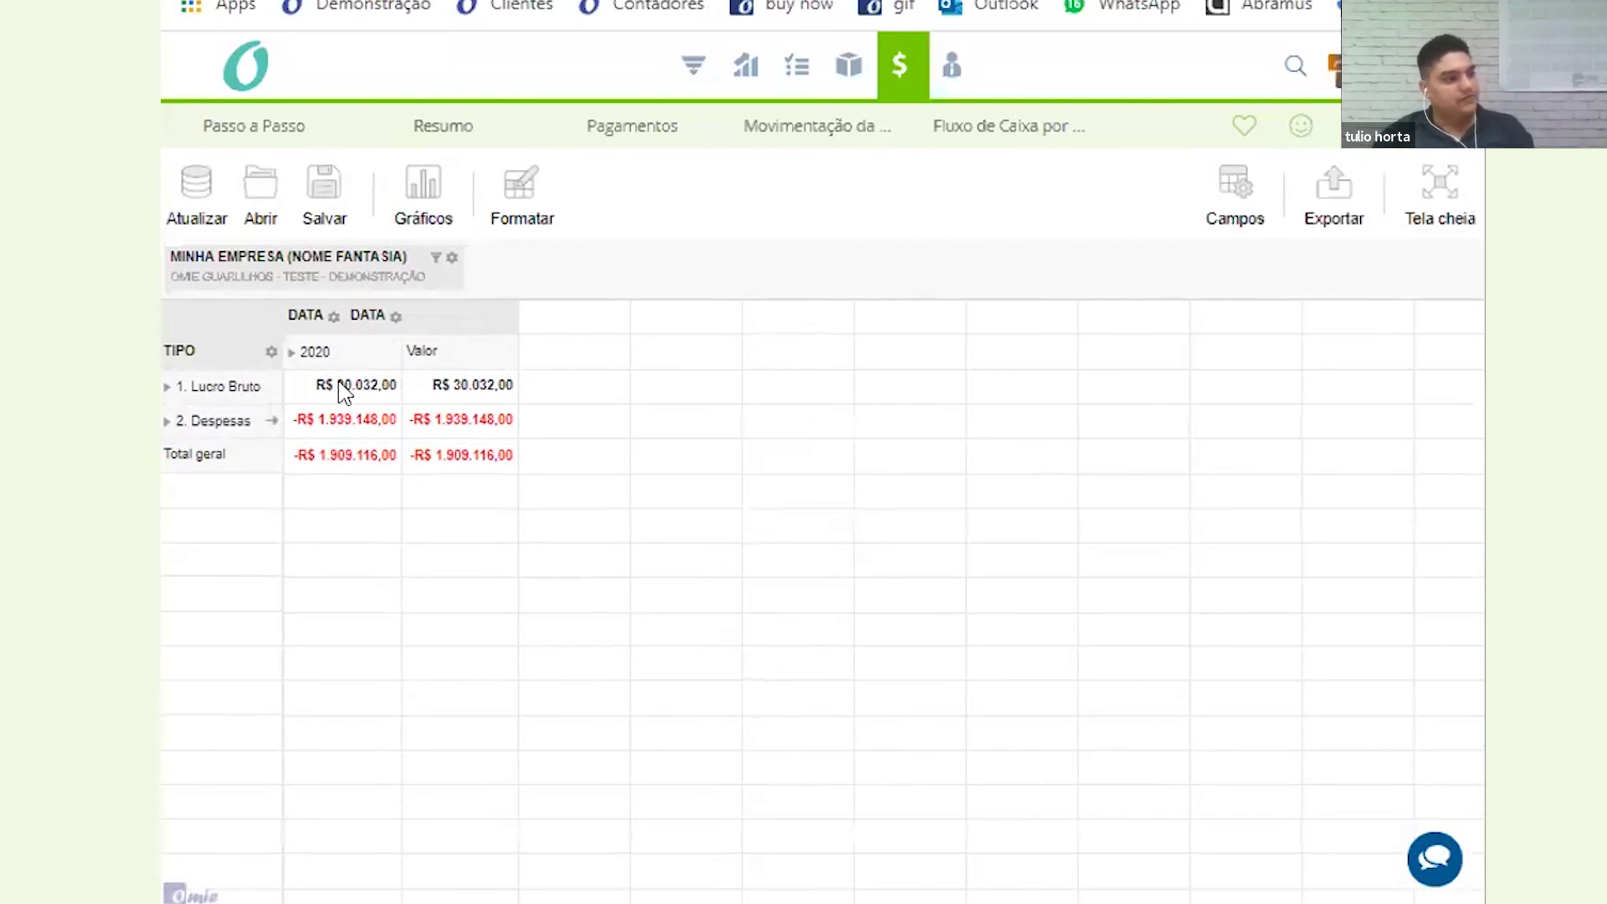
left_click(318, 465)
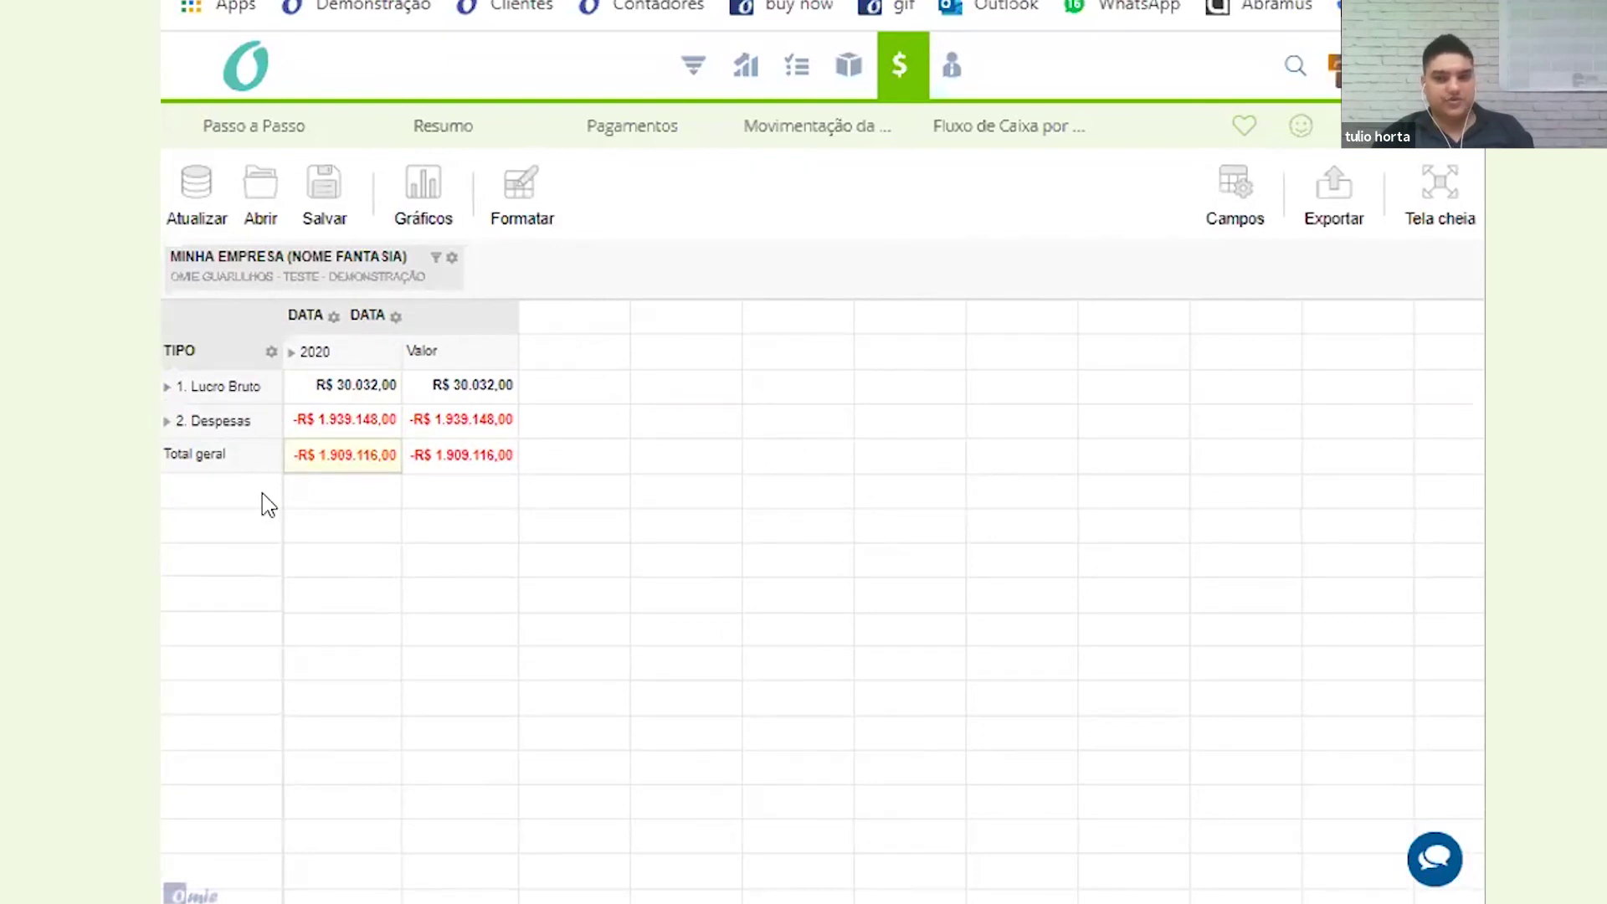
left_click(291, 349)
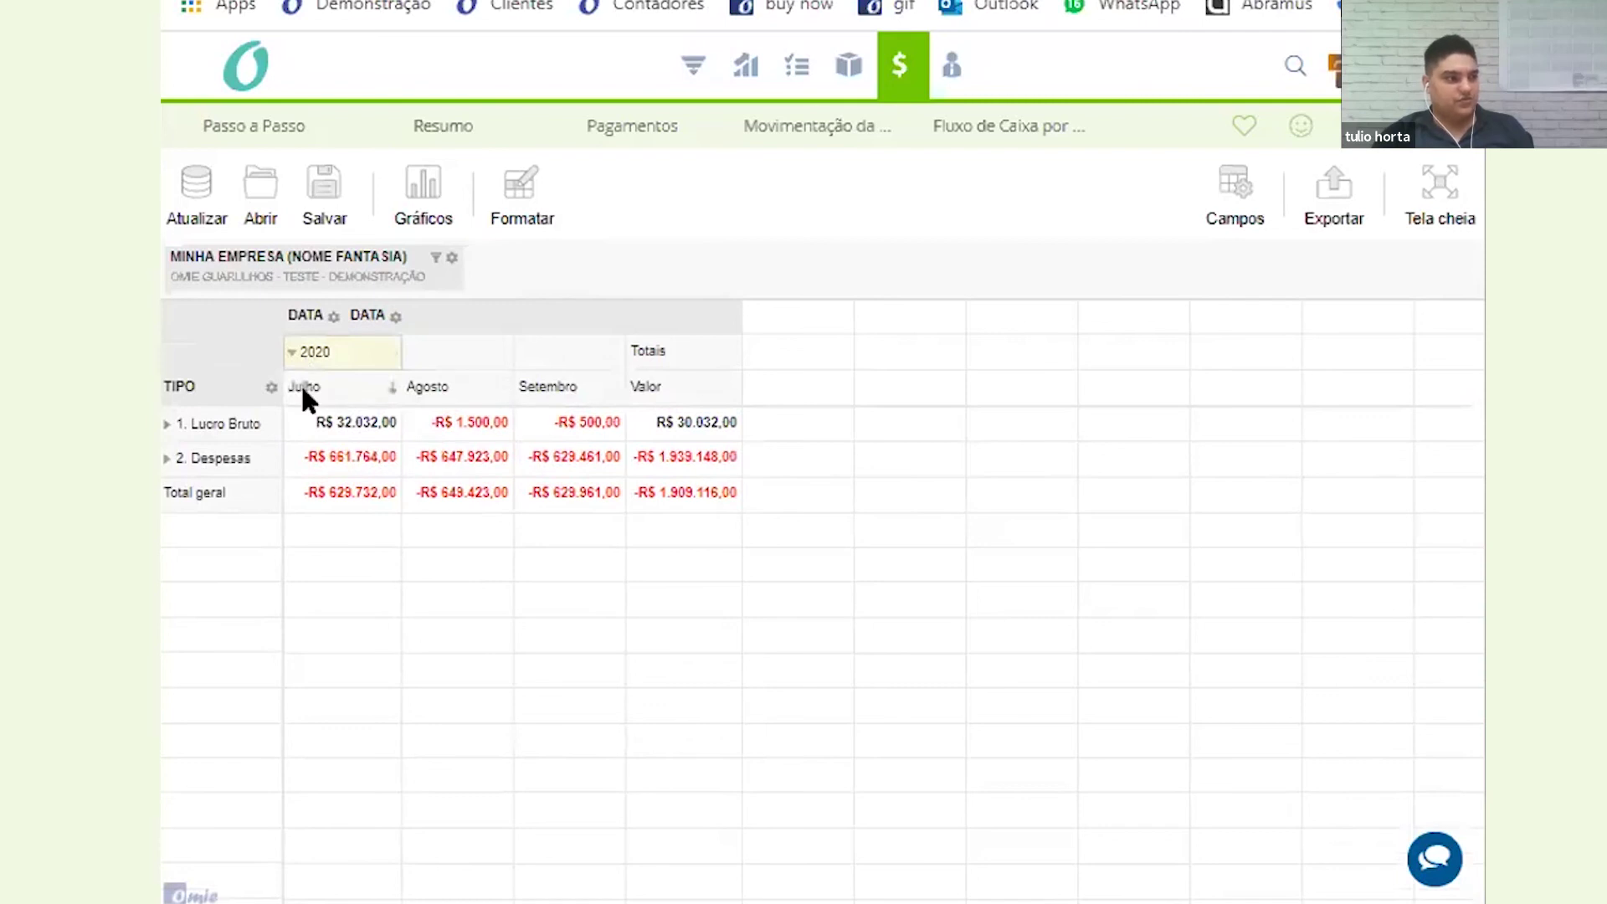
left_click(548, 393)
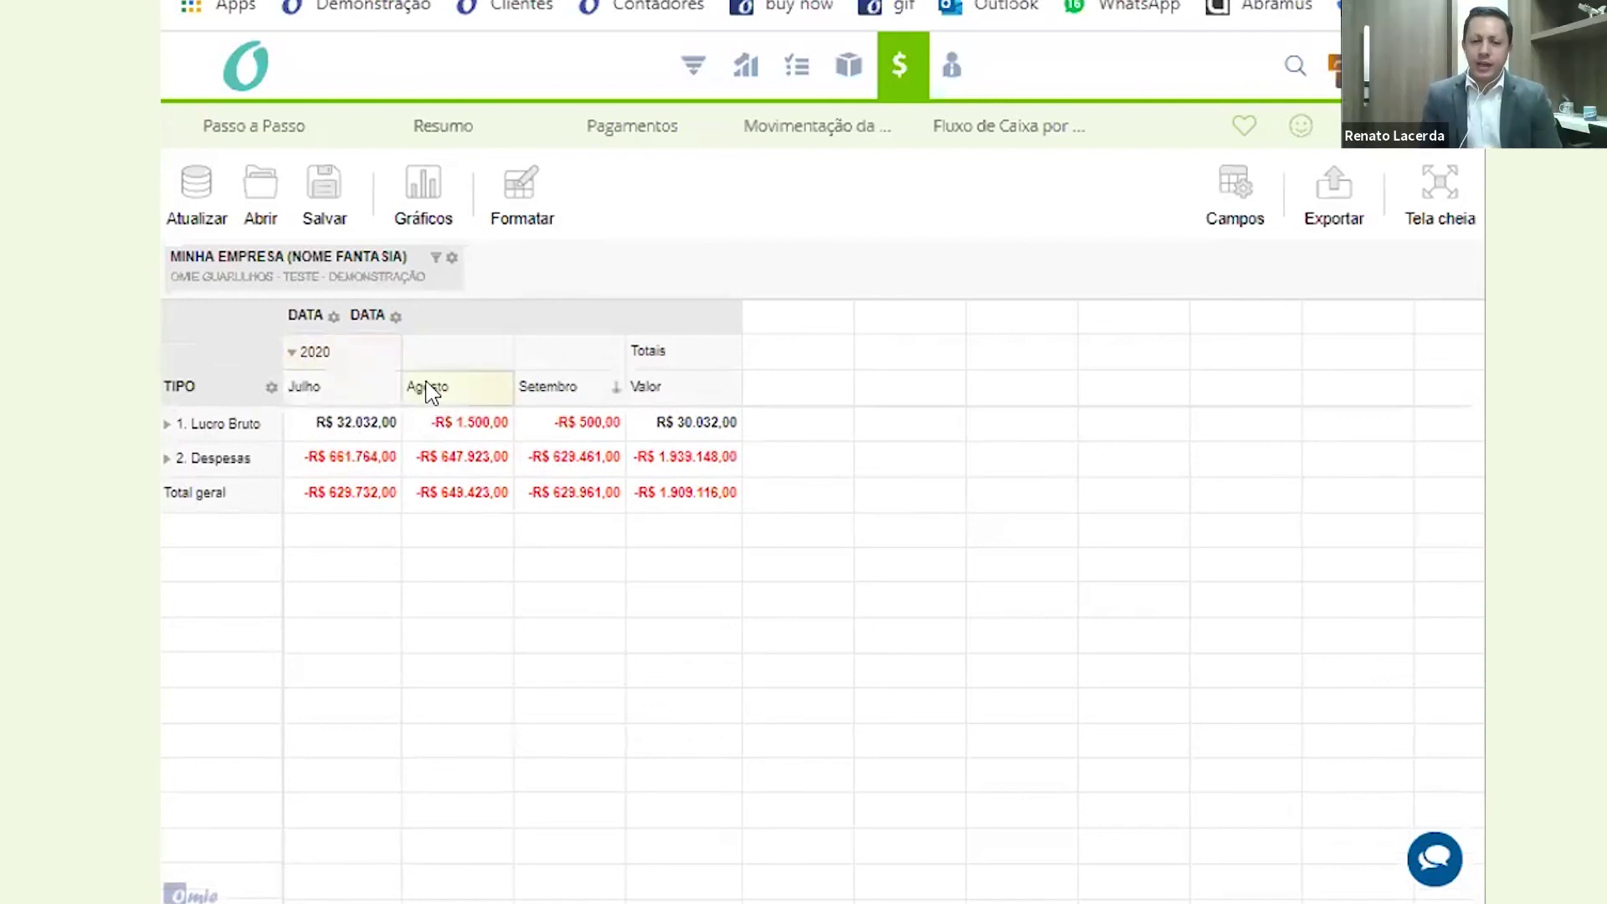
left_click(293, 353)
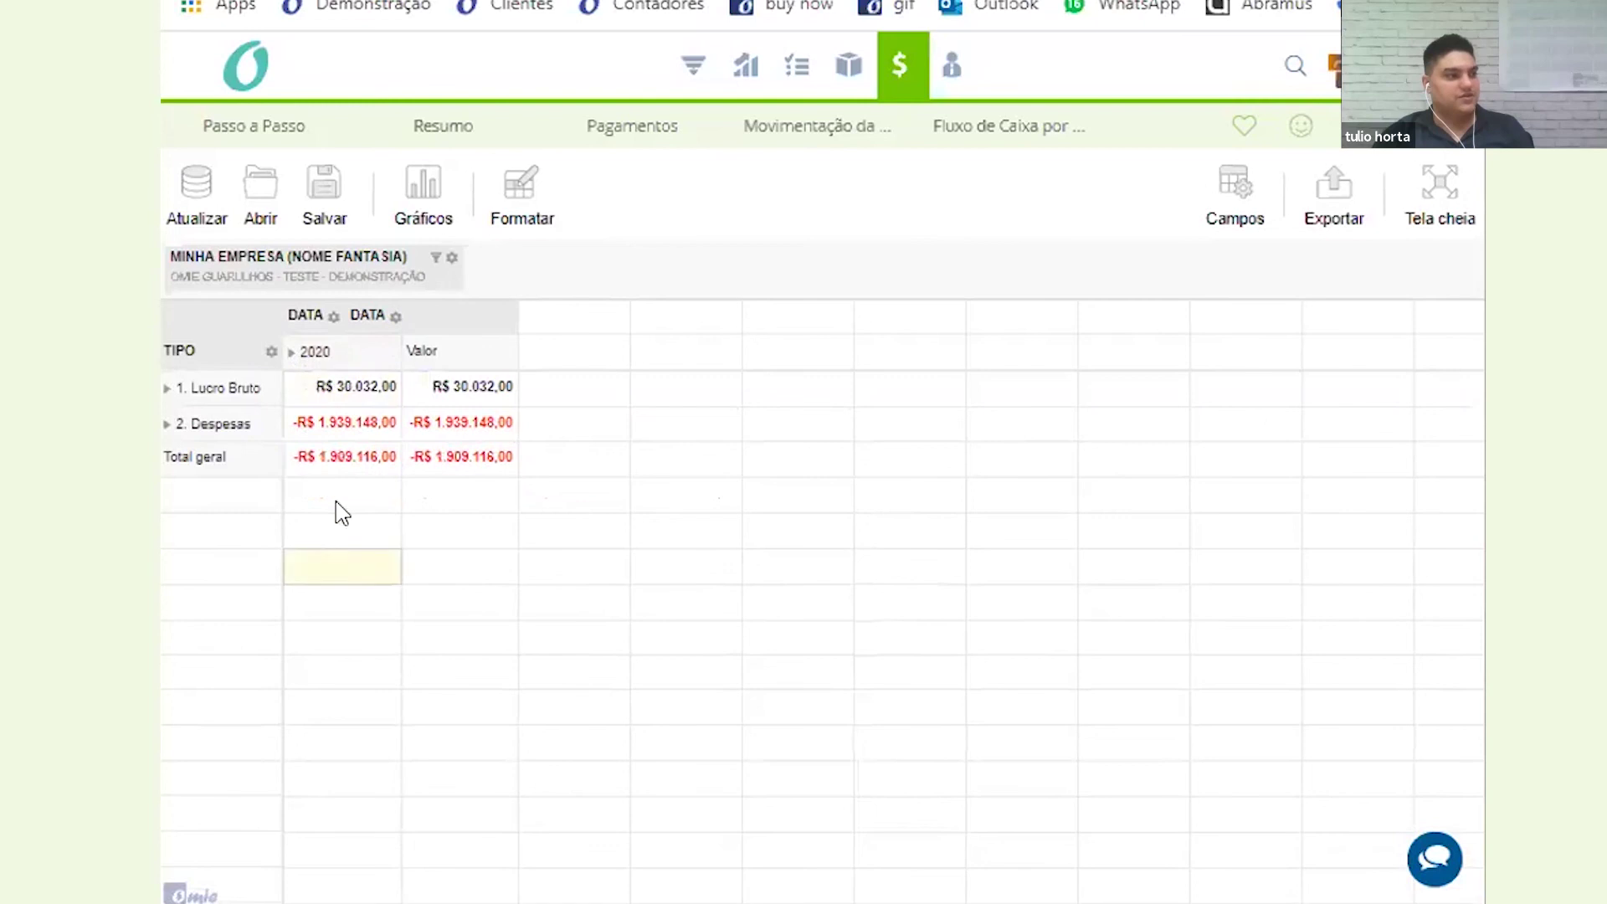
left_click(352, 385)
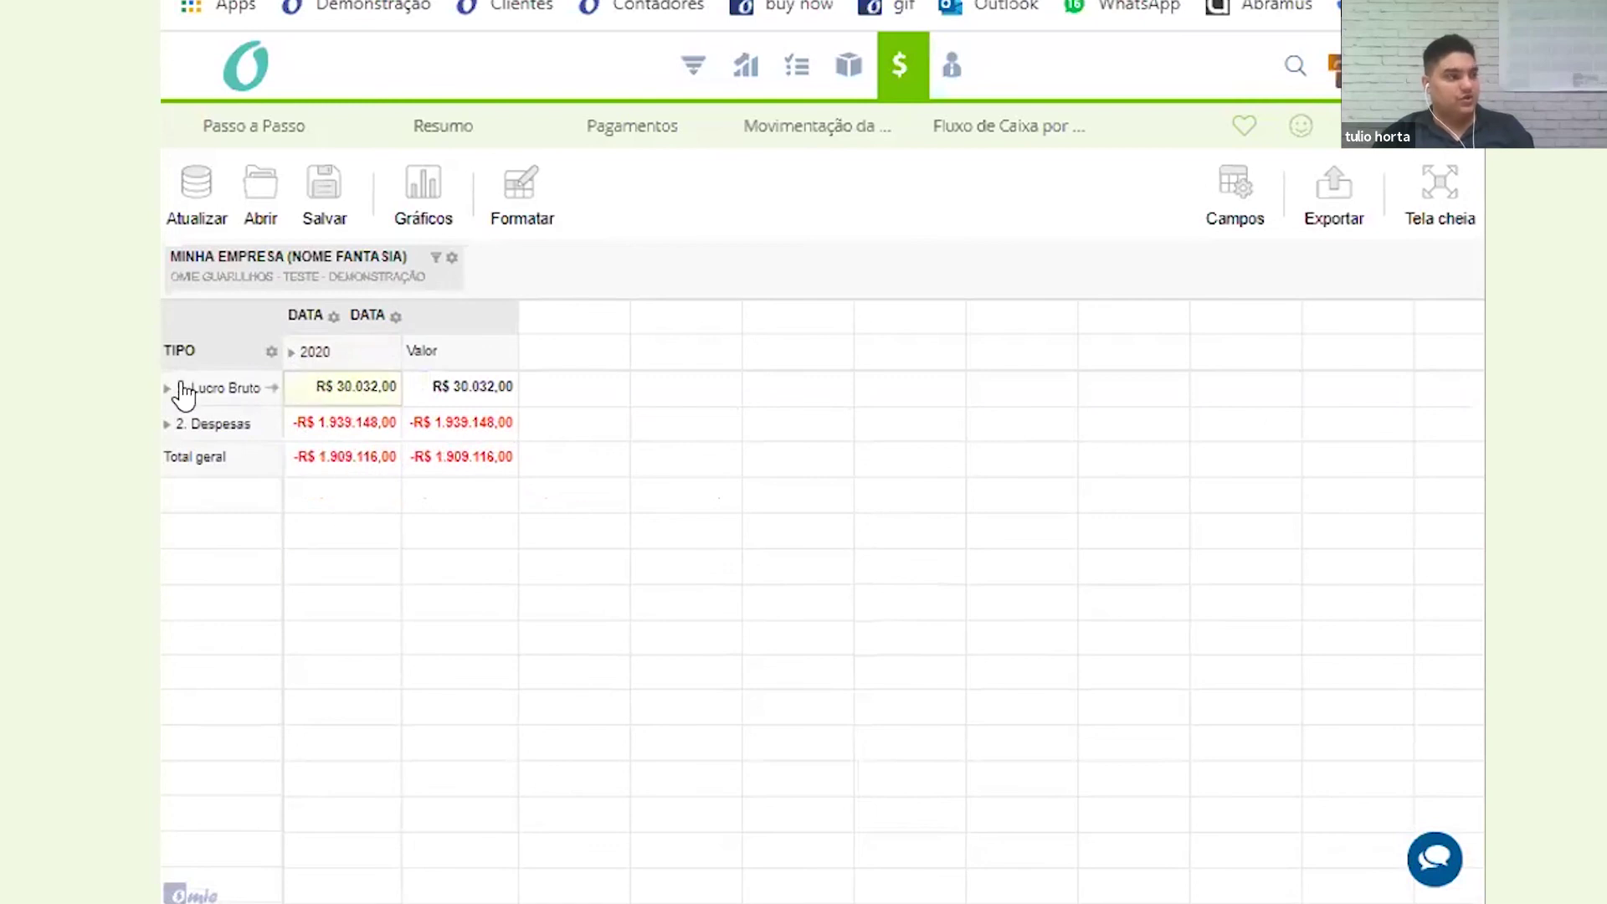
left_click(313, 425)
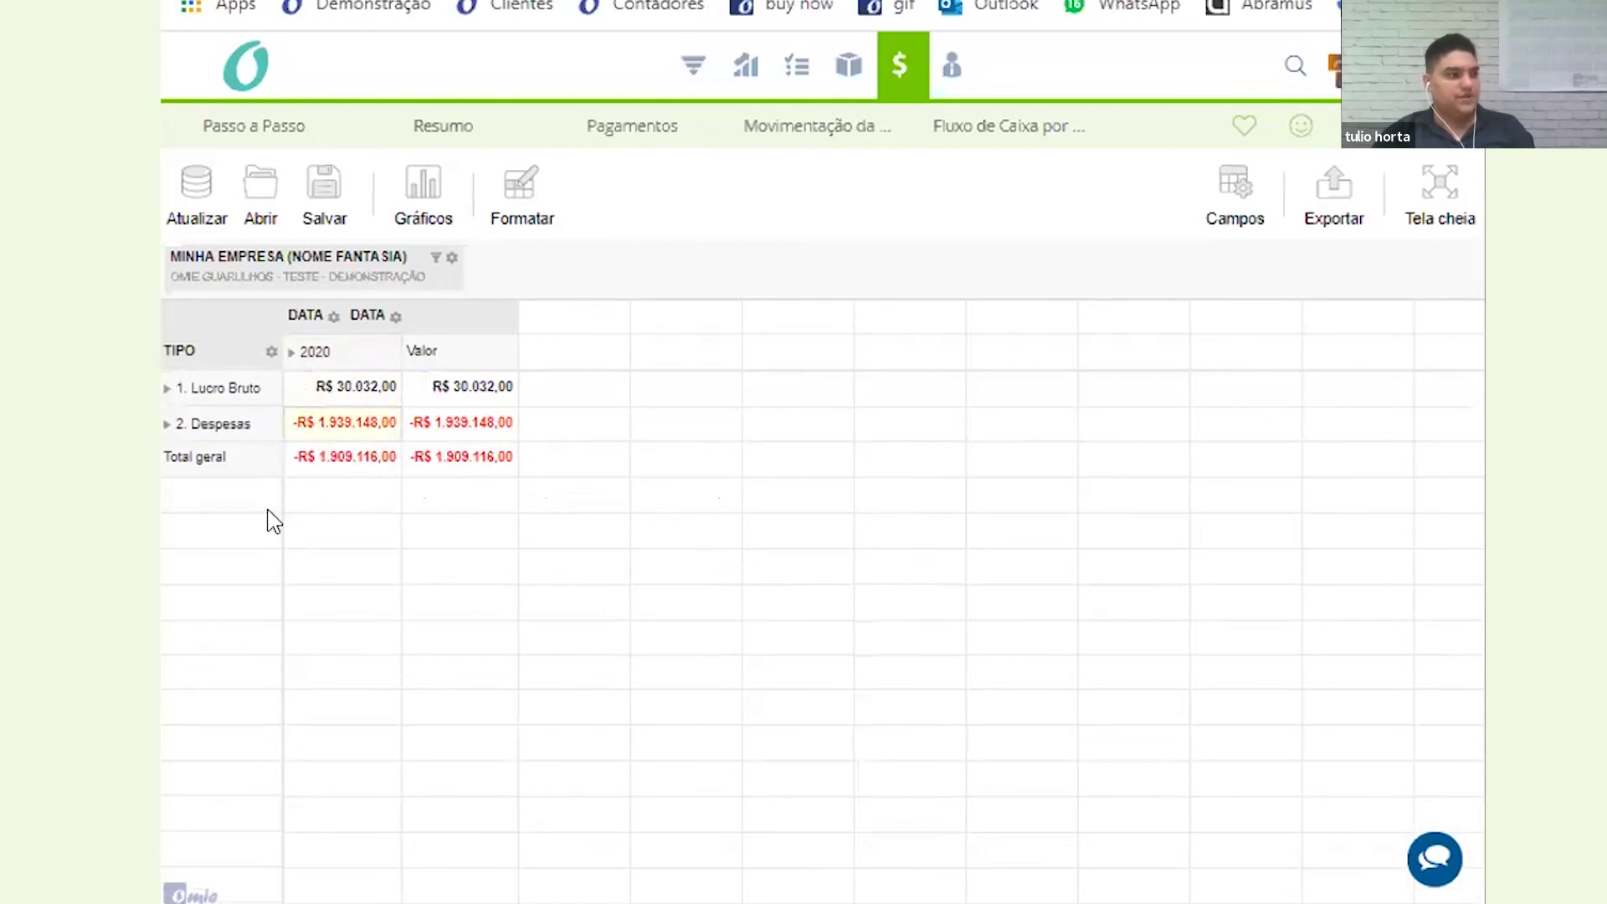
Drill into Lucro Bruto and Receita Líquida Operacional to examine the Receita Bruta de Vendas categories and the Deduções de Receita
left_click(216, 390)
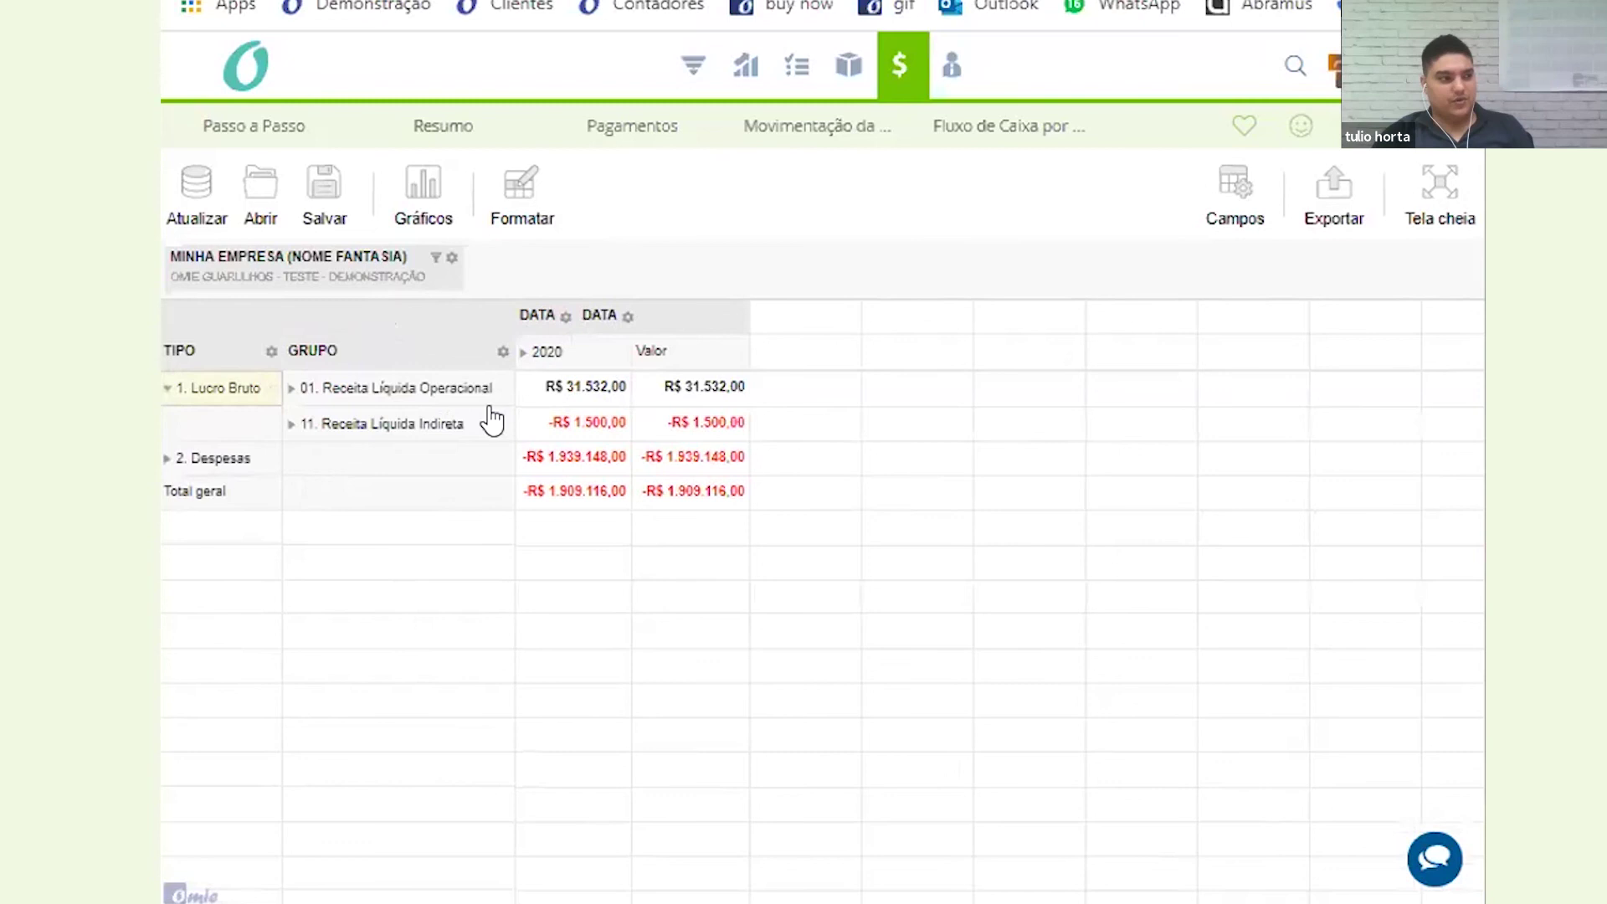
left_click(439, 389)
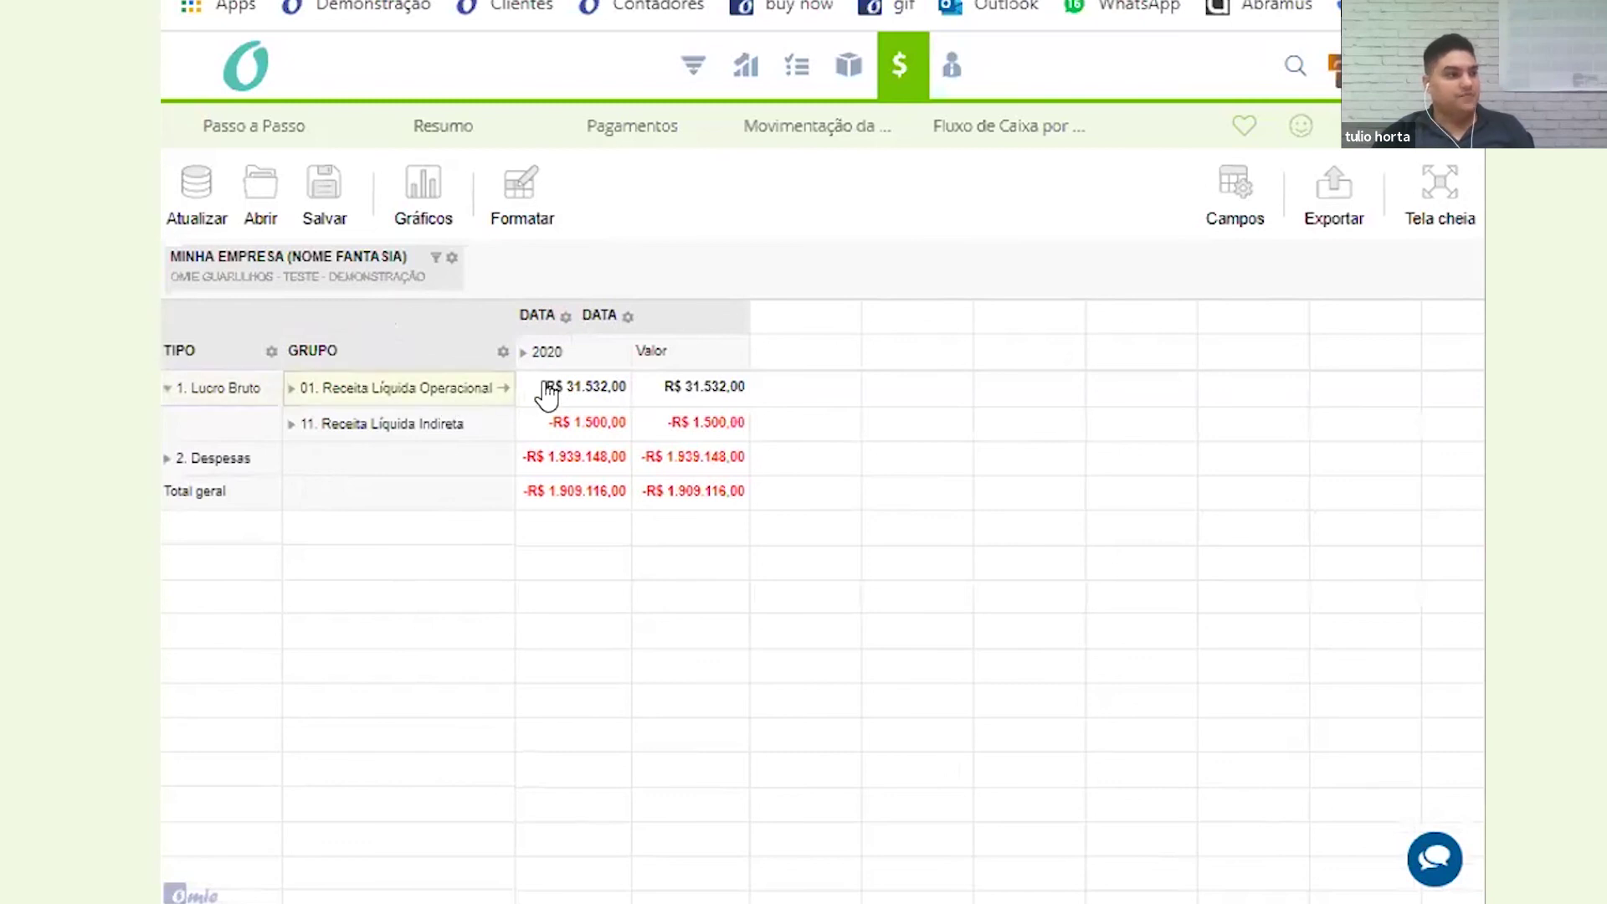
left_click(628, 390)
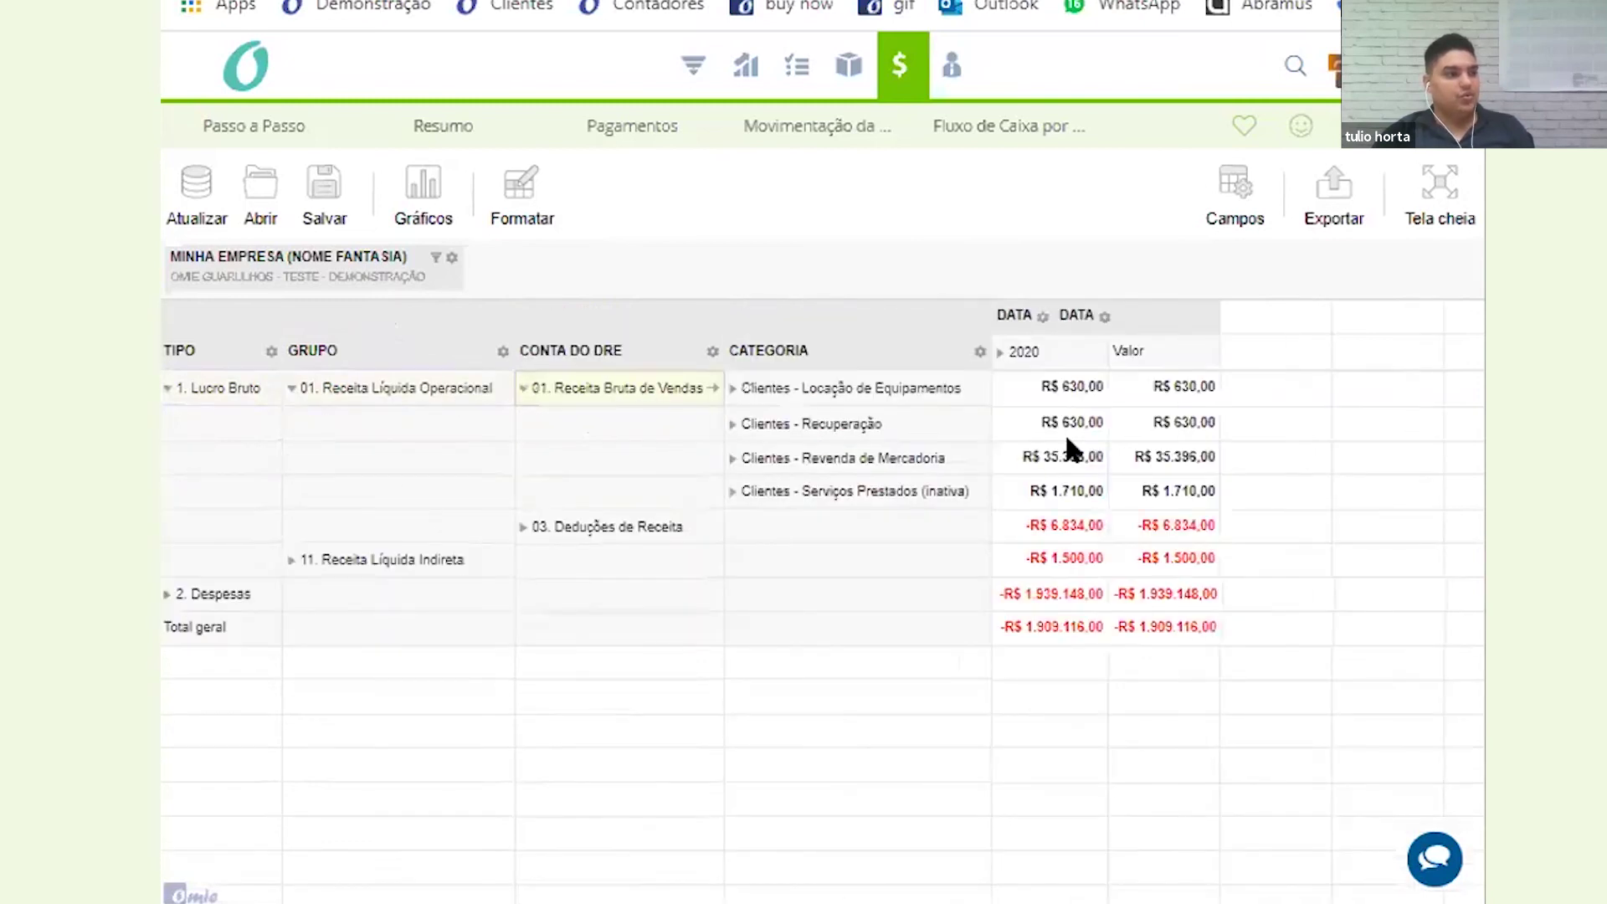
left_click(668, 398)
left_click(891, 393)
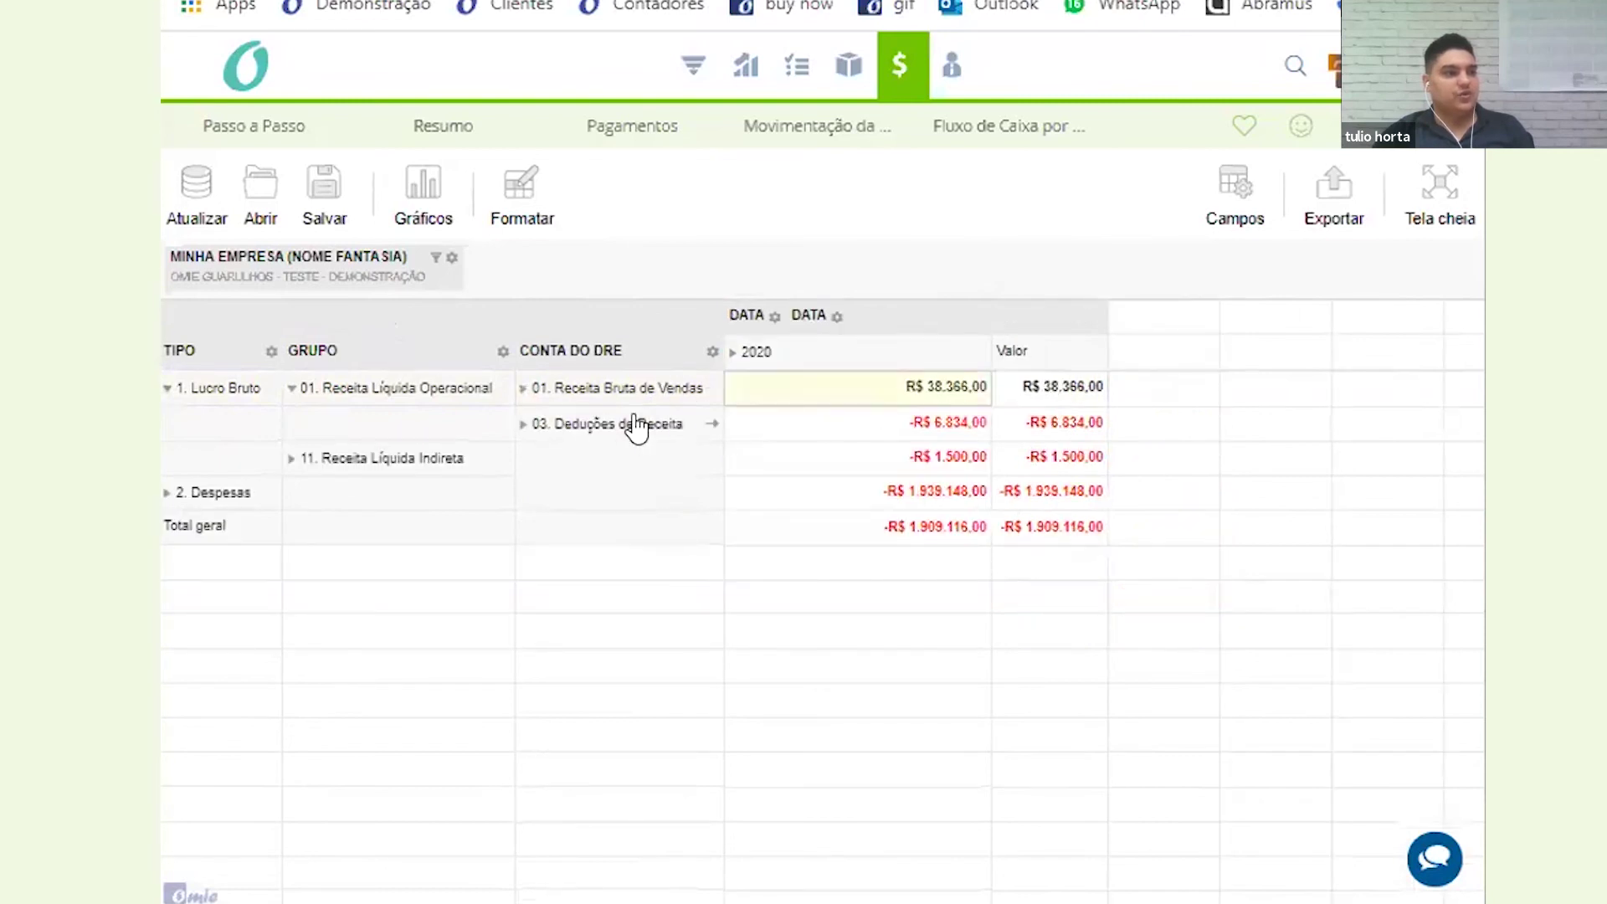
left_click(872, 435)
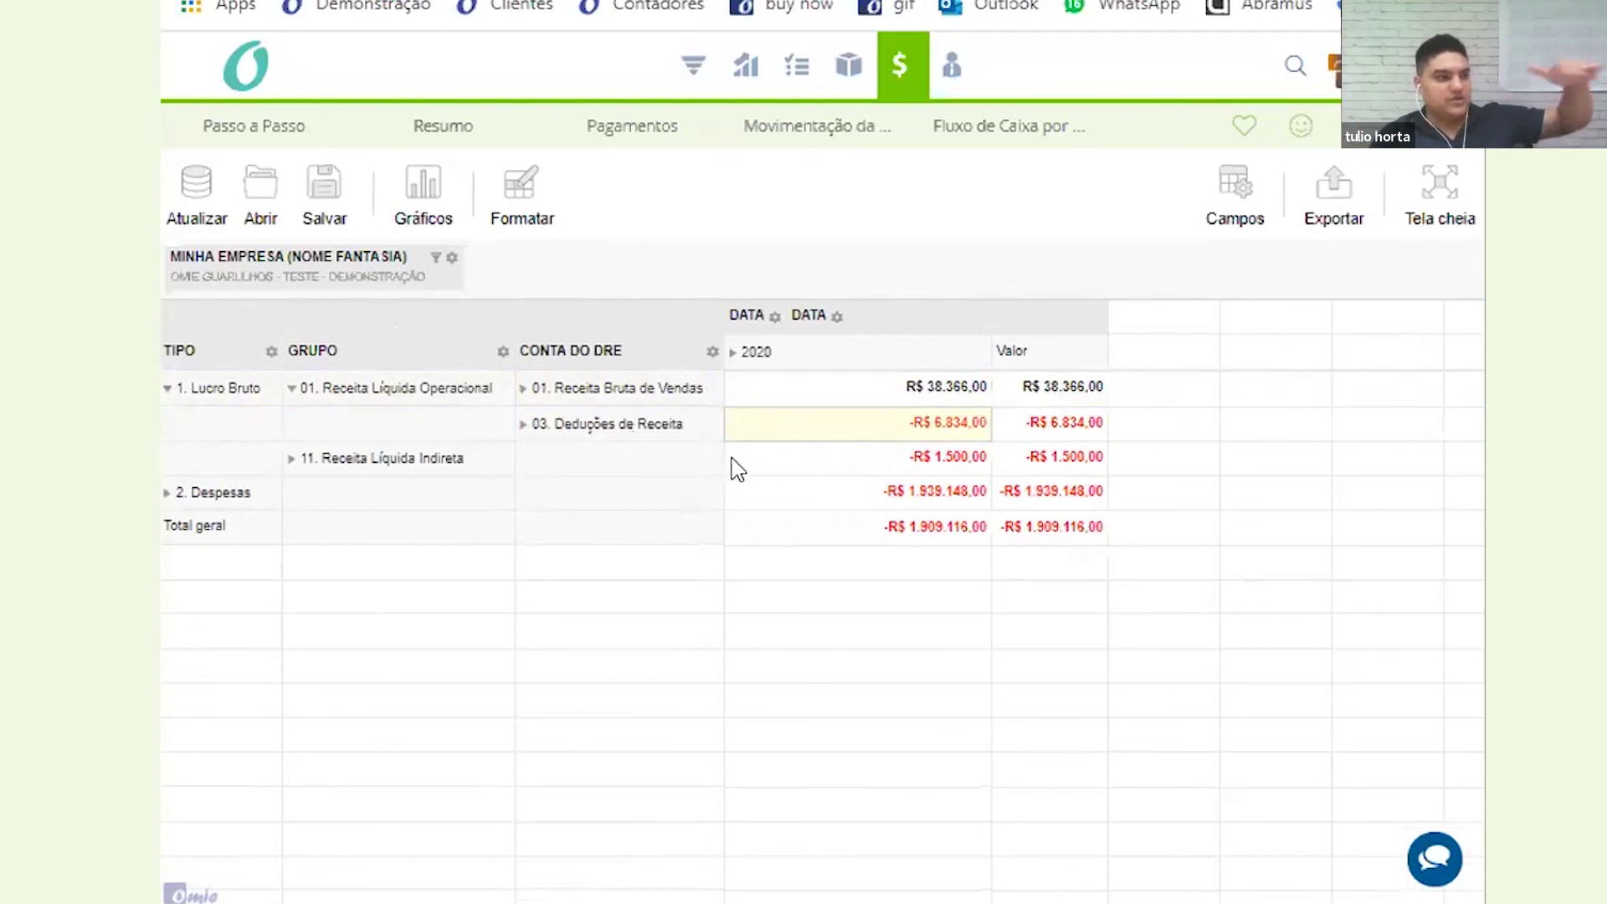
Collapse Receita Líquida Operacional, review the Lucro Bruto groups, and collapse Lucro Bruto in the DRE
left_click(293, 390)
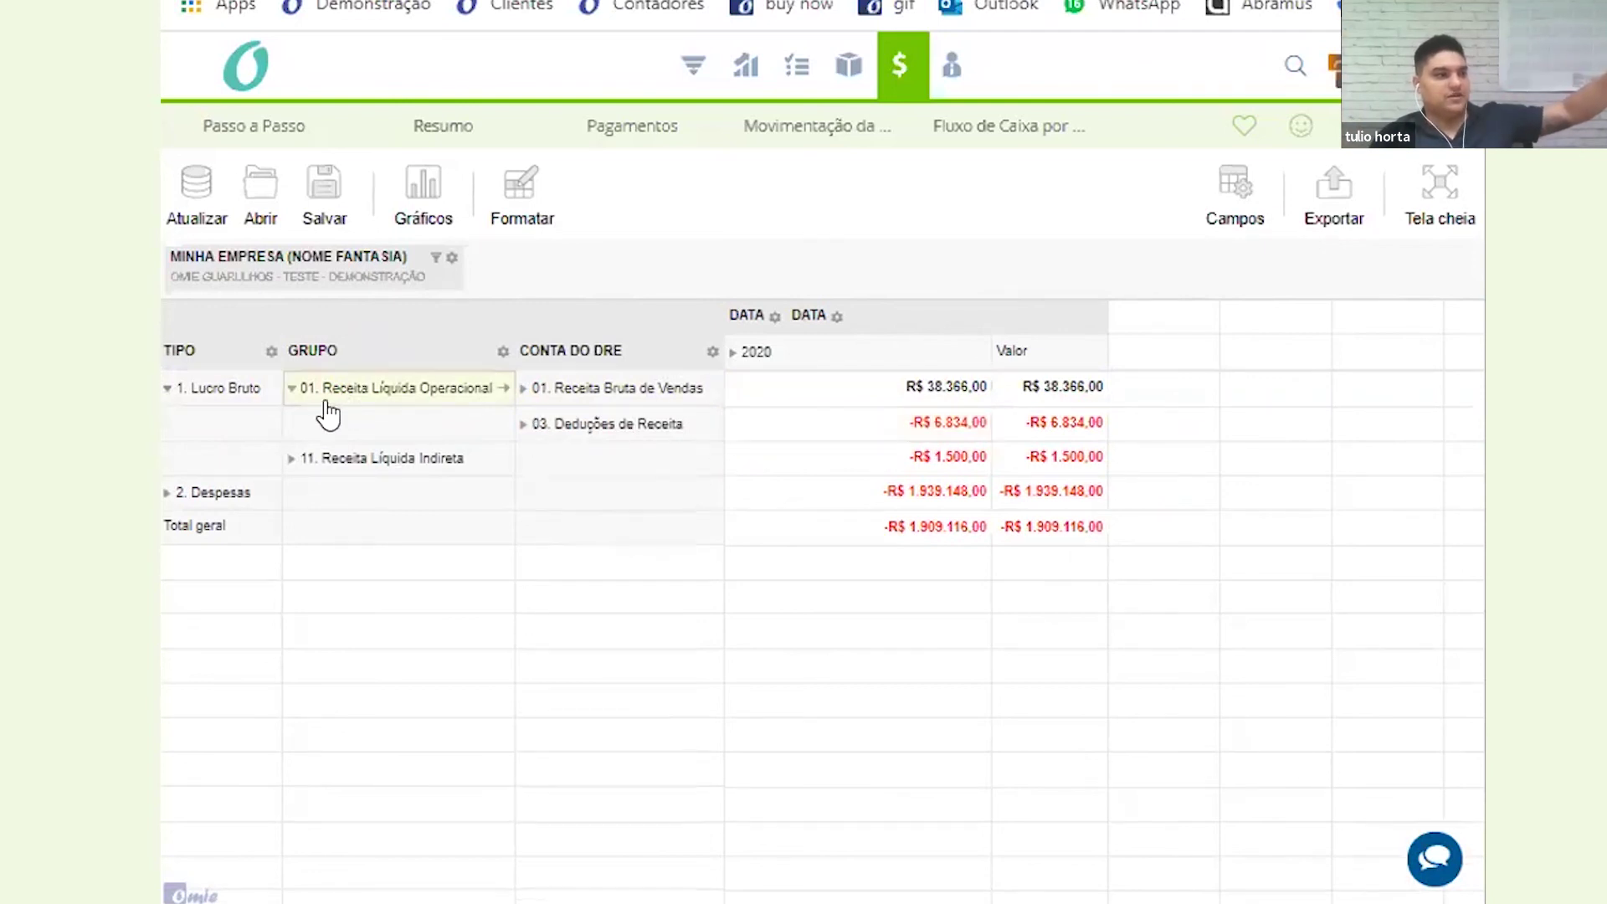
left_click(241, 400)
left_click(270, 402)
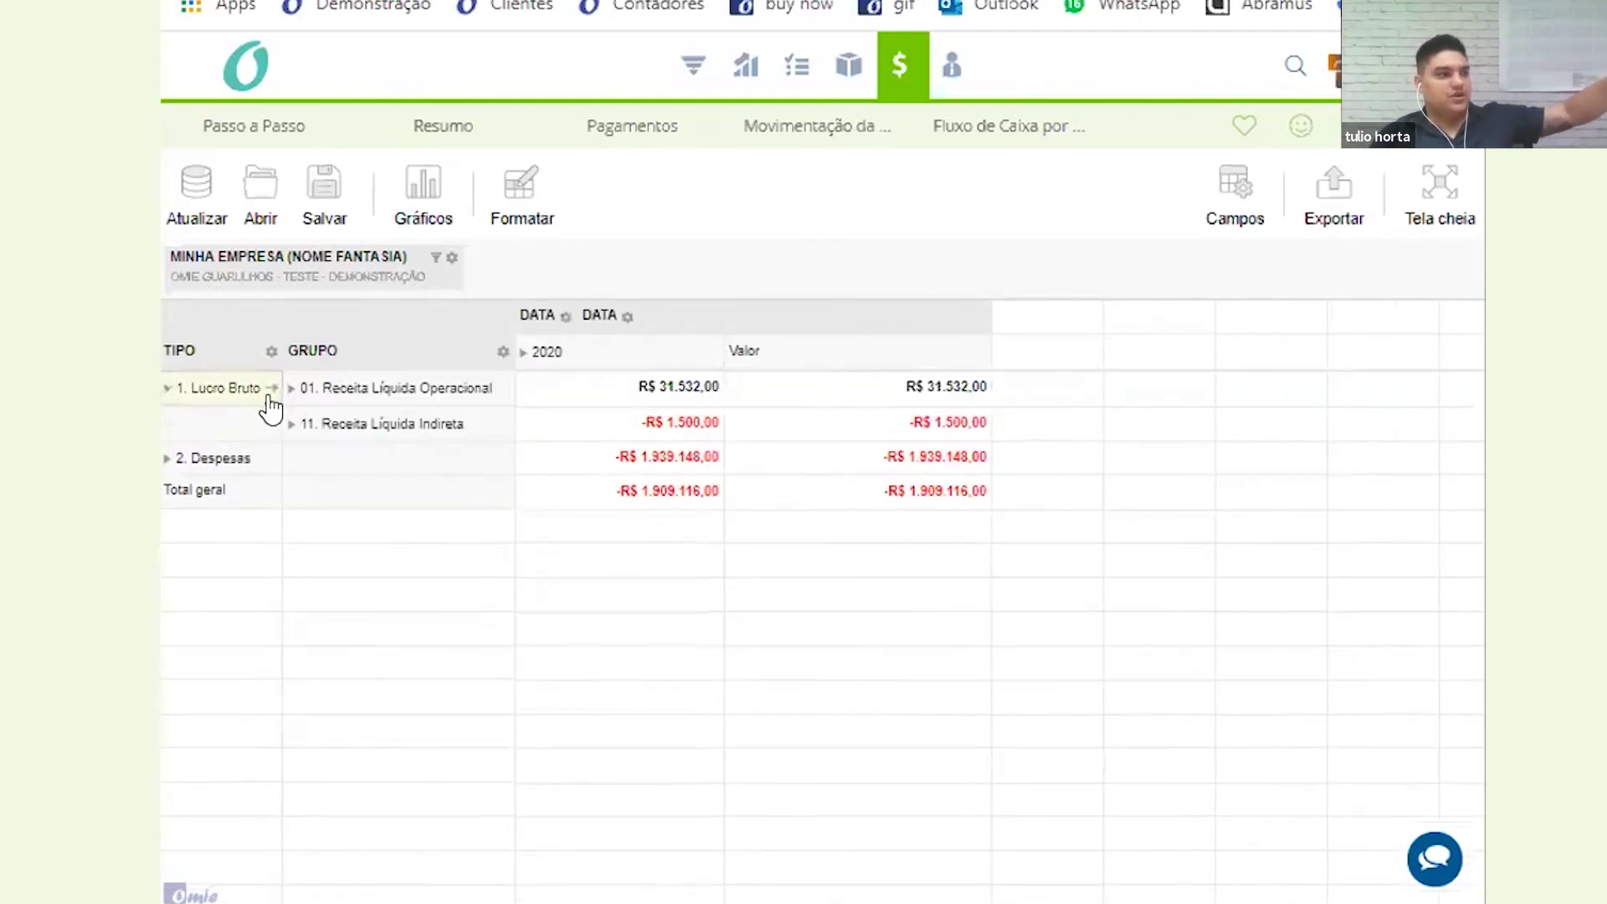
left_click(251, 393)
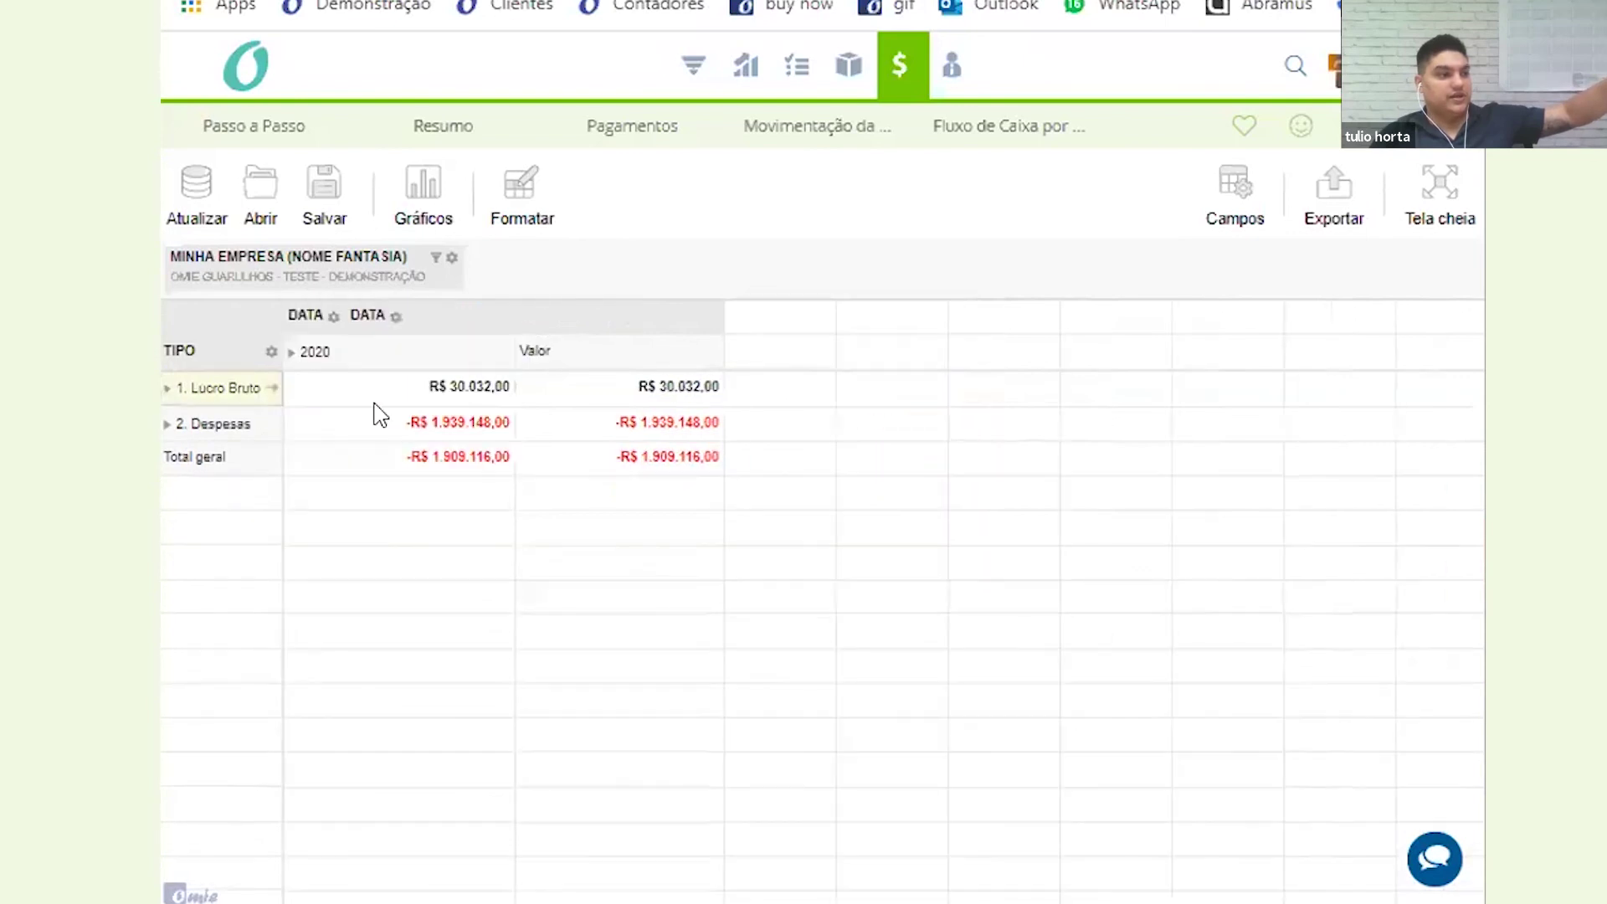
left_click(237, 390)
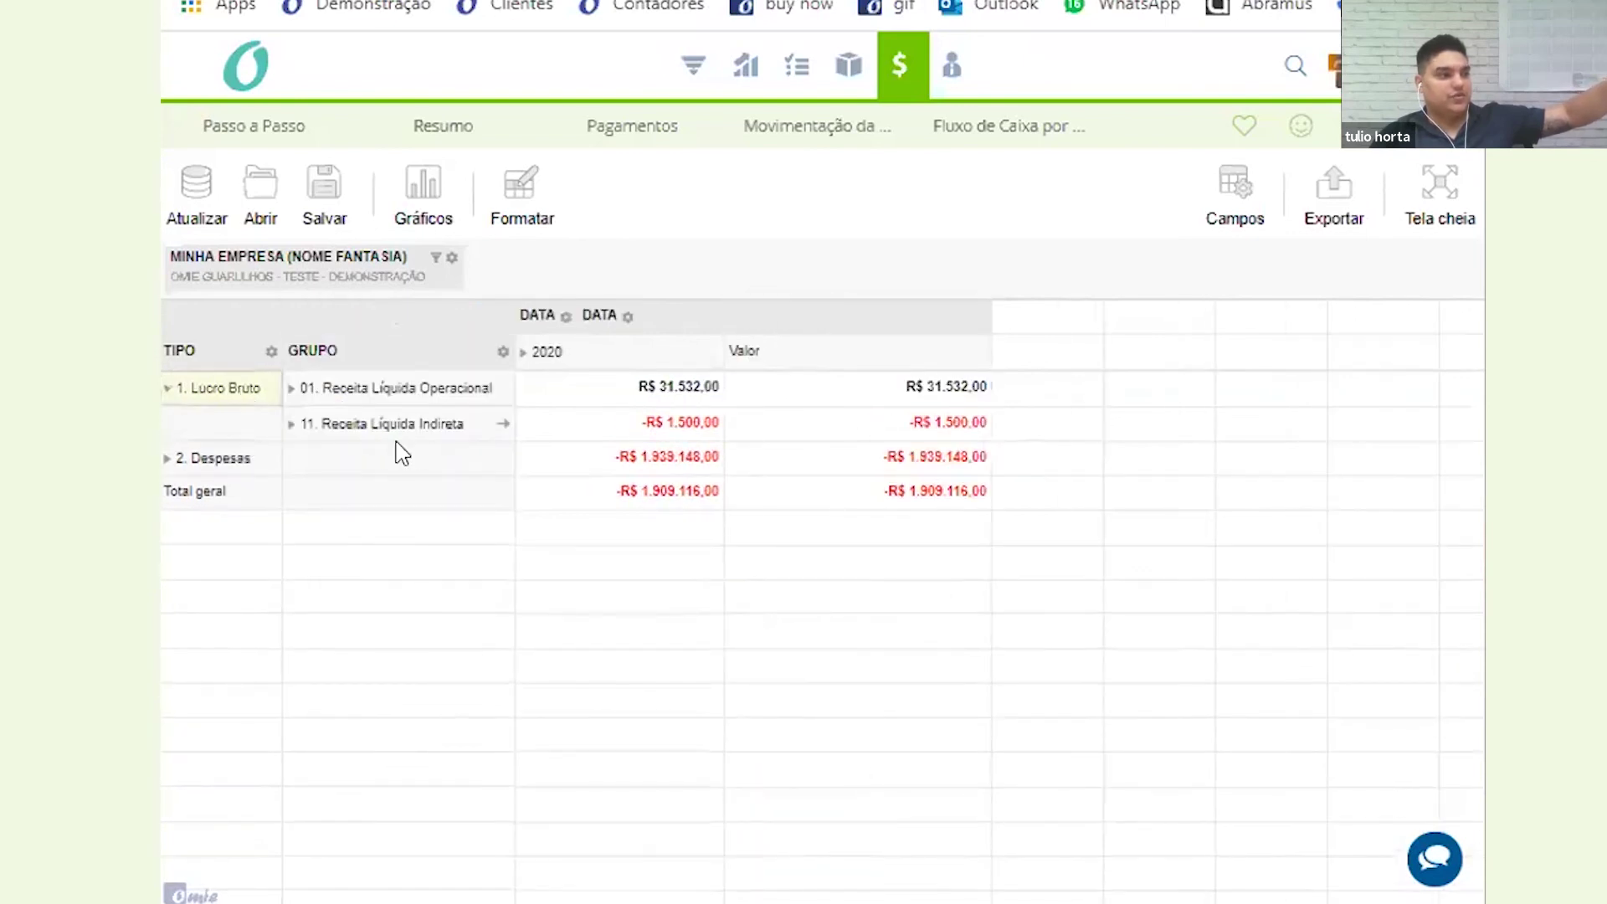
left_click(197, 389)
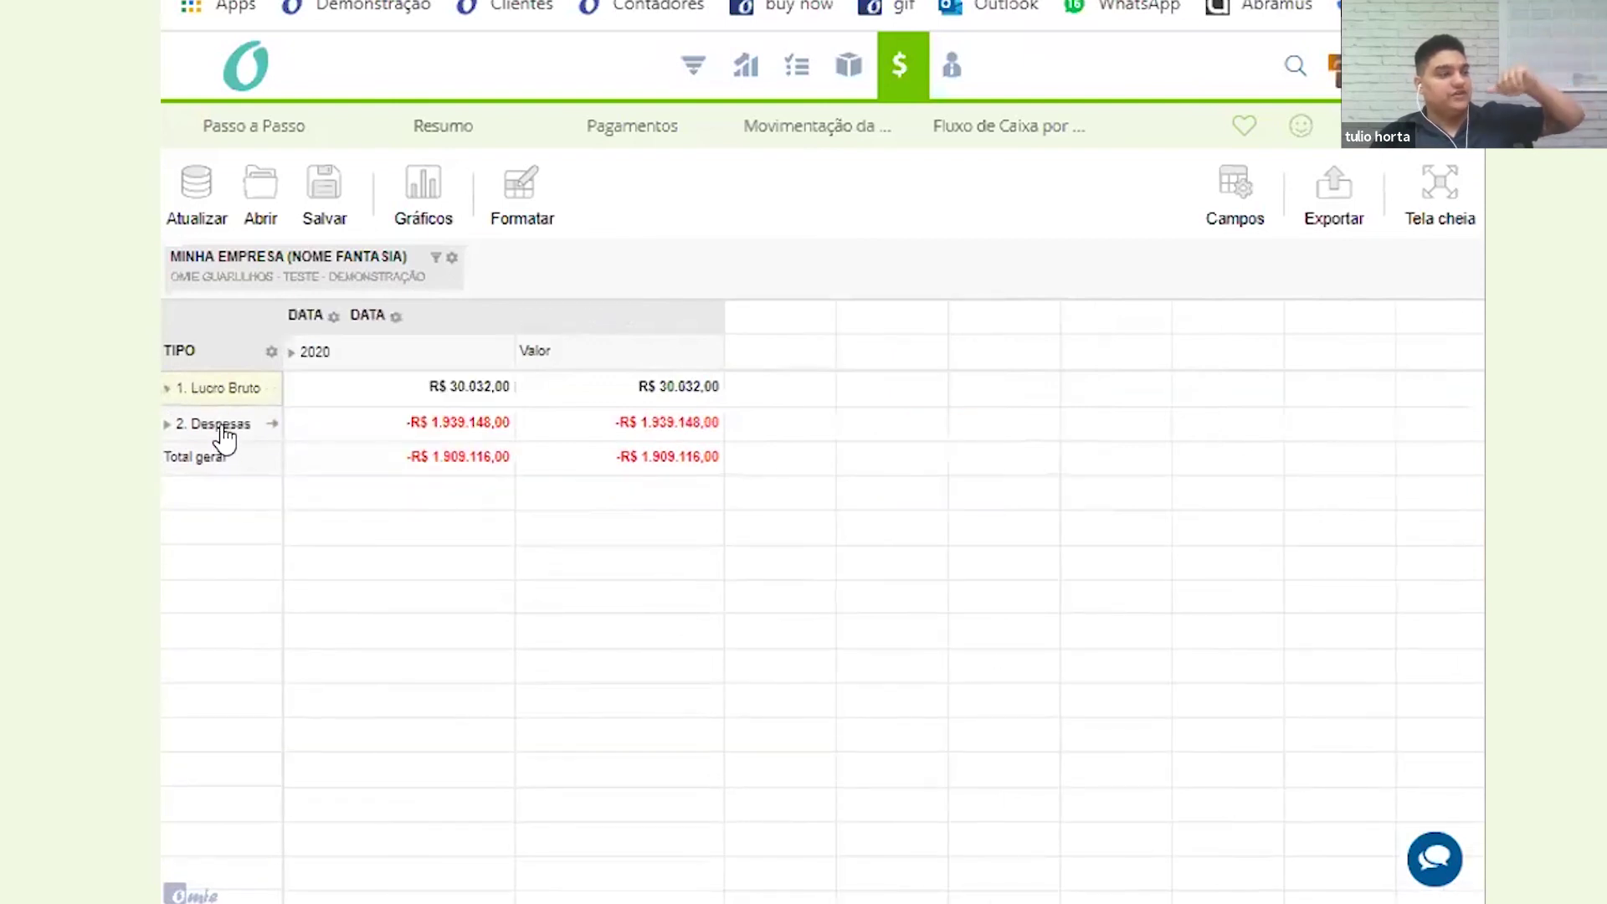
Expand Despesas in the DRE, check the Variáveis amount, and drill through Fixas into the Despesas Administrativas categories
left_click(222, 425)
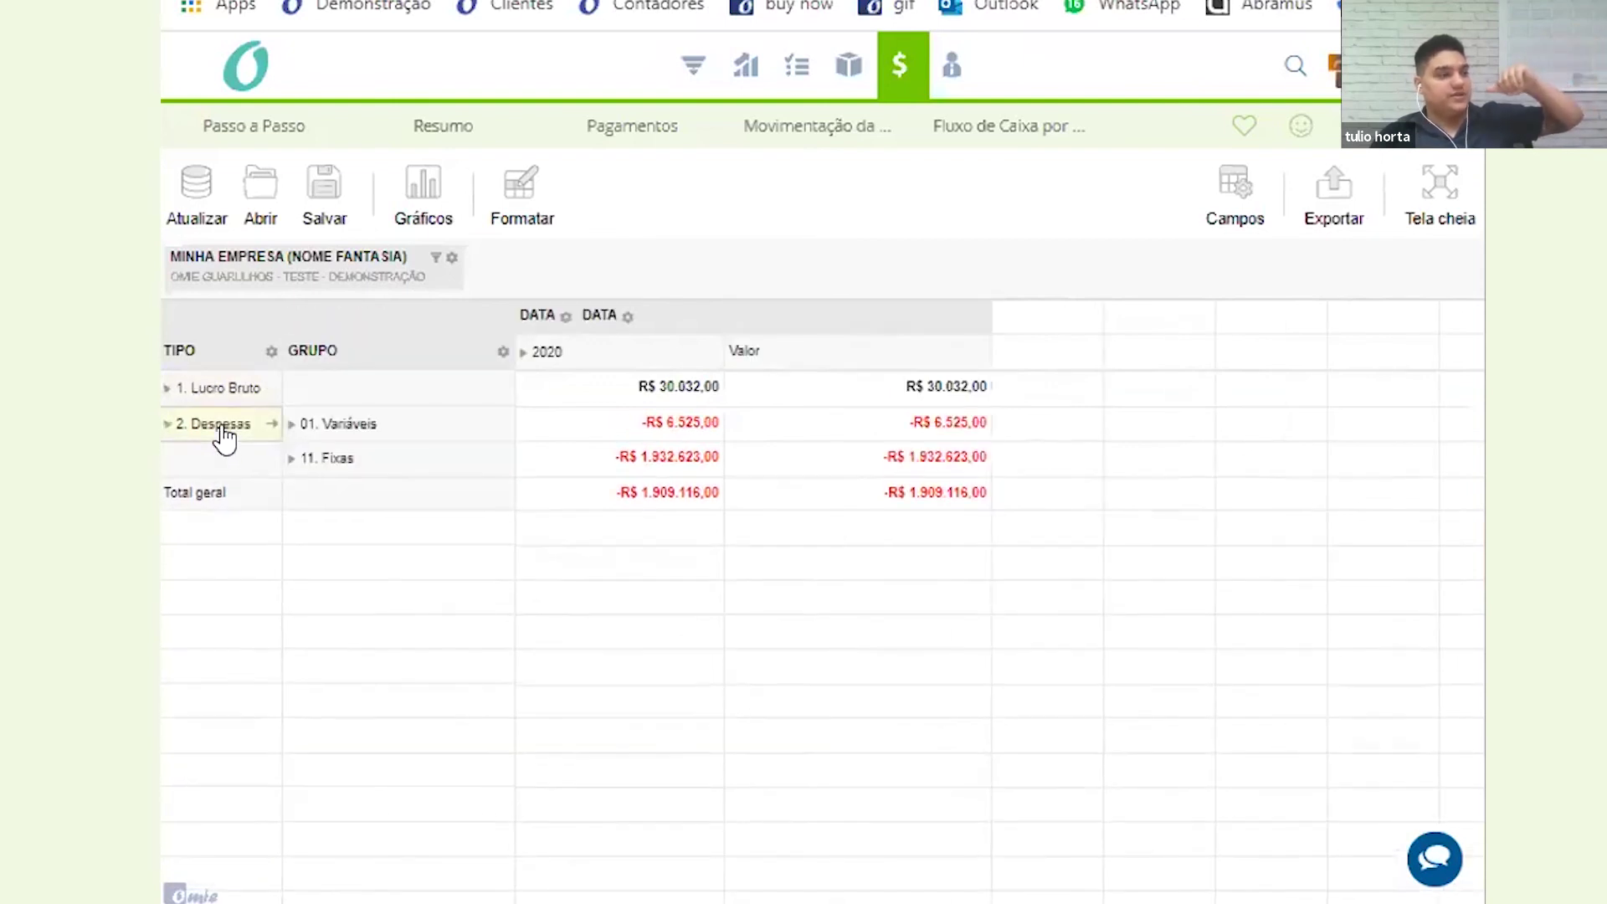
left_click(665, 429)
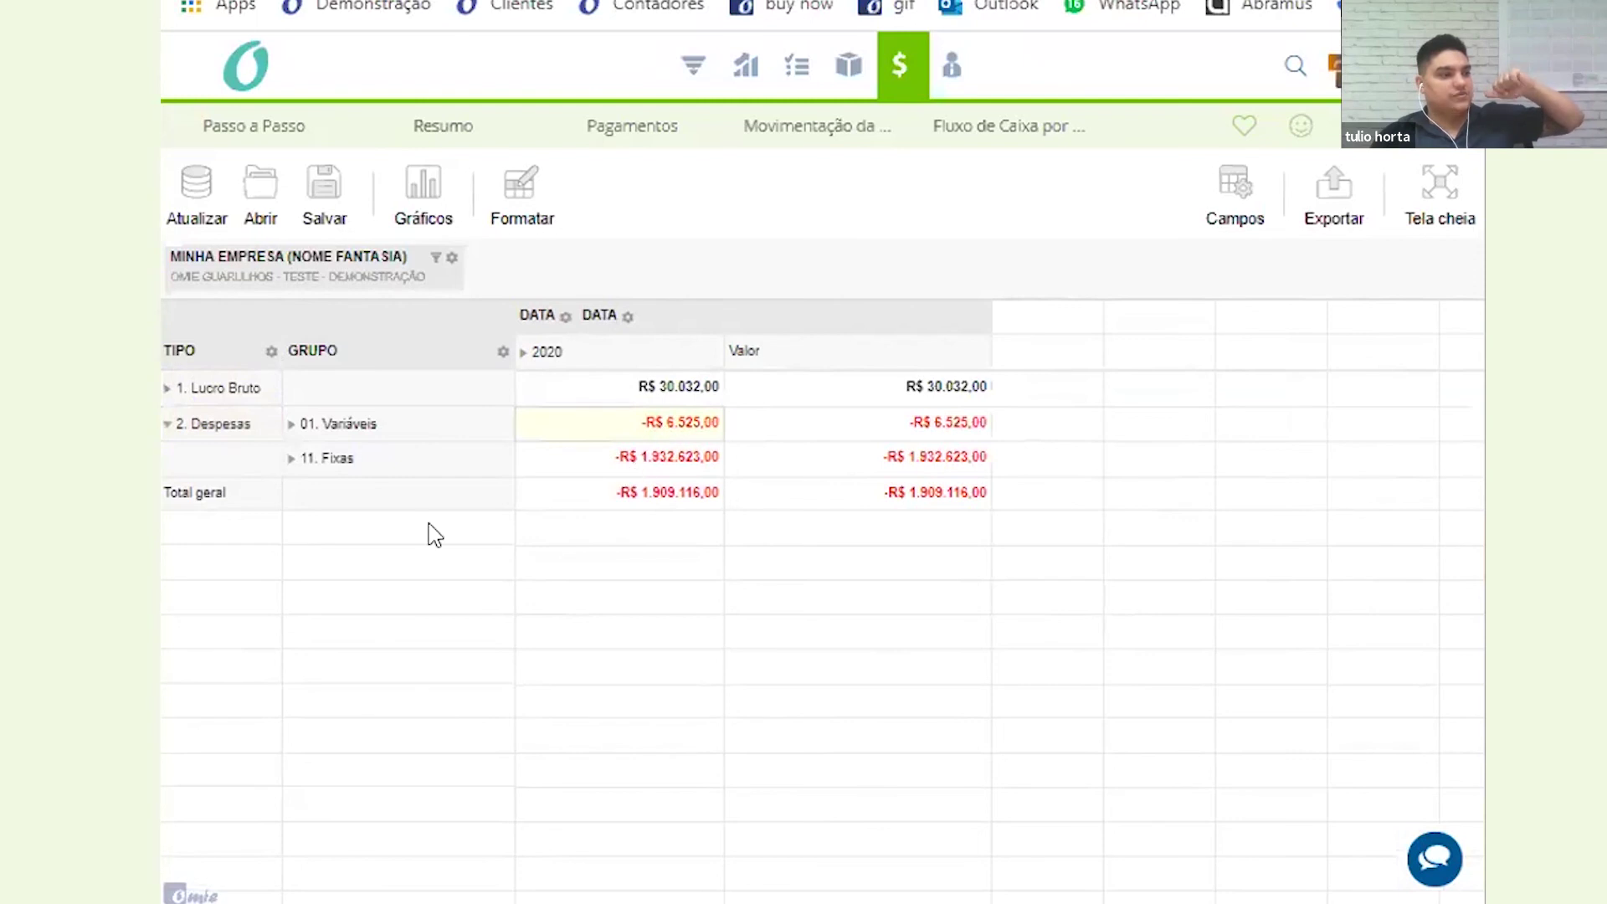
left_click(438, 467)
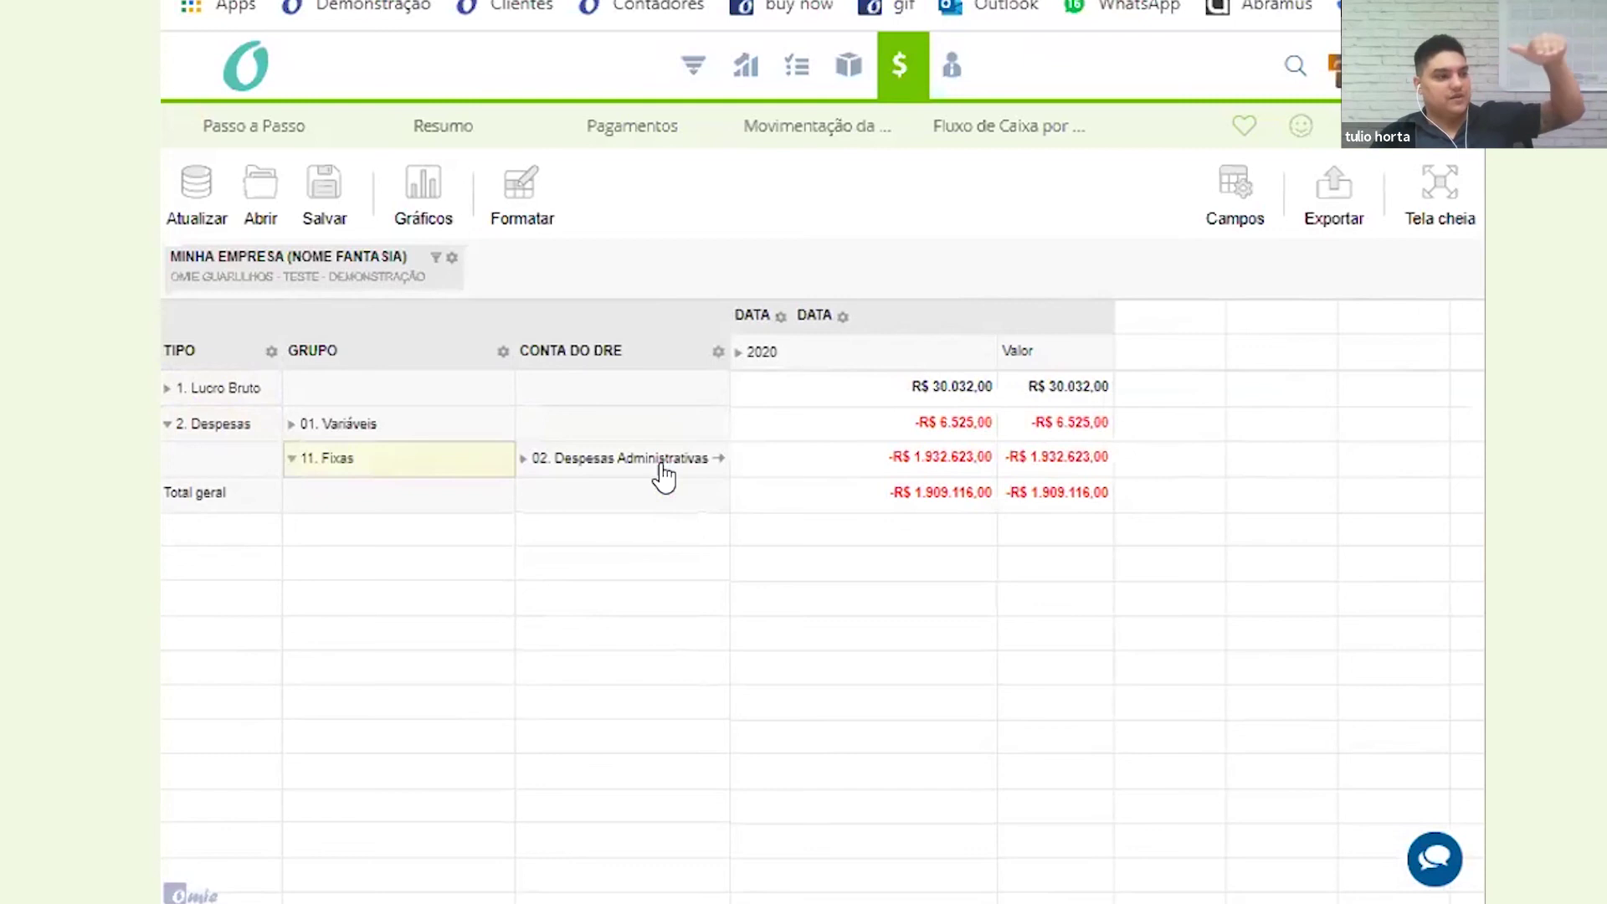
left_click(664, 476)
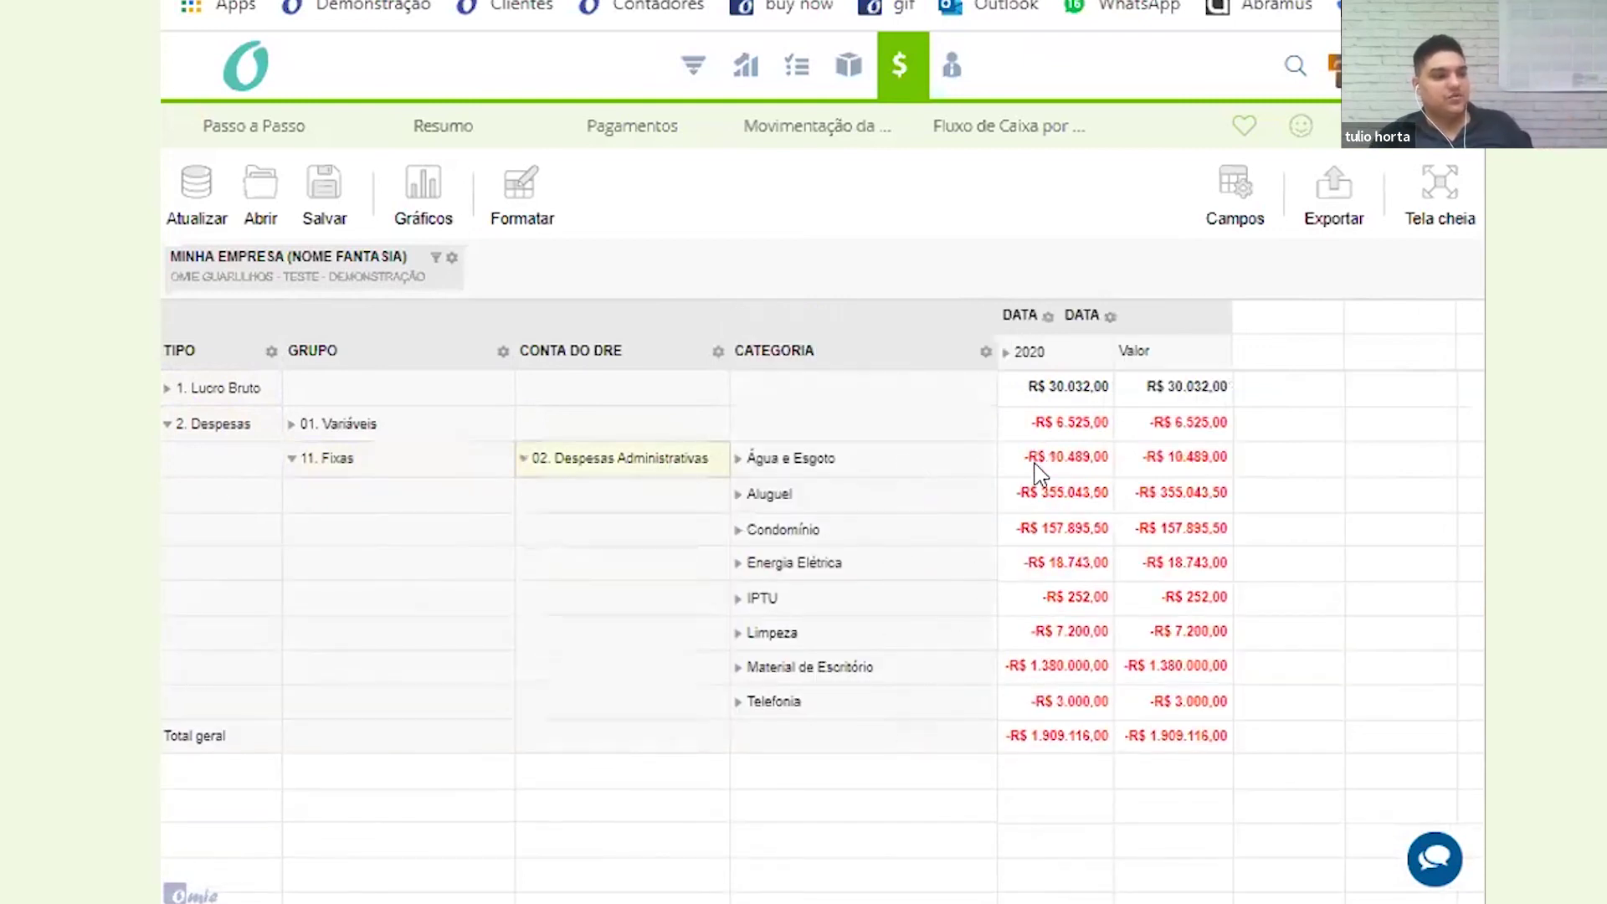
Check the Material de Escritório amount and expand that category to its Detalhe da Conta do DRE
left_click(1057, 678)
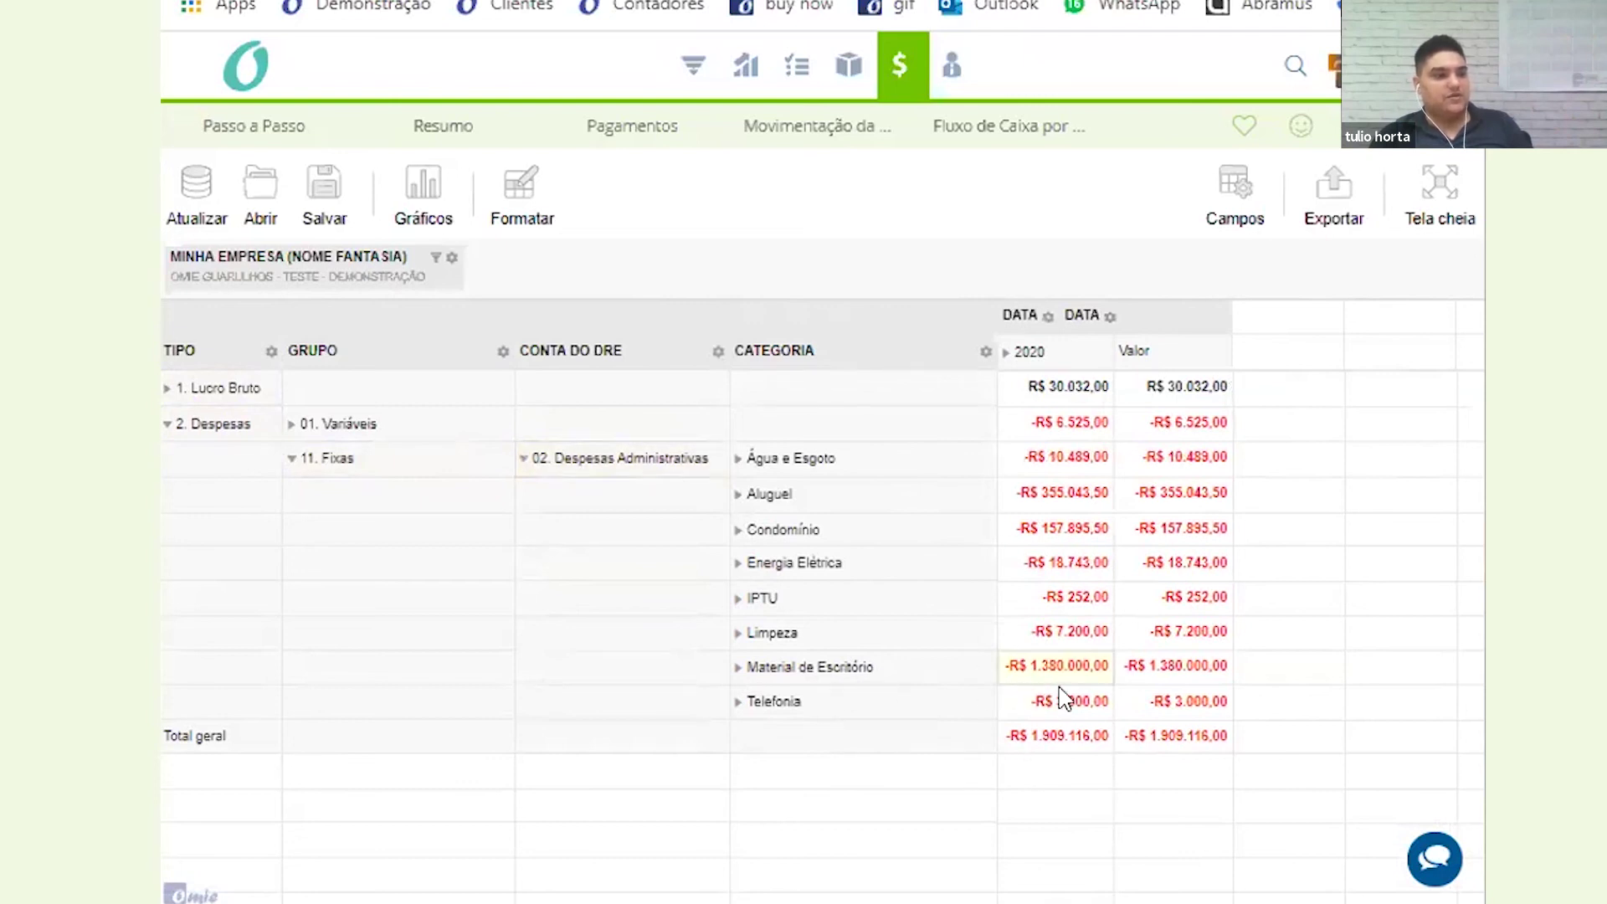
left_click(910, 669)
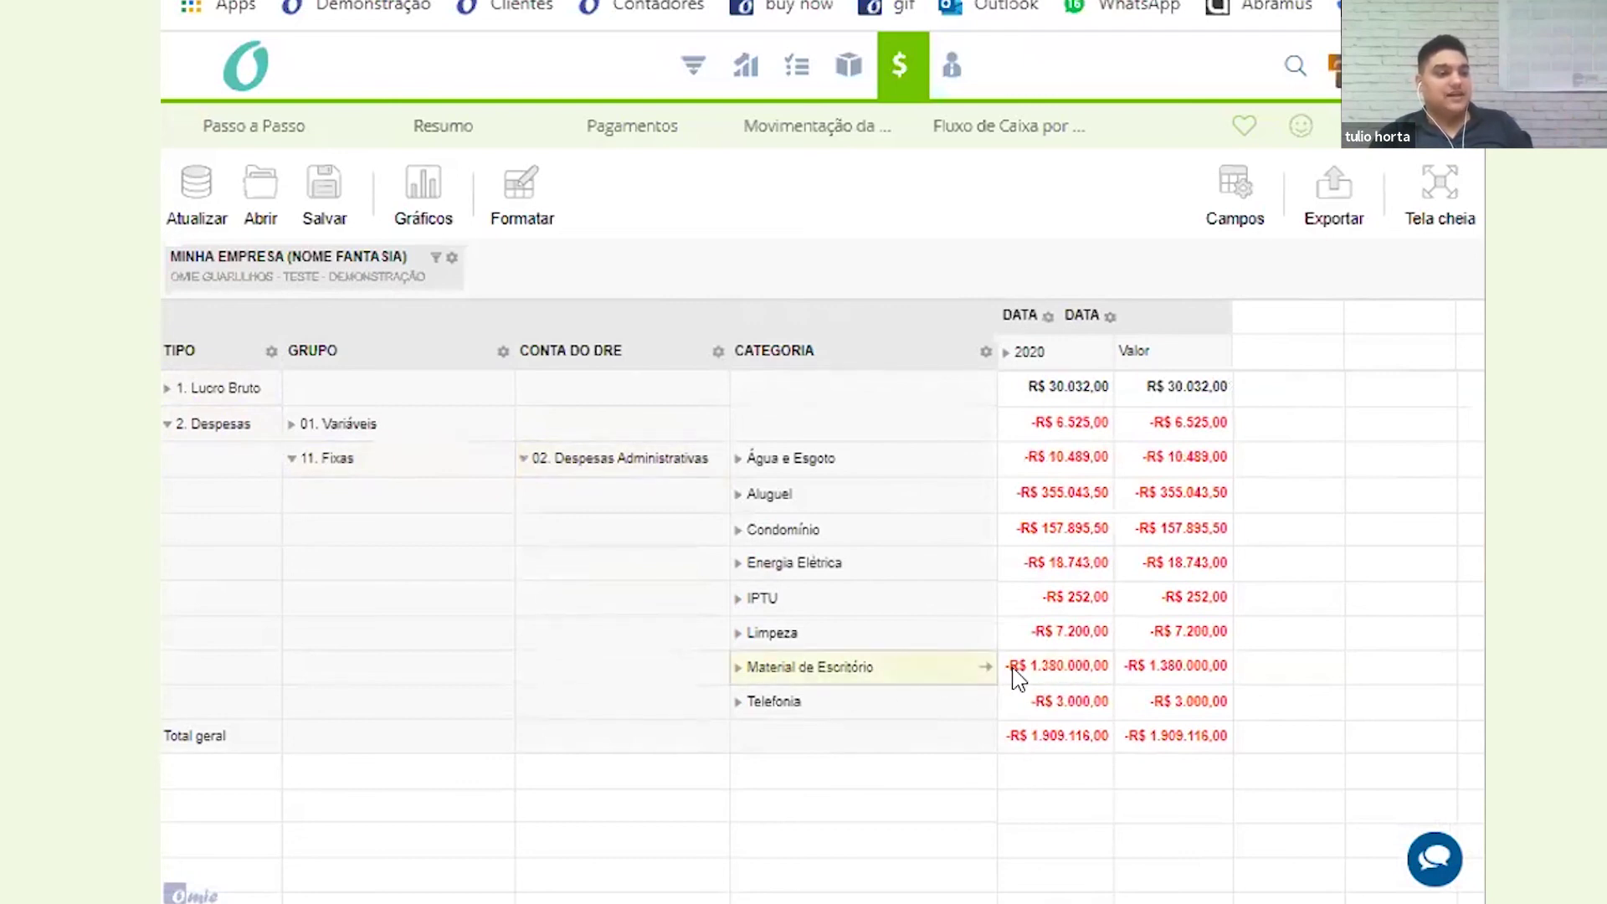
left_click(987, 667)
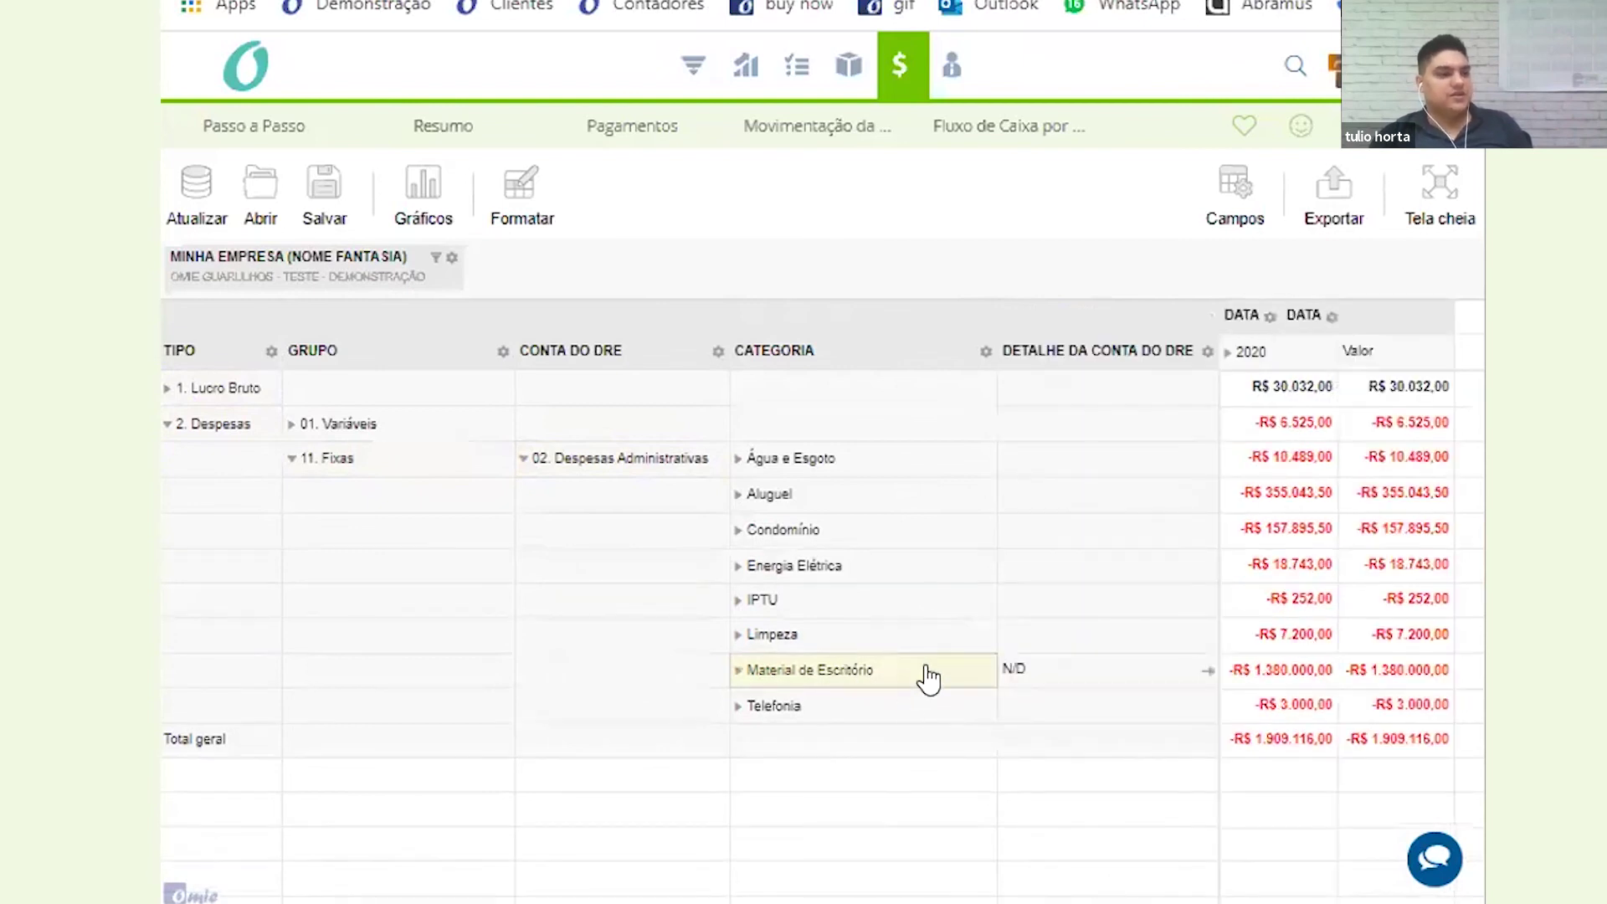
Replace Detalhe da Conta do DRE with Cliente ou Fornecedor in the DRE report's rows, below Categoria, and apply the field changes
left_click(1133, 696)
left_click(1144, 678)
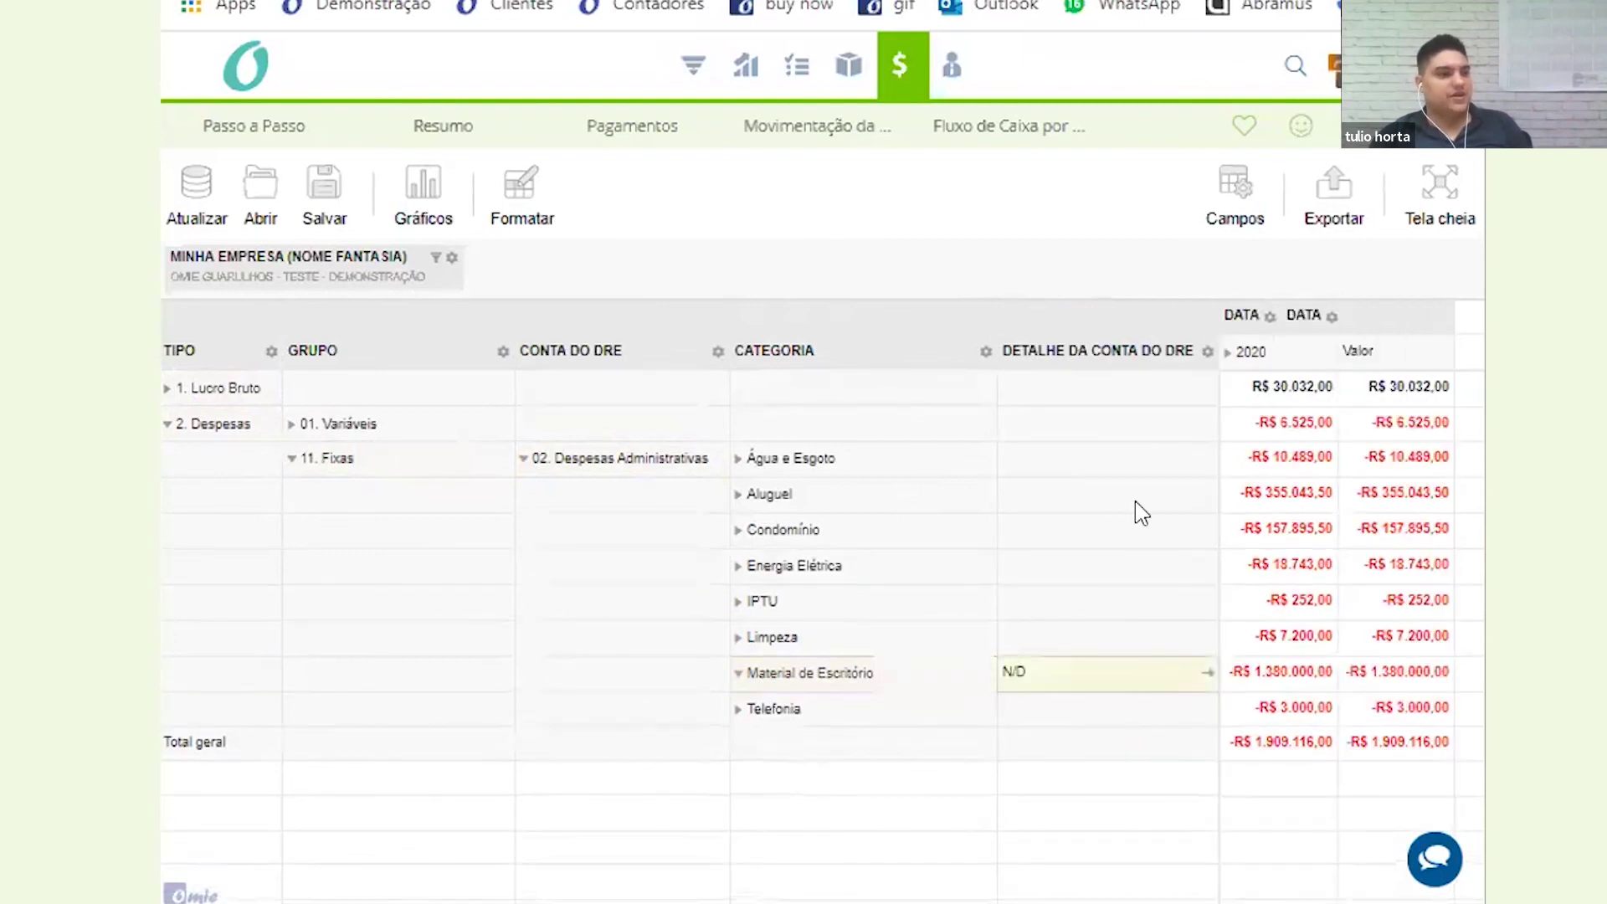
left_click(1250, 203)
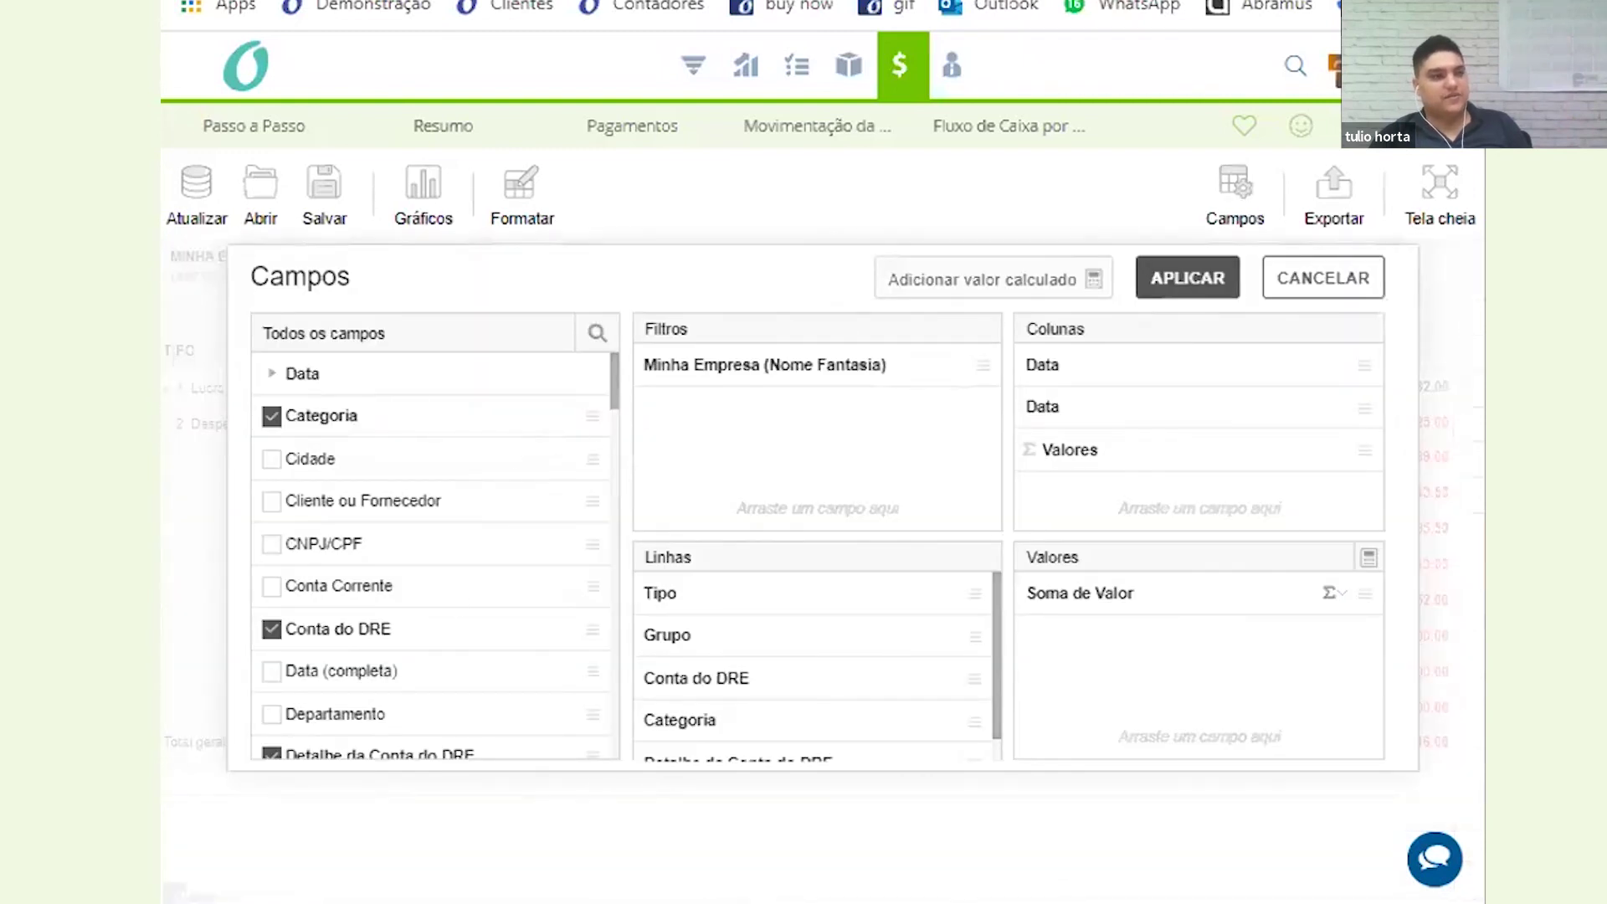
scroll(499, 603, "down", 5)
scroll(728, 735, "down", 1)
left_click_drag(708, 734, 344, 595)
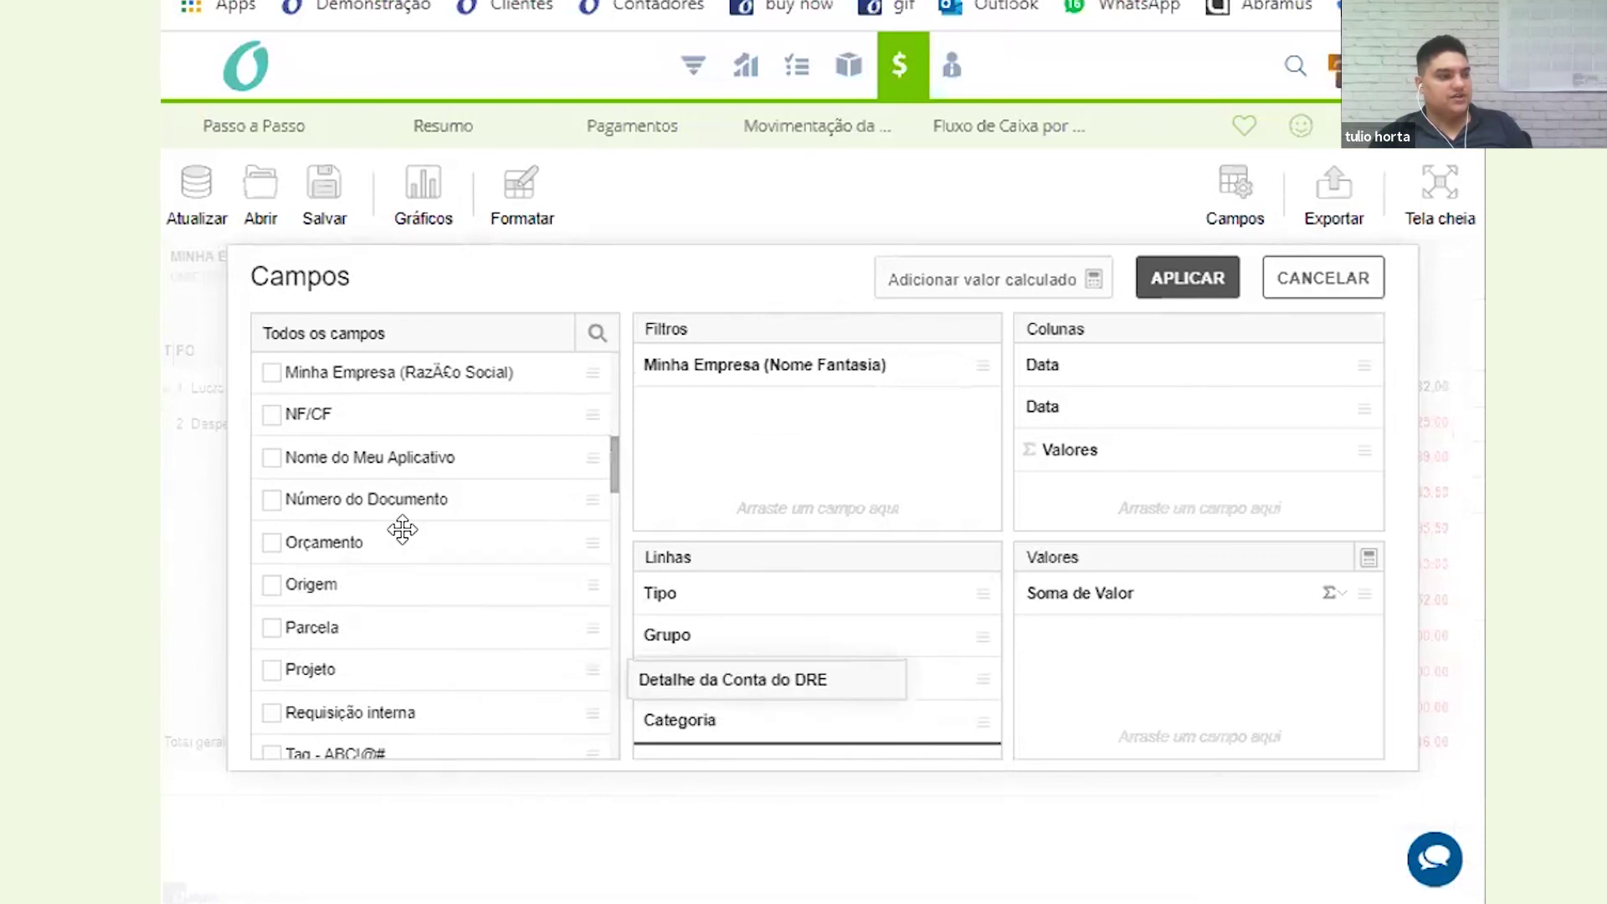
scroll(406, 525, "up", 5)
left_click_drag(290, 503, 806, 726)
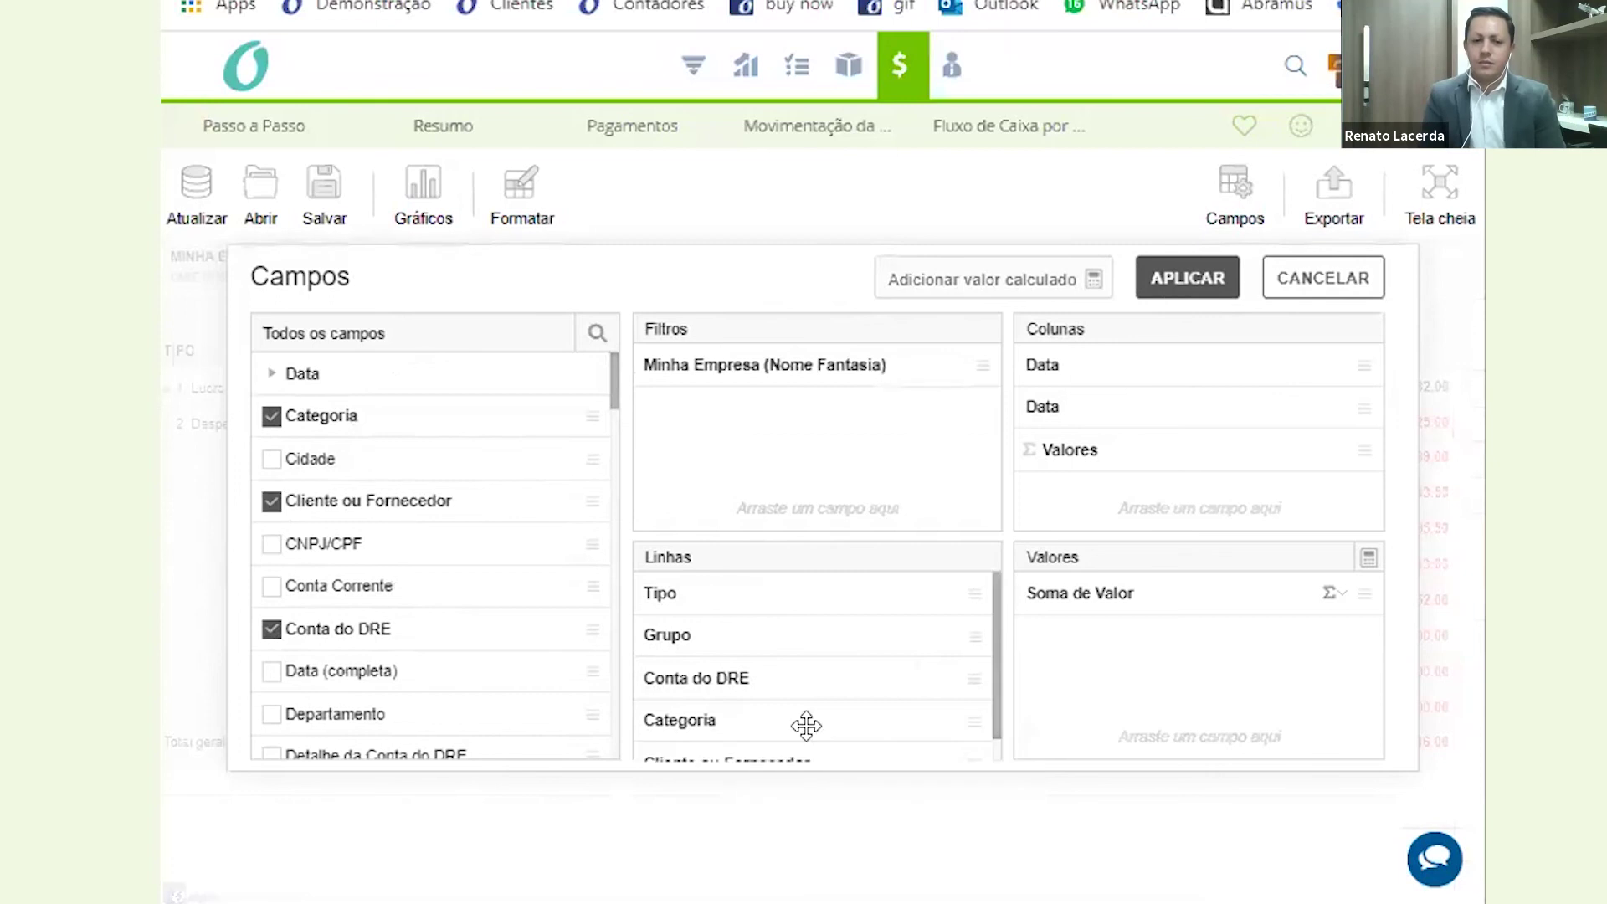
left_click(1185, 278)
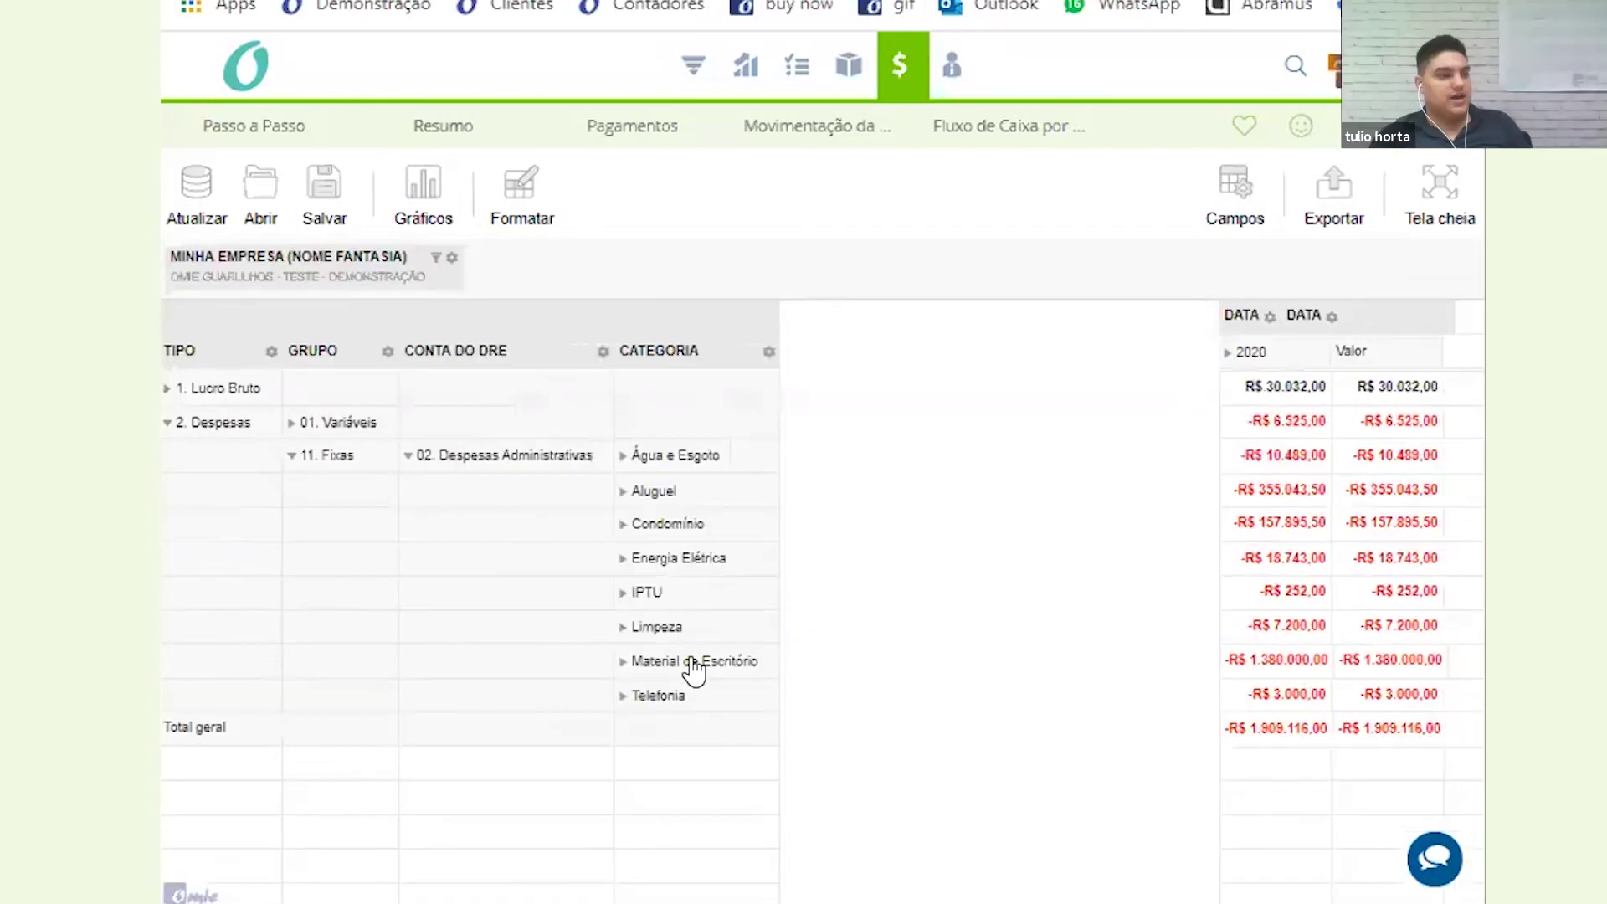
Expand Material de Escritório to its supplier, check its monthly amounts within 2020, and collapse the year
left_click(692, 662)
left_click(939, 676)
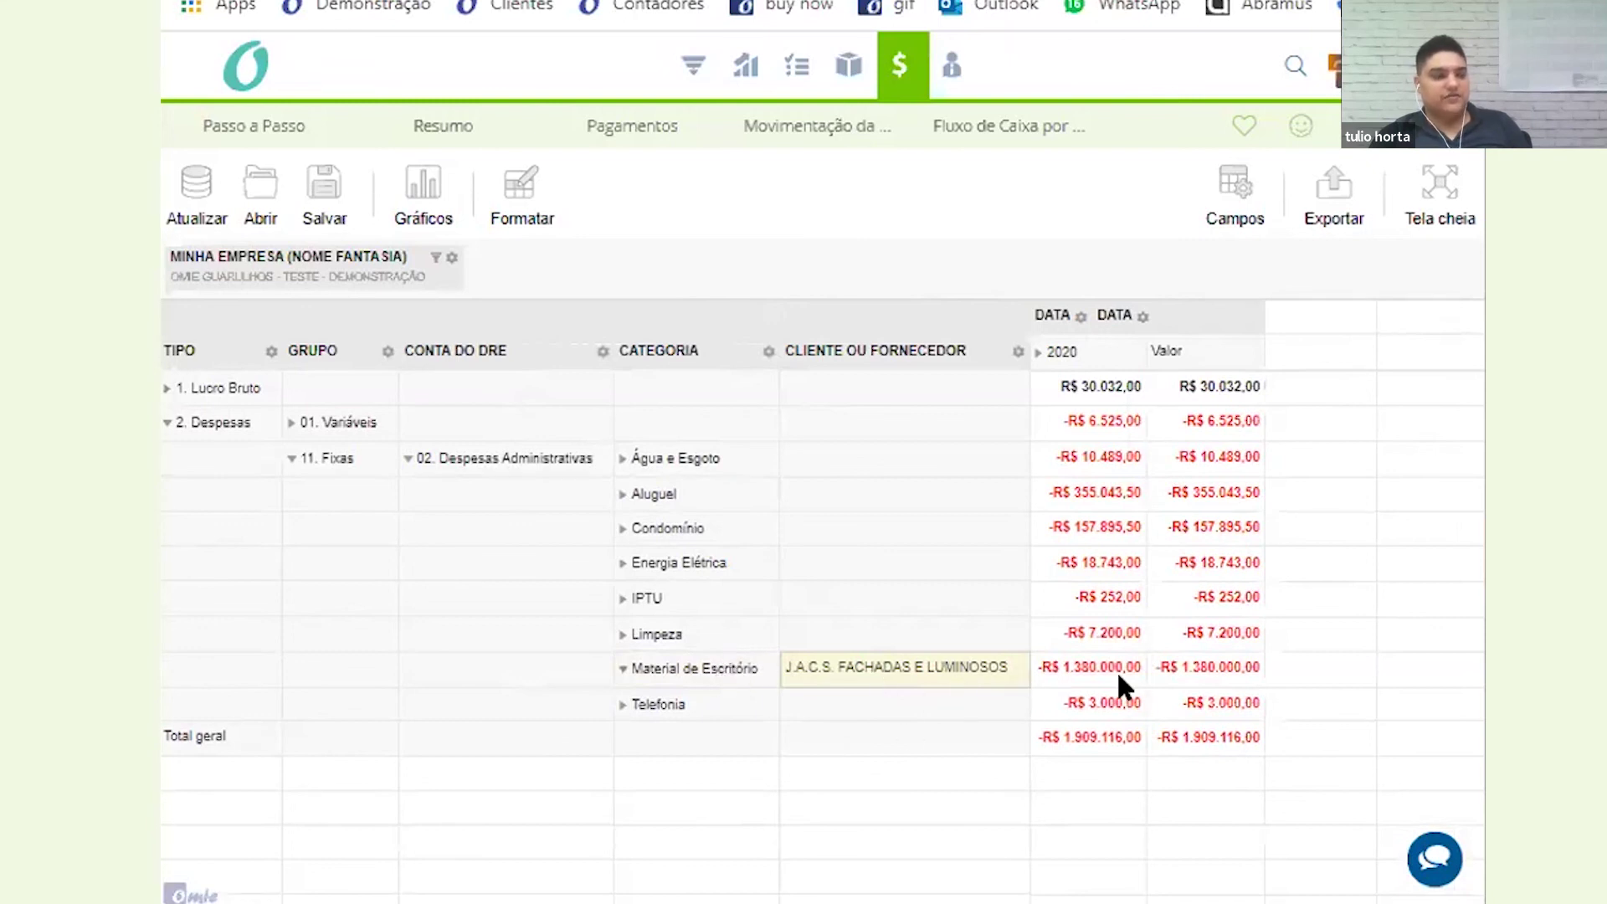
left_click(1046, 351)
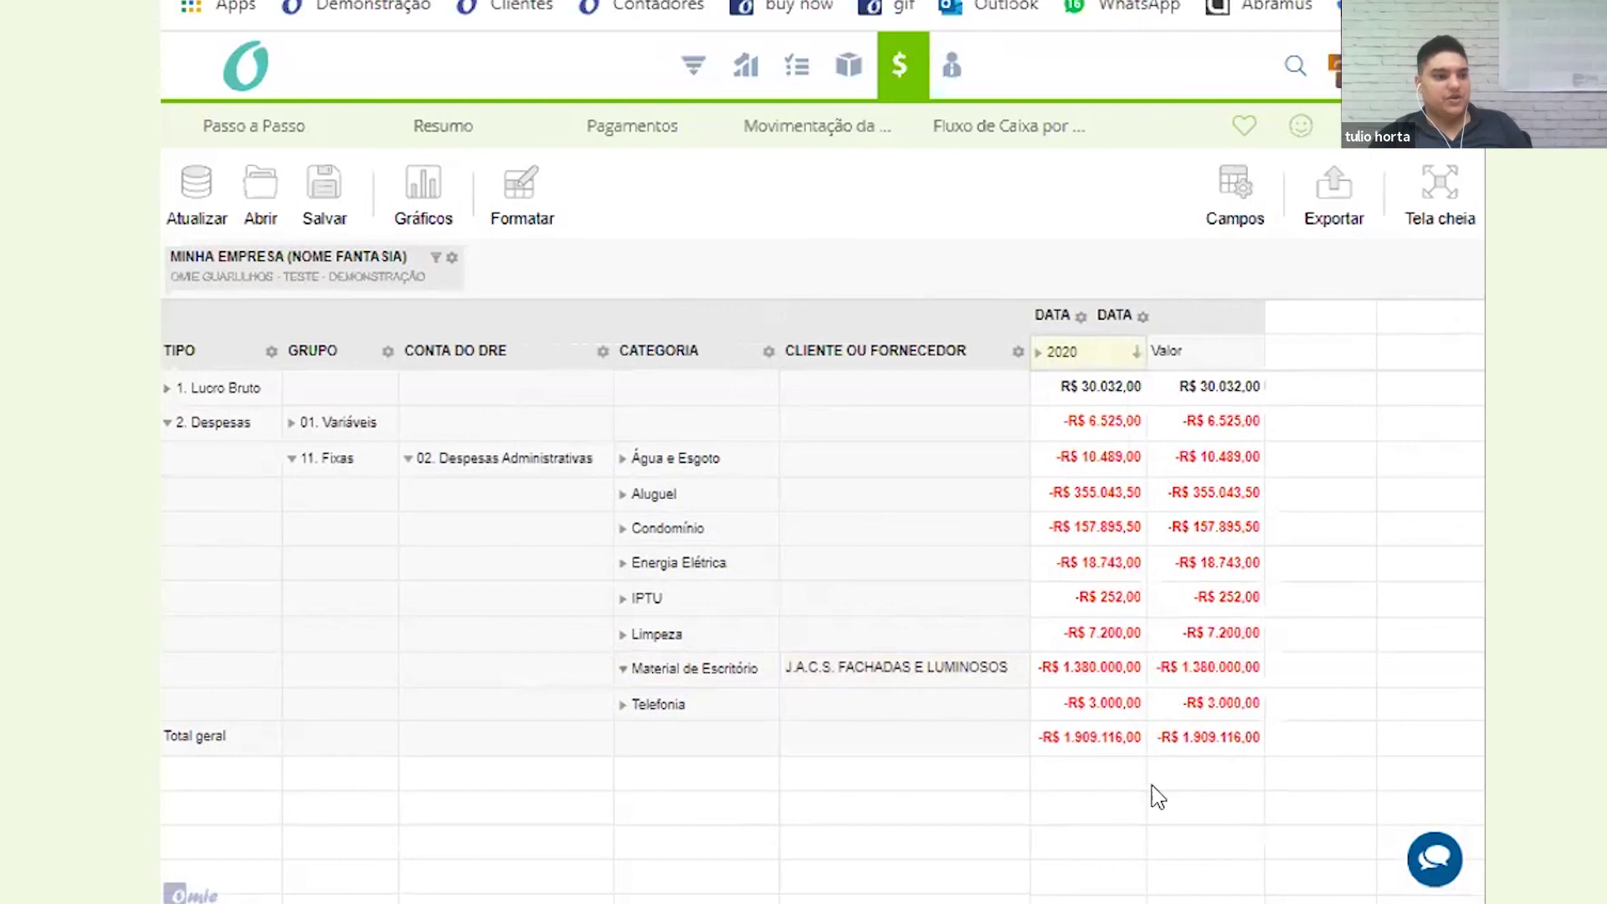
left_click(1335, 711)
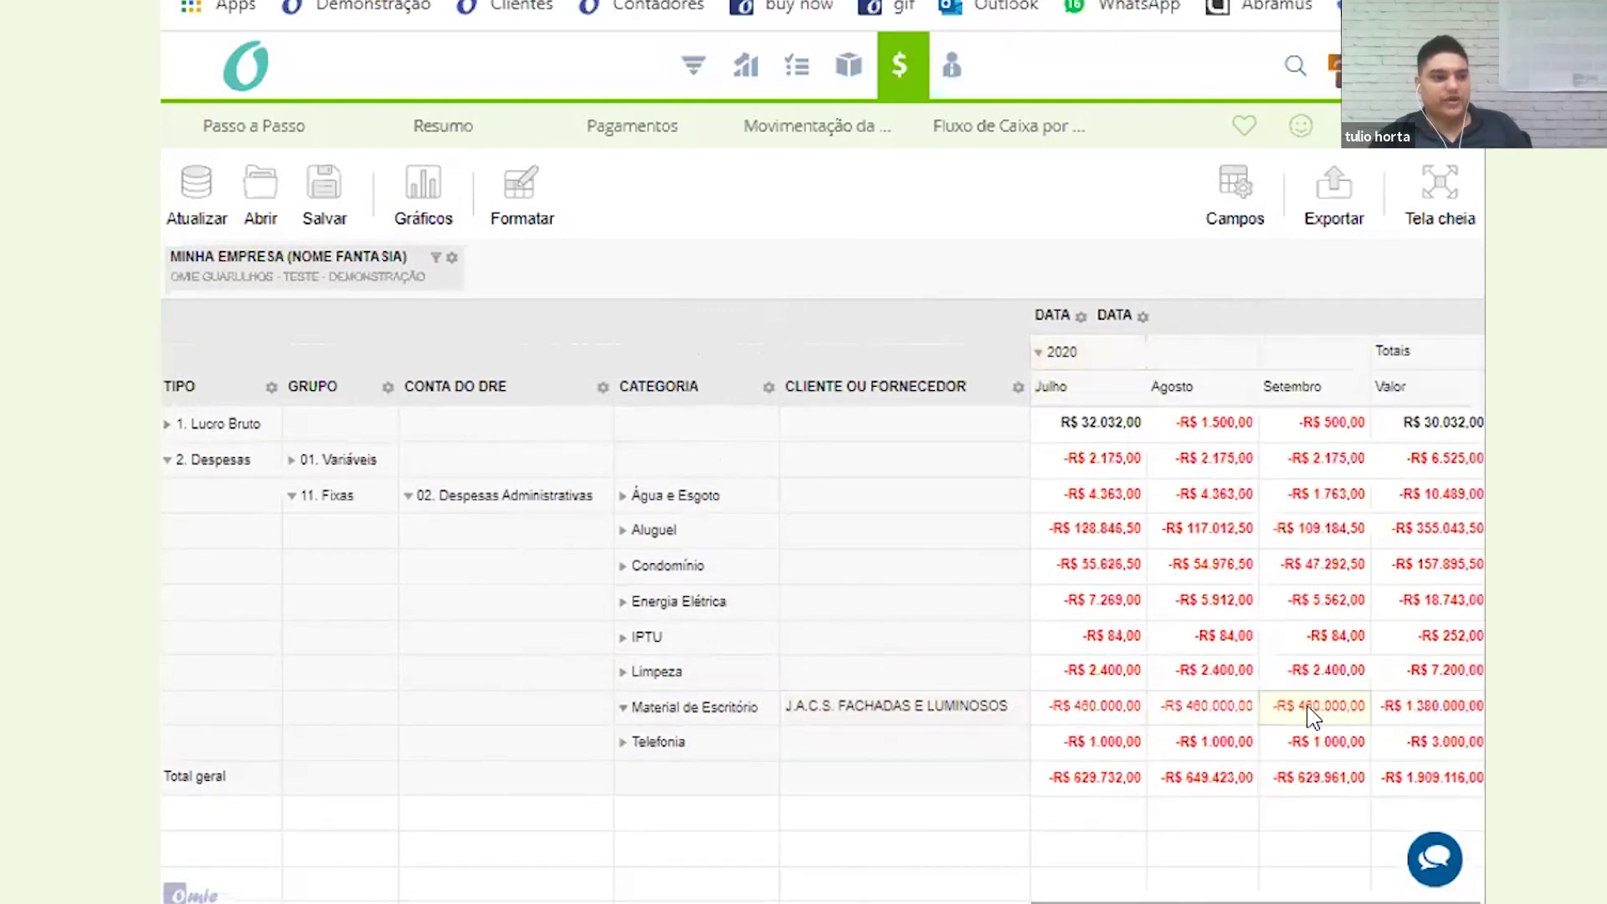
left_click(1040, 352)
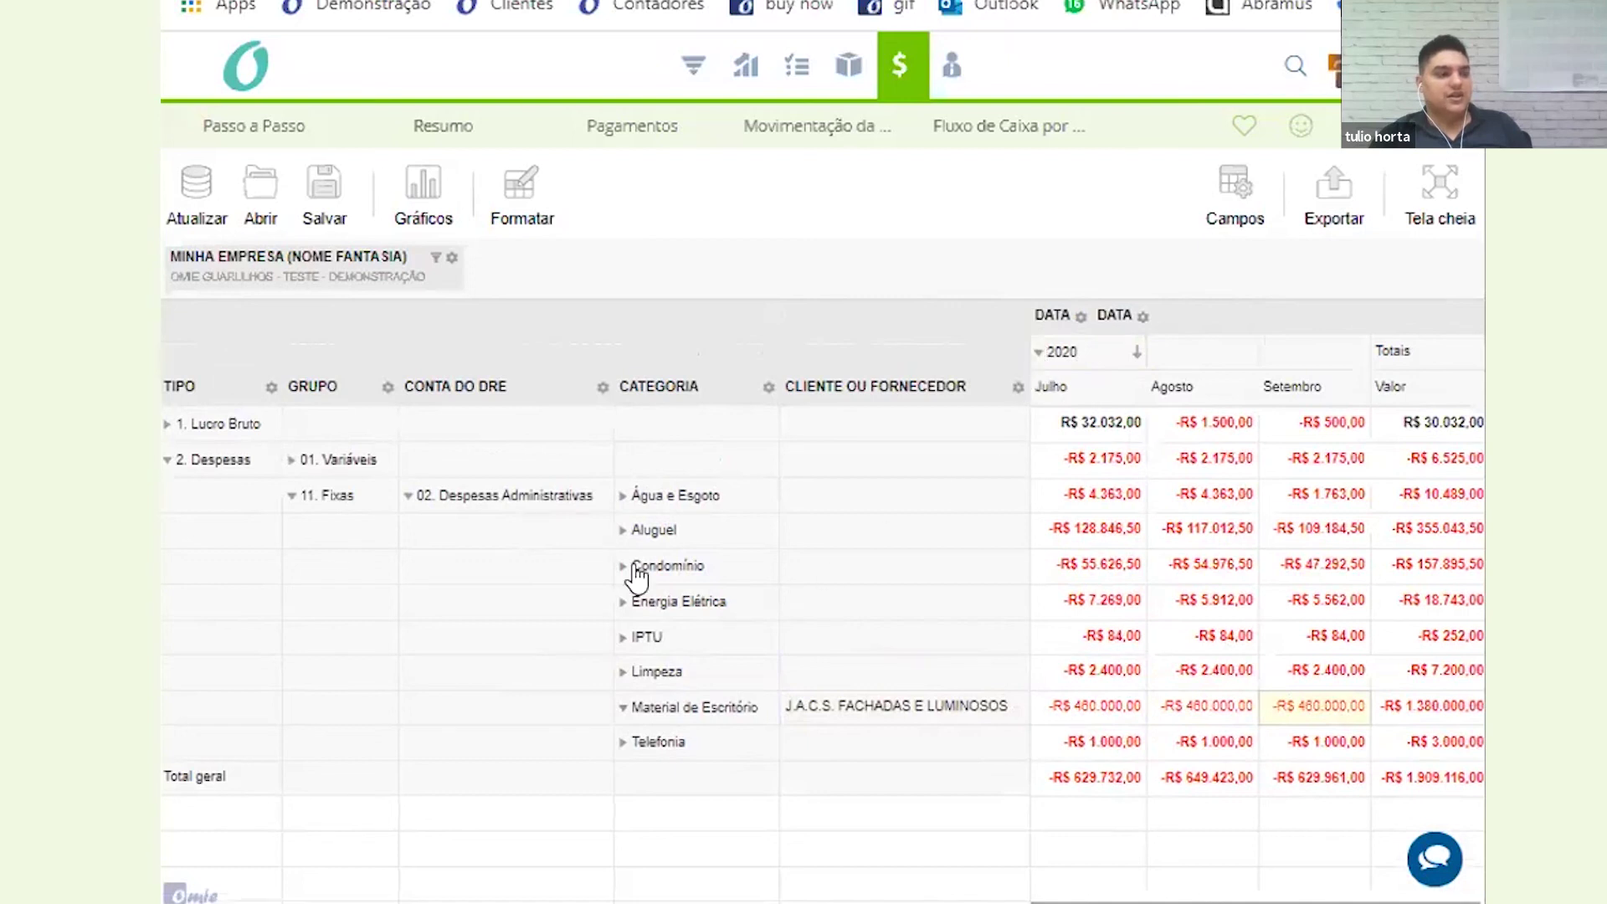
Expand the Aluguel category, review the amounts by client or supplier, and collapse it
left_click(1058, 494)
left_click(646, 494)
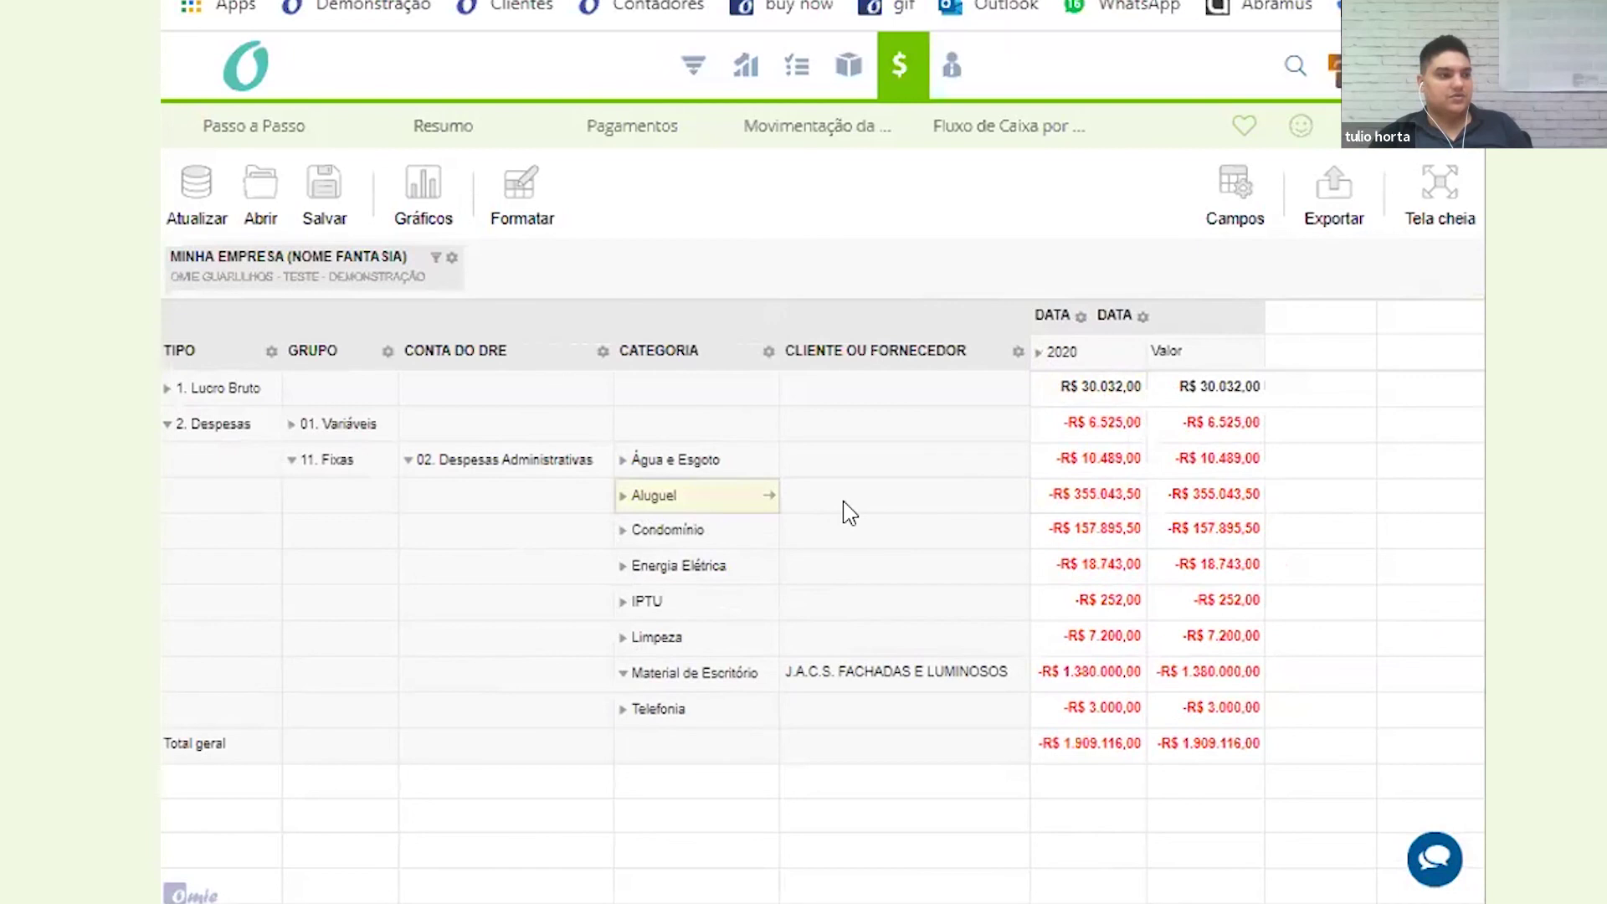
left_click(1016, 540)
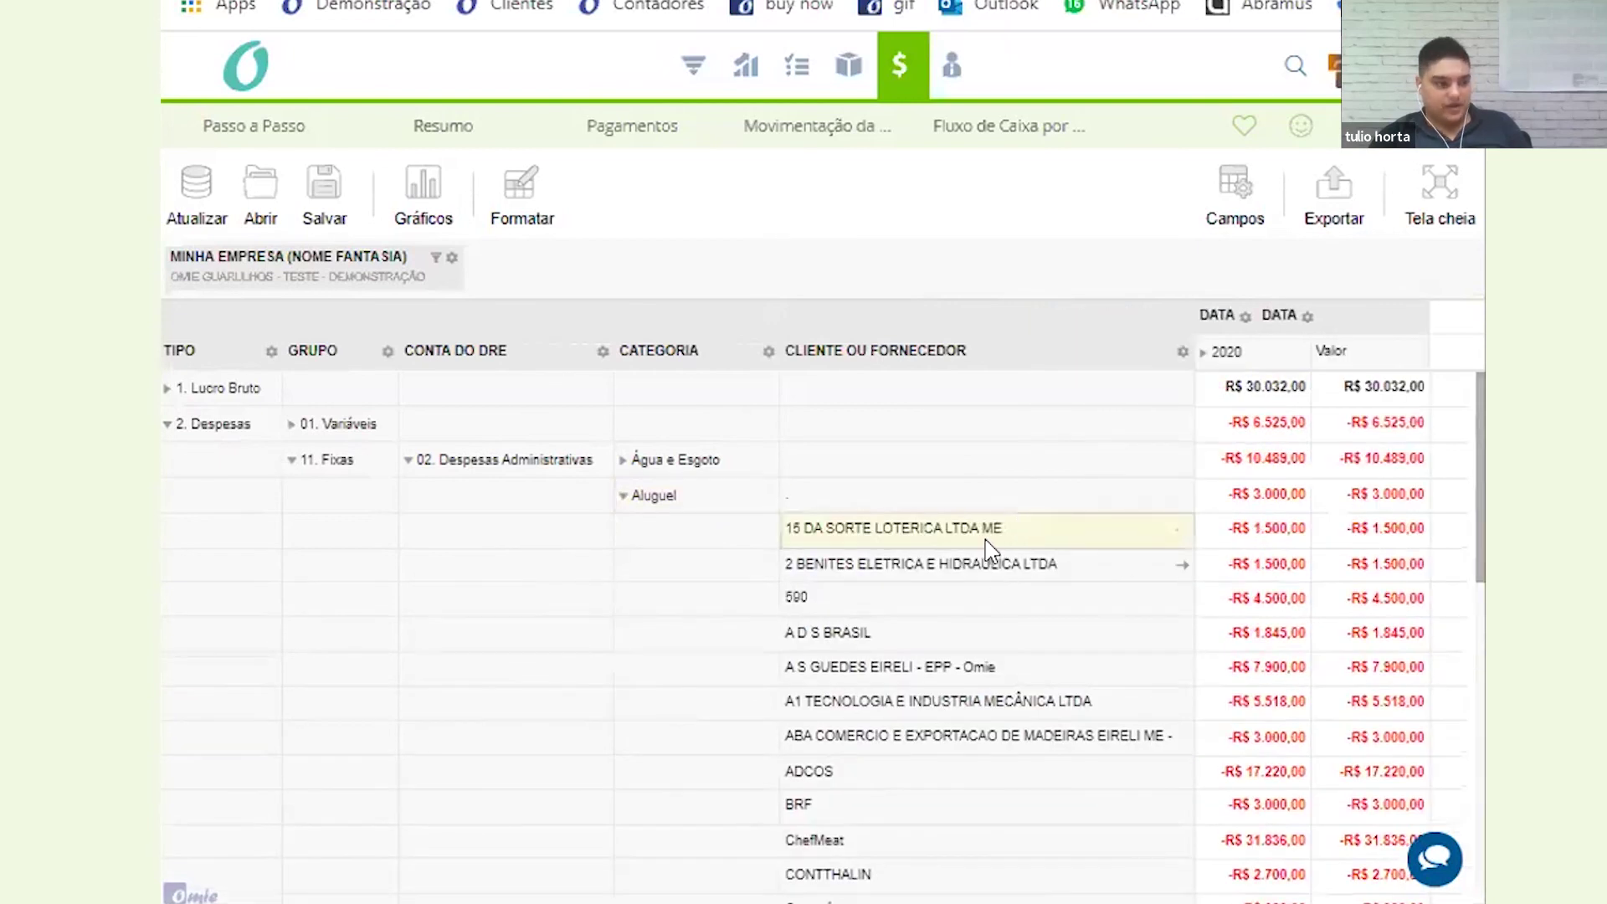
scroll(987, 548, "down", 5)
scroll(980, 619, "down", 3)
left_click(954, 651)
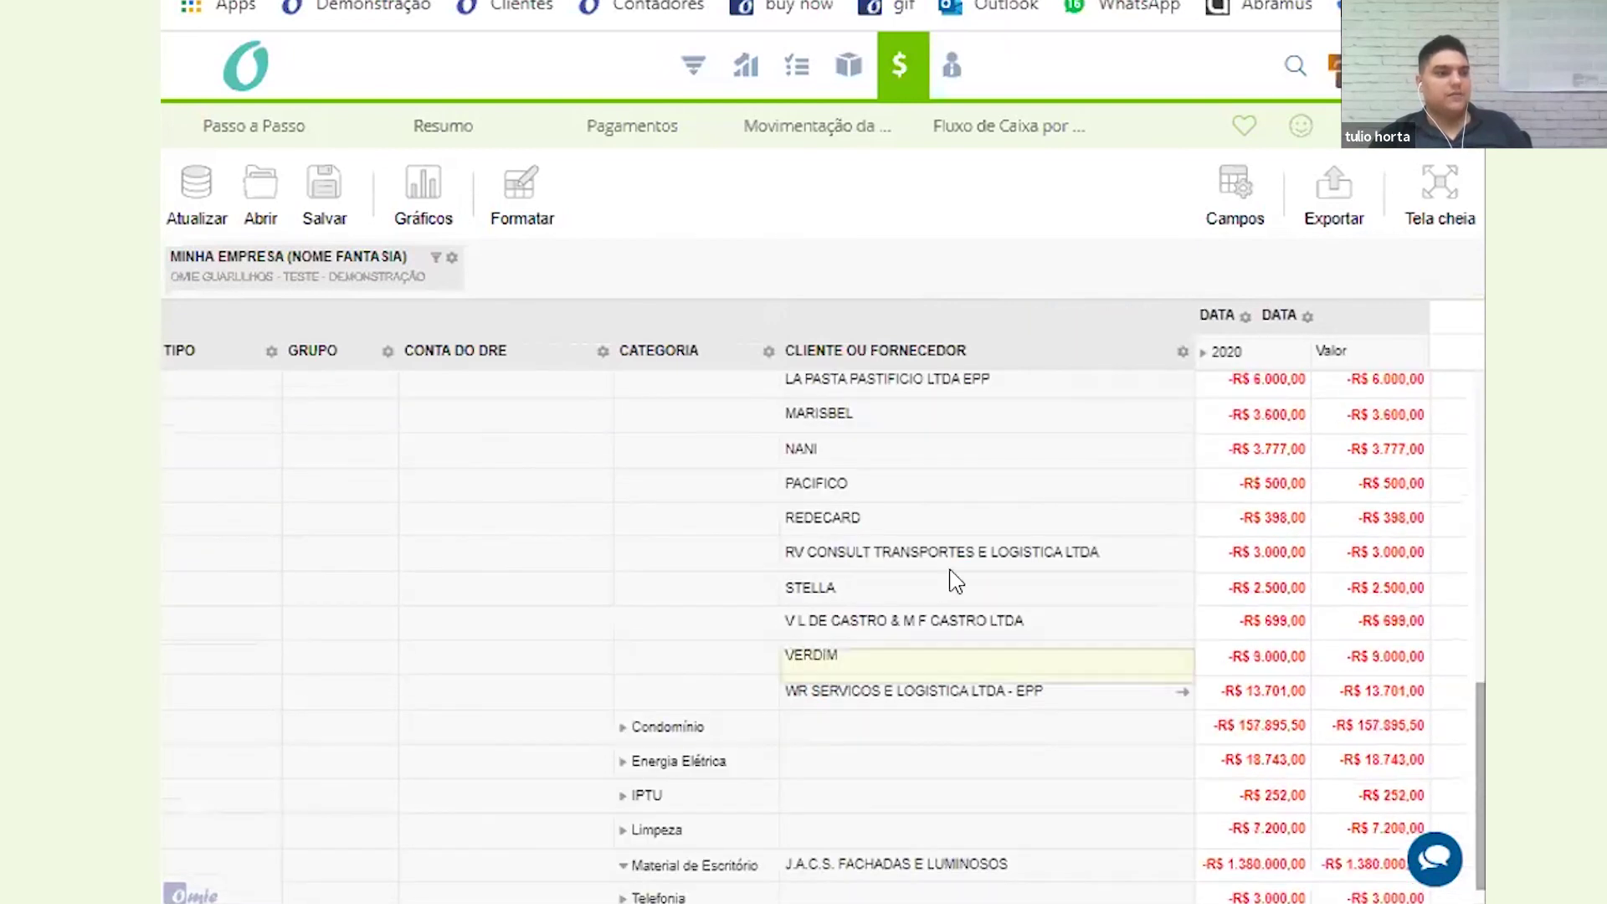
scroll(781, 525, "up", 3)
scroll(781, 526, "up", 5)
left_click(646, 494)
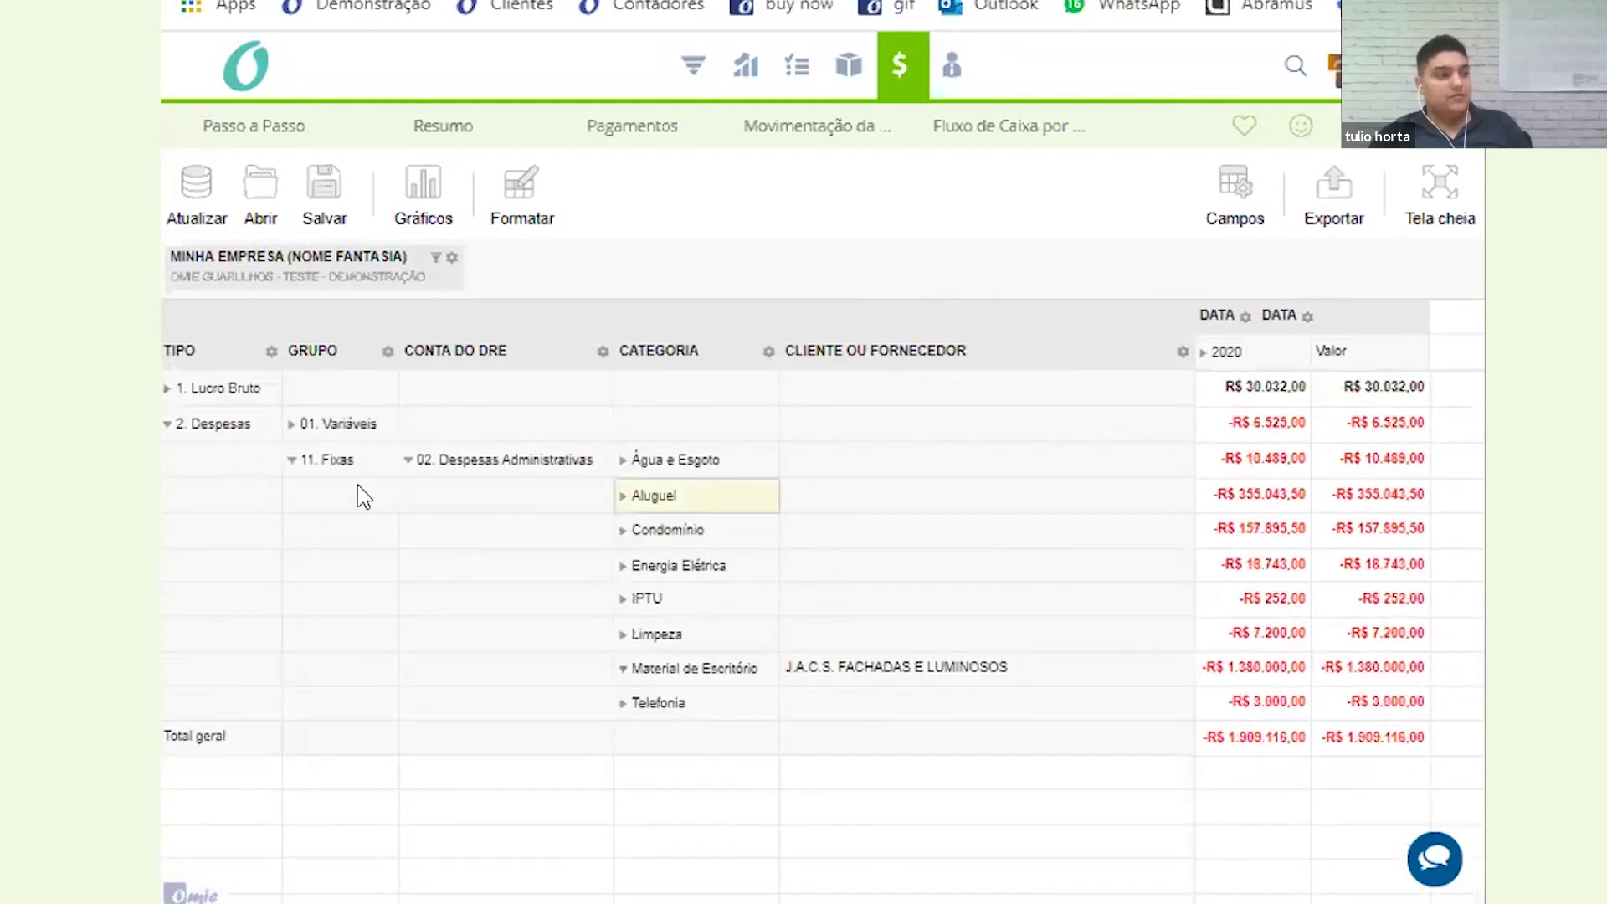
Collapse Fixas and remove Tipo, Grupo, Conta do DRE and Categoria from the rows, applying only Cliente ou Fornecedor
left_click(293, 461)
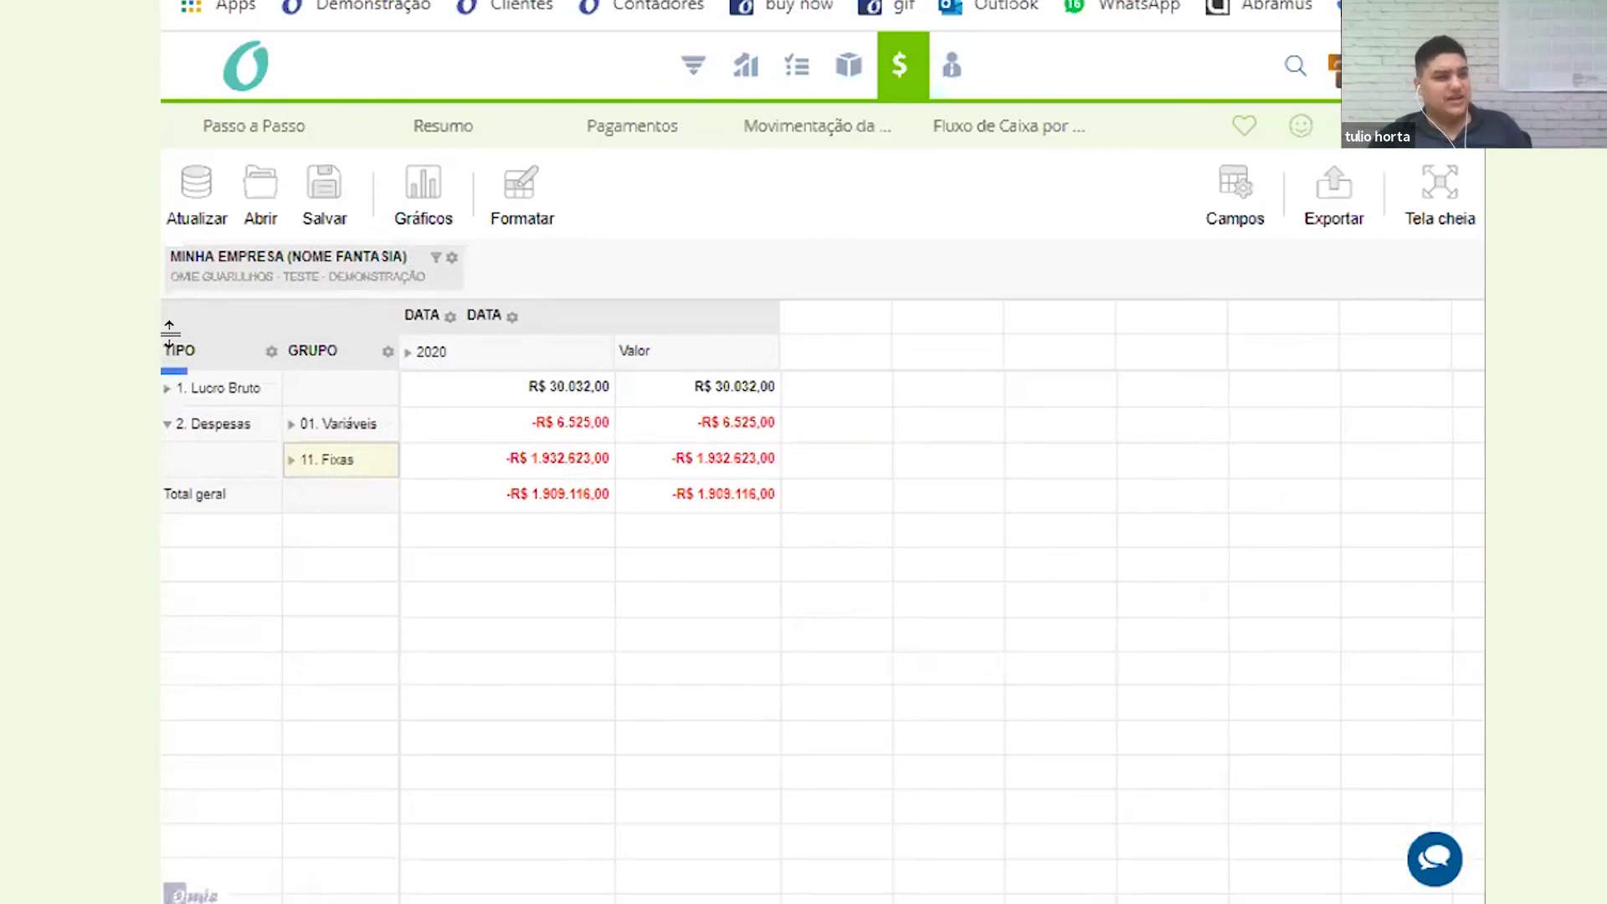
left_click(1230, 184)
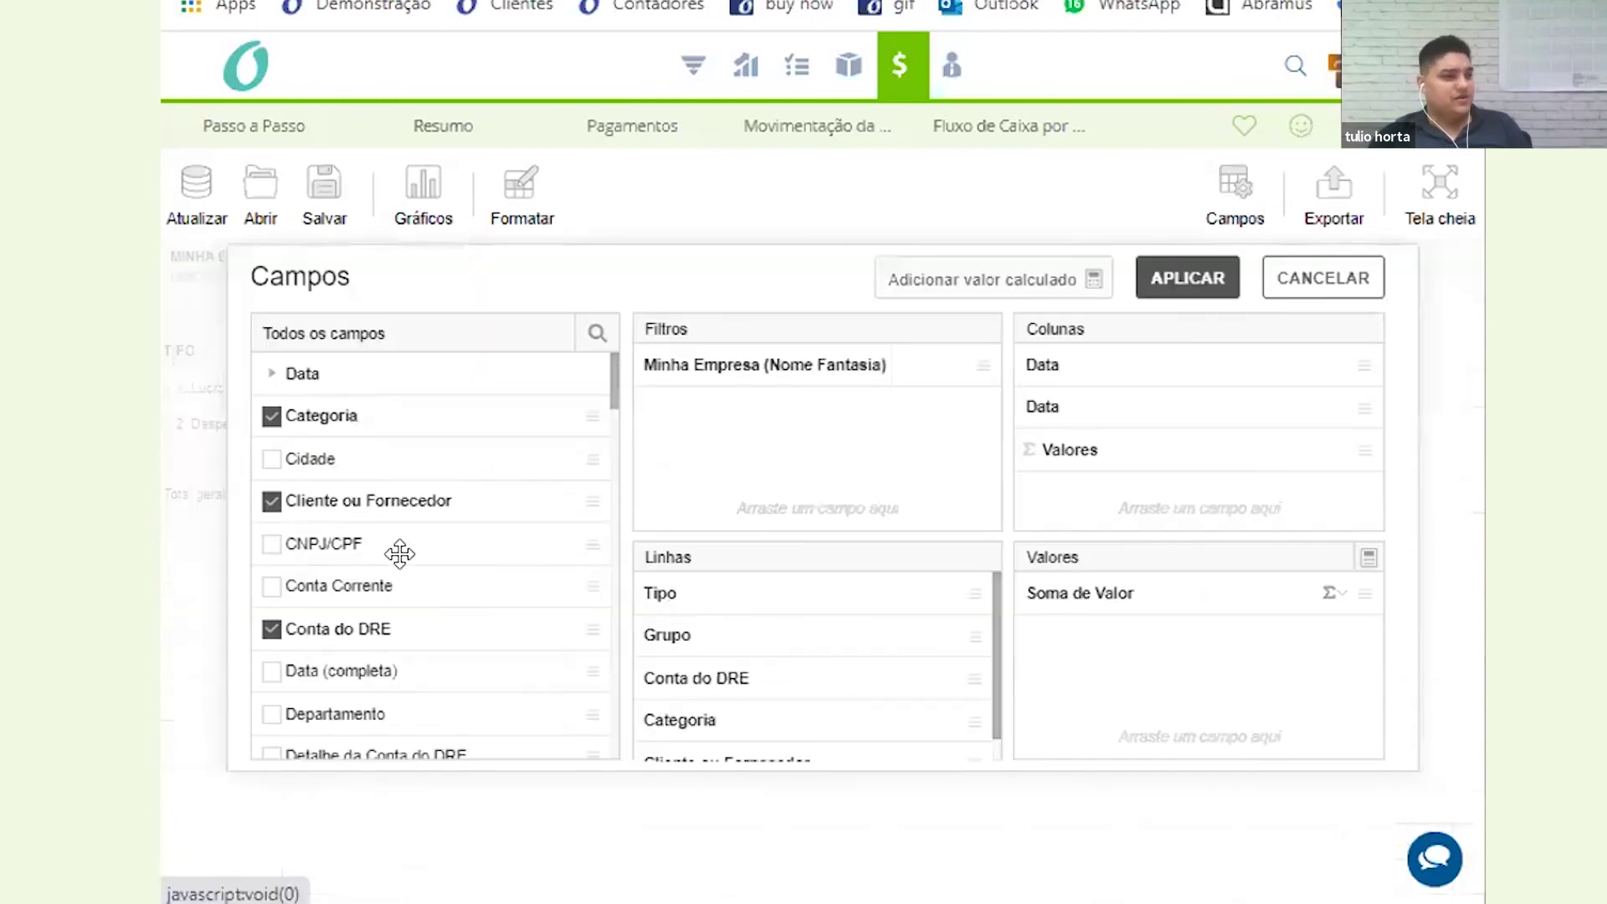
left_click_drag(656, 594, 535, 544)
left_click_drag(656, 595, 535, 544)
left_click_drag(657, 594, 502, 499)
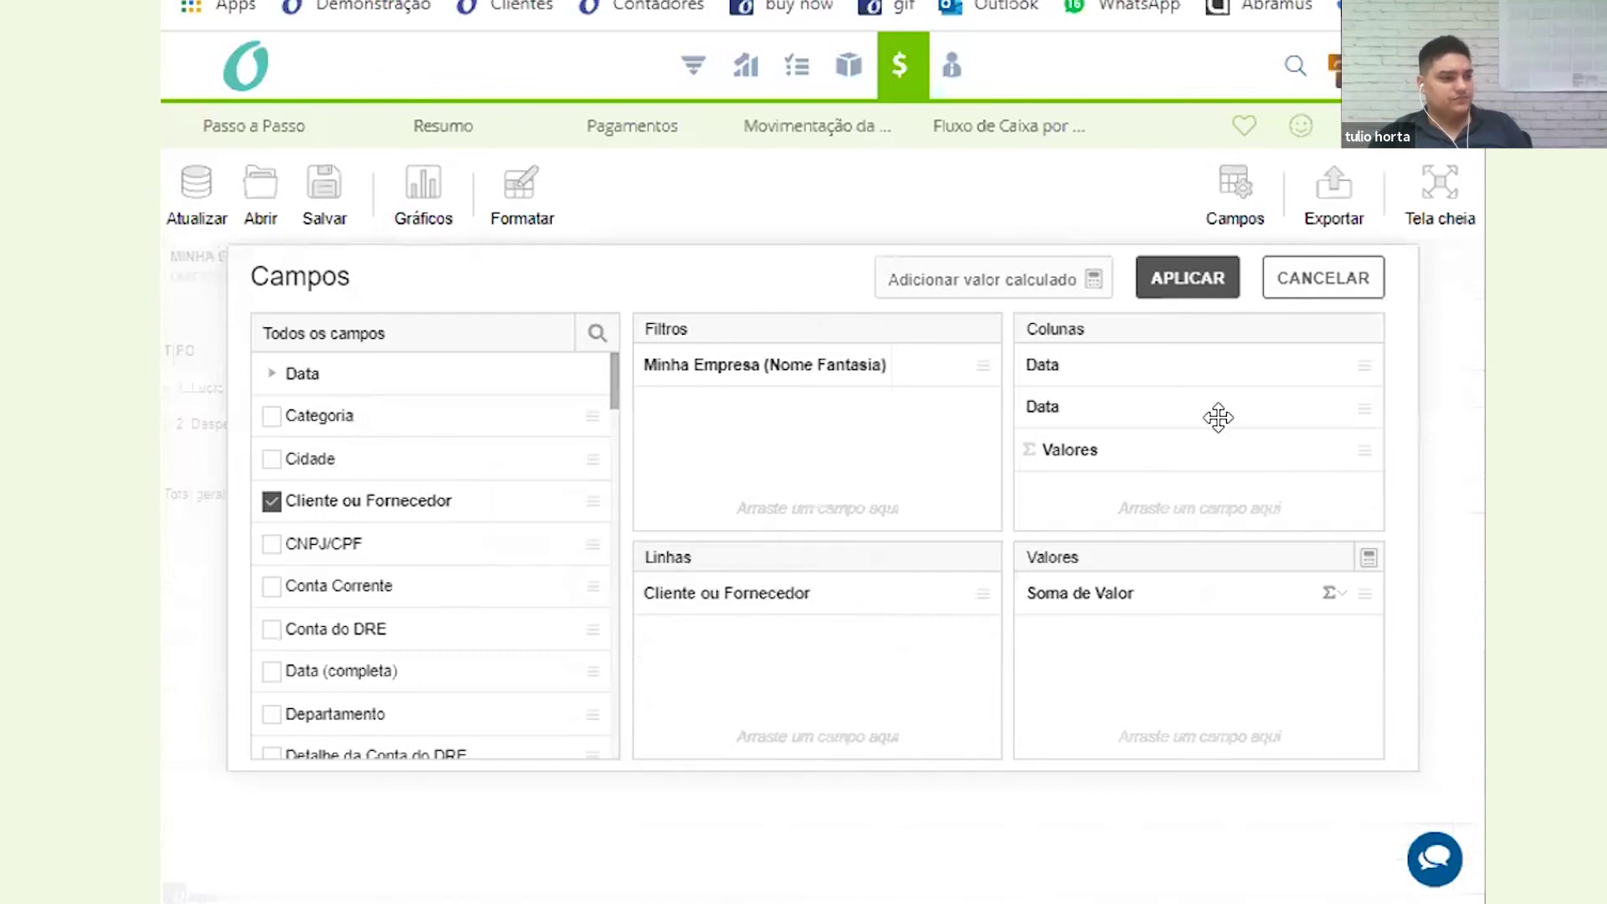
left_click(1214, 278)
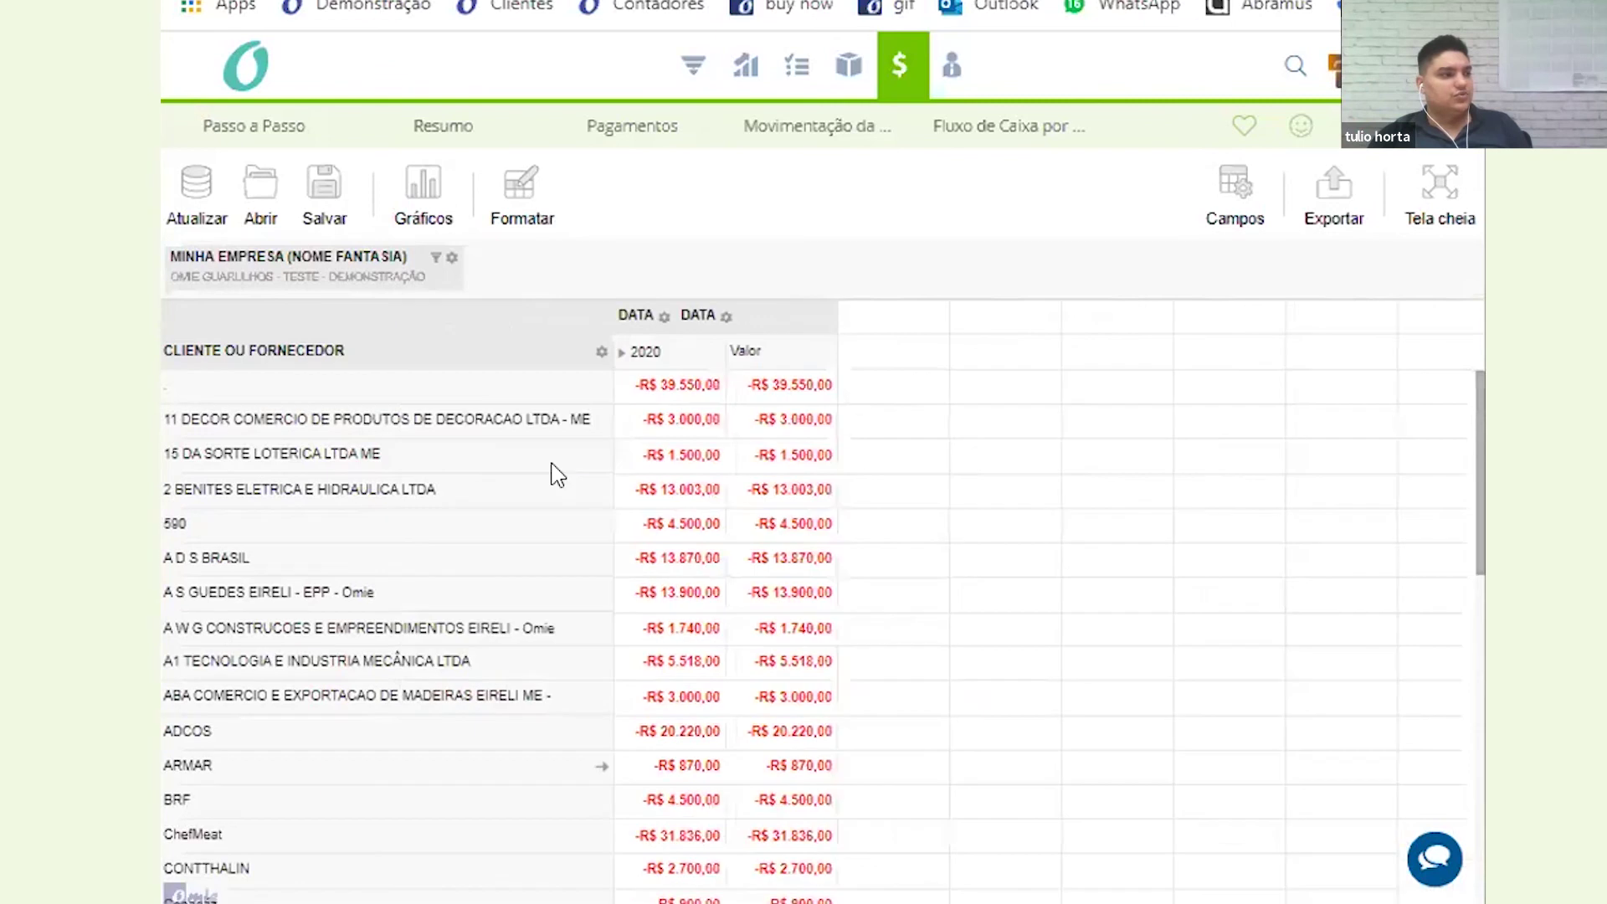
Review the 2020 amounts for each client or supplier throughout the report list
scroll(560, 517, "down", 4)
left_click_drag(664, 559, 543, 572)
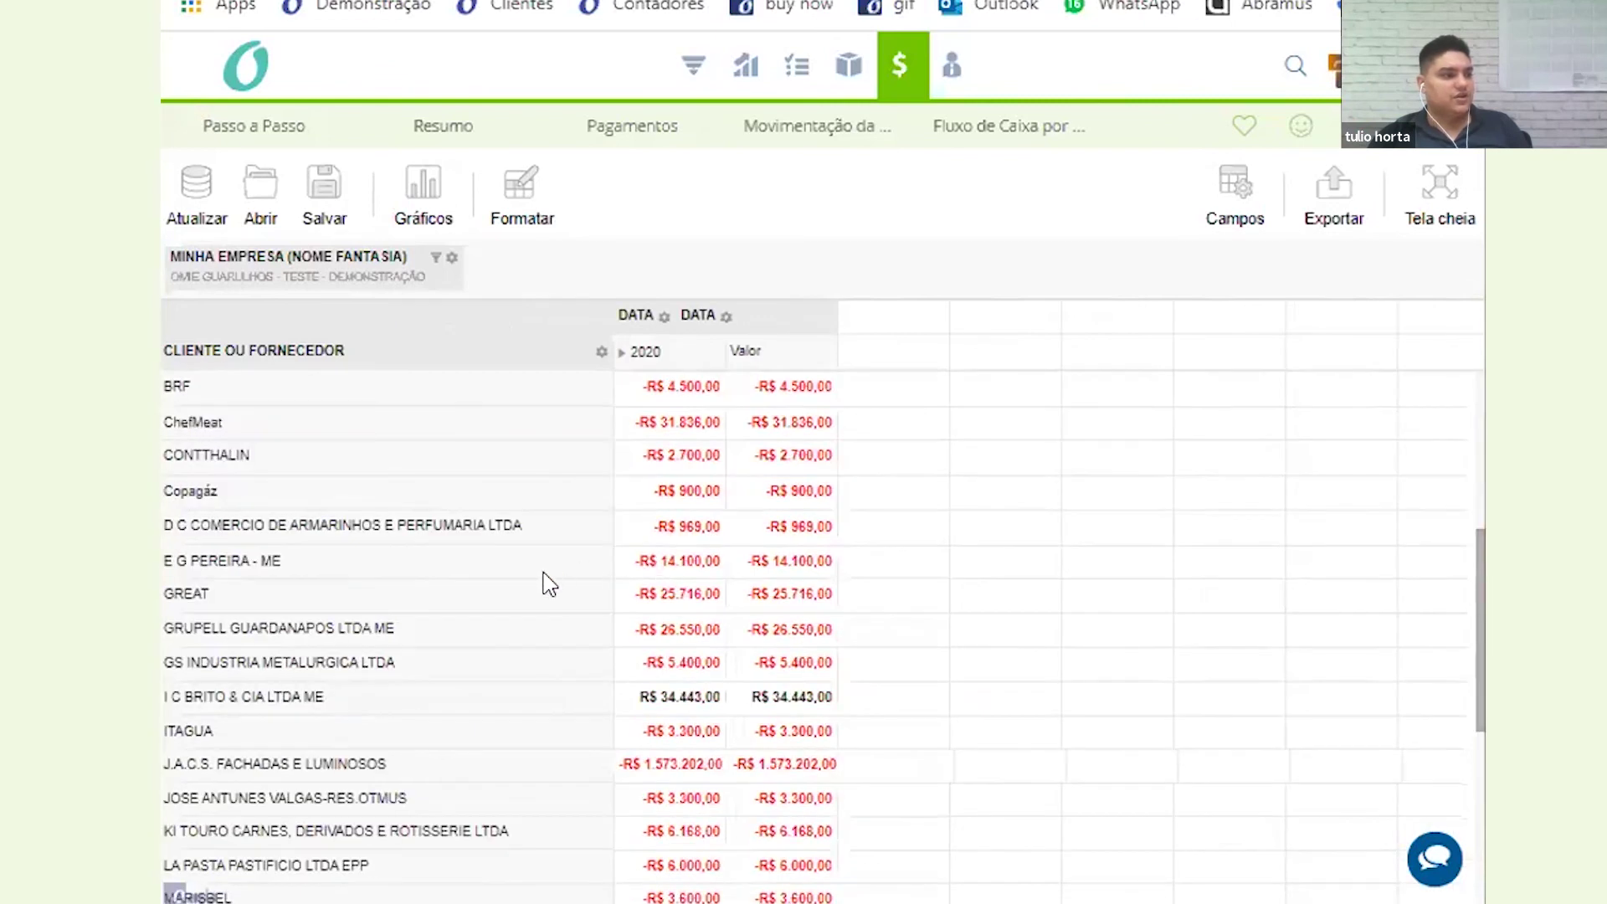
left_click_drag(675, 526, 545, 534)
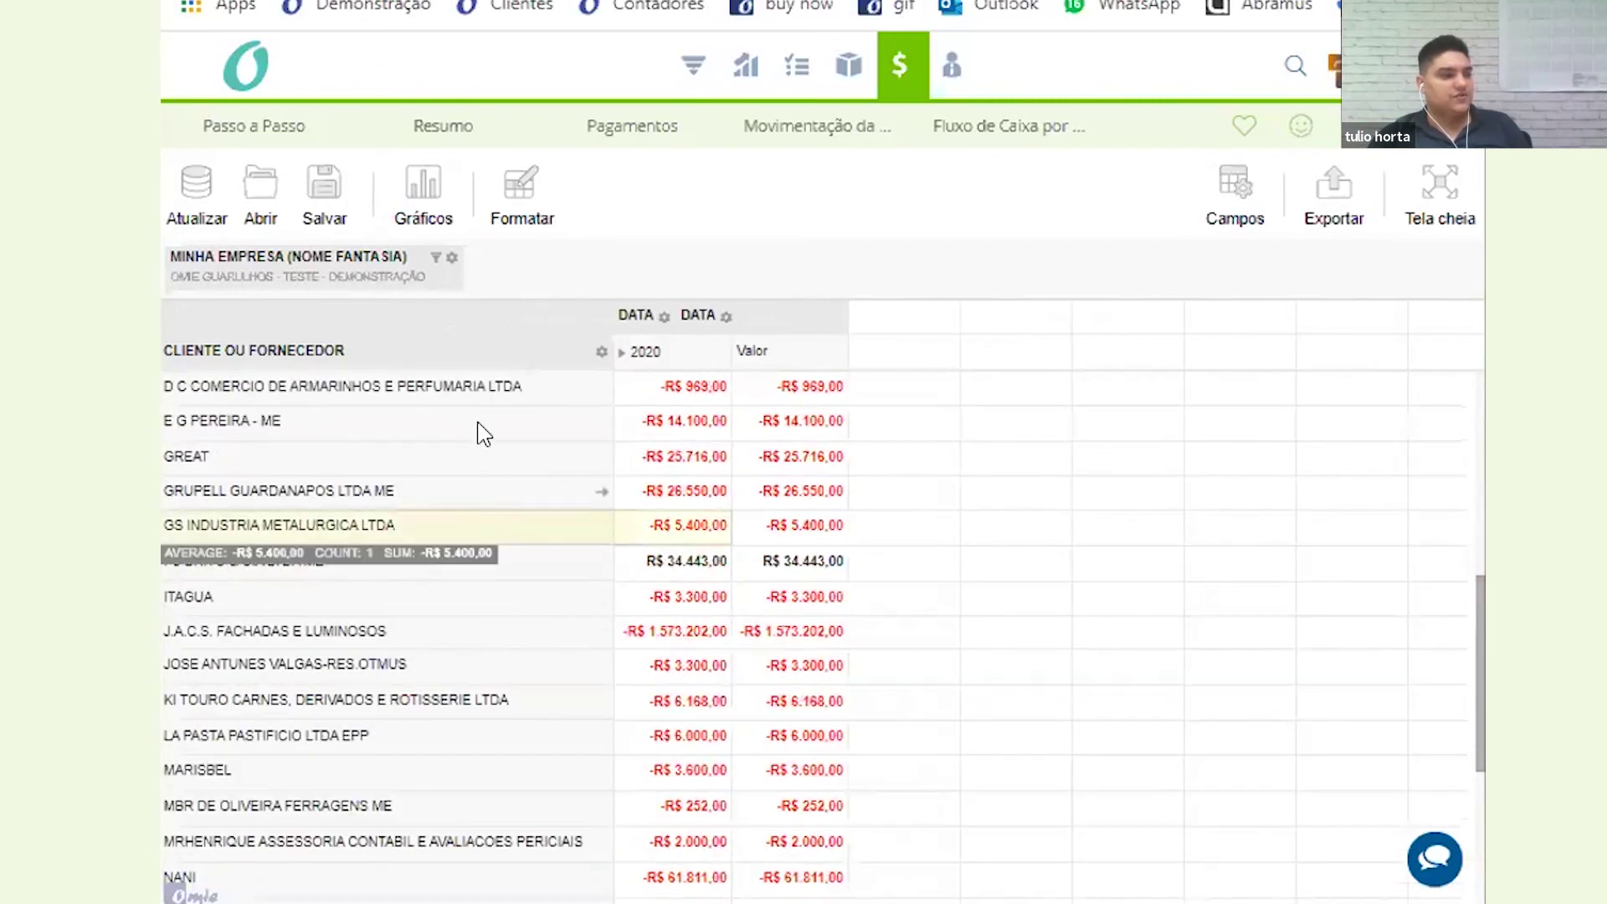
scroll(579, 619, "down", 3)
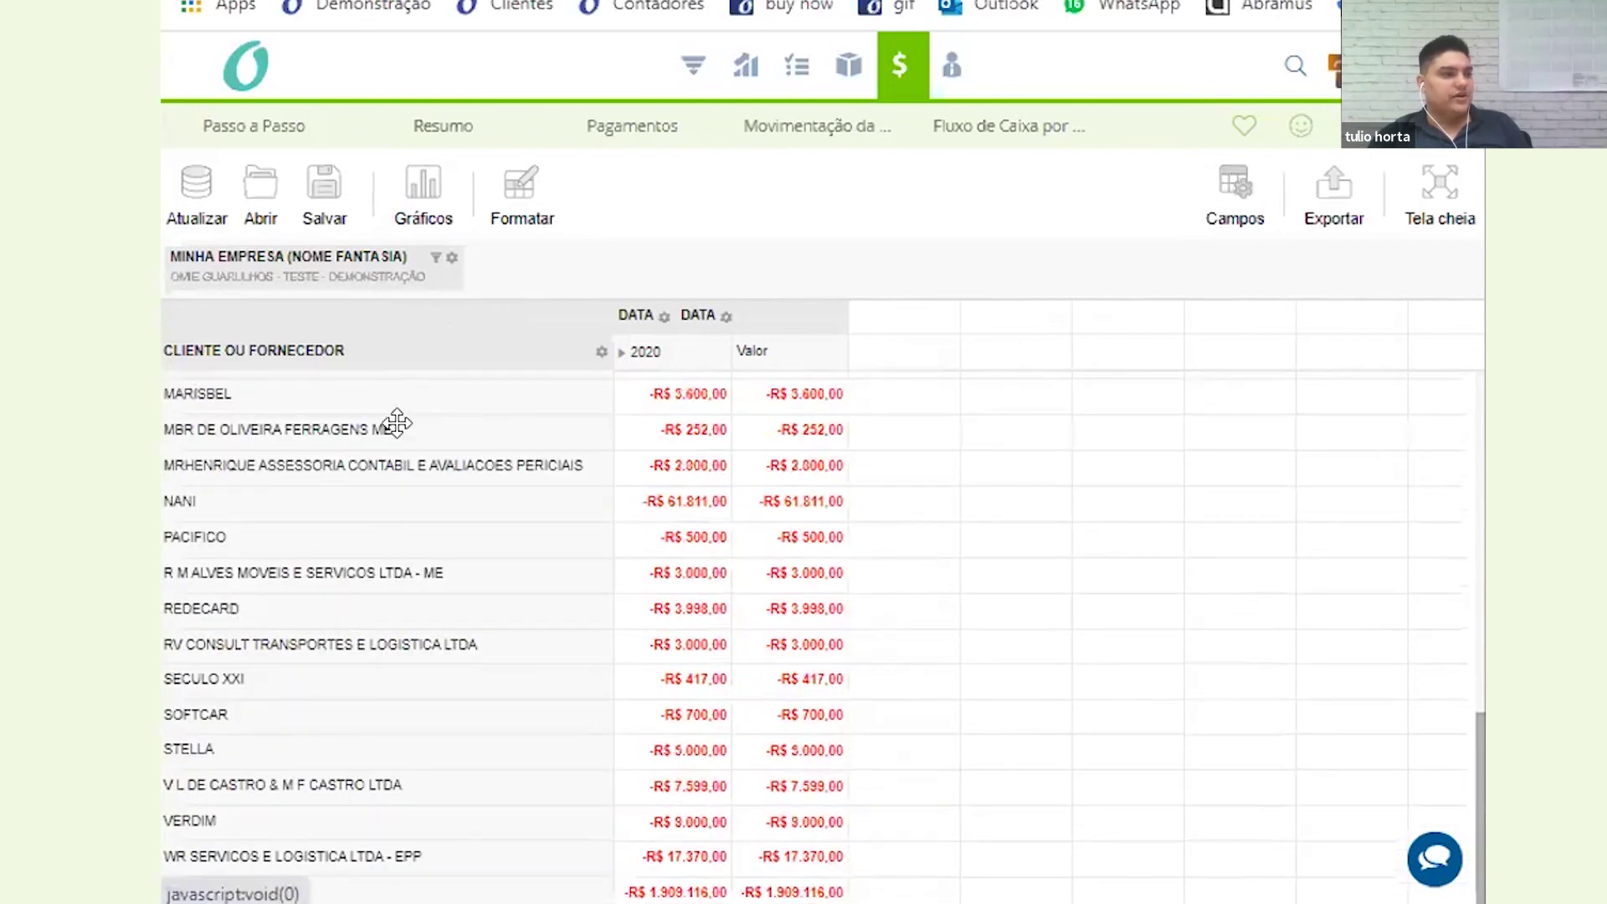
Group the report rows by Estado above Cliente ou Fornecedor to view totals by state, and remove Estado from the rows again
scroll(289, 485, "down", 3)
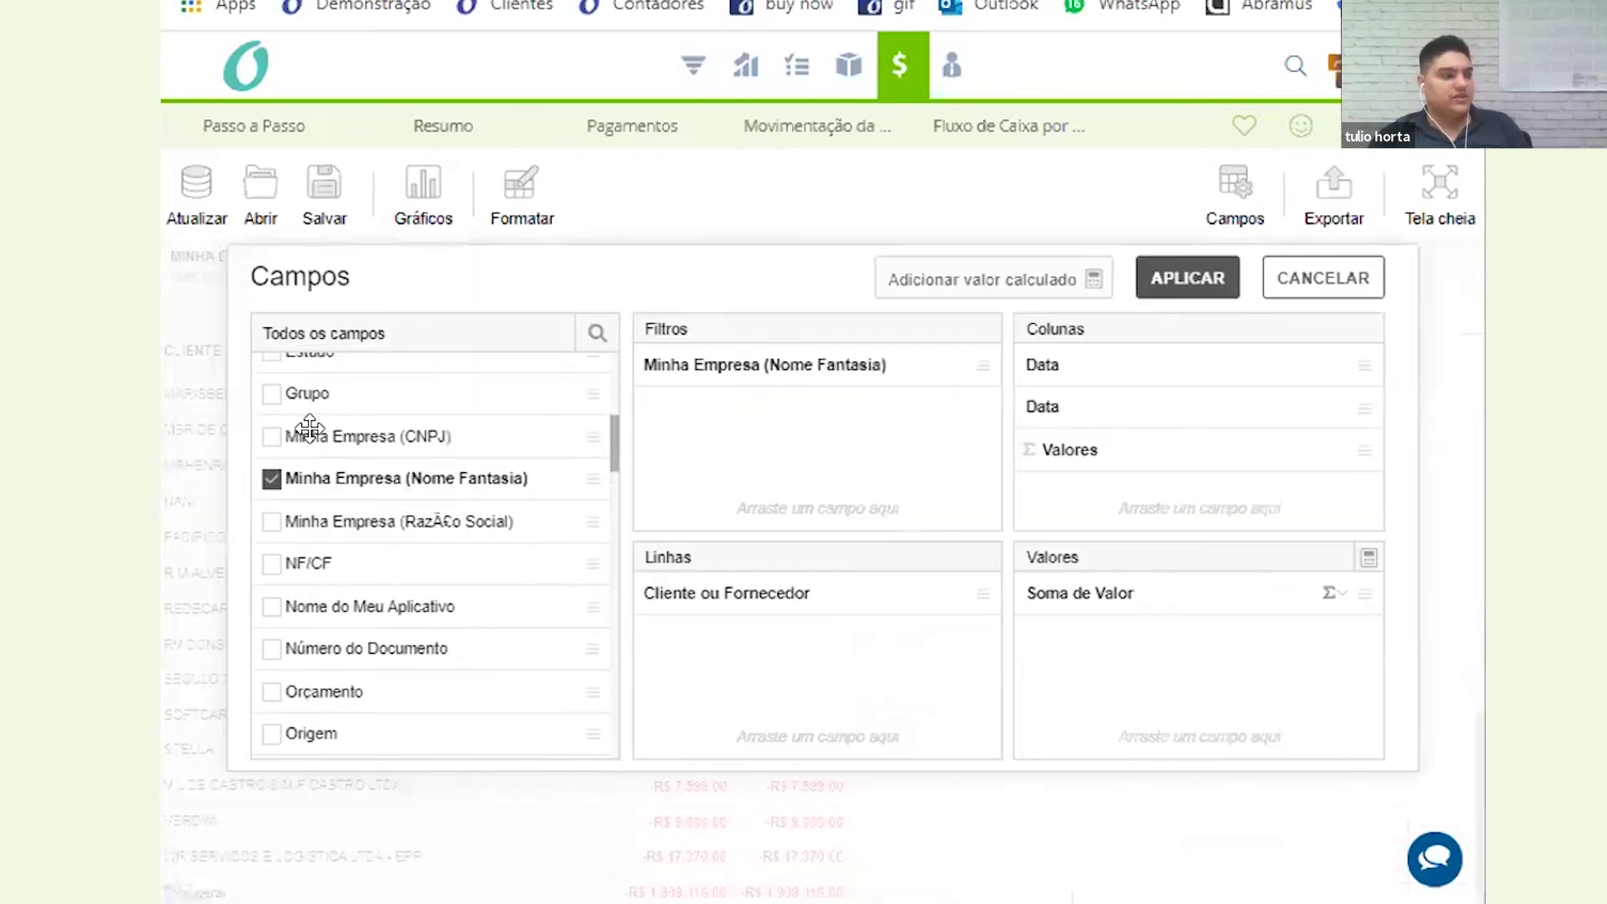
scroll(522, 513, "up", 4)
left_click_drag(385, 647, 799, 596)
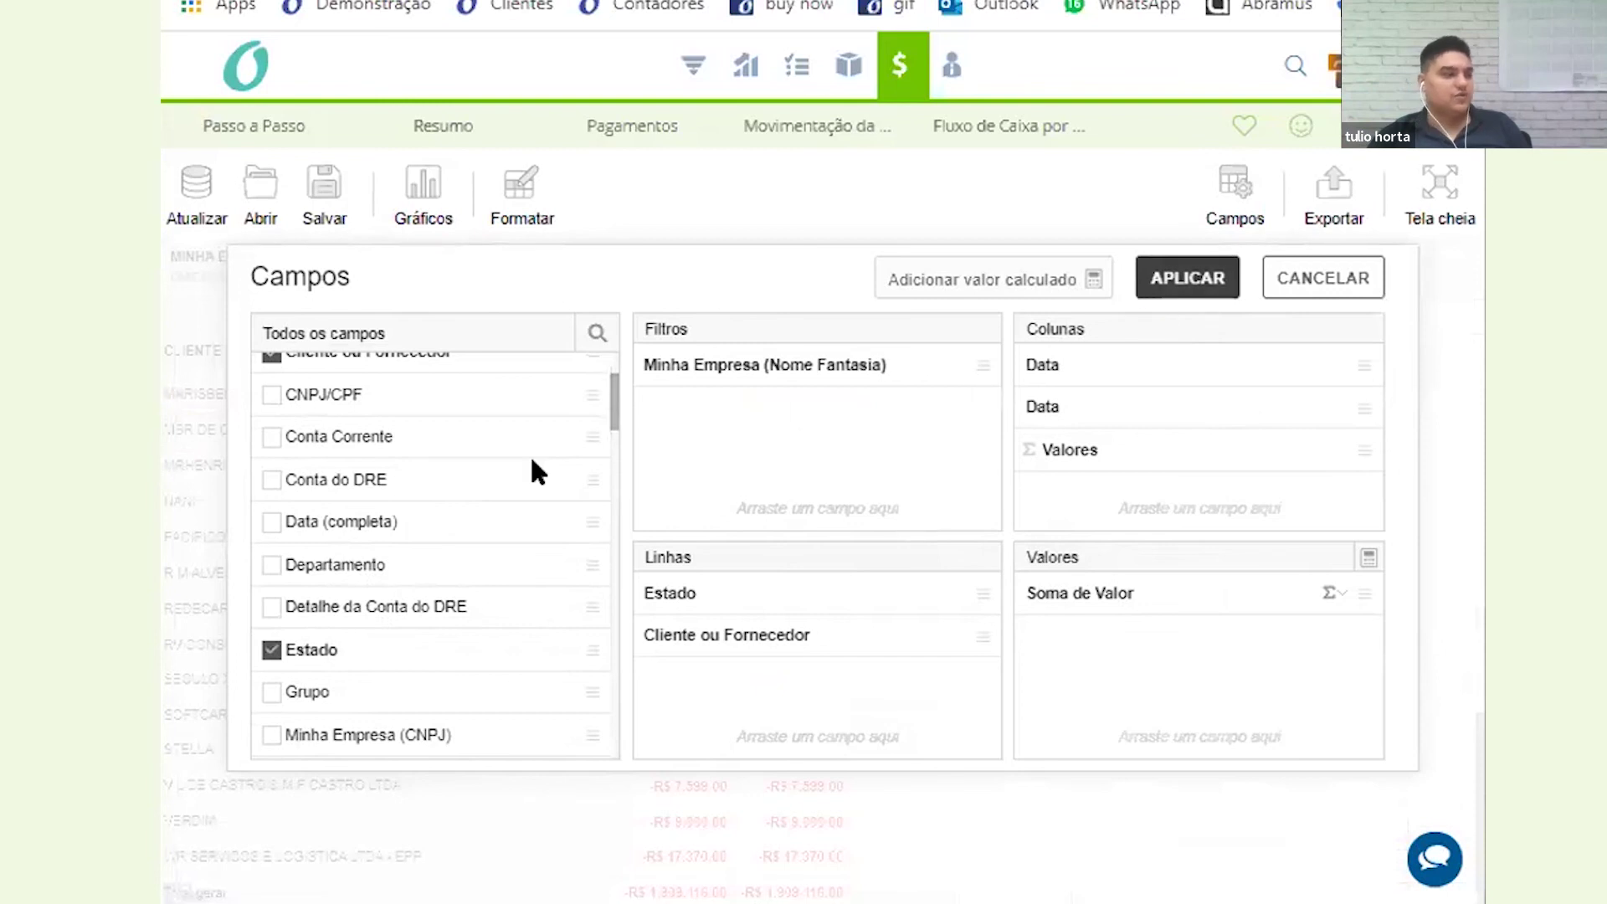
left_click(183, 398)
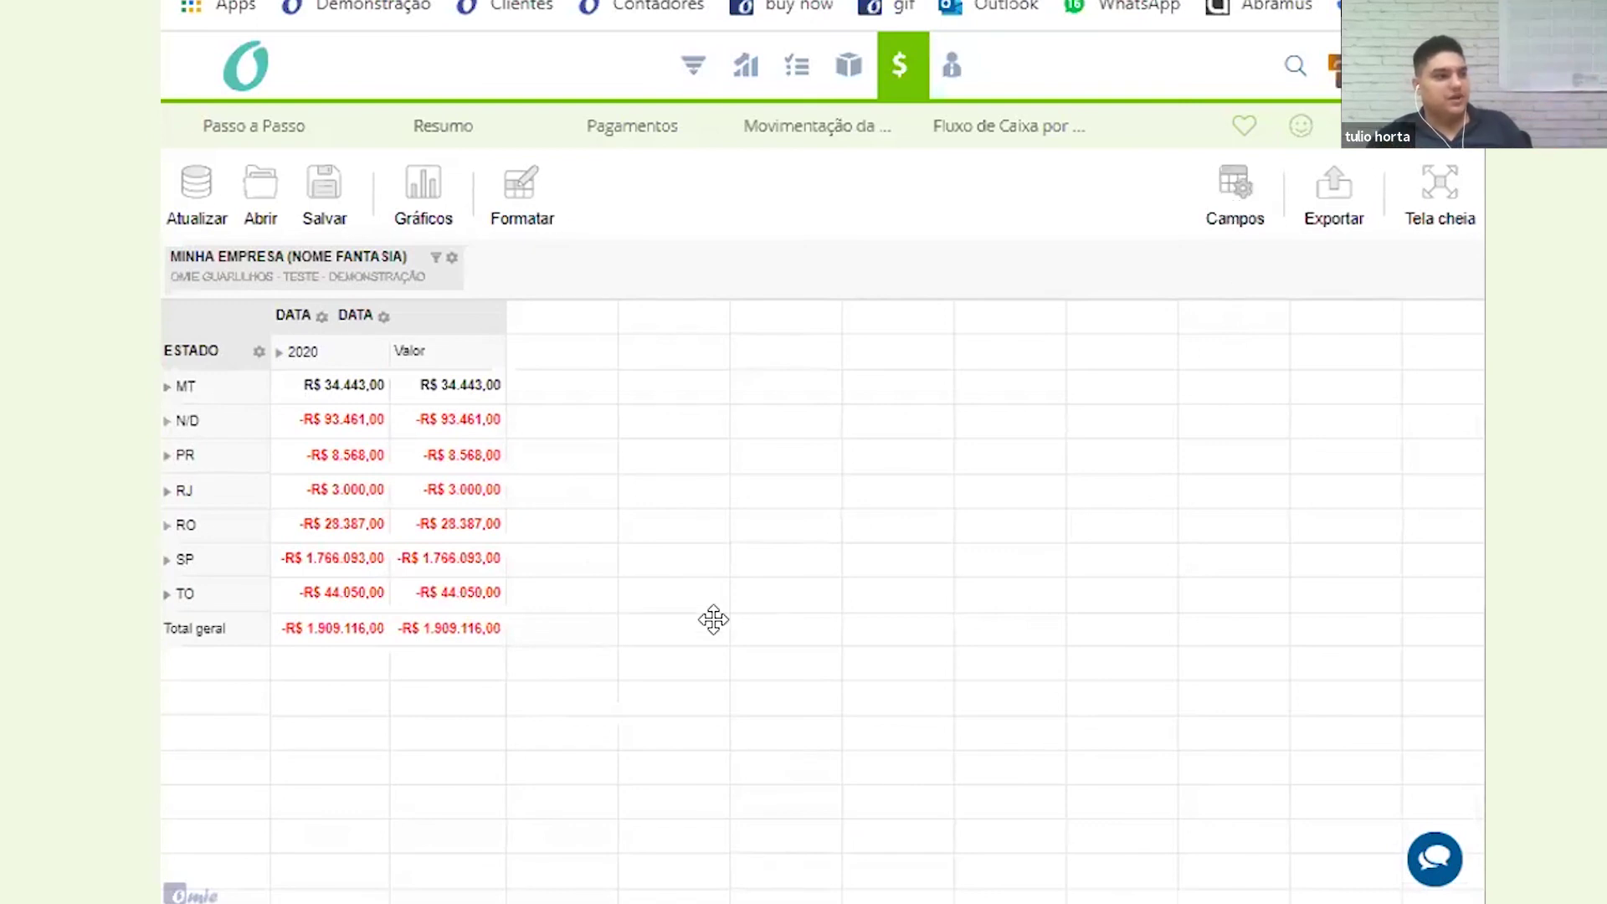
left_click_drag(487, 561, 435, 539)
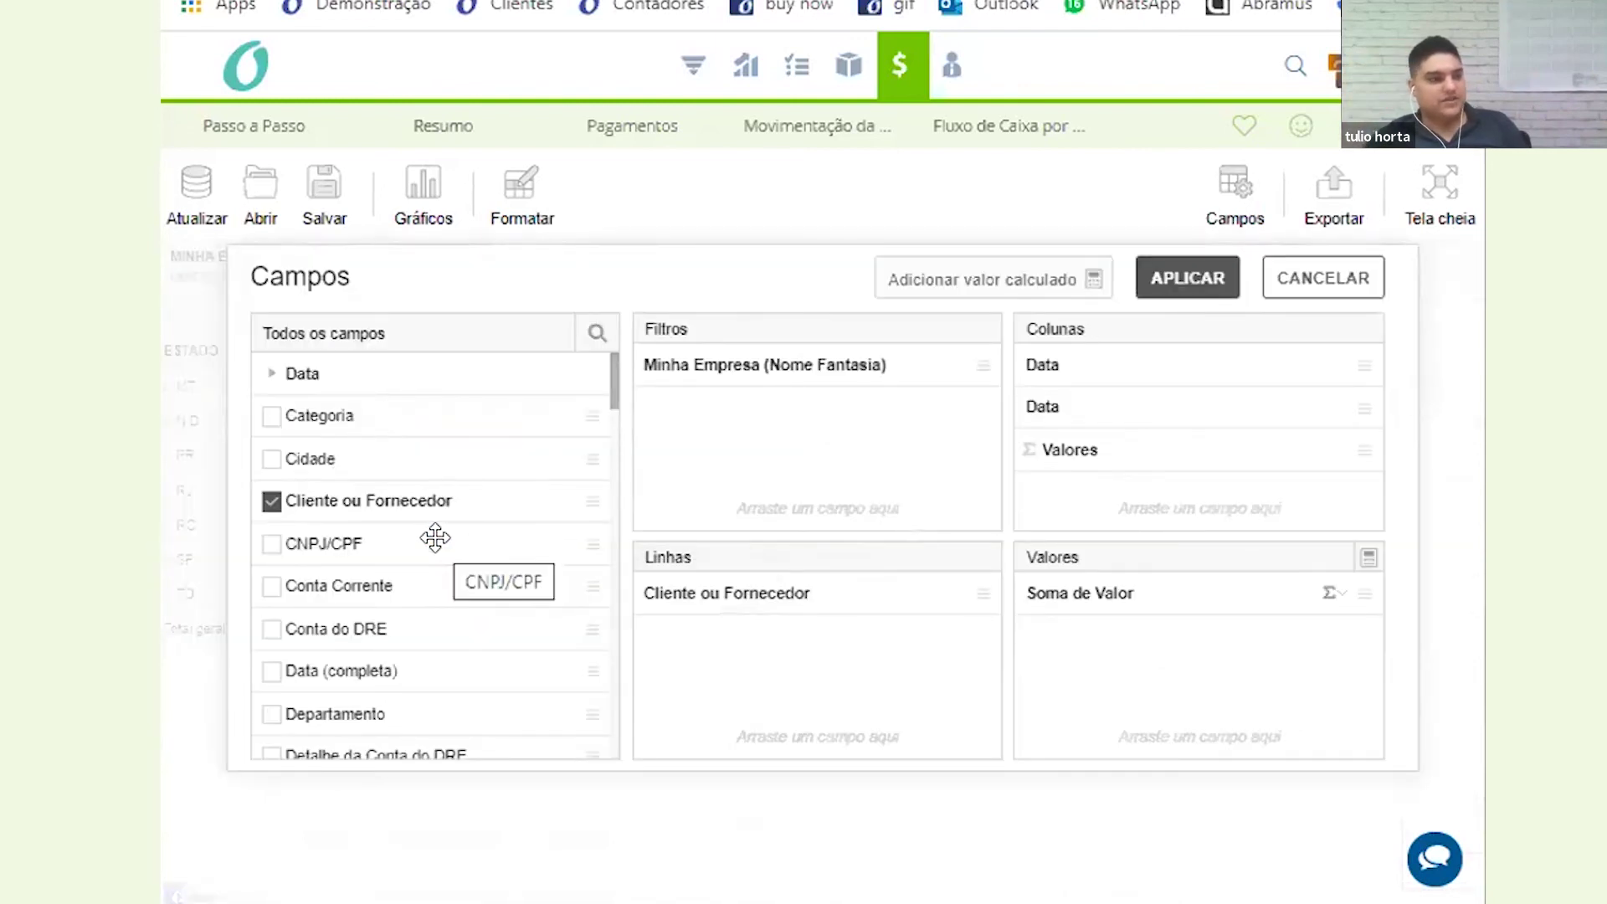
left_click(1155, 267)
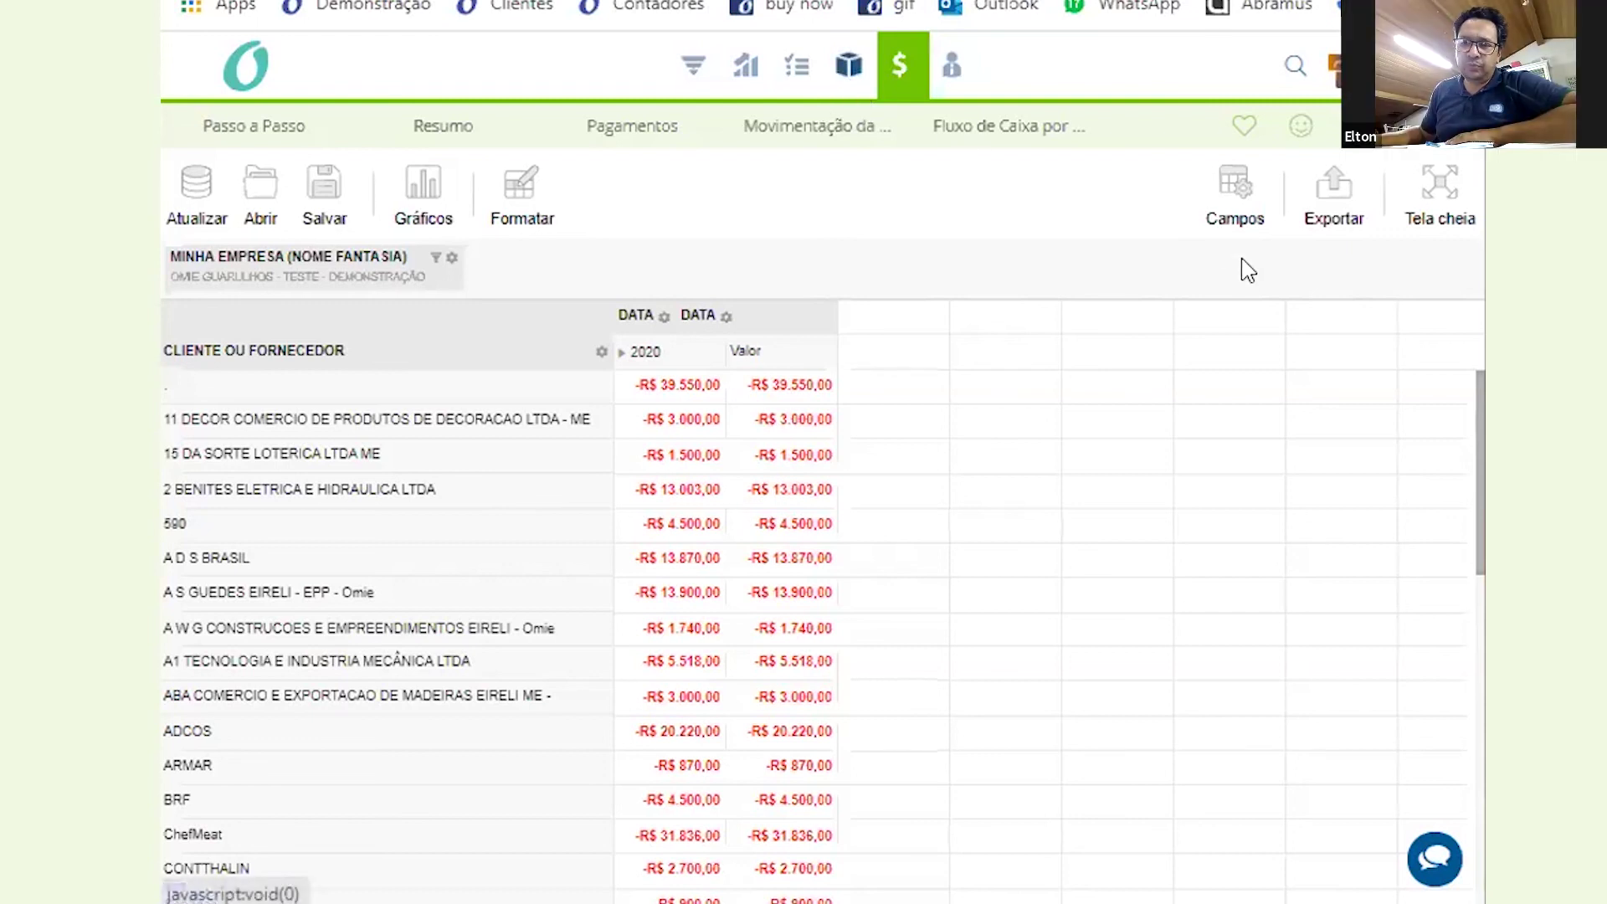
In the Compras e Estoque module, confirm the Agente da NF-e activation with the existing e-mail and open its digital certificate configuration
left_click(849, 65)
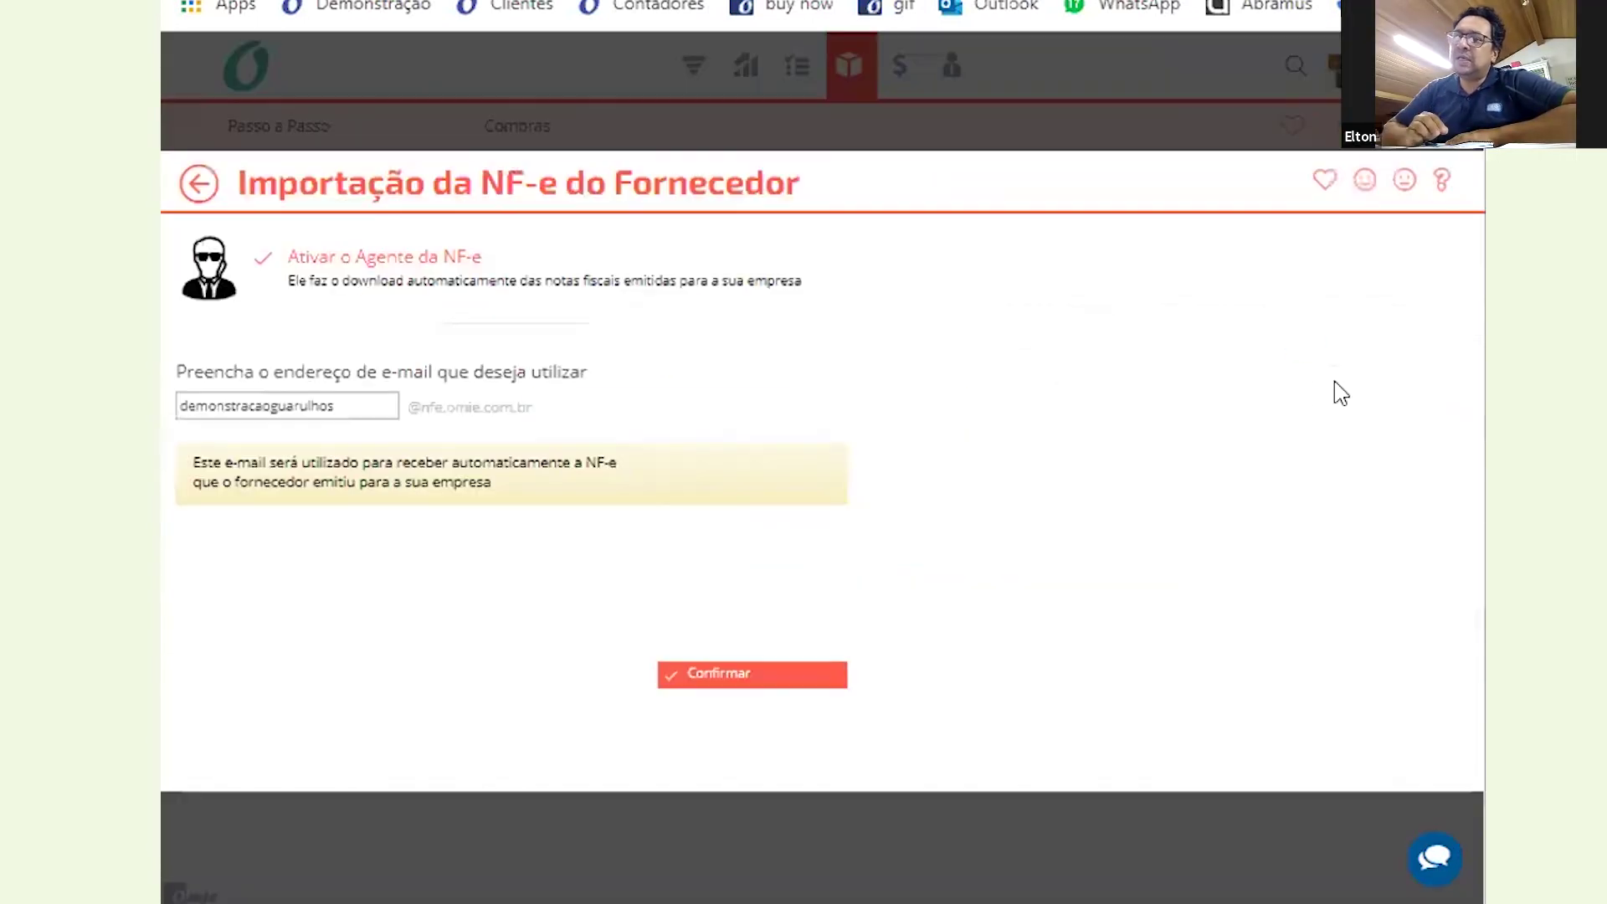
left_click(728, 680)
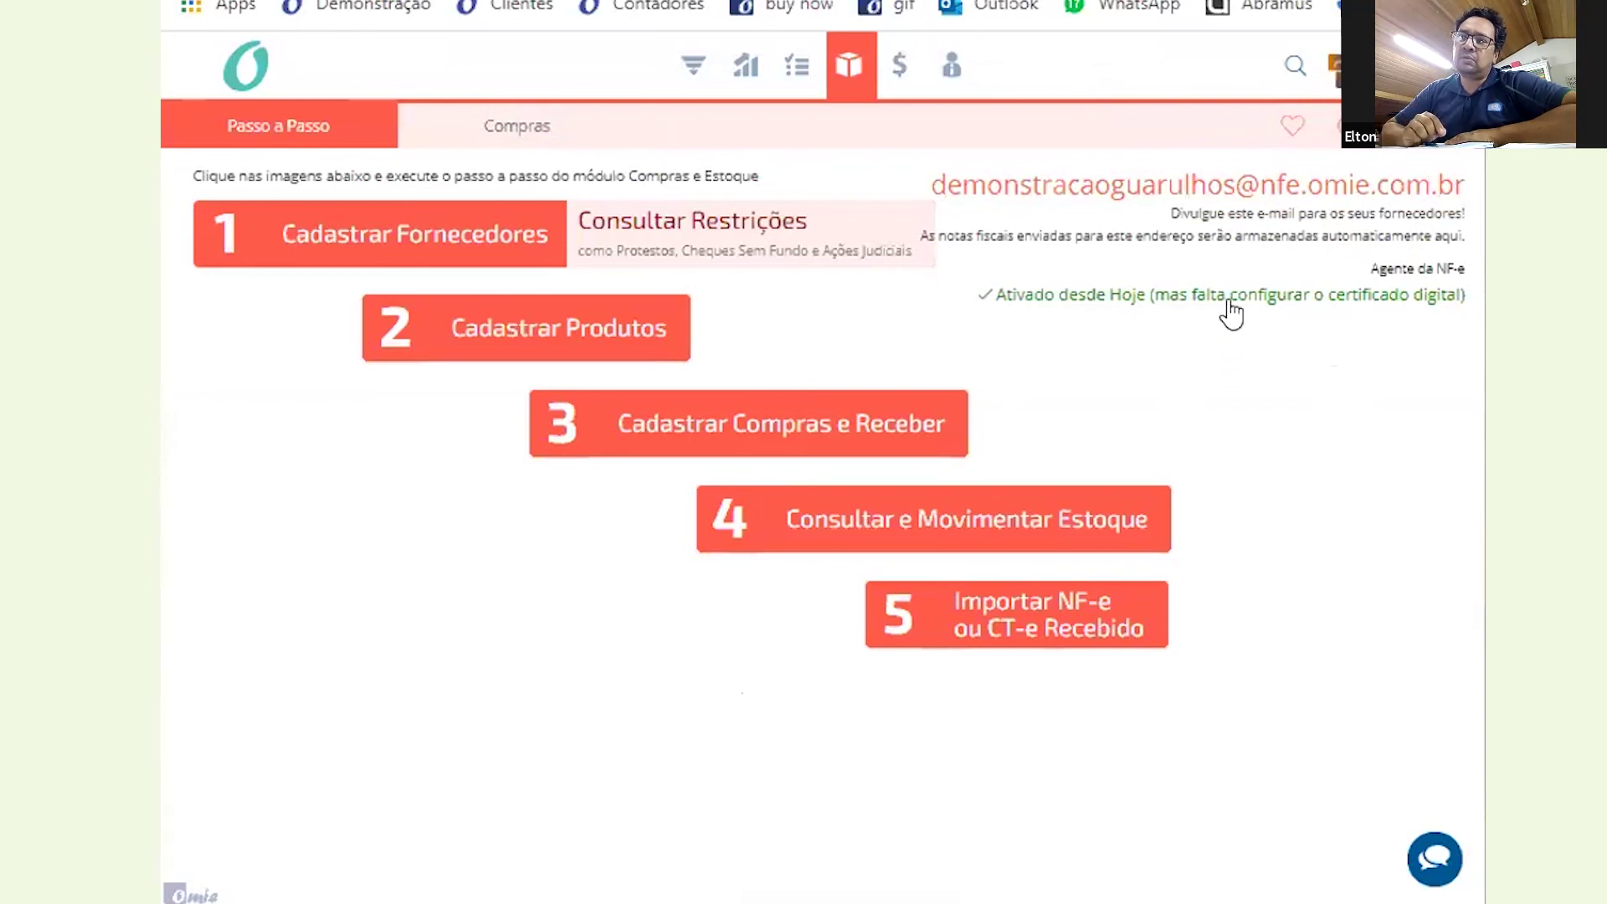
mouse_move(1230, 311)
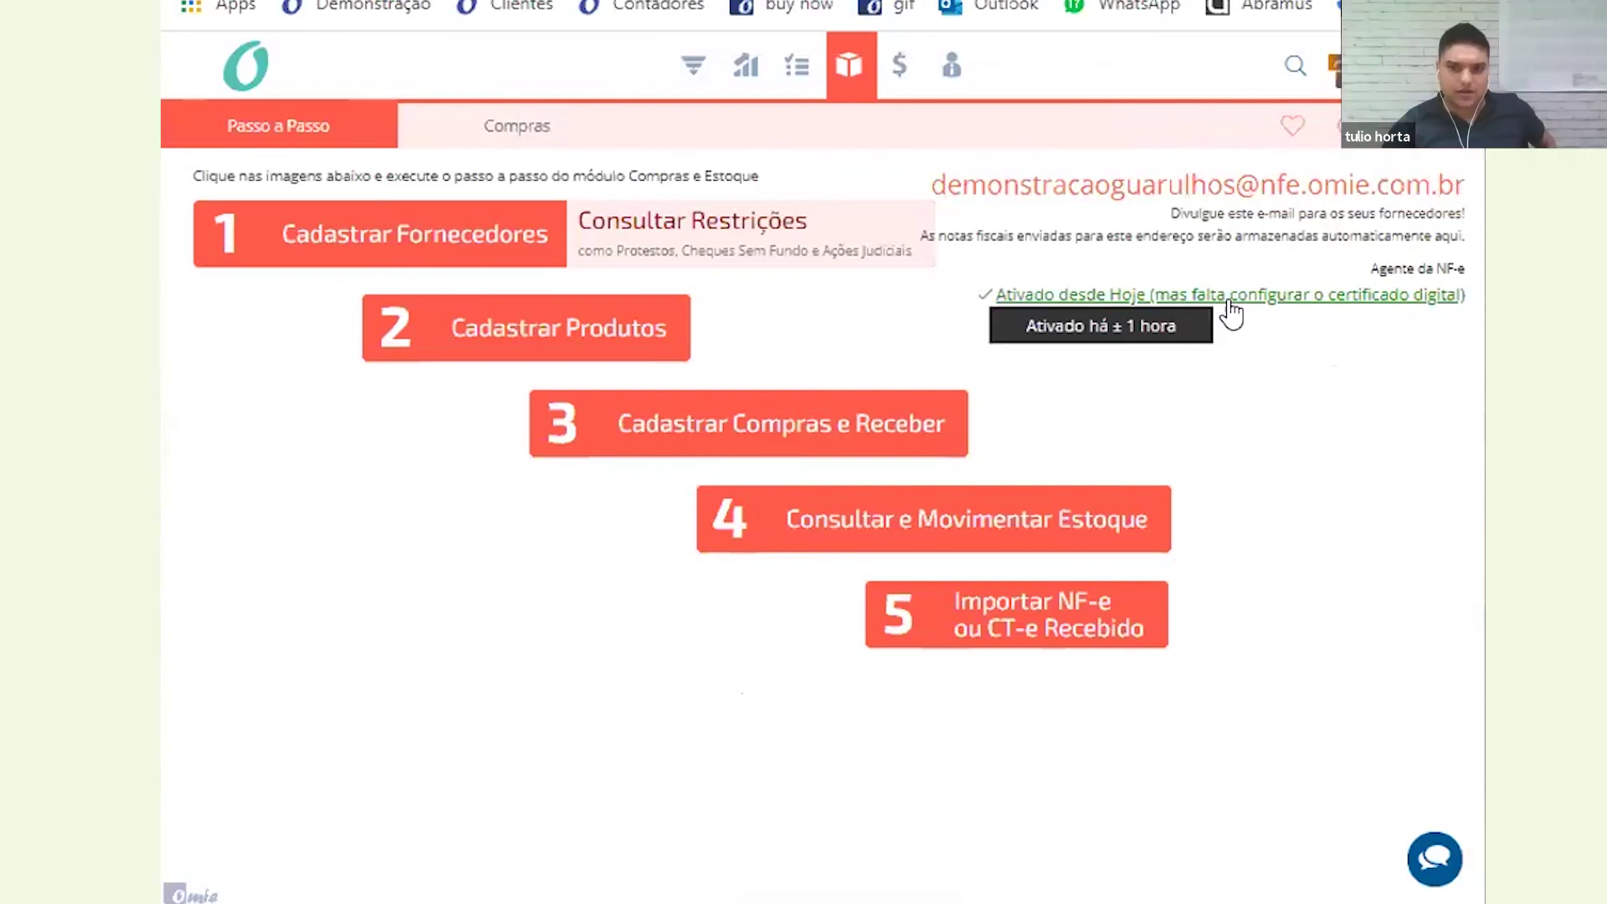
left_click(1228, 303)
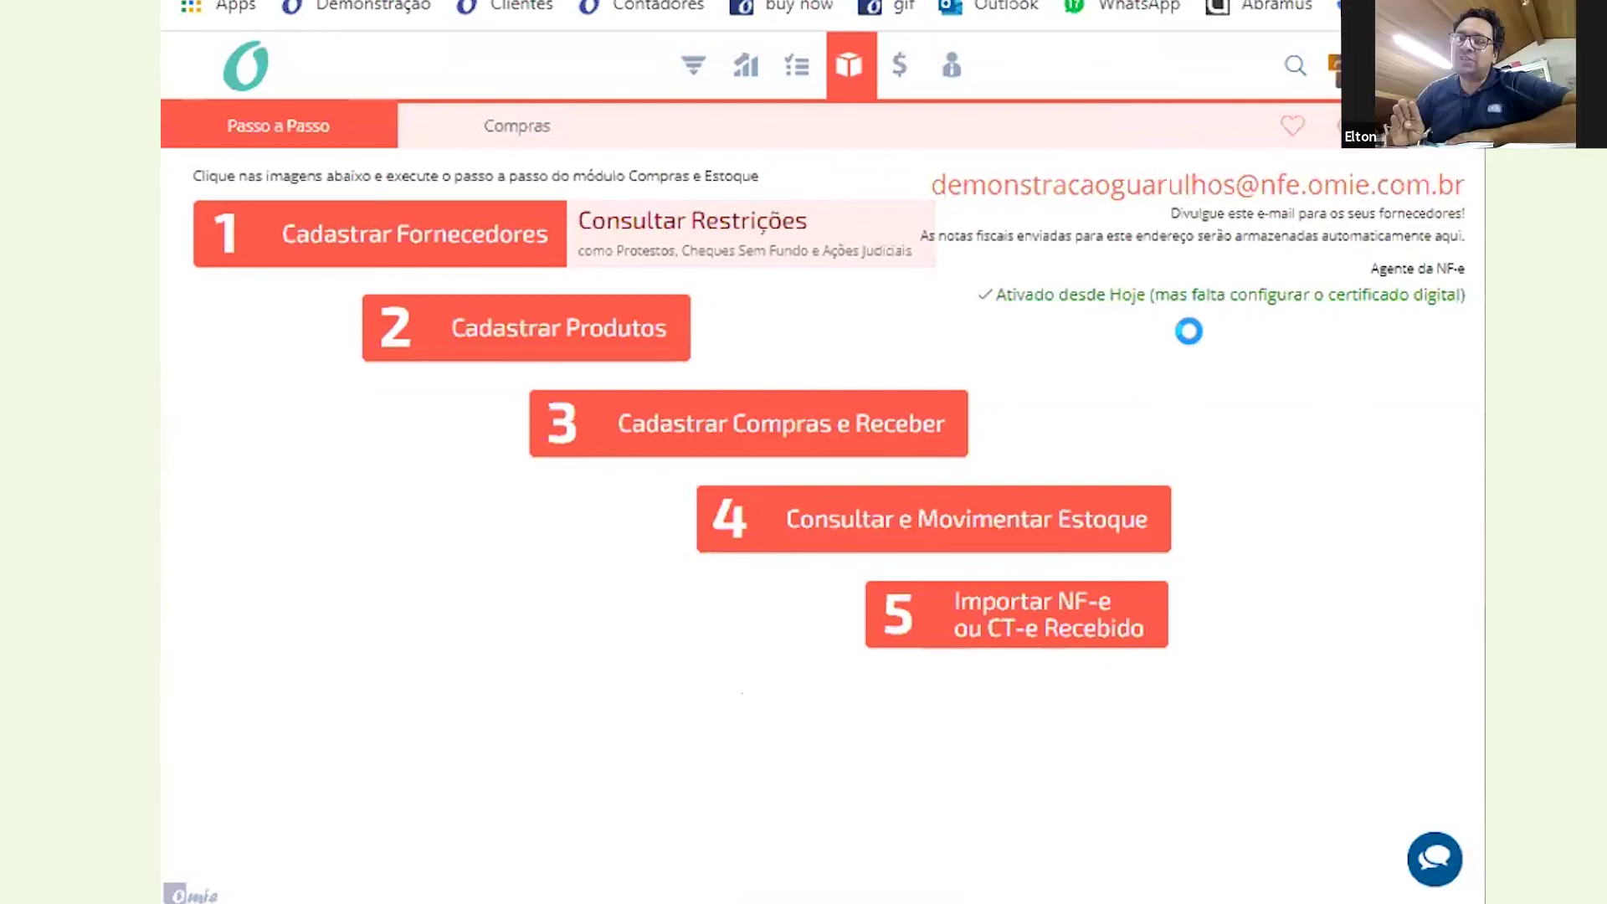